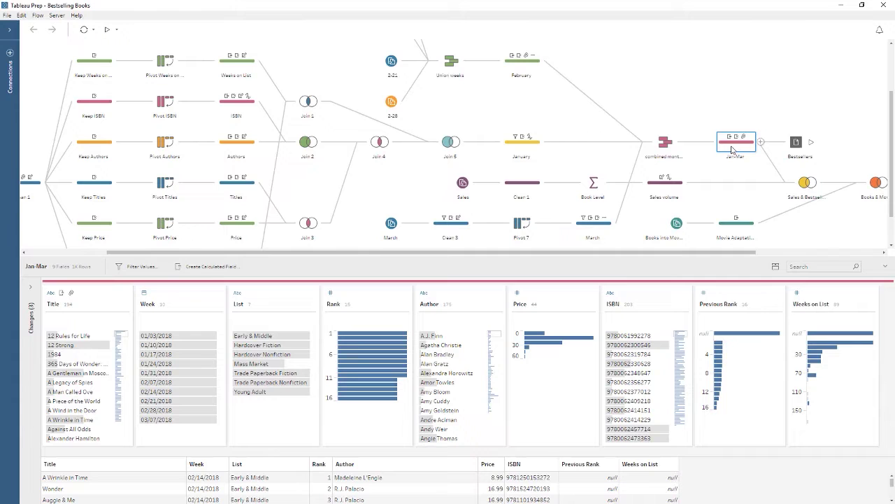
Step: Review the Pivot 7, Book Level and Jan-Mar steps and toggle Jan-Mar's data grid view
click(524, 230)
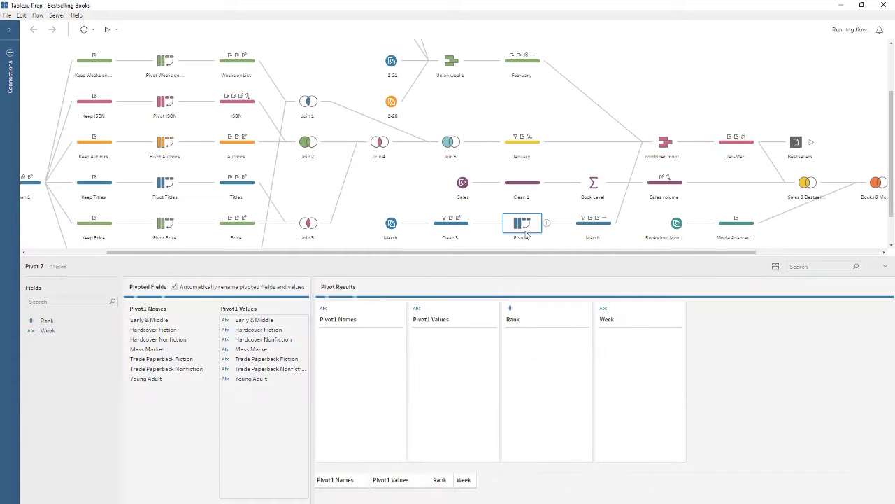
click(594, 184)
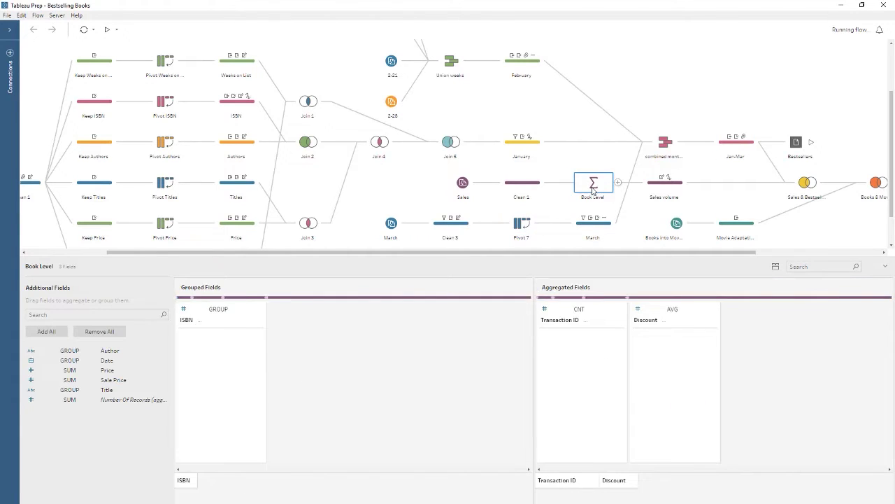
click(736, 143)
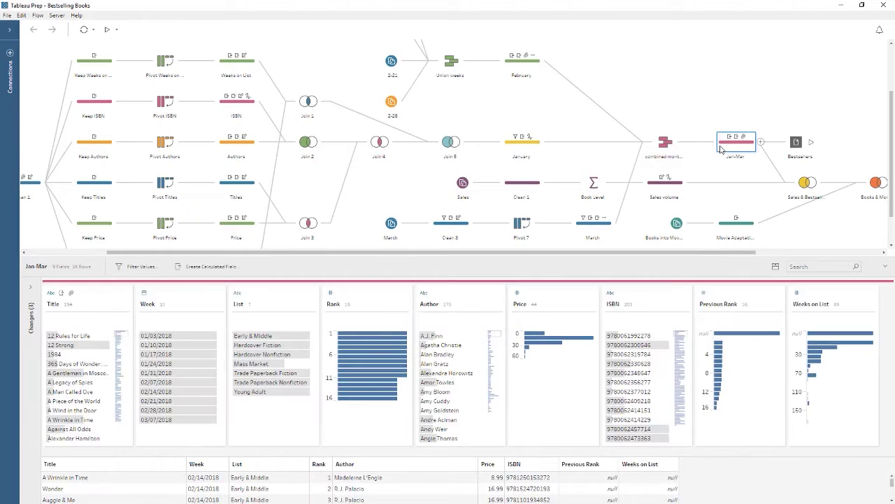
click(775, 267)
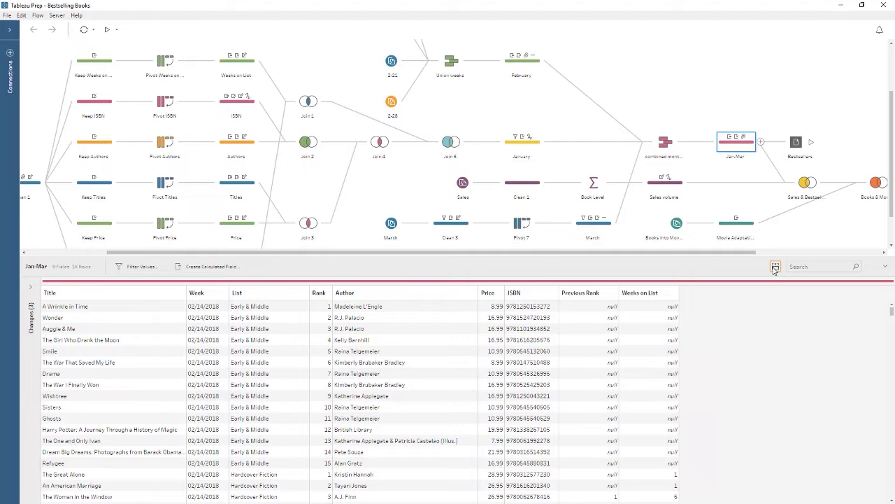
click(775, 266)
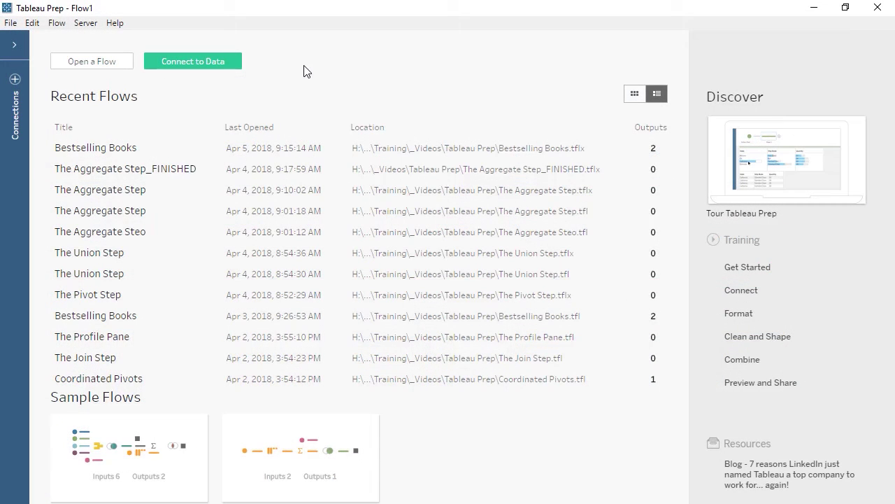
Step: Connect to Microsoft Excel and open the ABA Bestsellers 02-28-18.xlsx workbook
click(208, 61)
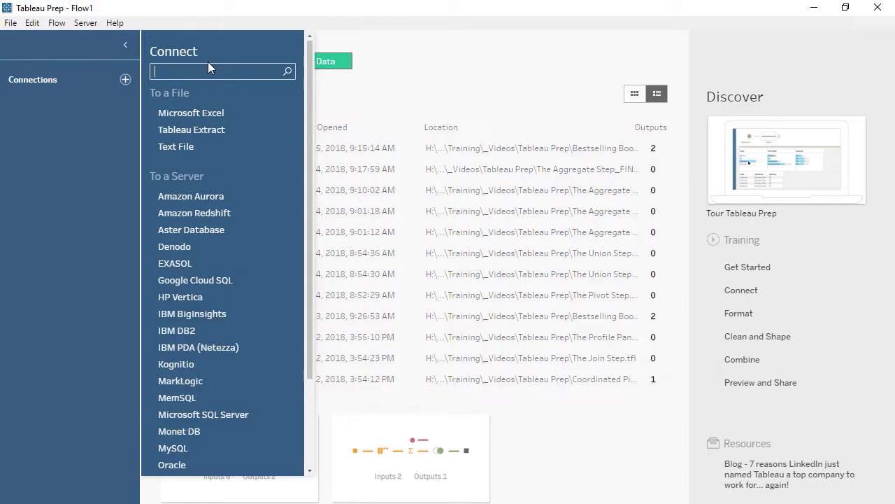
click(203, 121)
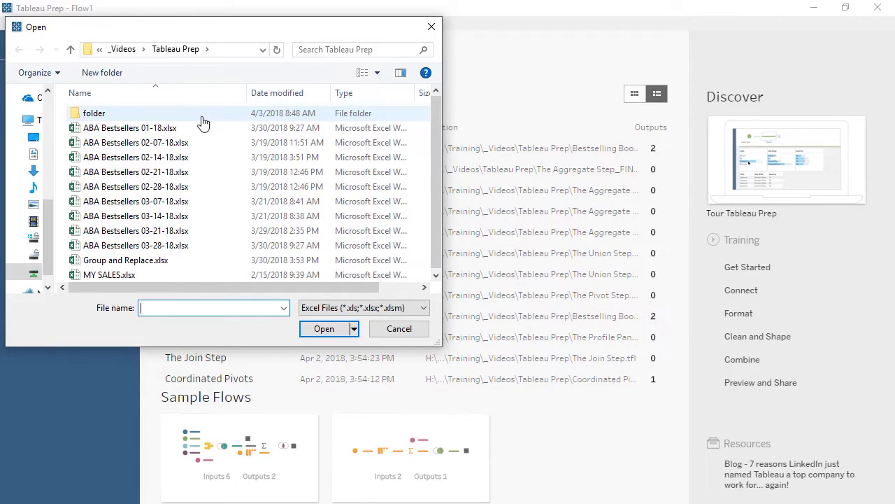
click(188, 187)
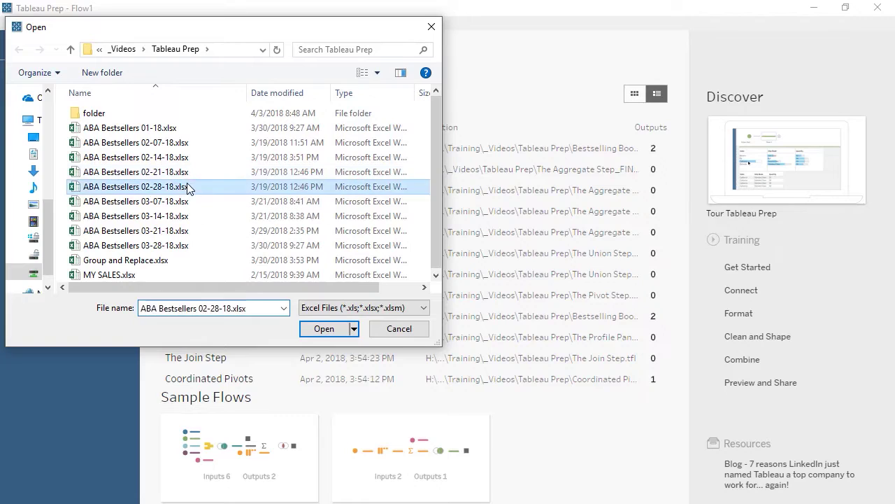
double_click(187, 186)
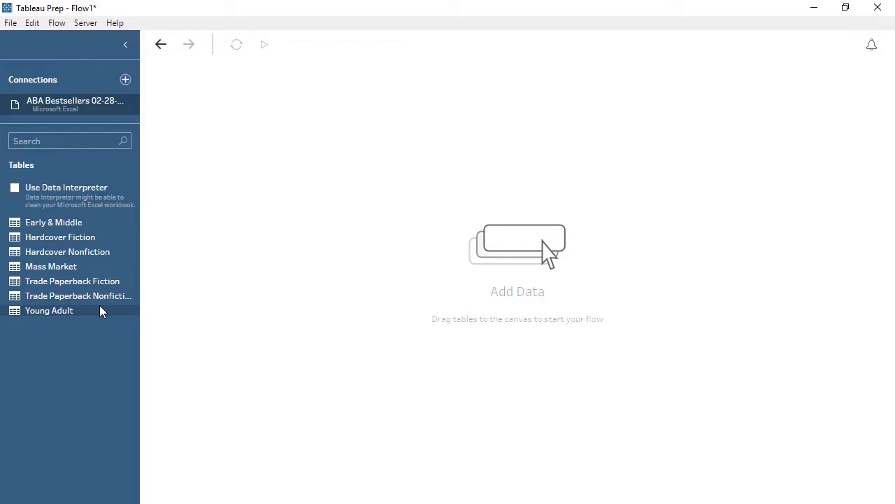
Step: Add the Mass Market sheet as a wildcard-union input and rename it Feb28
drag(95, 265, 248, 181)
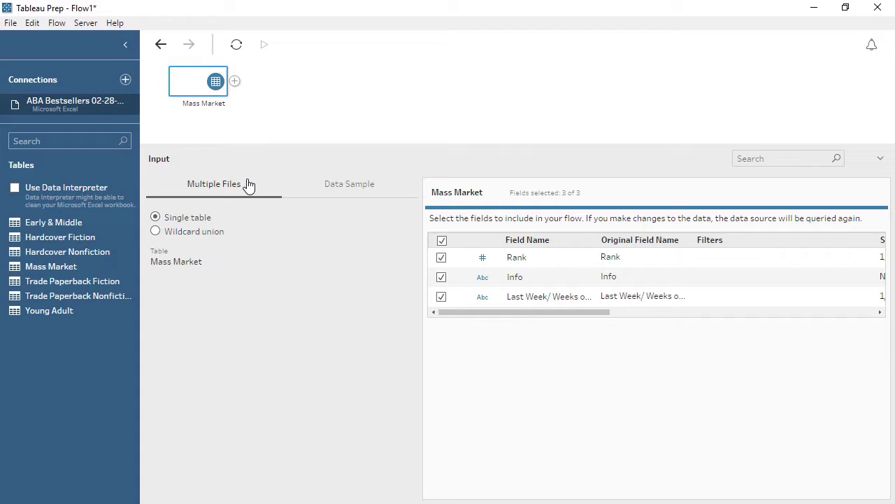
click(155, 231)
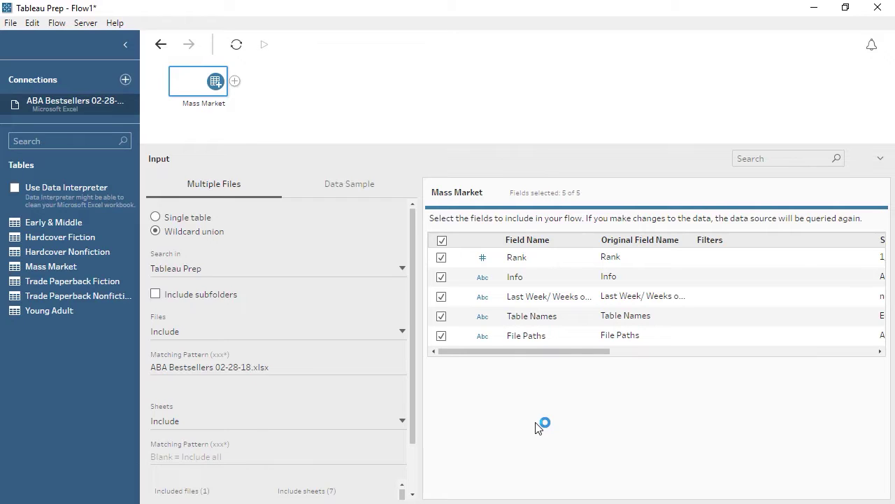
double_click(221, 104)
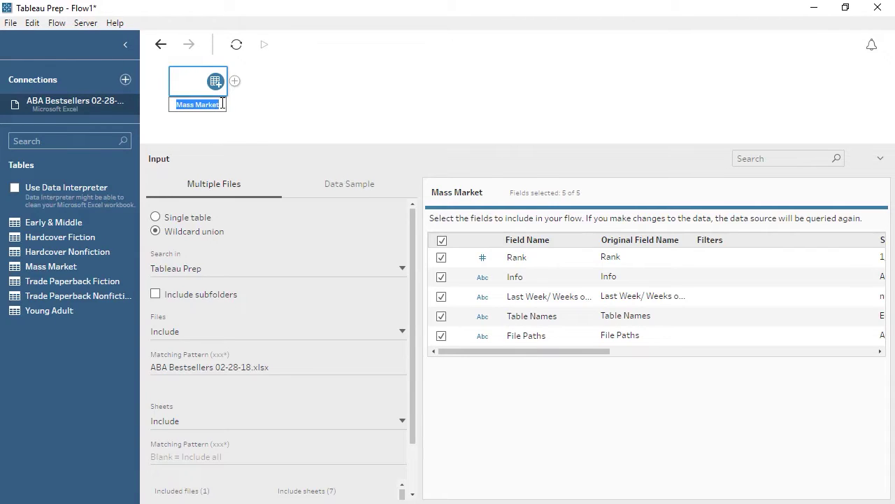
text(Feb28)
key(Return)
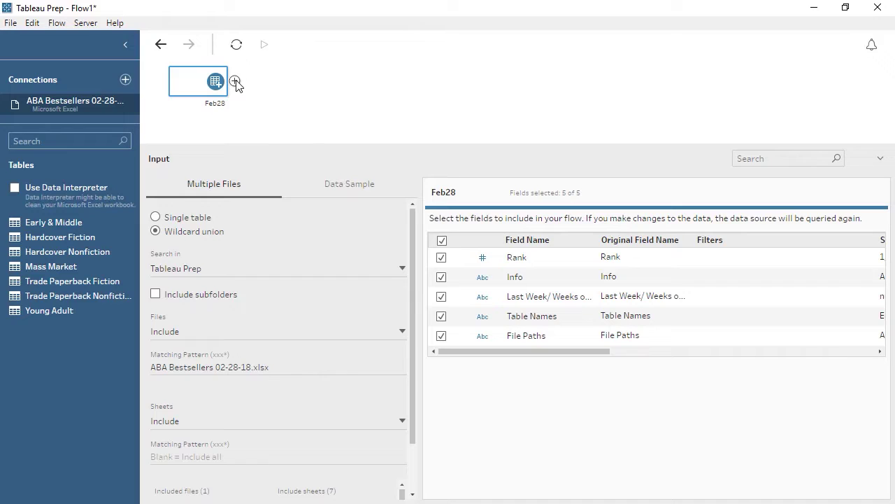
Step: Add a Clean 1 cleaning step after Feb28 and enlarge the profile pane
click(235, 82)
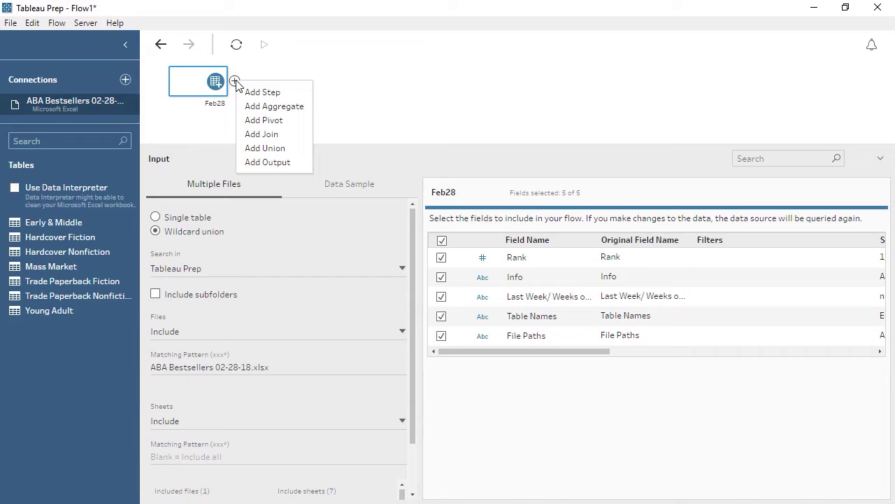
click(257, 93)
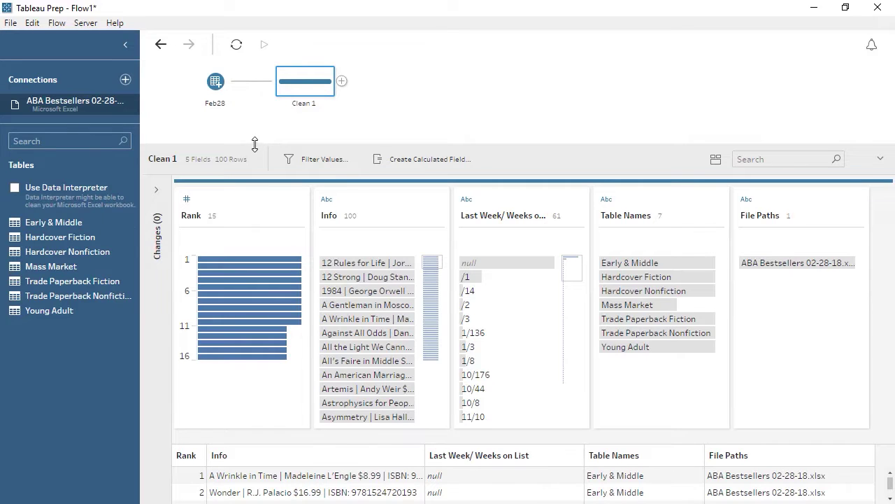
drag(254, 145, 257, 121)
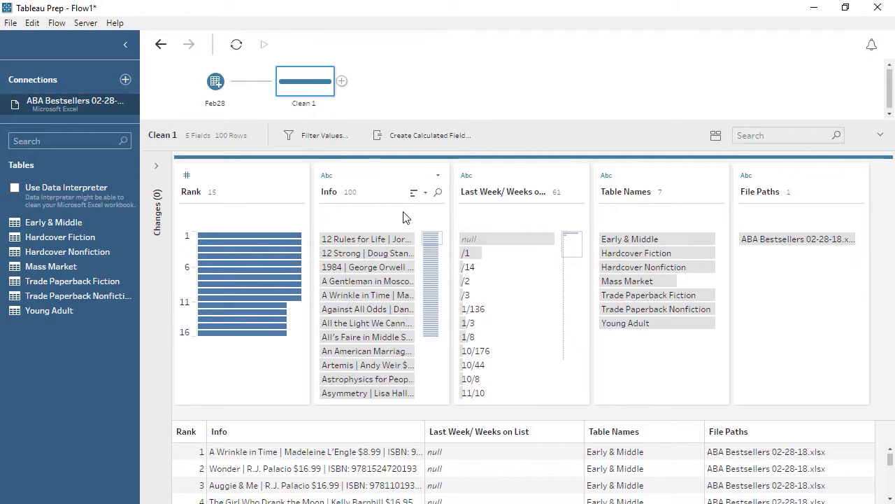
Step: Highlight sample values in the profile and widen the Info column to show full entries
click(404, 240)
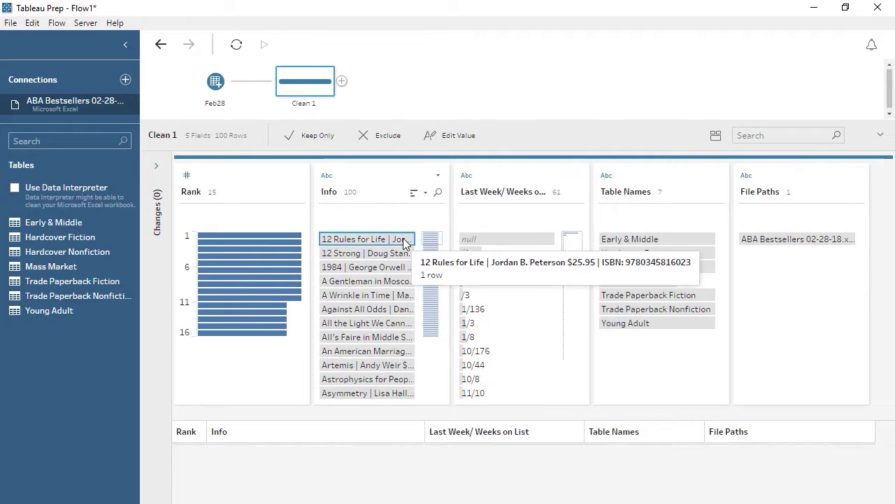
click(294, 237)
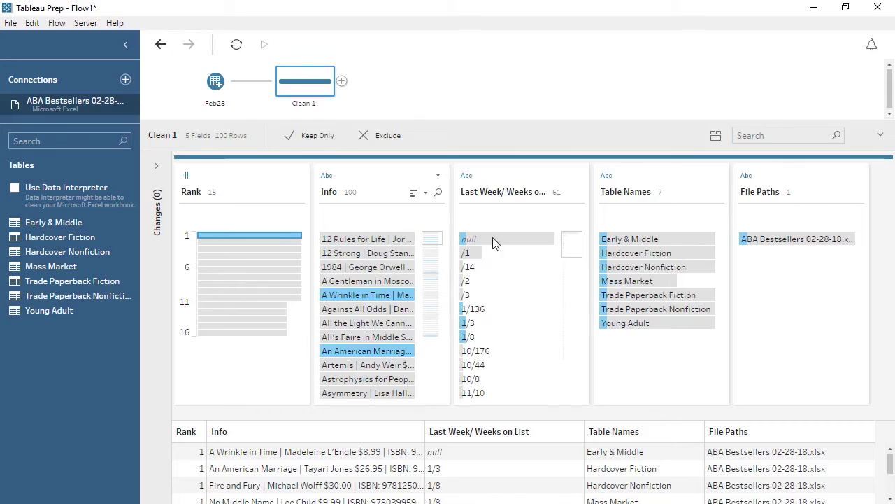
click(635, 239)
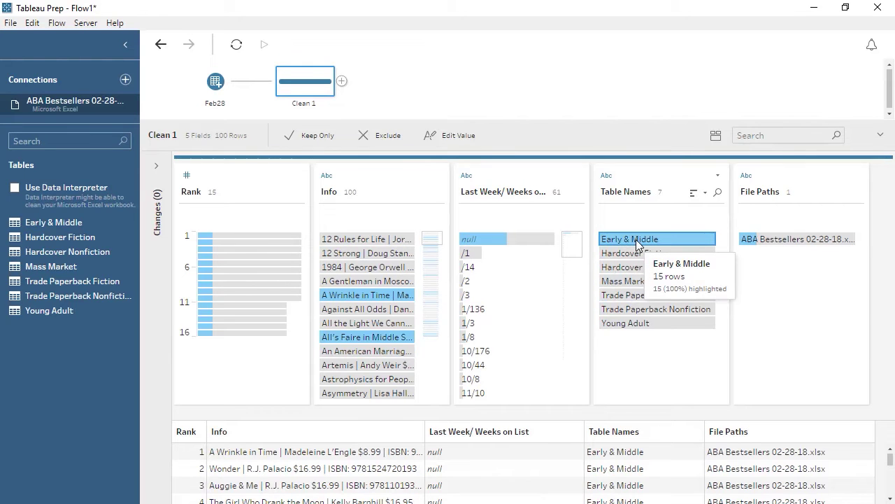
click(373, 179)
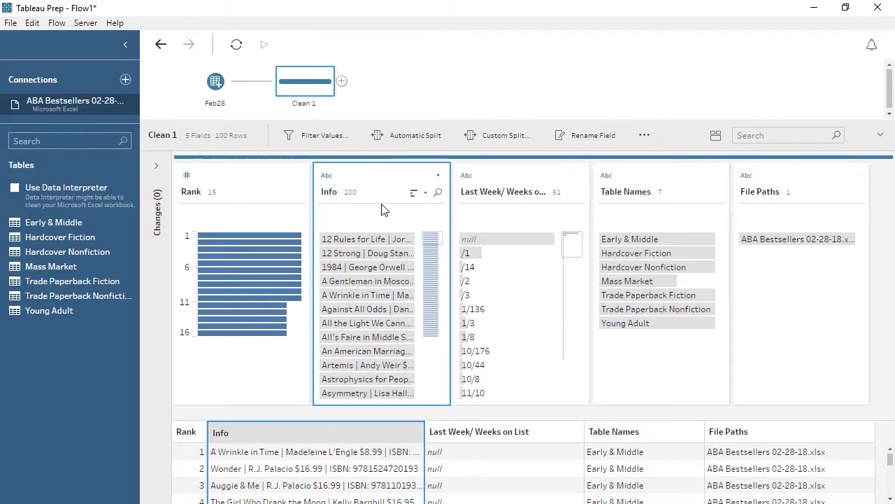
drag(424, 432, 530, 428)
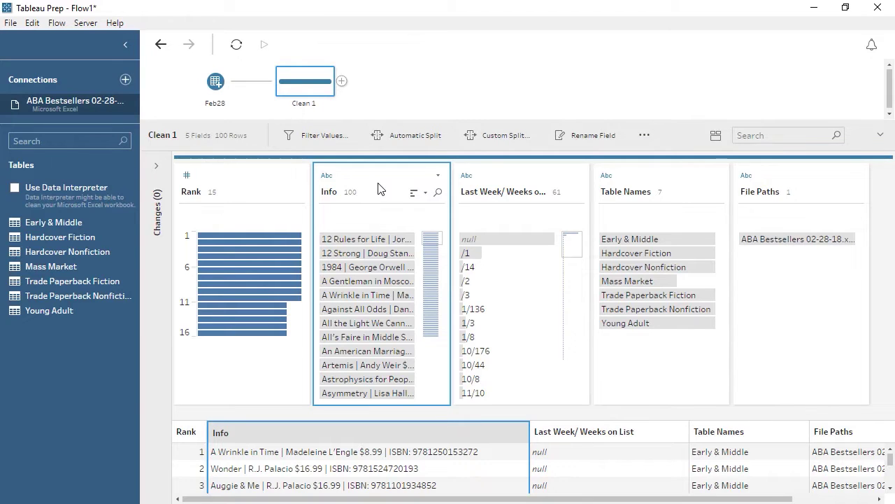
click(438, 176)
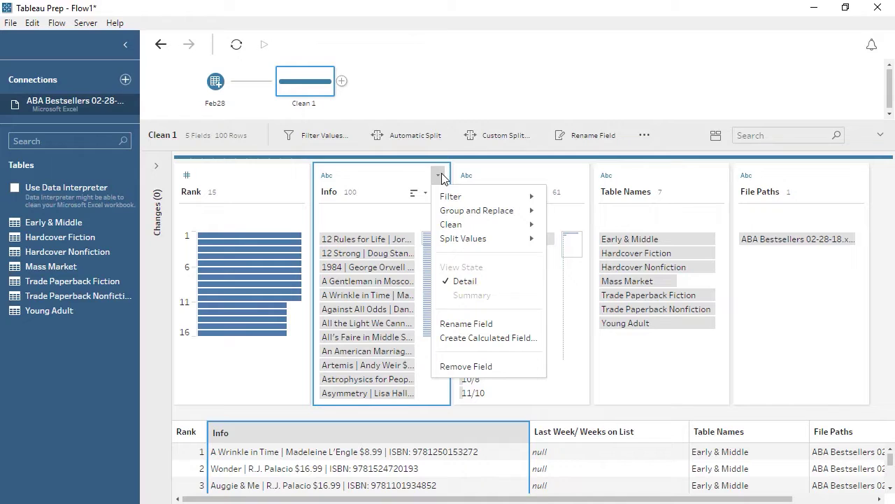
Step: Automatically split Info and name the first two parts Title and Author
mouse_move(522, 239)
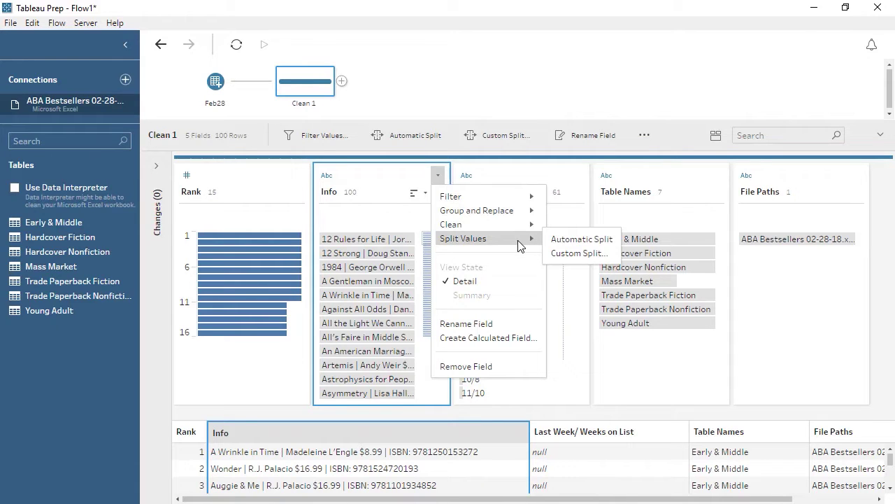
click(581, 239)
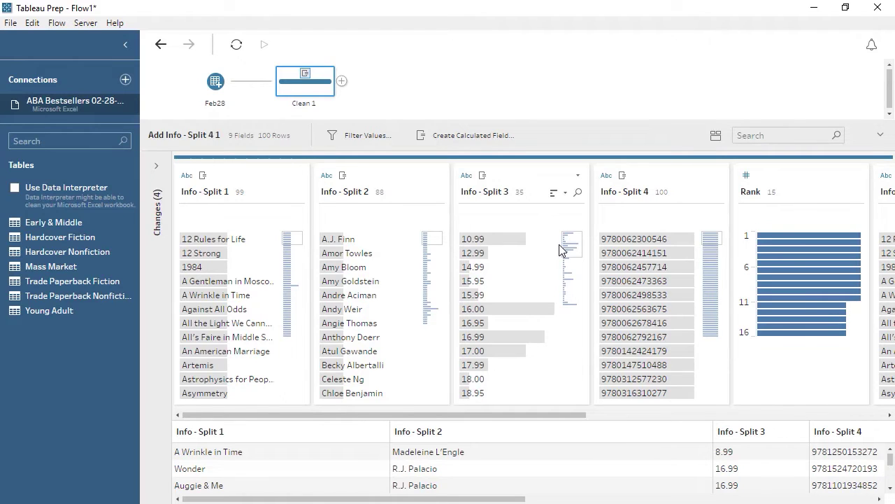
double_click(205, 193)
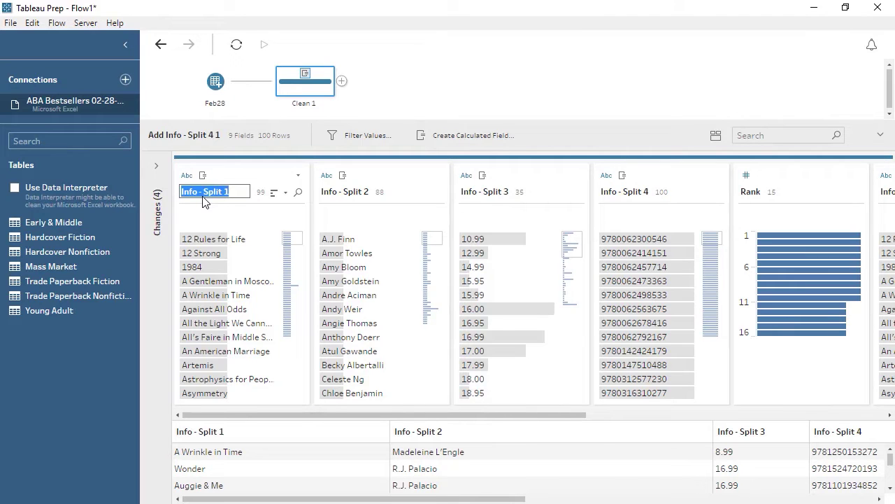
text(Title)
text(Author)
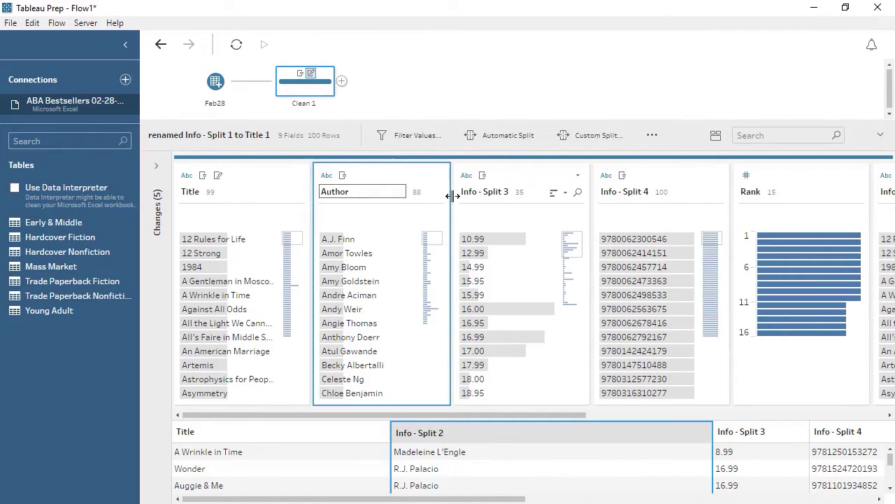
key(Return)
Step: Rename the third and fourth split fields Price and ISBN
double_click(495, 192)
text(Price)
key(Return)
double_click(632, 193)
text(ISBN)
key(Return)
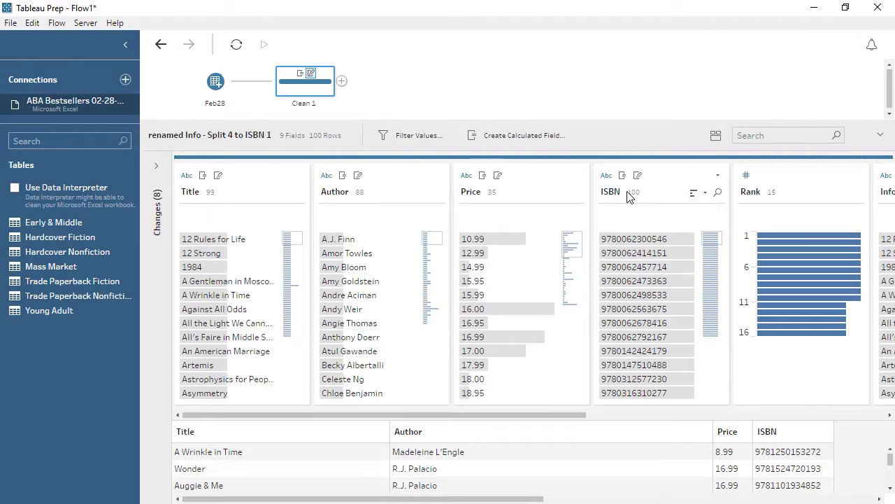
drag(548, 415, 774, 422)
Step: Remove Info, auto-split Last Week/Weeks on List, and remove the original column
click(591, 176)
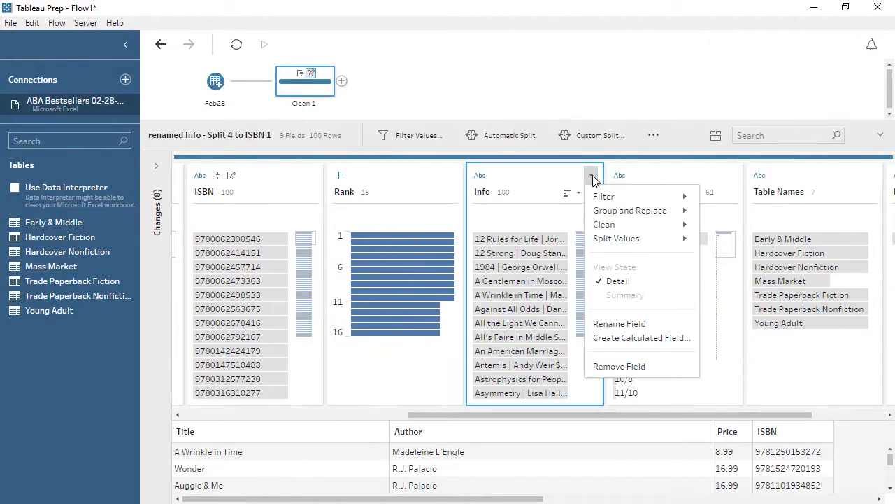
click(618, 366)
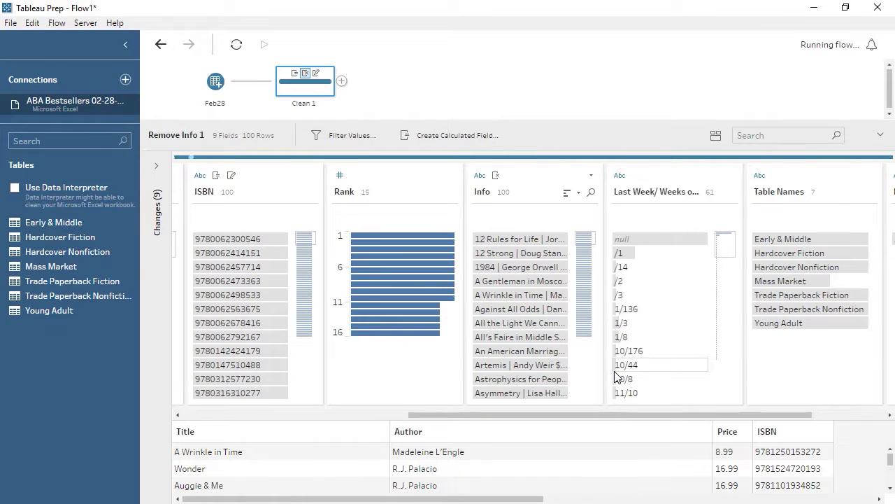
click(570, 175)
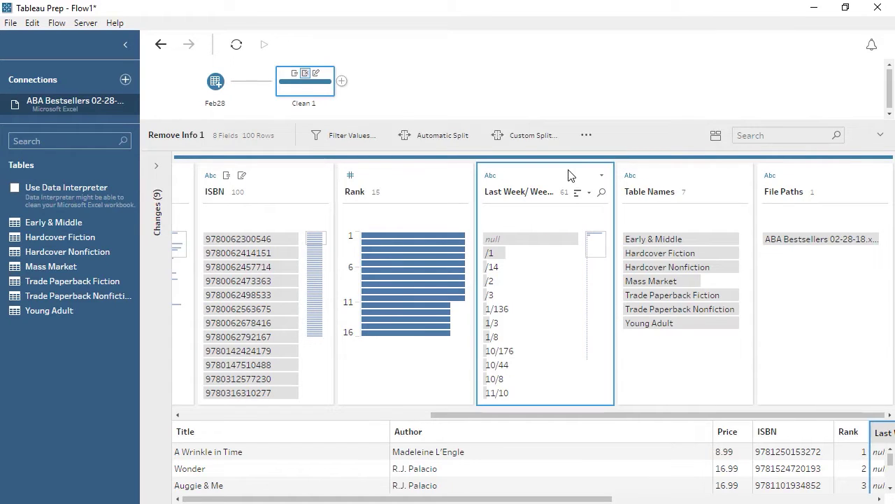
click(461, 139)
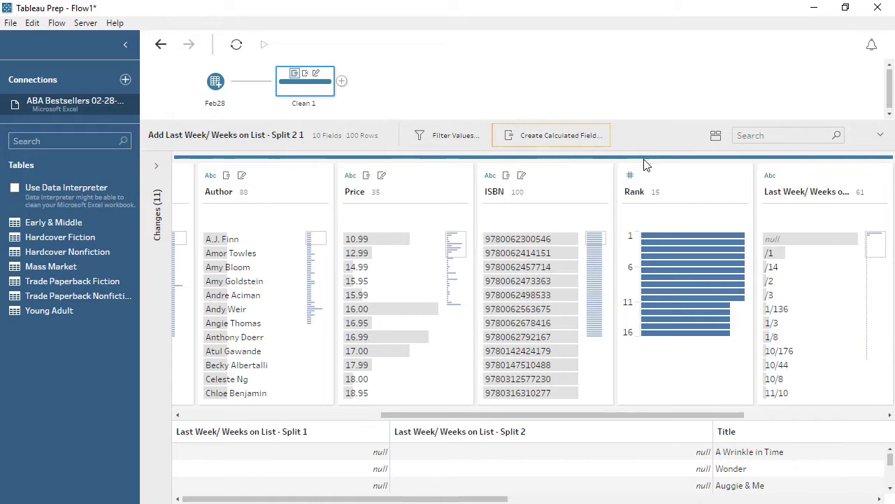
click(881, 175)
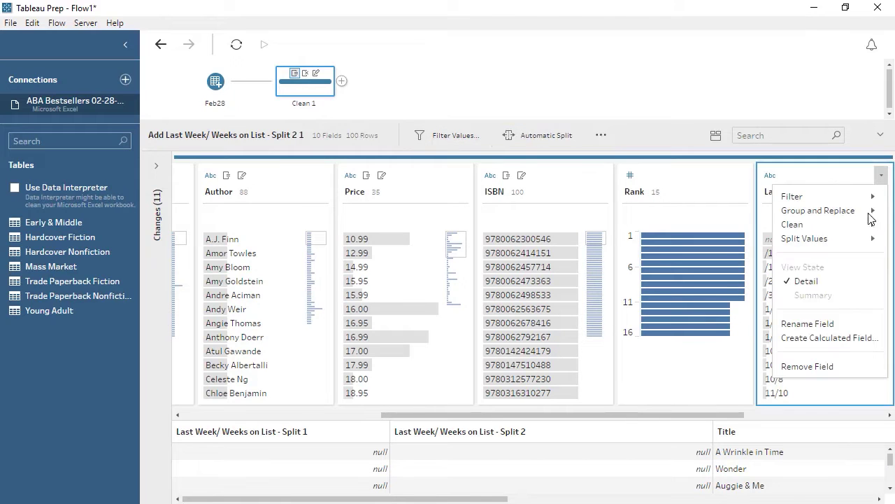
click(807, 366)
Step: Rename the two new split columns Previous Rank and Weeks on List
drag(733, 415, 359, 487)
double_click(245, 193)
text(Previous Rank)
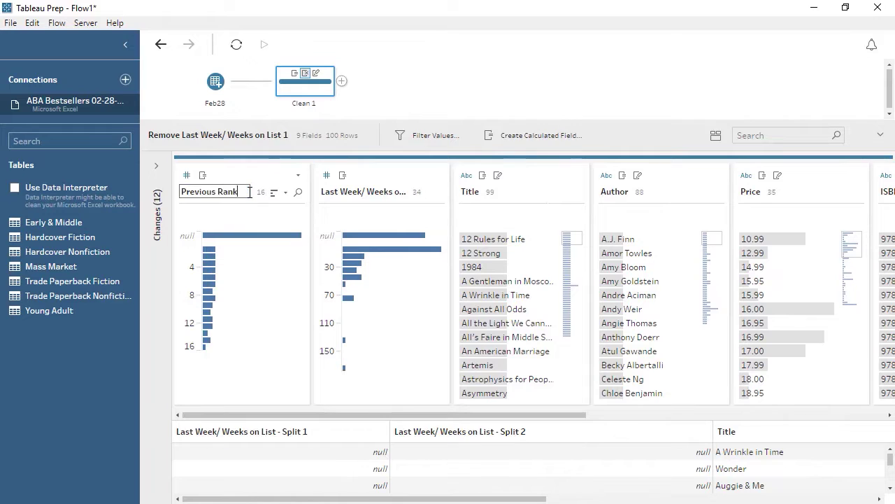
double_click(353, 193)
text(Weeks on List)
key(Return)
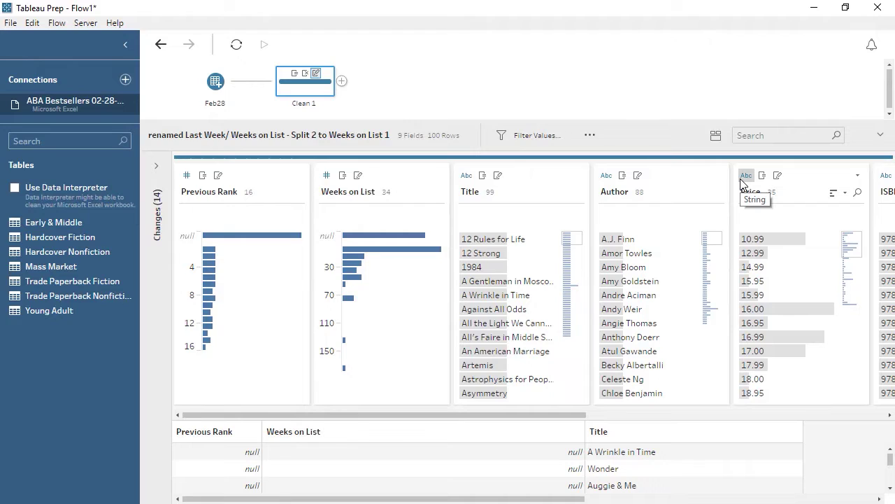
Step: Change the Price field's data type to Number (decimal)
click(744, 179)
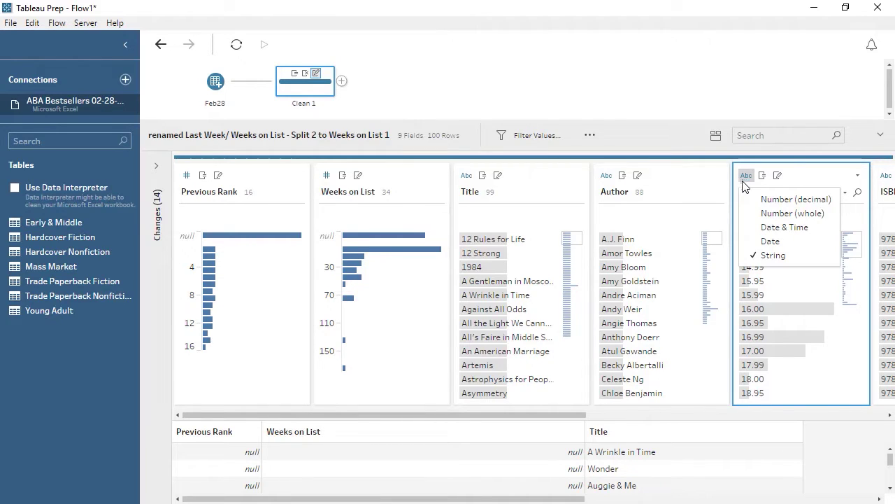
click(761, 200)
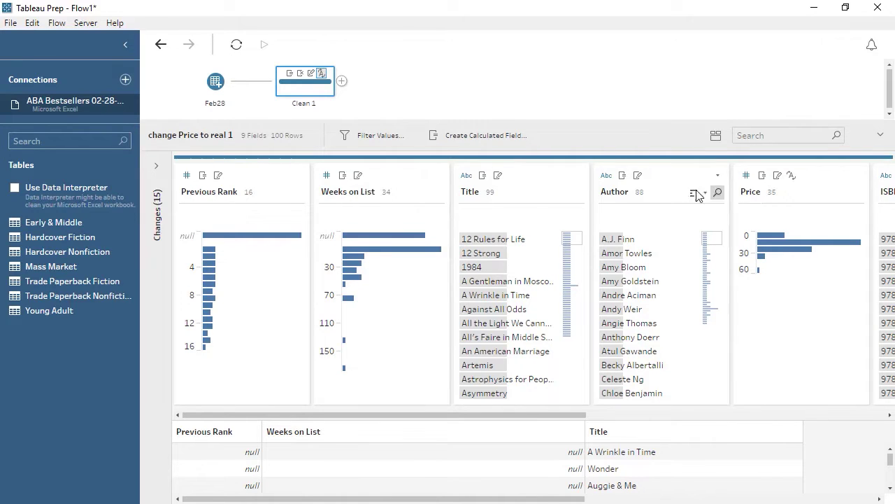
click(126, 80)
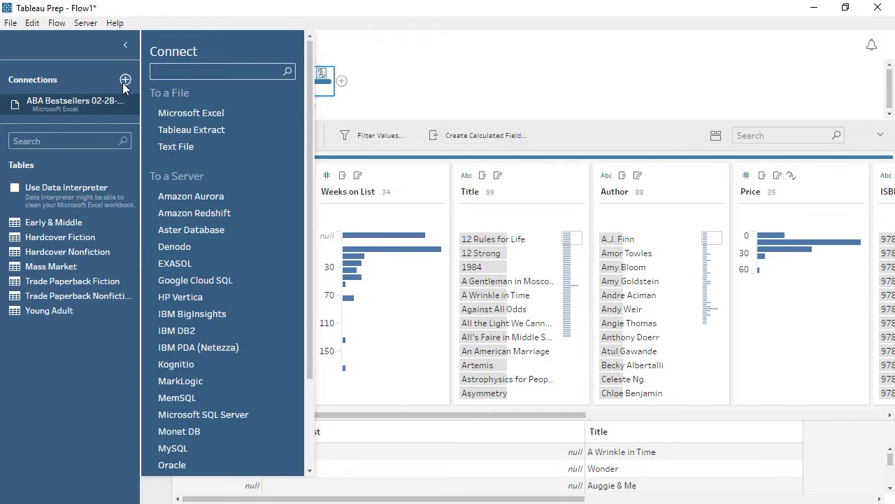
Step: Connect ABA Bestsellers 02-21-18.xlsx and place its Early & Middle sheet in the flow
click(191, 114)
double_click(185, 173)
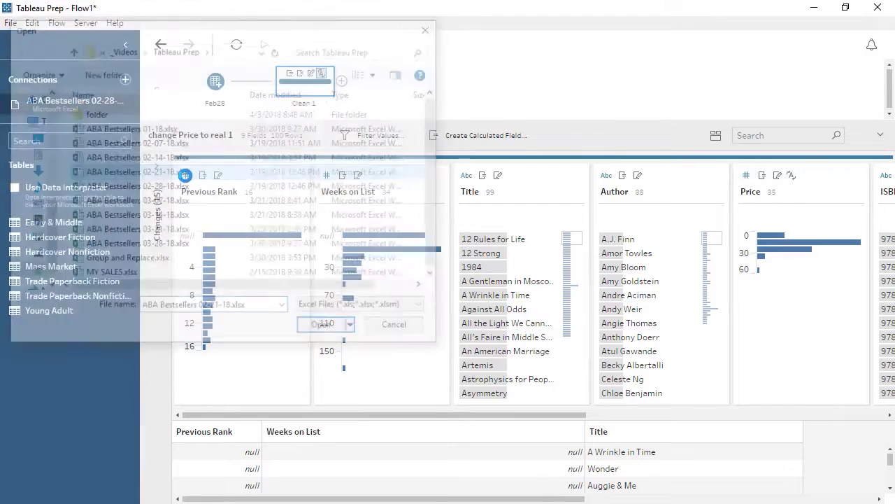
drag(79, 247, 178, 117)
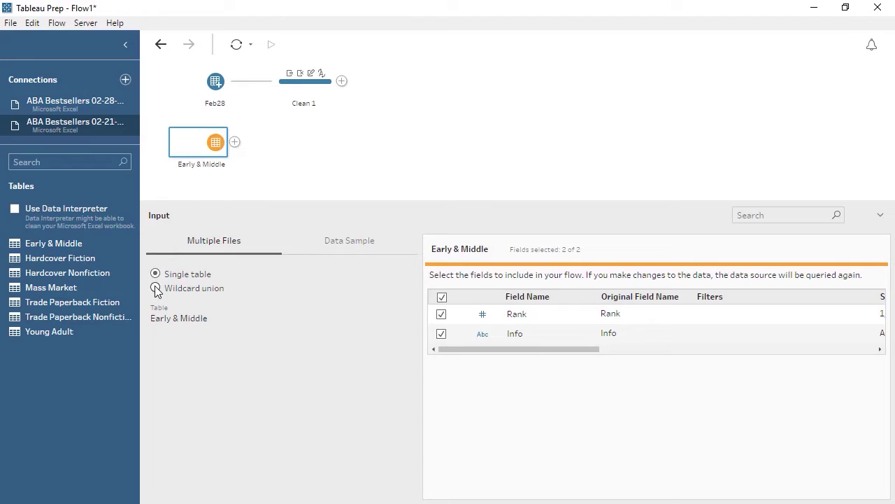
Step: Set the Early & Middle input to a wildcard union and move it over Feb28
click(156, 288)
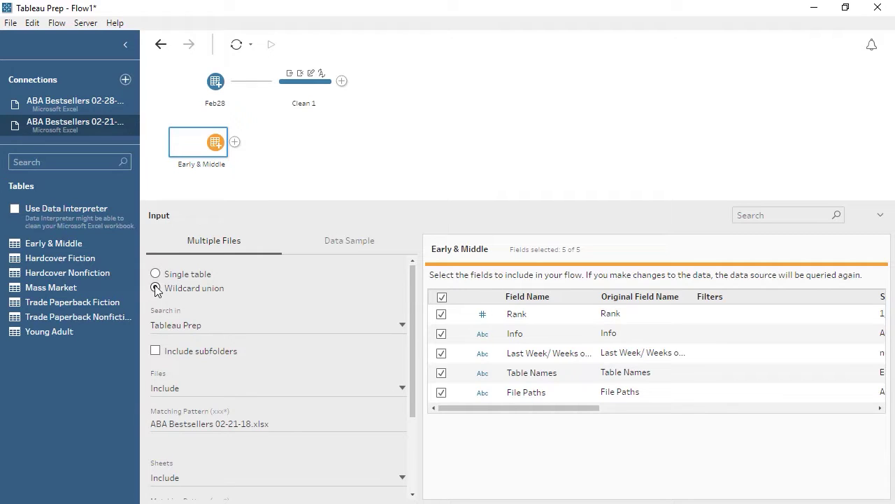
drag(207, 137, 211, 111)
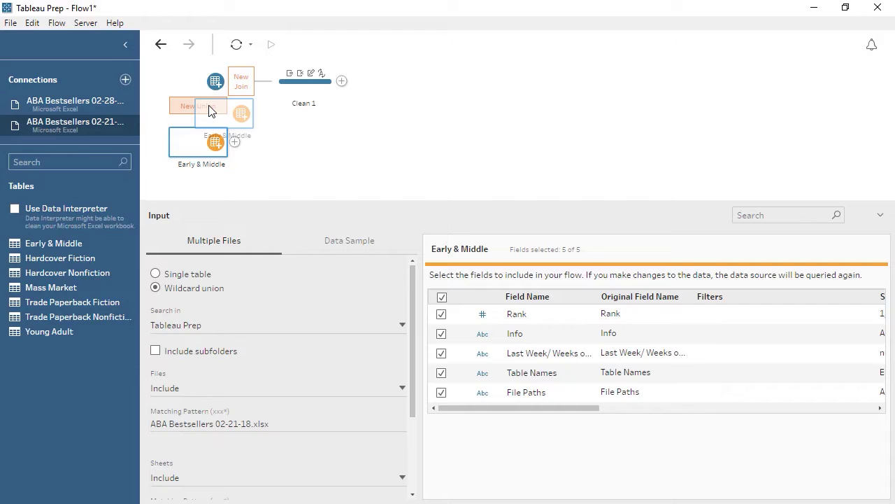
Step: Union Early & Middle with Feb28 and route Union 1 into Clean 1 in place of Feb28
drag(211, 111, 211, 111)
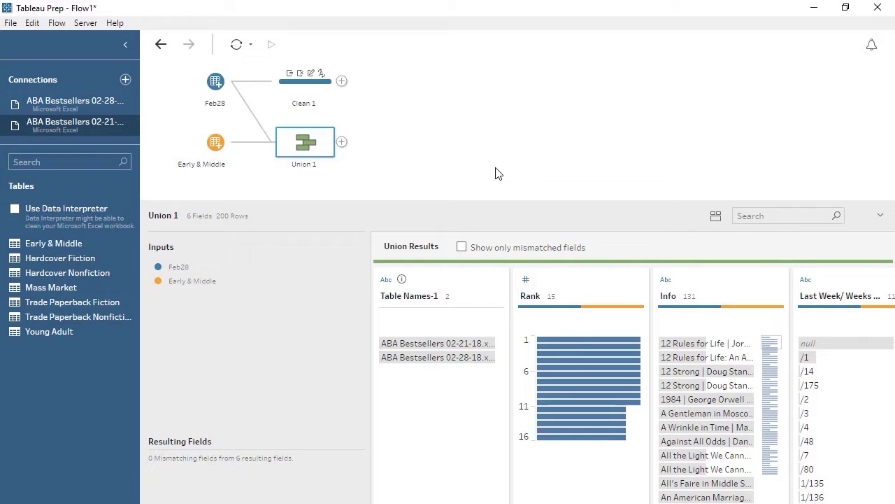
click(266, 97)
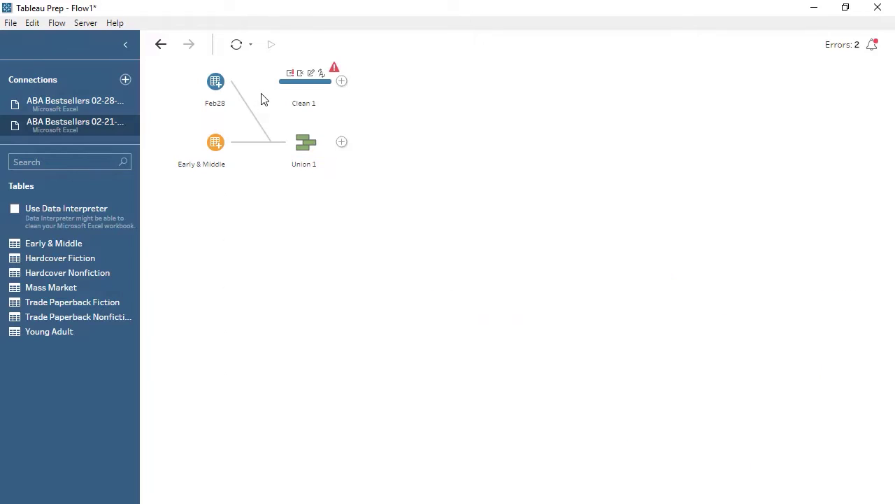
click(304, 140)
drag(305, 142, 286, 83)
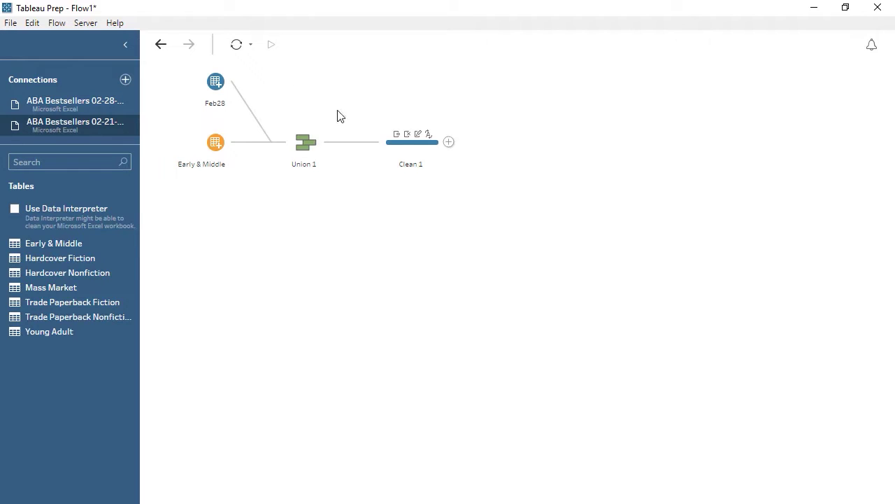
click(412, 147)
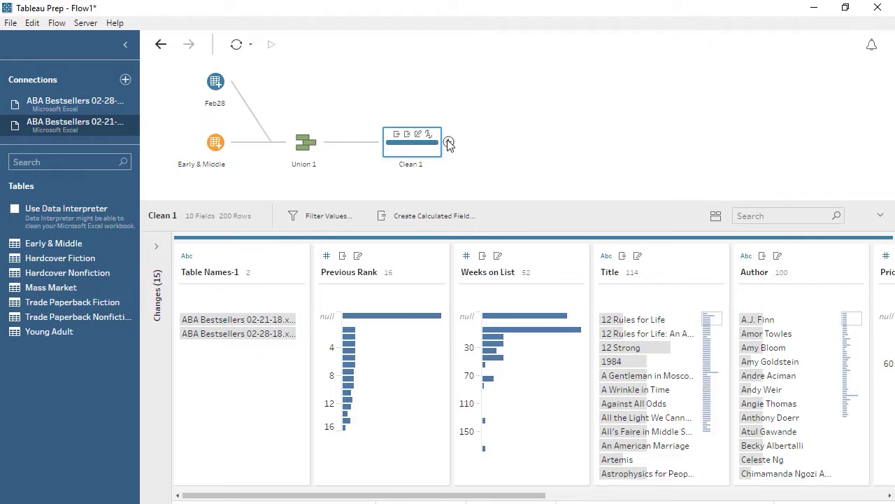
Step: Add an Output step after Clean 1 as Comma Separated Values (.csv), then run the flow to write Output.csv
click(448, 142)
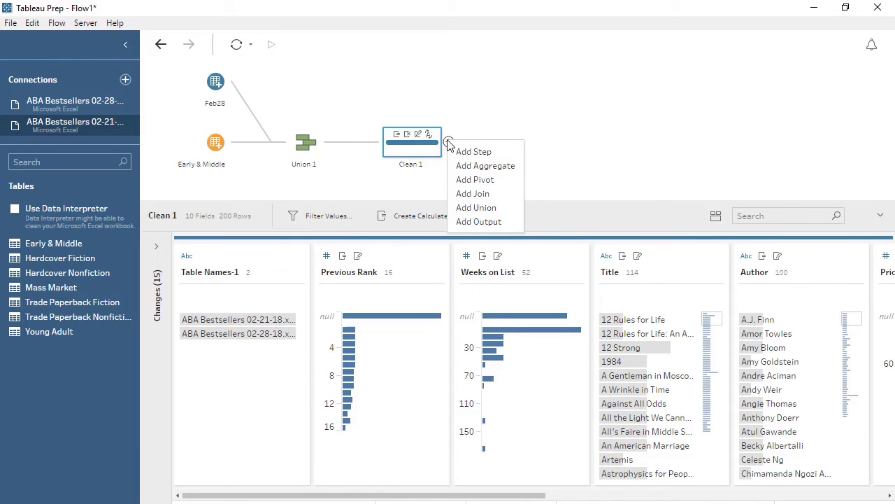
click(498, 220)
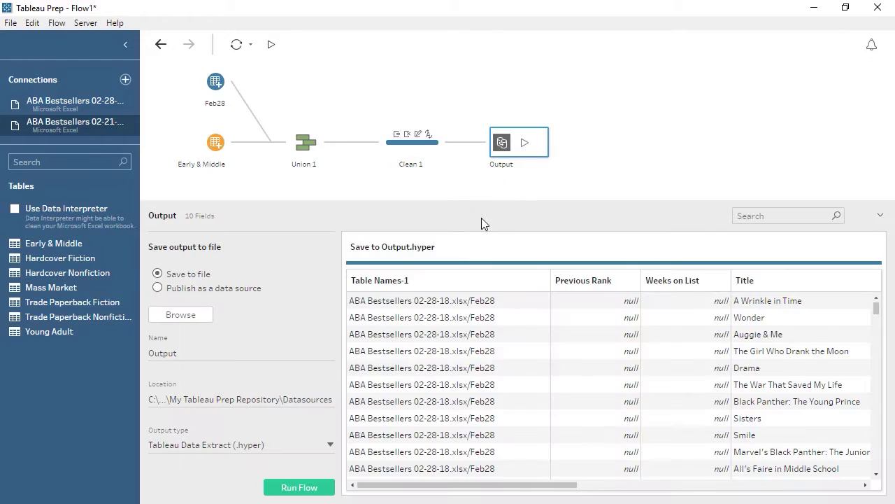
click(252, 444)
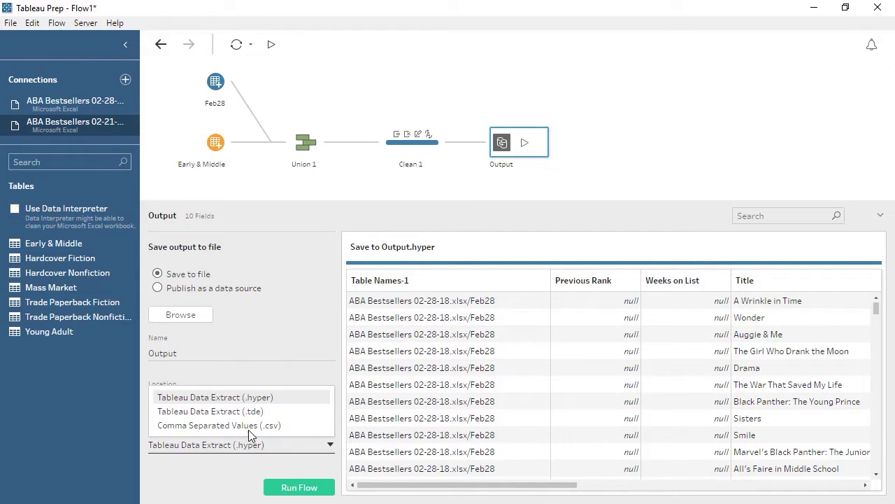
click(249, 427)
click(193, 317)
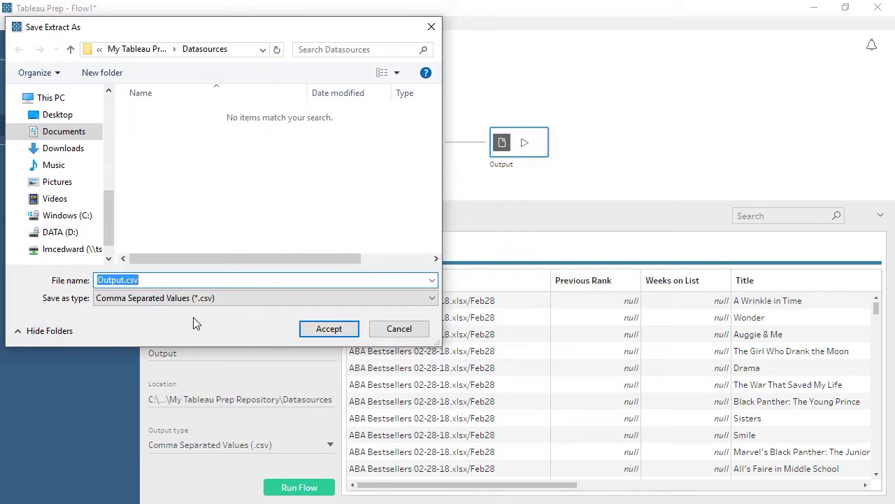
click(400, 330)
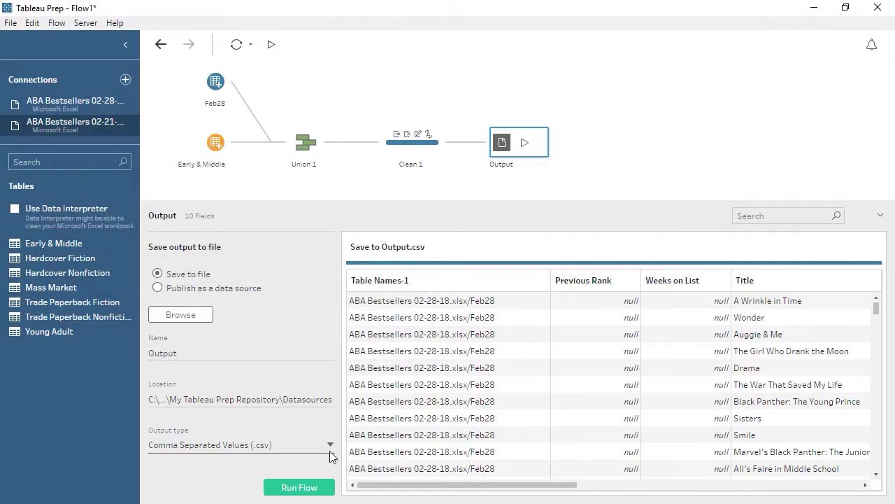
click(298, 487)
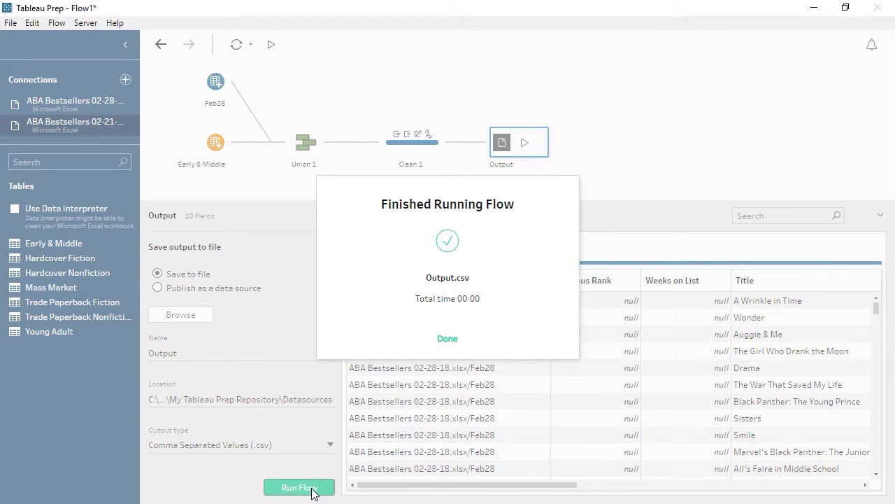
click(447, 339)
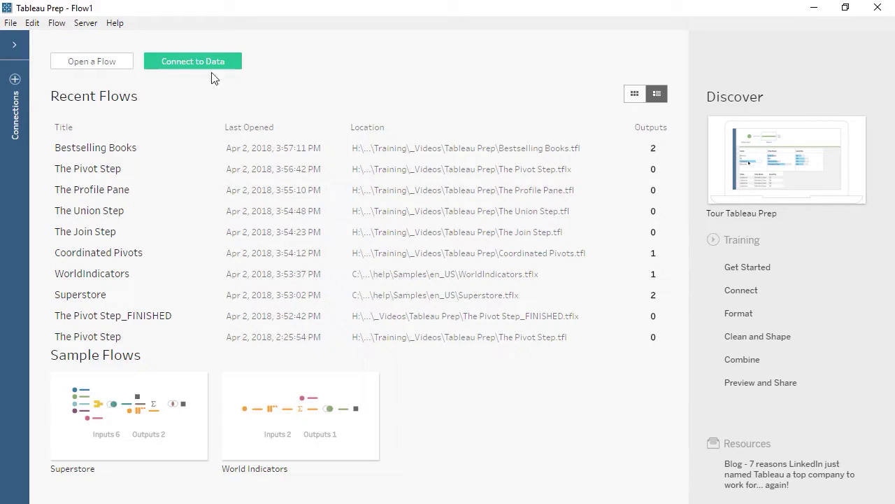
Step: Connect to the Excel workbook ABA Bestsellers 02-28-18.xlsx and add its Hardcover Fiction sheet as input
click(14, 49)
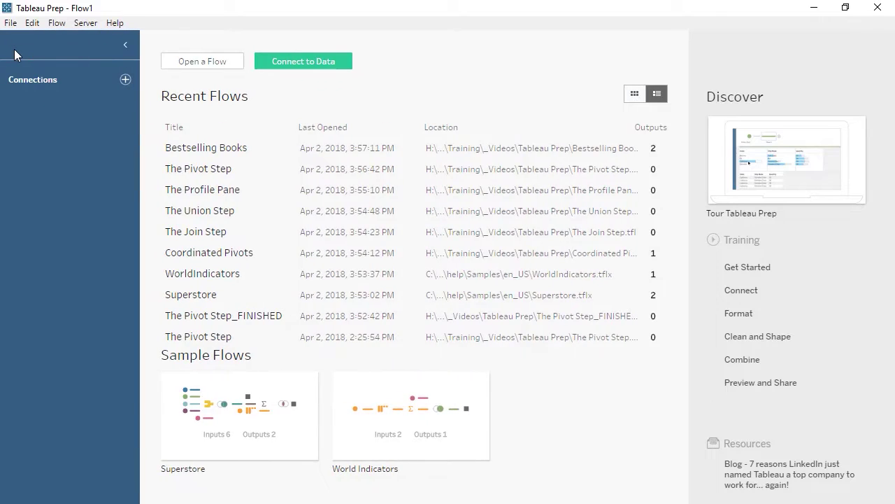
click(125, 79)
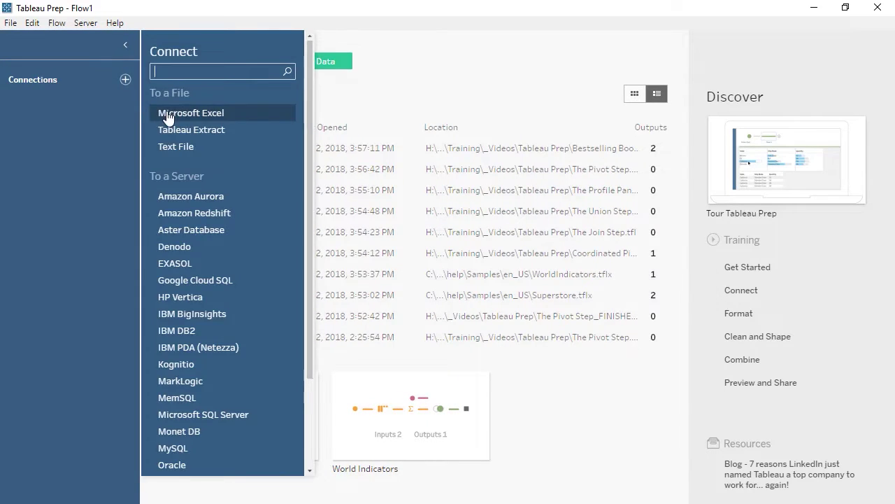
click(168, 118)
double_click(165, 186)
drag(110, 238, 201, 144)
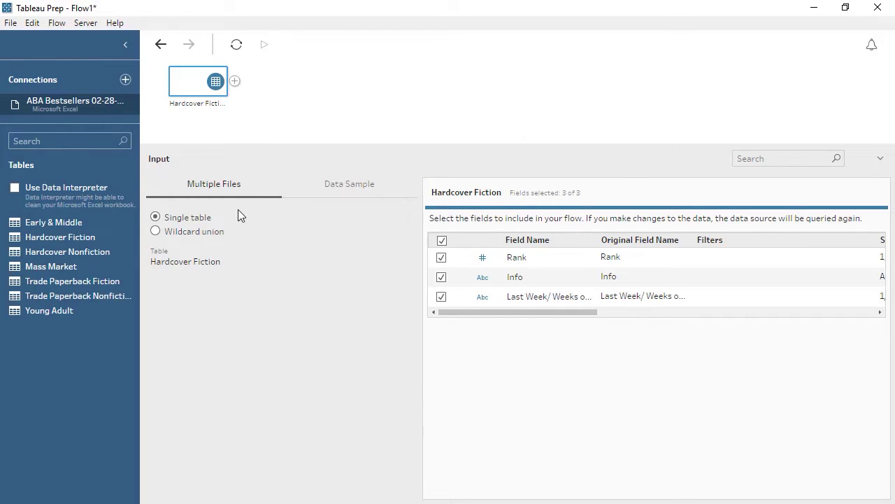
Step: Turn the Hardcover Fiction input into a wildcard union and exclude the File Paths field
click(156, 232)
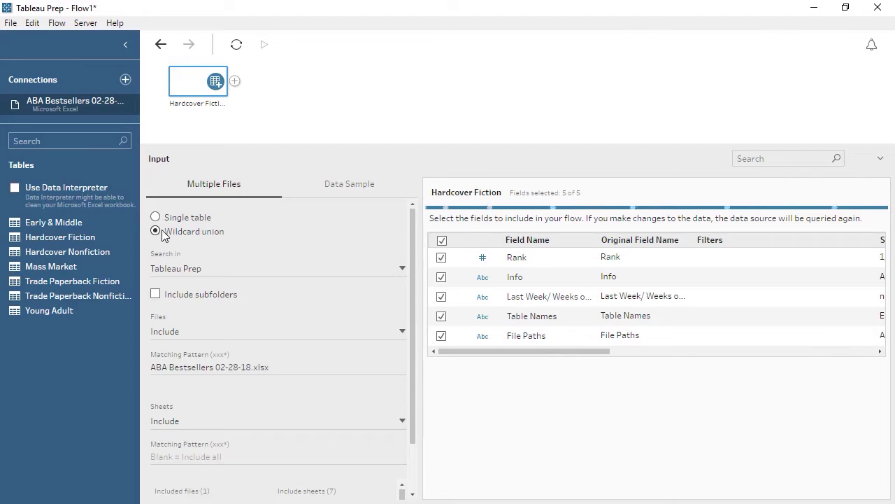
click(314, 199)
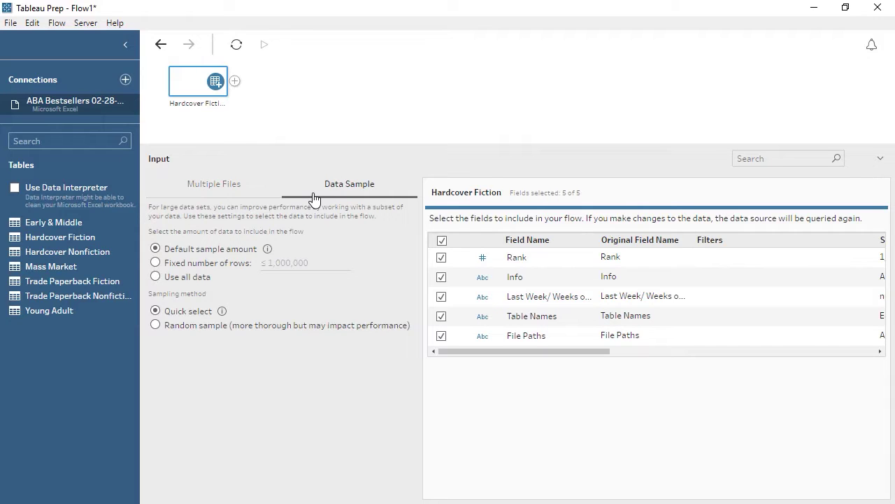
click(254, 193)
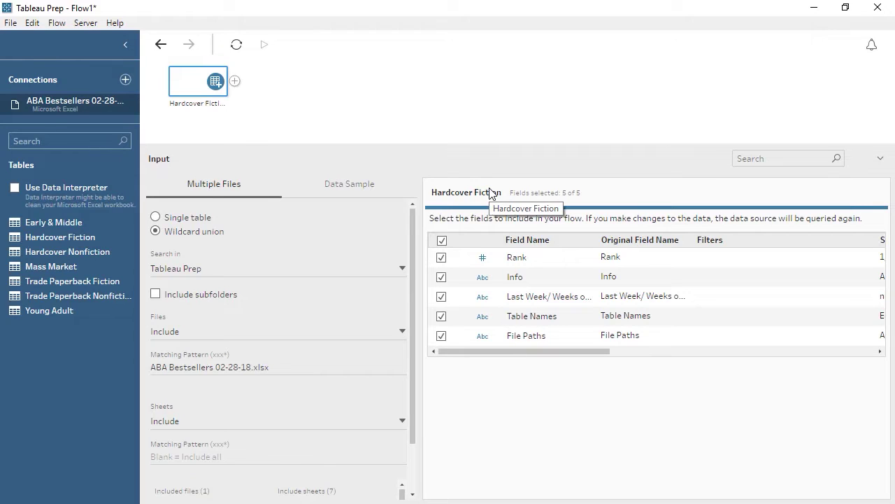
click(441, 336)
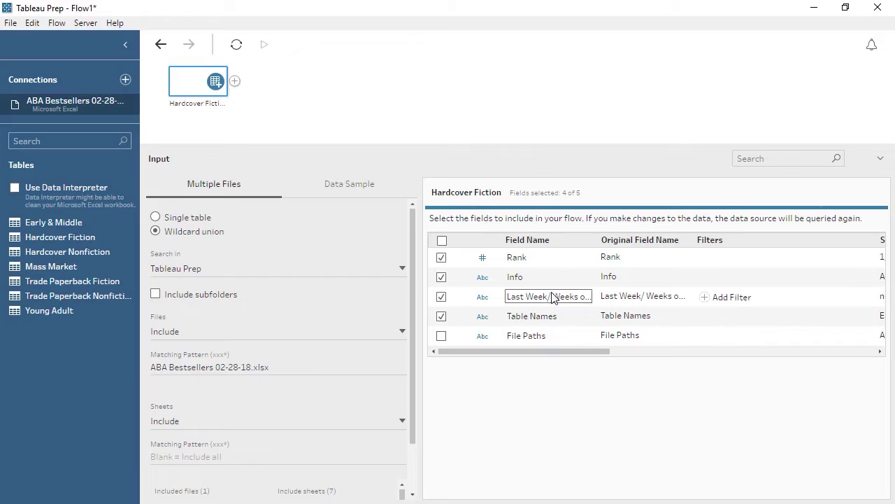
Step: Filter the input to rows where [Rank]<11
click(704, 259)
text(<)
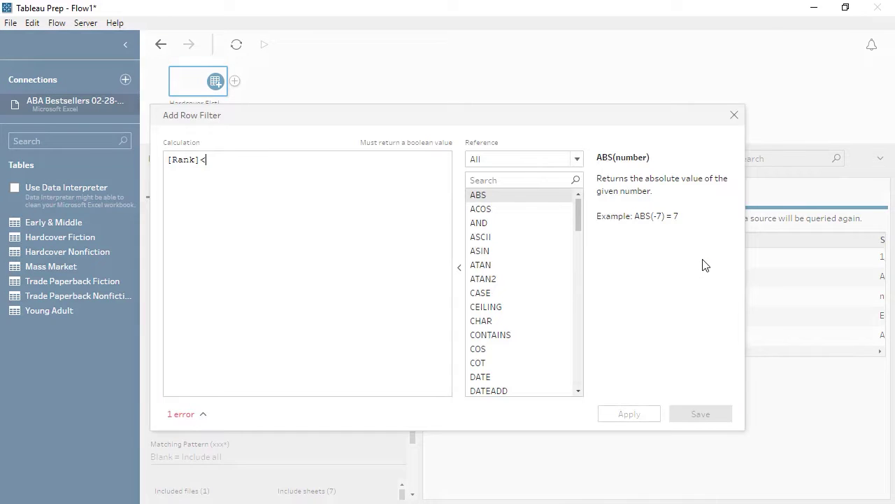
text(11)
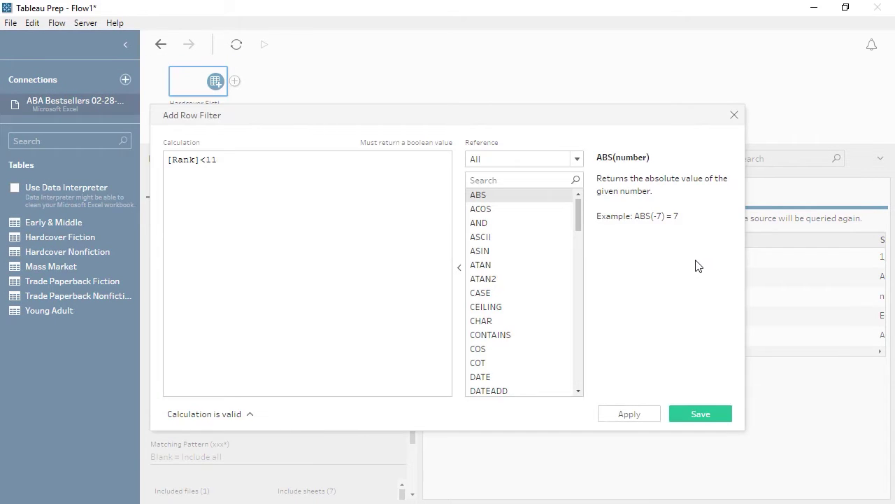
click(696, 410)
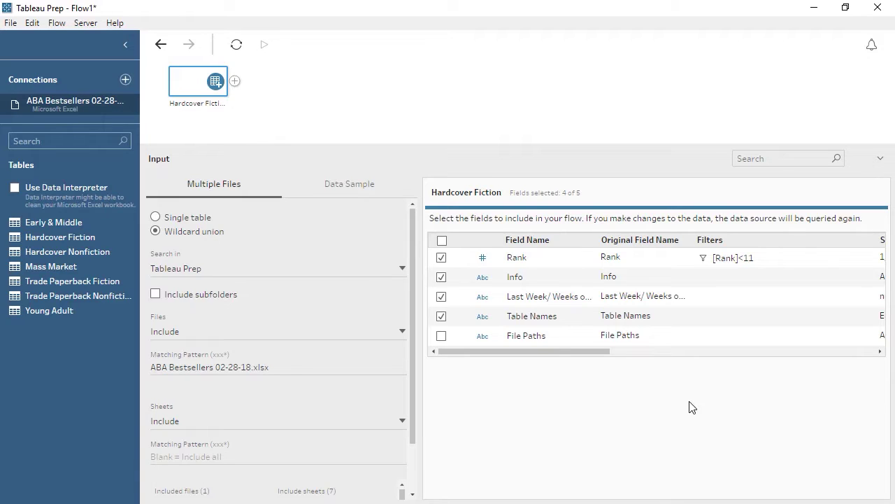
Step: Add a Clean 1 cleaning step following the Hardcover Fiction input
click(235, 82)
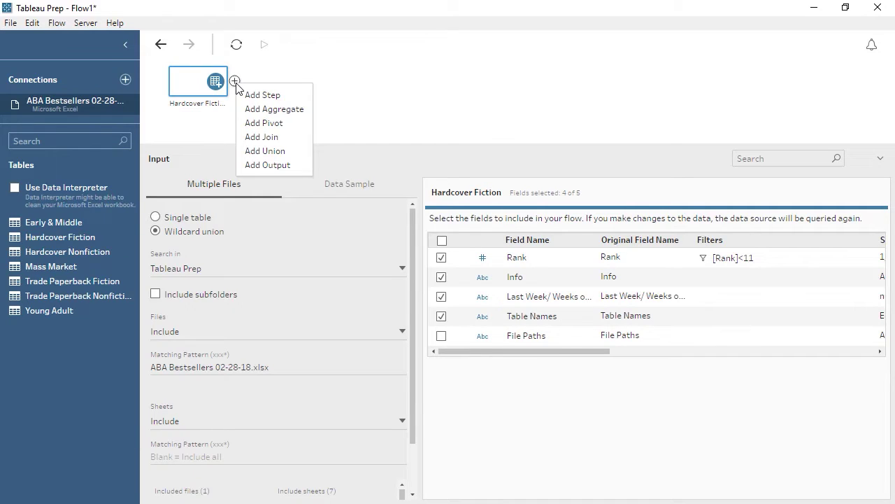
click(262, 94)
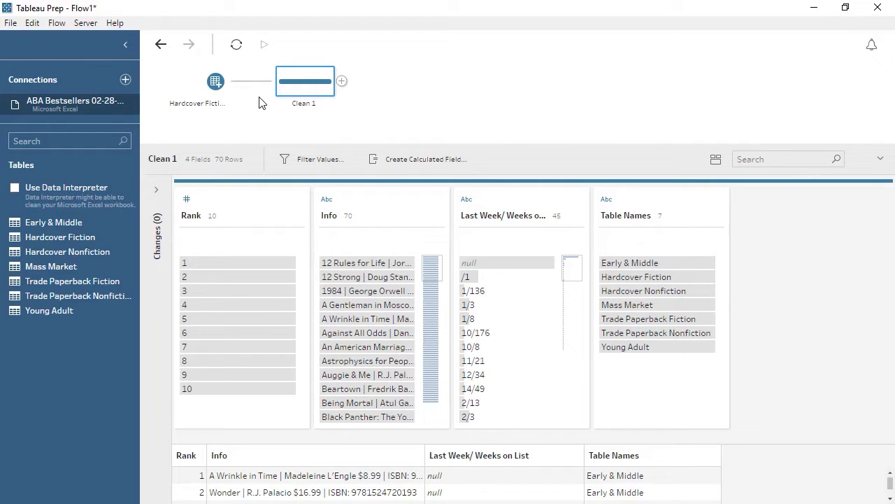
Step: Automatically split the Info field into separate fields
click(297, 203)
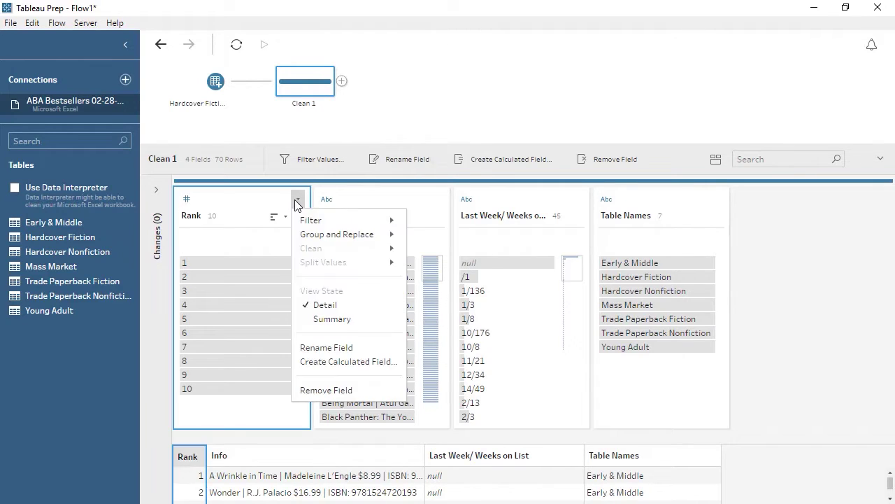
click(332, 200)
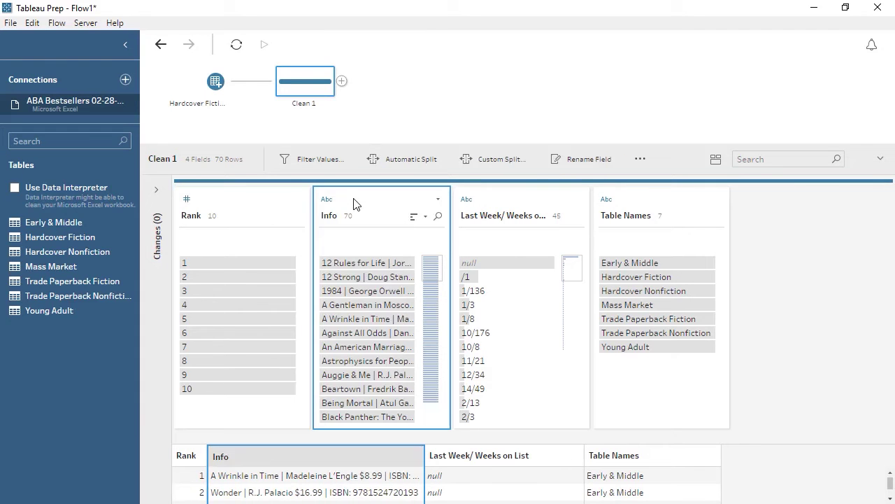
click(403, 161)
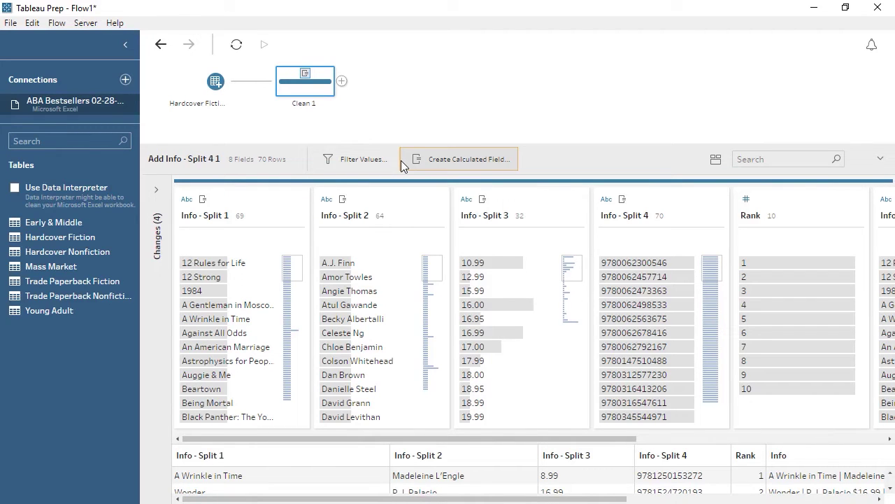
Step: Make Info - Split 3 a Number (decimal) field and rename it Price
click(465, 200)
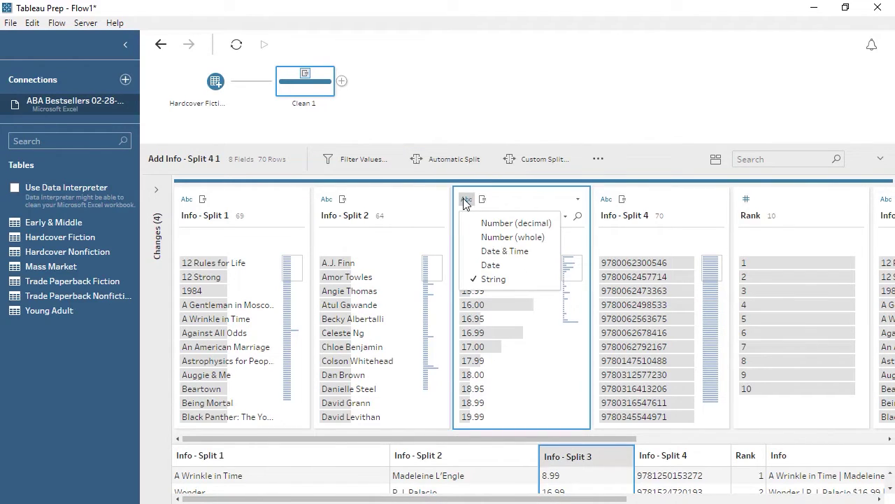
click(473, 222)
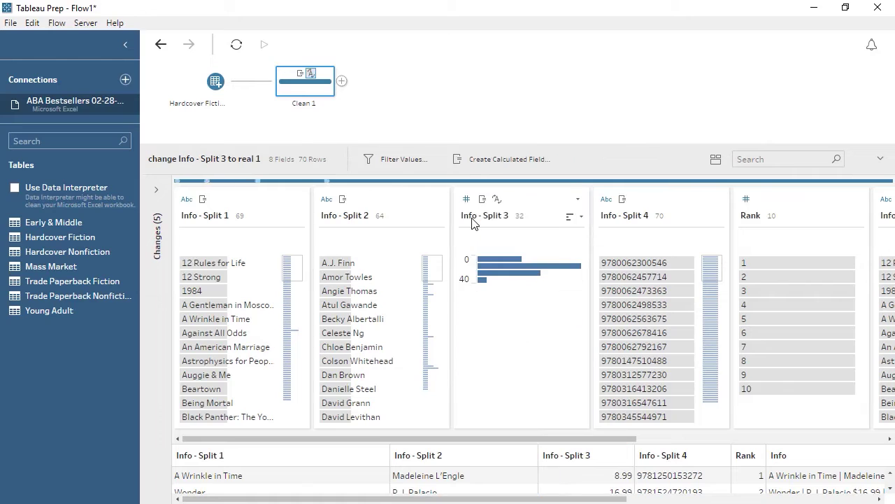
click(473, 215)
double_click(472, 215)
text(Price)
key(Return)
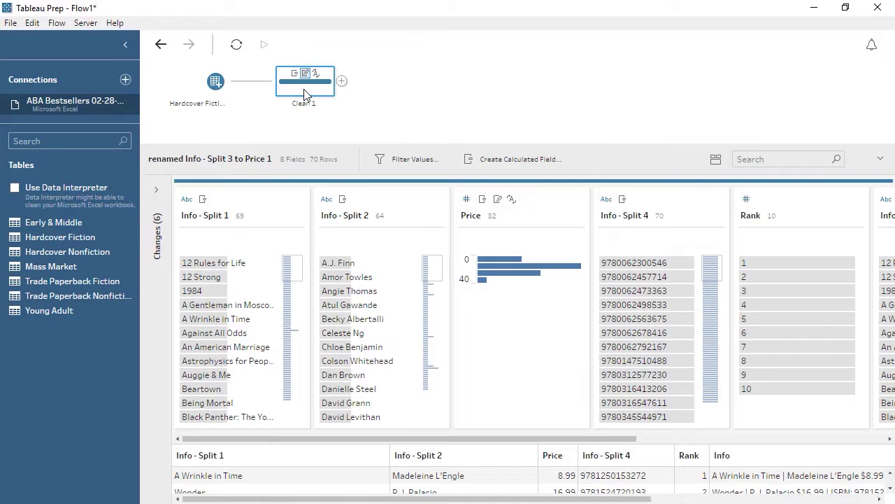
Step: Review the step's list of changes, then switch the data to the plain grid view
click(160, 188)
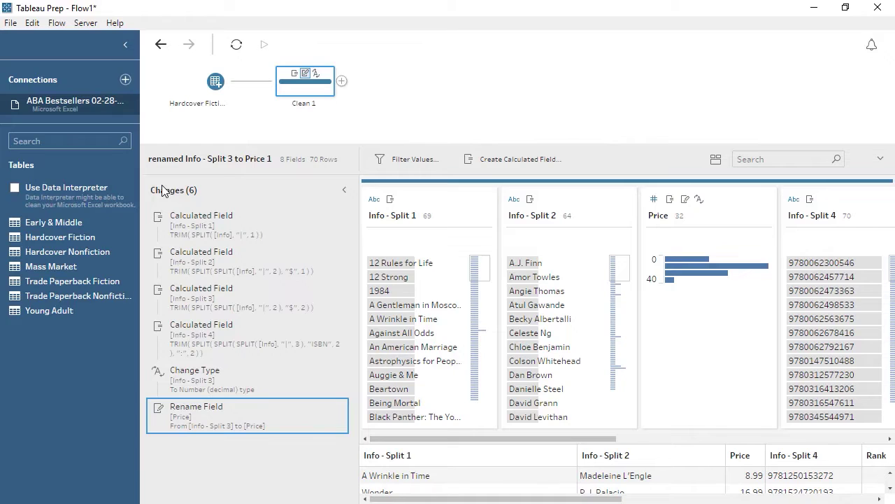
click(344, 189)
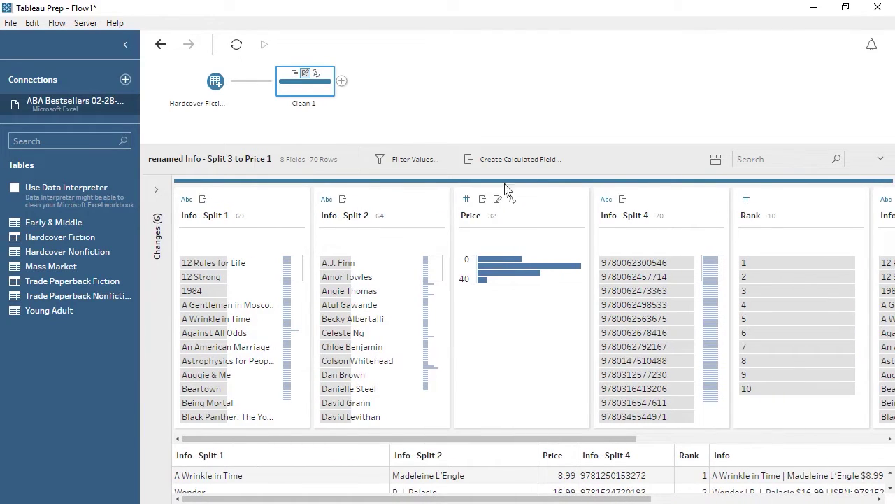
click(715, 159)
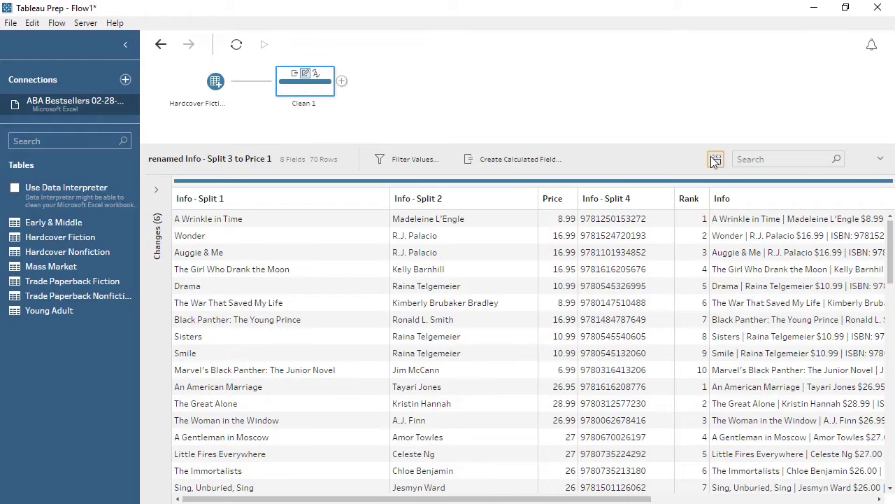
Step: Restore the field profile summaries in the Clean 1 step
click(715, 160)
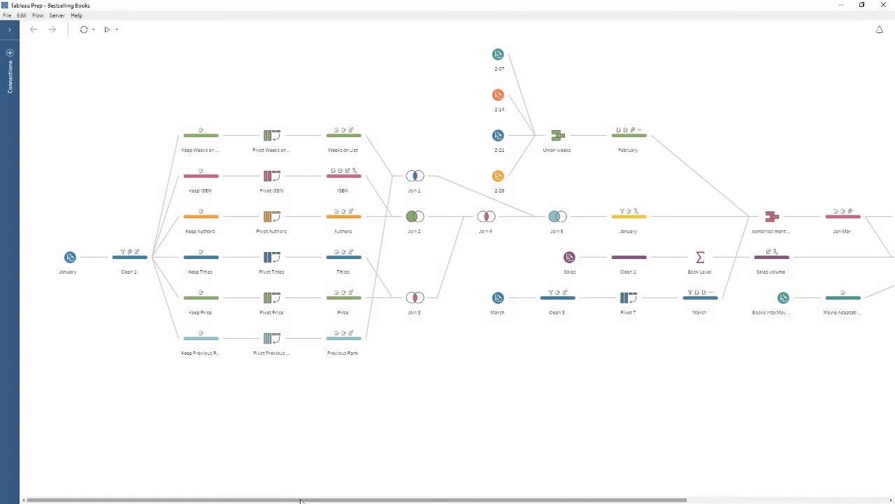
Step: Scroll the flow canvas and select the Pivot Authors step to view its pivoted author fields
drag(301, 499, 549, 499)
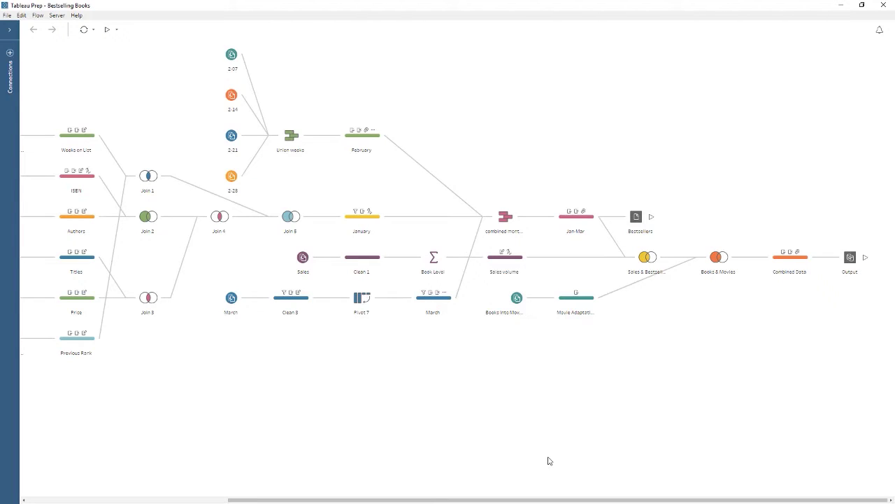
drag(541, 500, 380, 501)
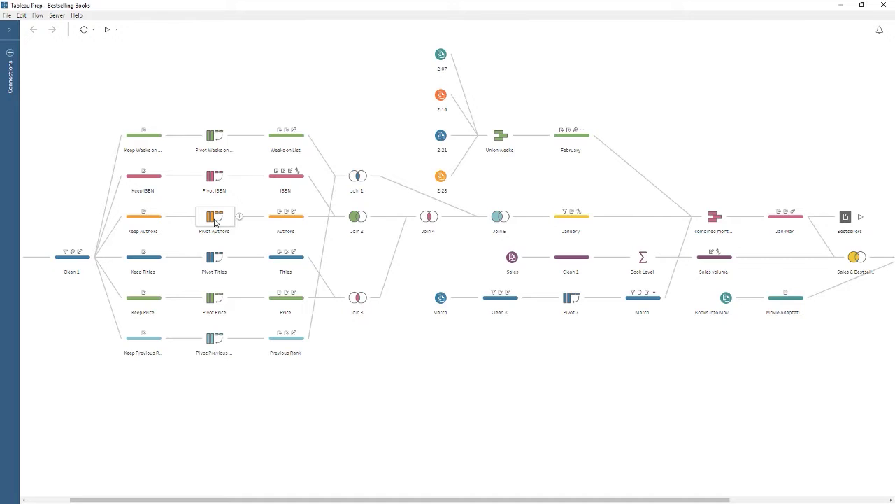
click(214, 218)
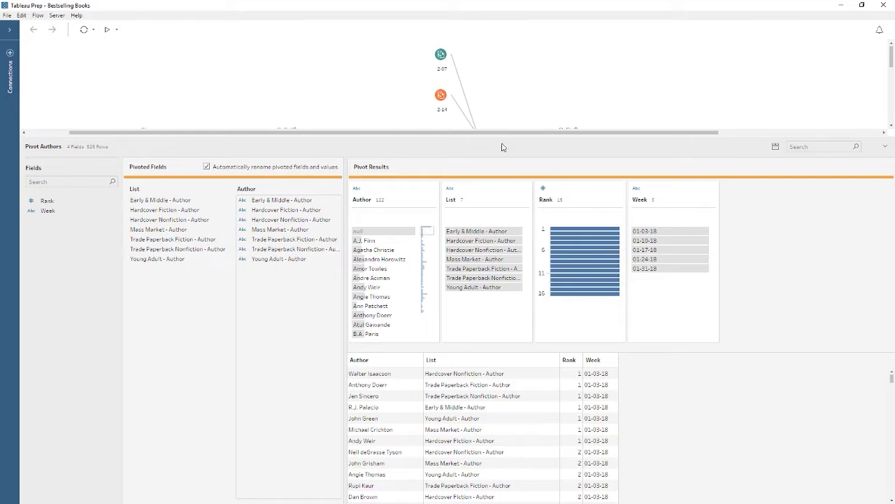
Step: Zoom in on the flow and show the Book Level profile with grouped ISBN, Transaction ID and Discount
scroll(511, 84, up, 3)
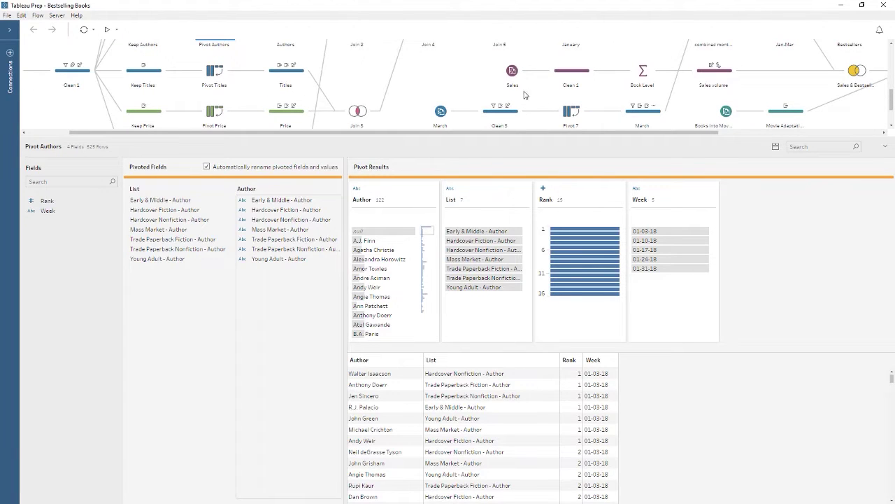
click(642, 73)
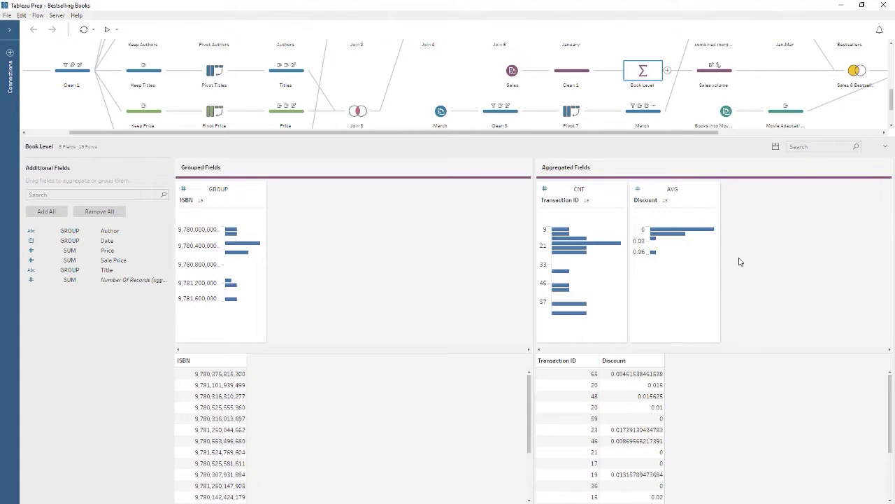
scroll(461, 103, up, 2)
scroll(462, 103, up, 4)
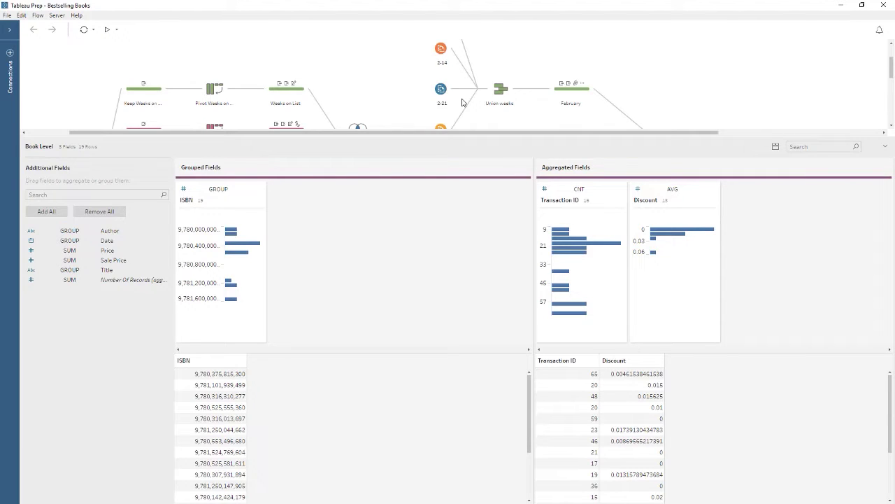
Step: In Union weeks, merge the Information field into Info so no fields remain mismatched
click(498, 98)
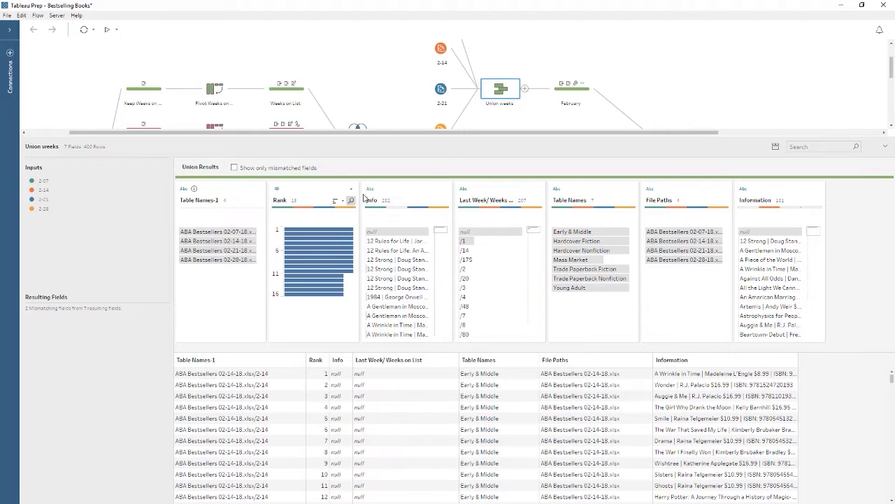
drag(753, 190, 393, 196)
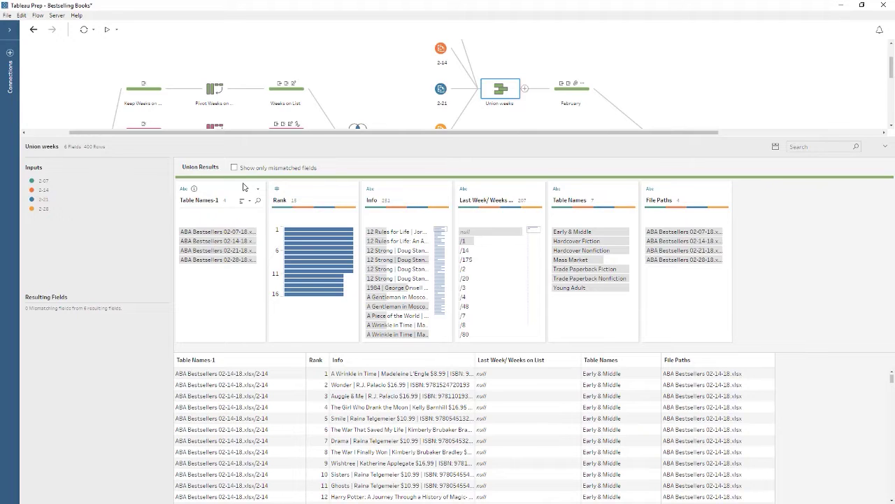
scroll(644, 94, down, 5)
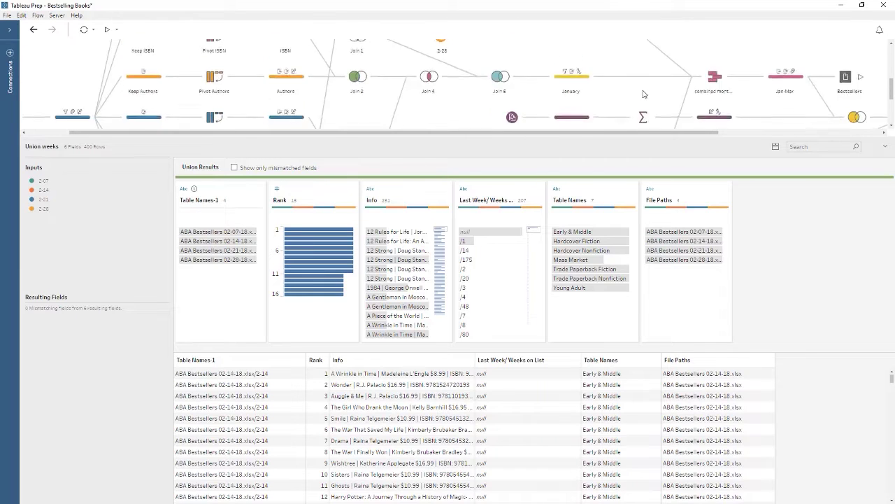
scroll(643, 94, down, 2)
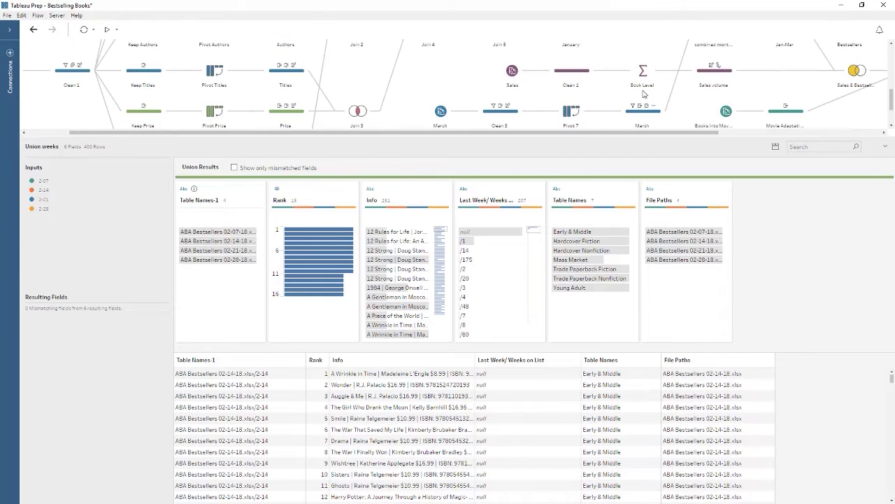
Step: Open the Sales & Bestsellers join settings and dismiss the add-clause field list
click(858, 73)
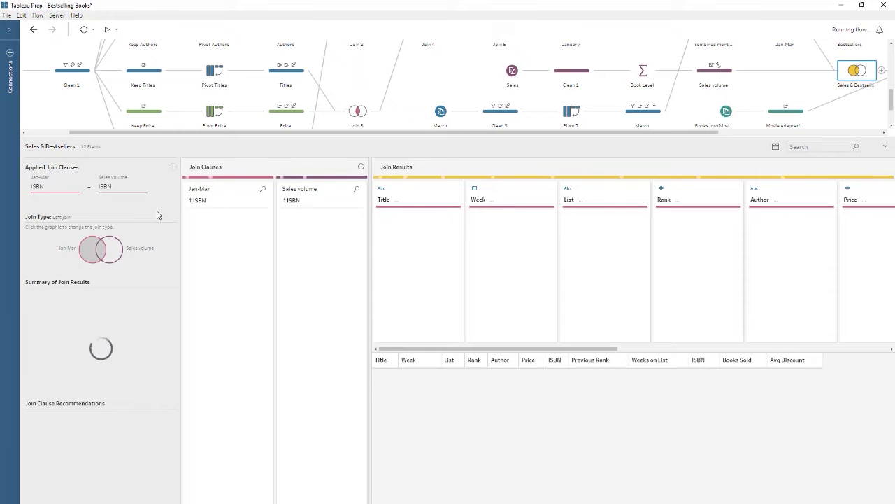
click(172, 167)
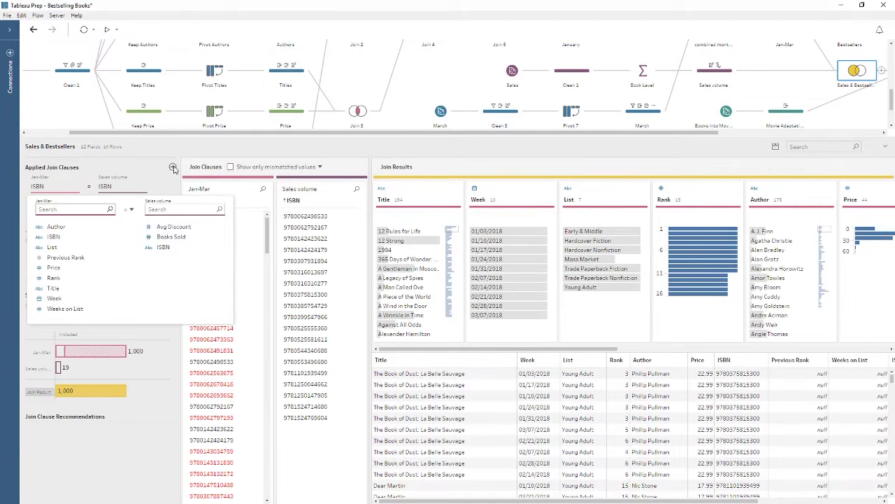
click(173, 168)
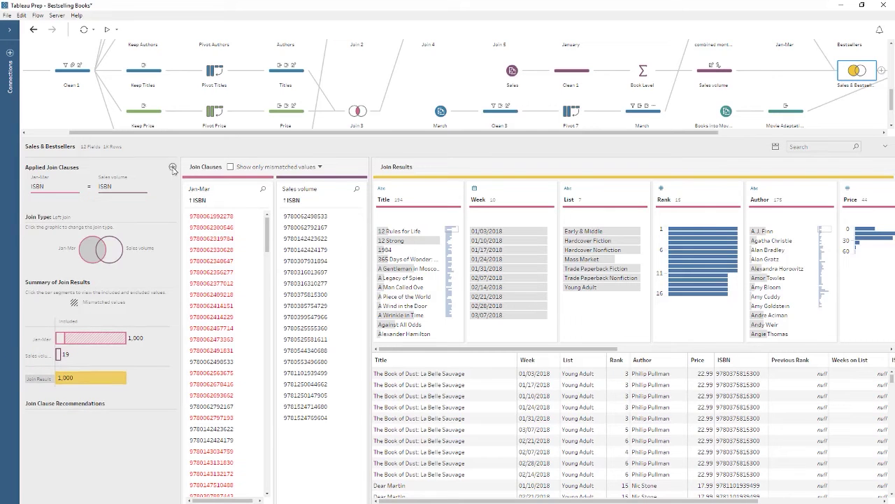
Step: Try full outer and inner join types, then return to a left join on ISBN
click(116, 255)
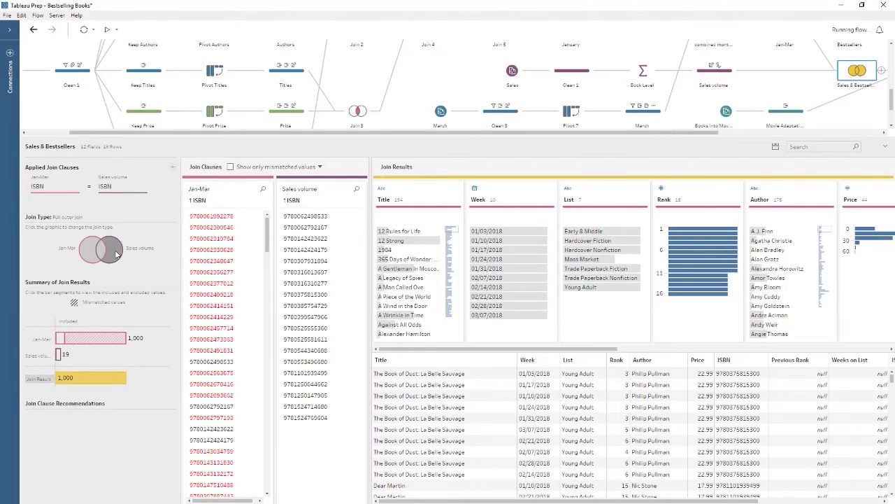
click(116, 255)
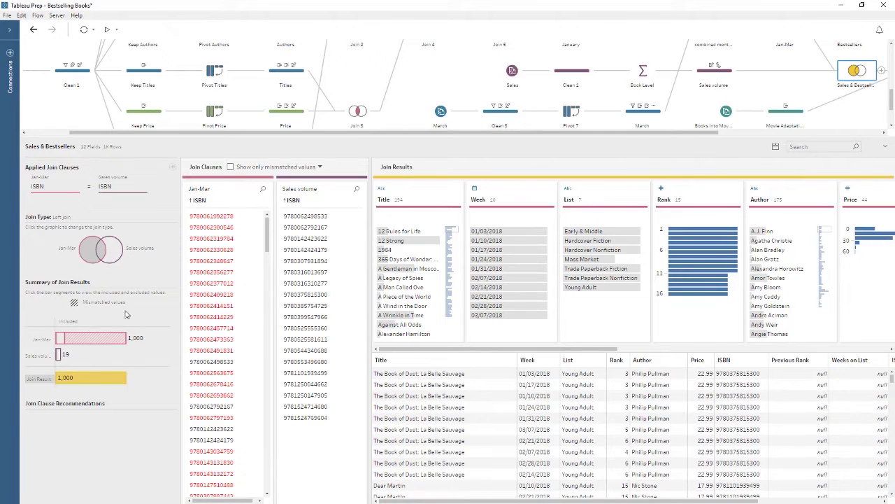
click(91, 260)
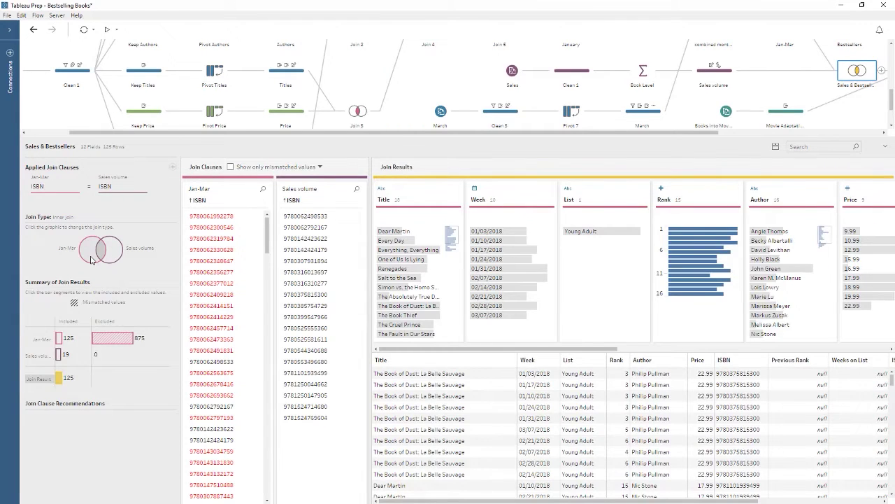
click(91, 260)
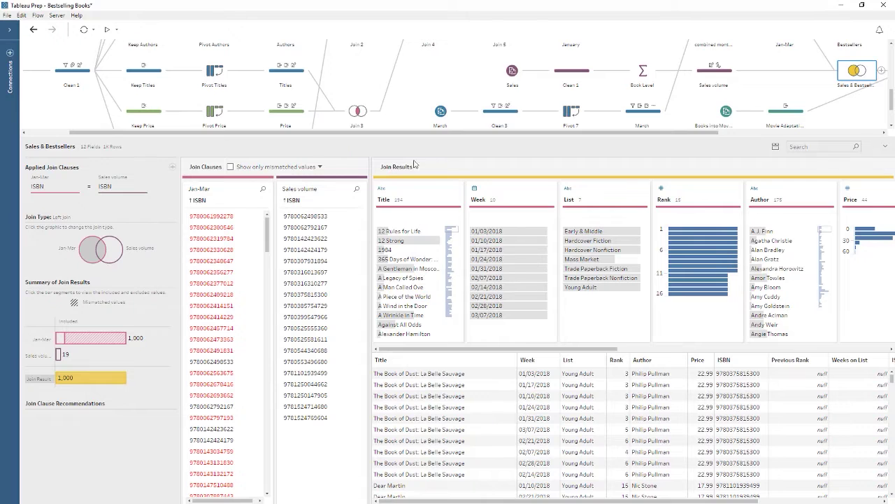
drag(416, 133, 614, 149)
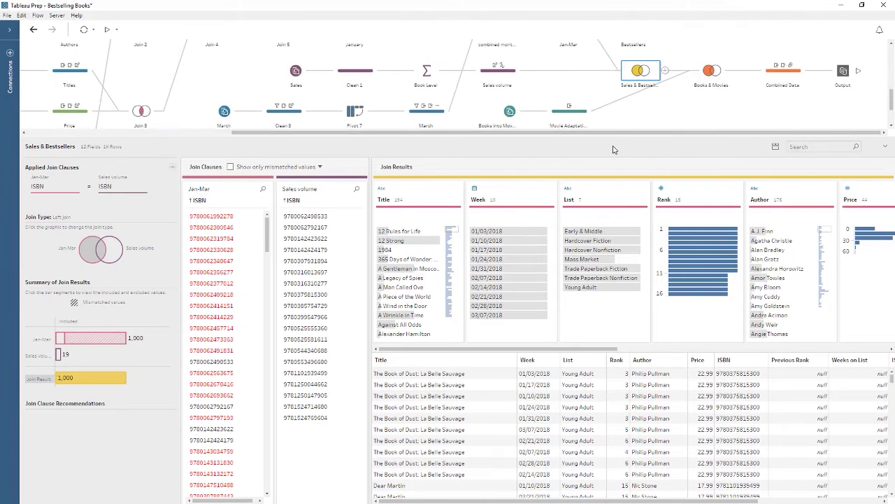
Step: Show the Output step's settings and preview with an enlarged flow canvas, and view the output file types
click(837, 81)
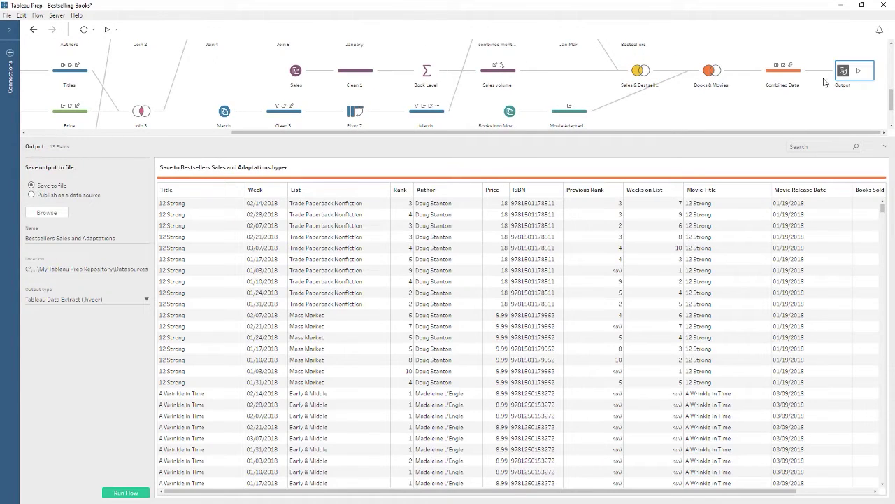
drag(707, 137, 681, 308)
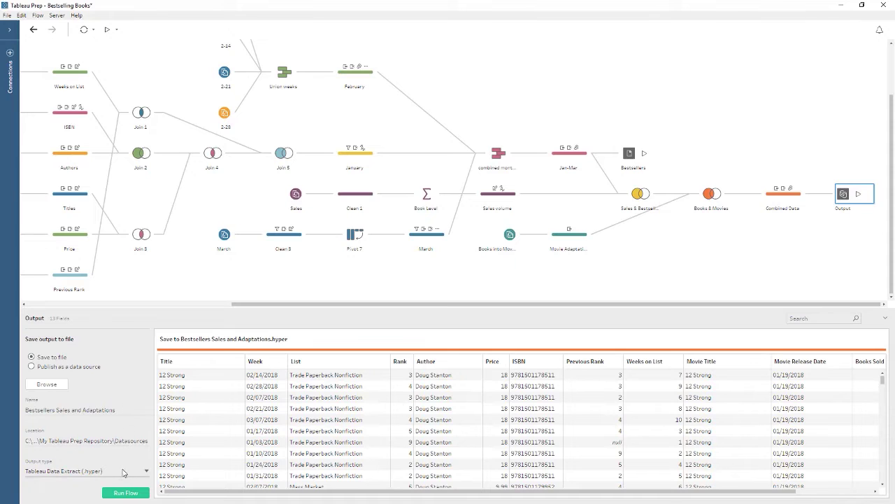
click(123, 472)
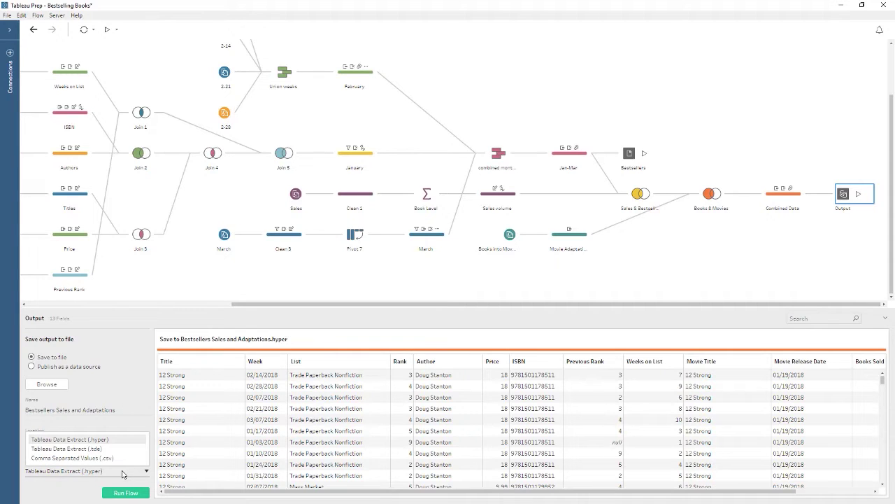
Step: Keep the .hyper output type, run the flow, and check the list of runnable outputs
click(122, 474)
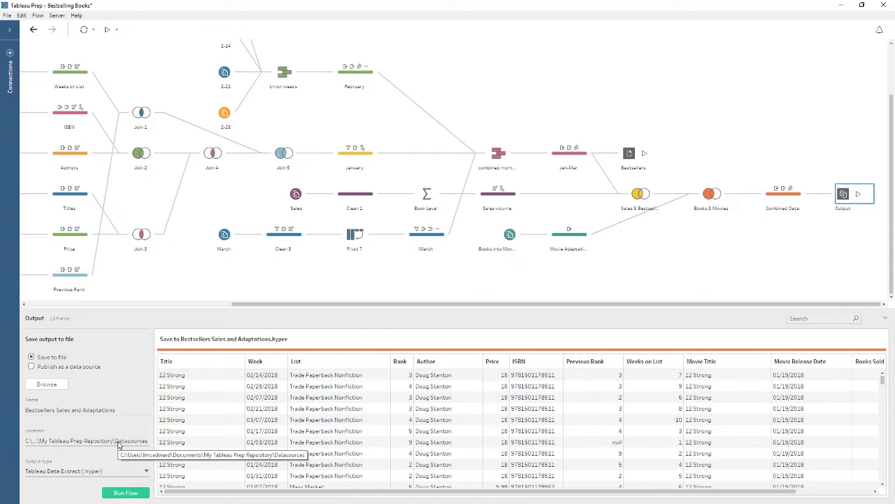
click(125, 492)
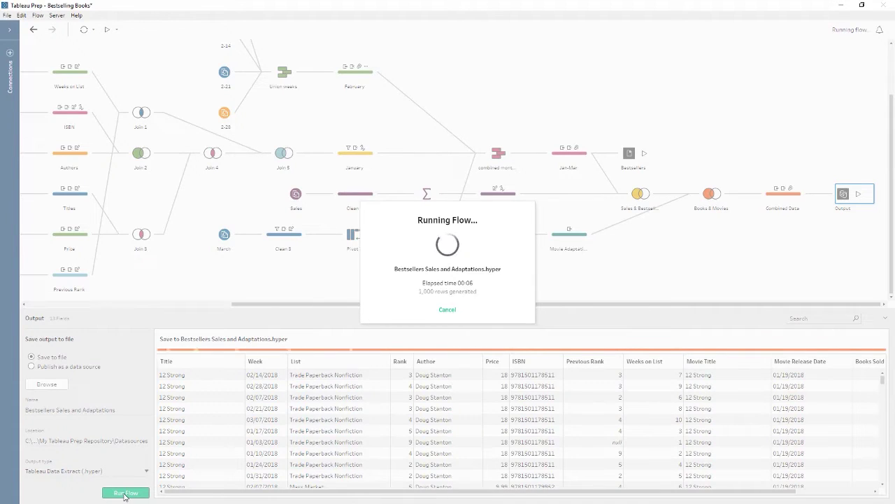
click(445, 311)
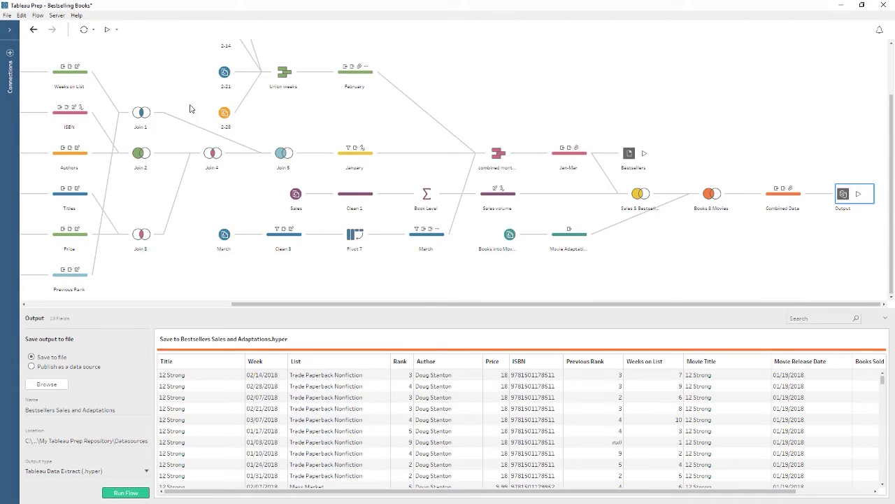
click(117, 30)
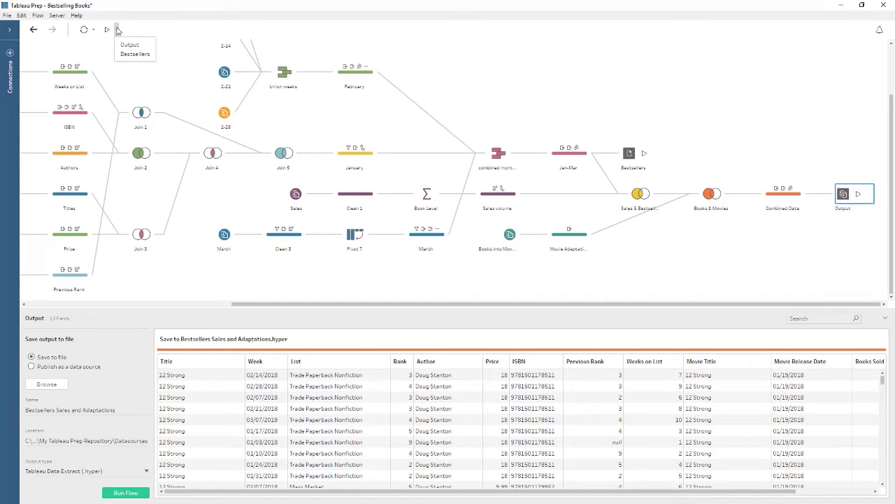
click(116, 30)
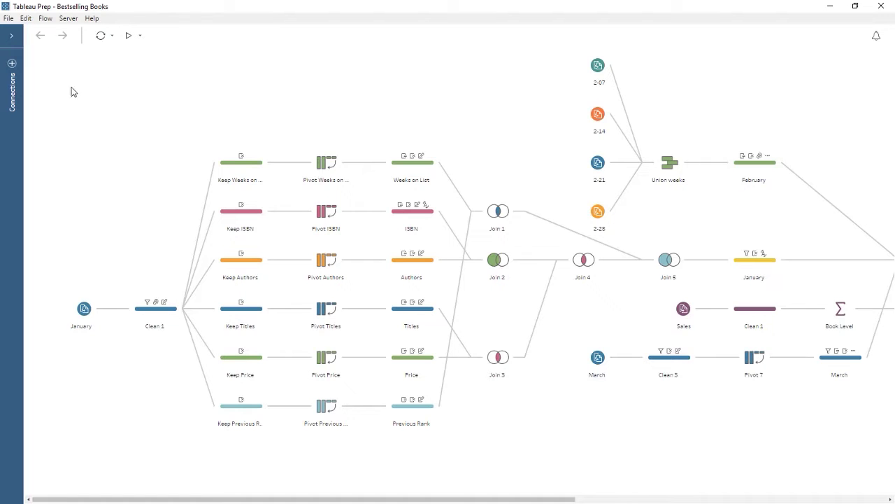
Step: Browse the data connectors and cancel an Amazon Aurora sign-in
click(12, 63)
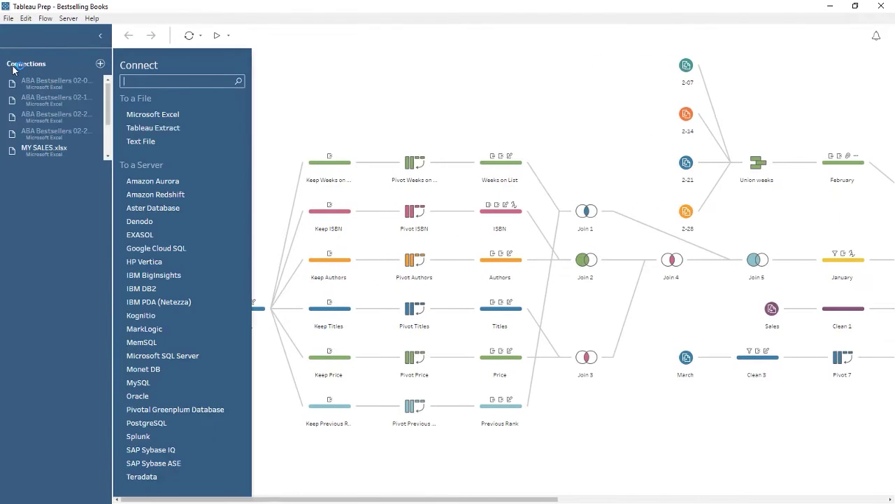
click(101, 37)
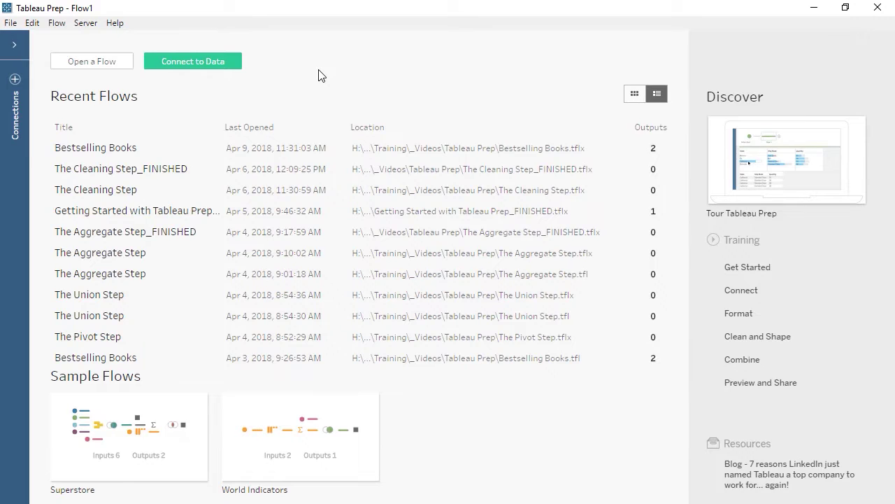
click(217, 68)
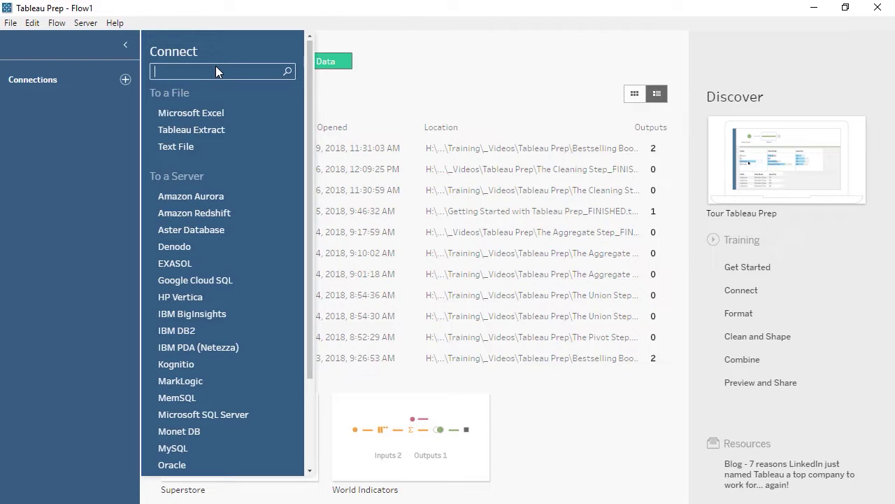
click(249, 196)
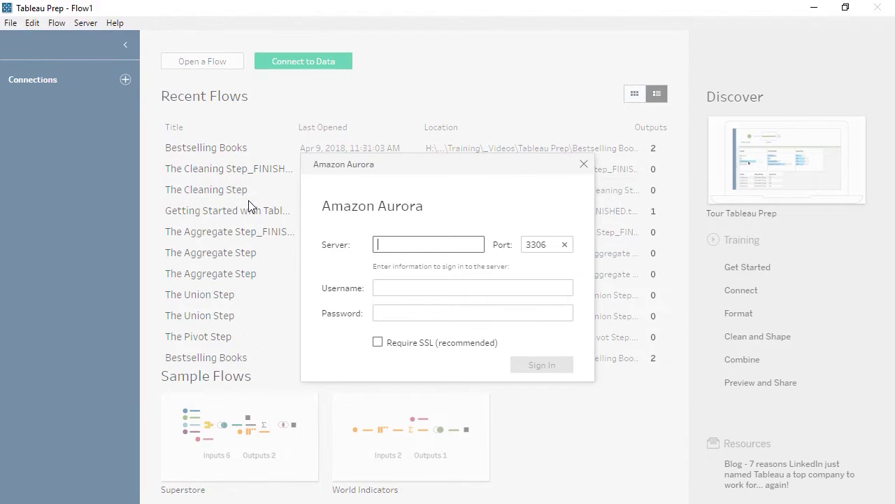
click(583, 165)
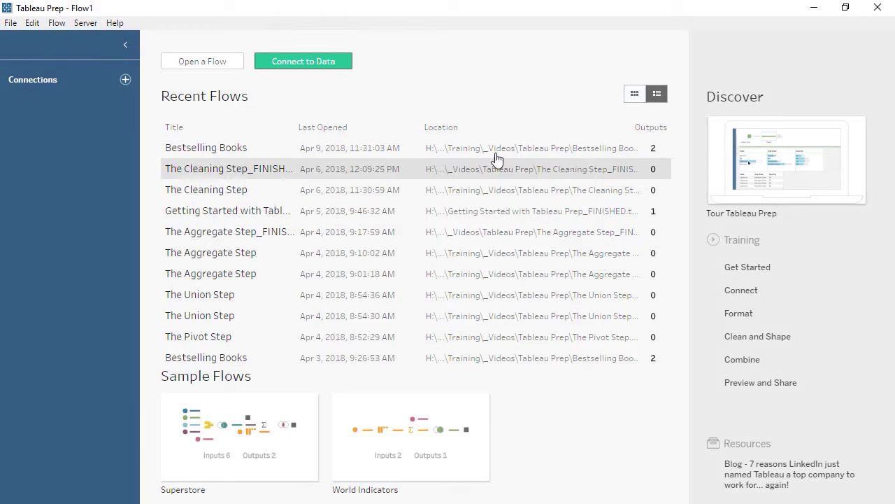
Step: Connect to the Excel workbook ABA Bestsellers 02-07-18.xlsx
click(125, 80)
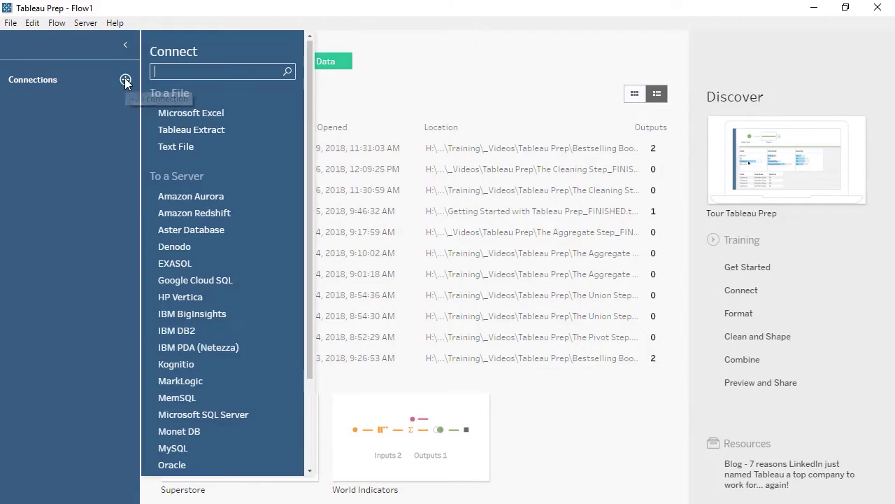
click(180, 116)
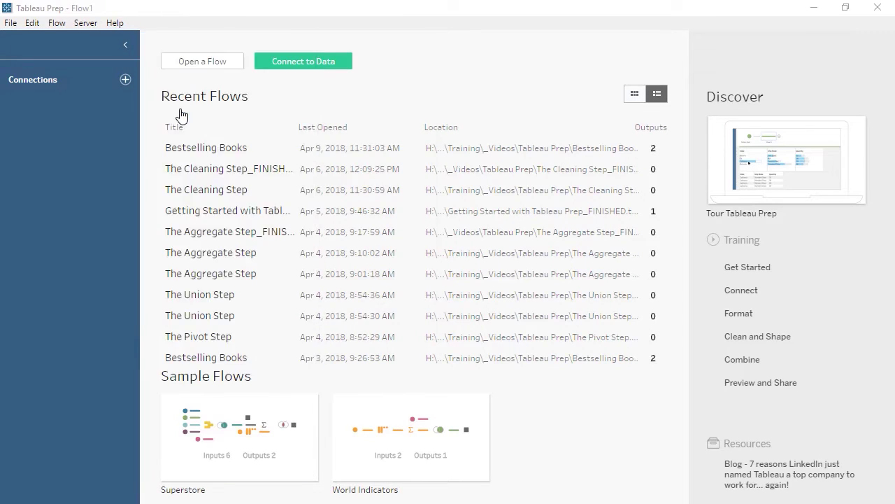
click(175, 158)
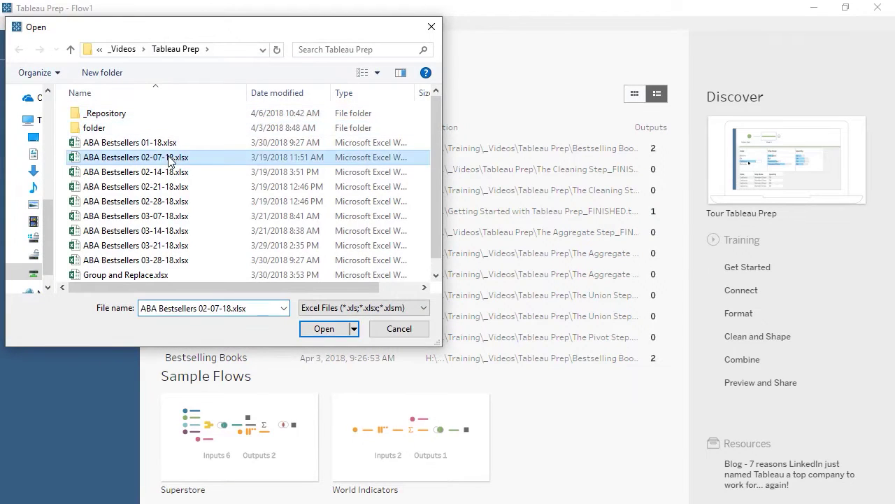
click(323, 329)
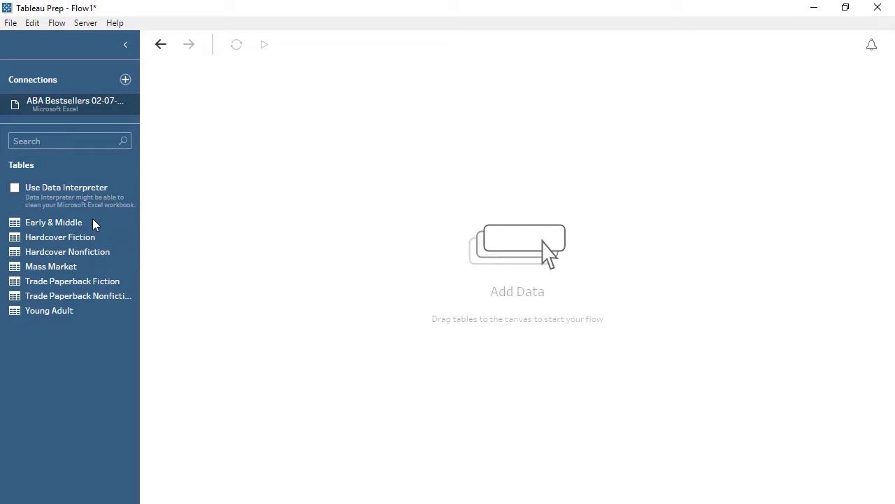
Step: Add Hardcover Nonfiction as an input, excluding Last Week/Weeks on list and keeping Rank and Info
drag(83, 251, 187, 153)
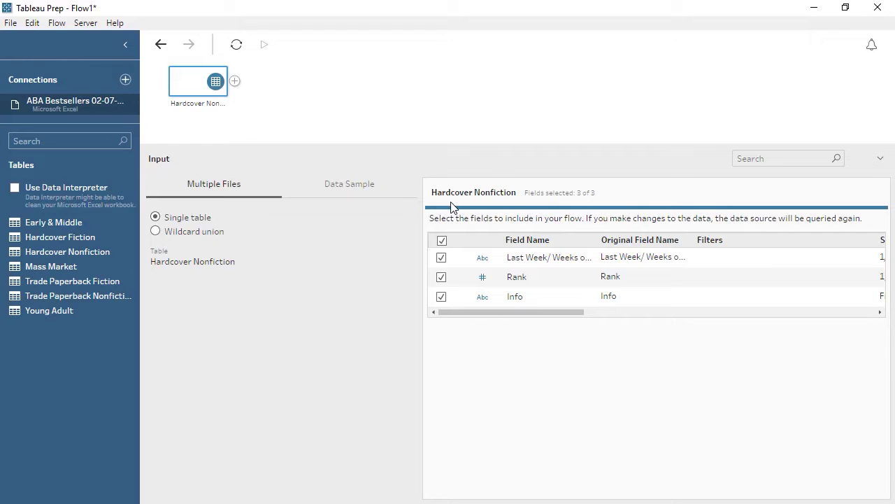
click(442, 258)
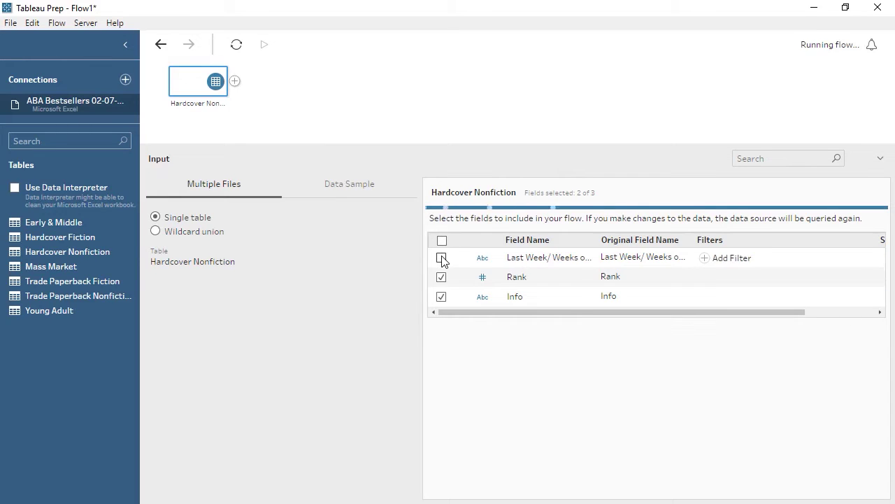
drag(461, 311, 499, 320)
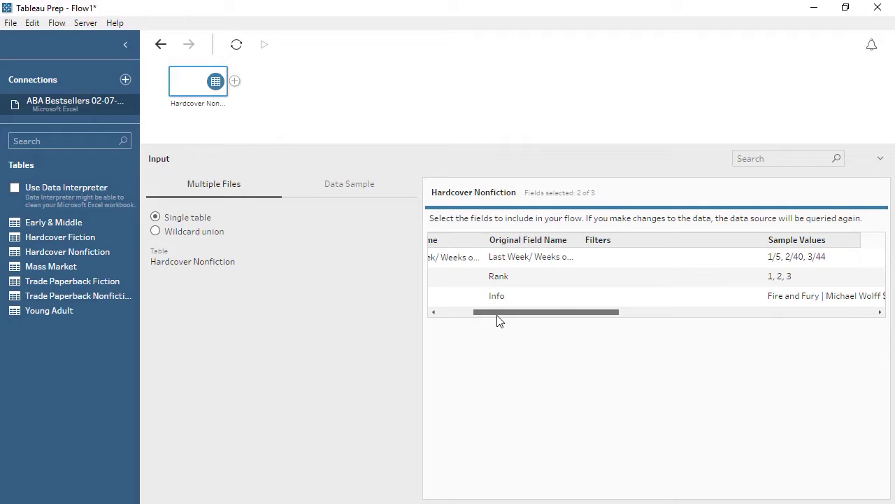
drag(499, 320, 476, 320)
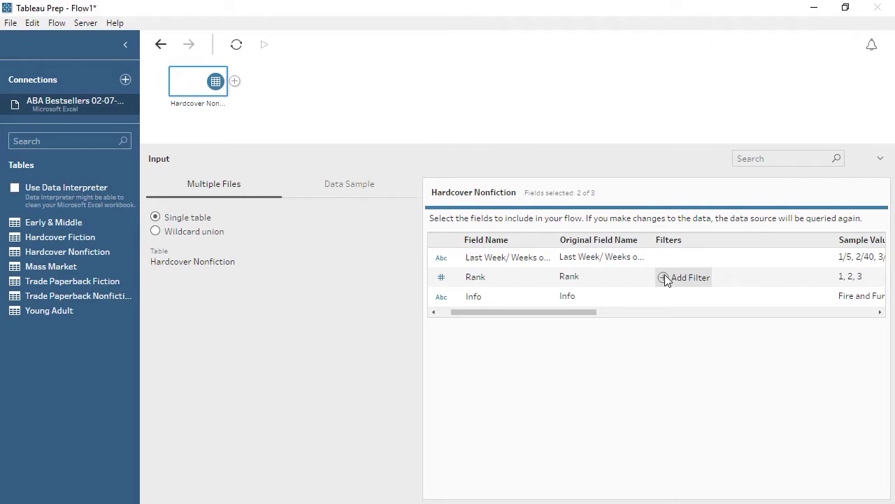
click(665, 277)
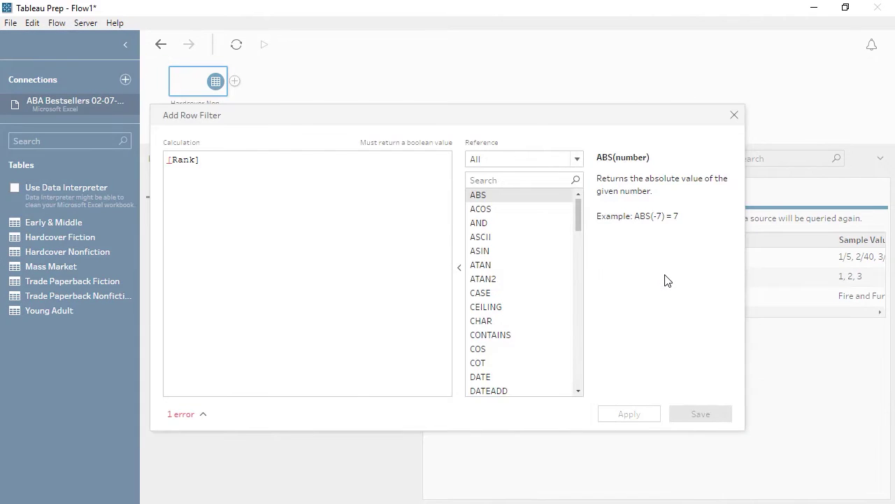
text(<6)
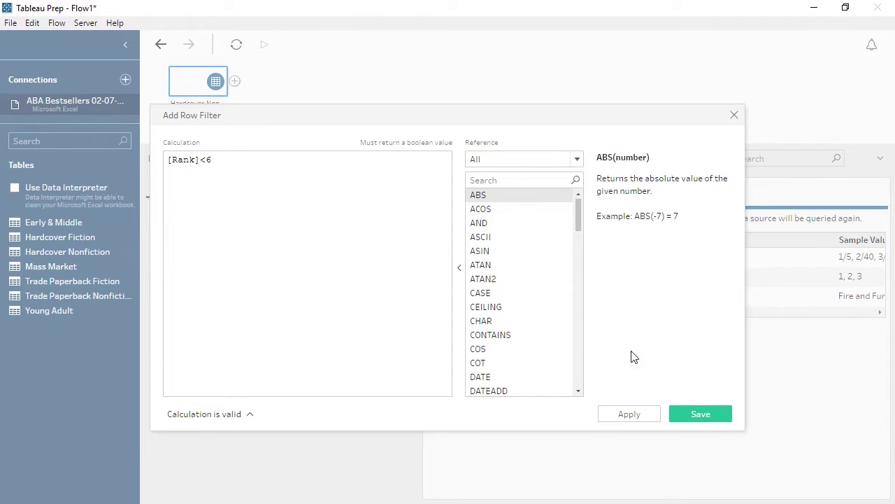
click(700, 415)
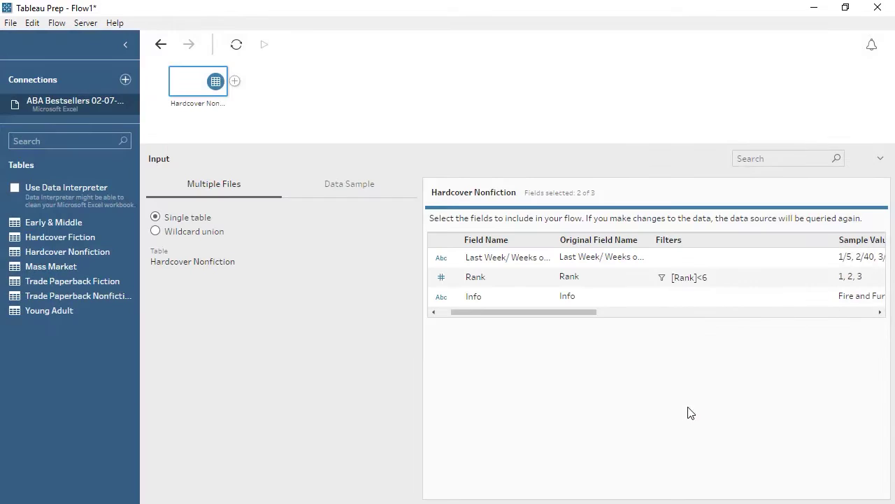
click(700, 286)
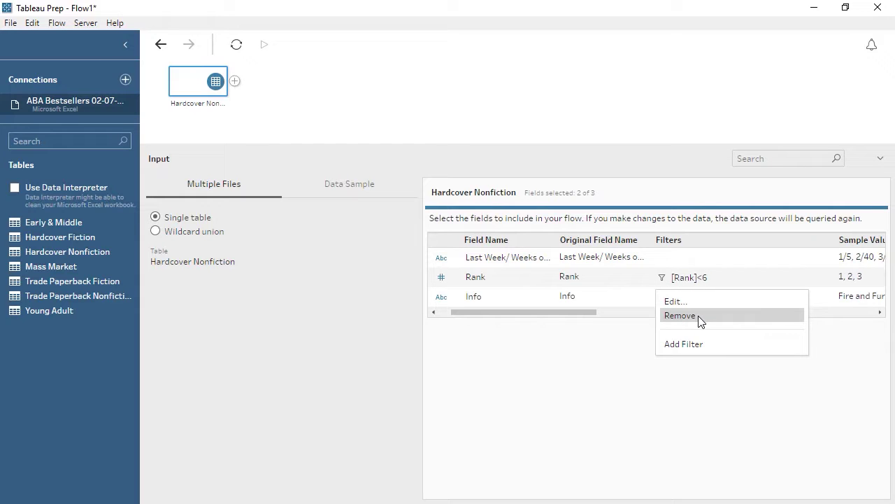
click(700, 315)
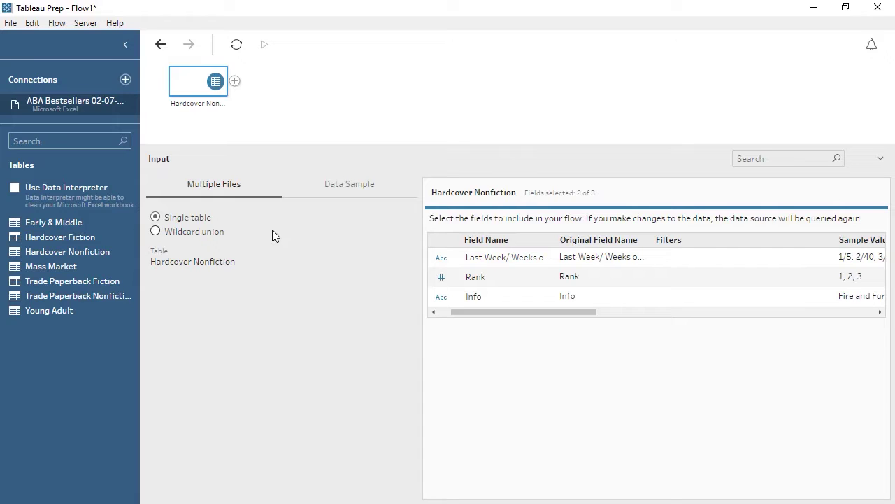
Step: Make Hardcover Nonfiction a wildcard union with Table Names and File Paths, and view its Data Sample settings
click(155, 231)
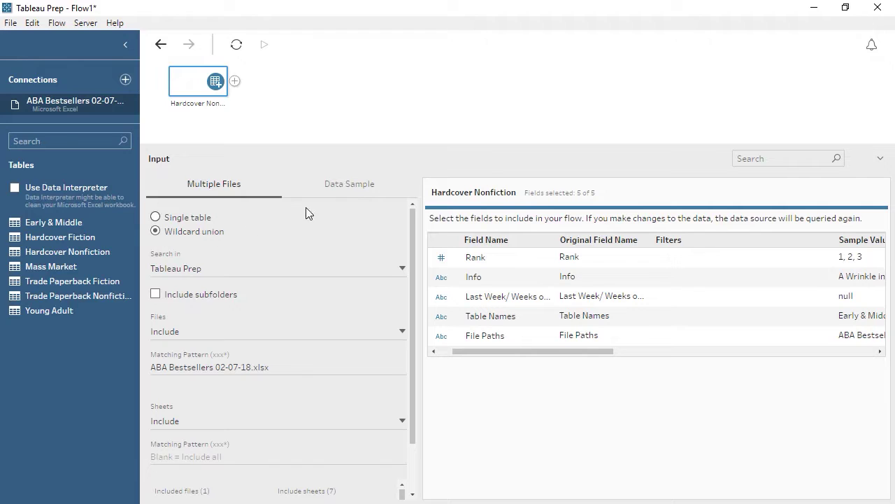
click(342, 189)
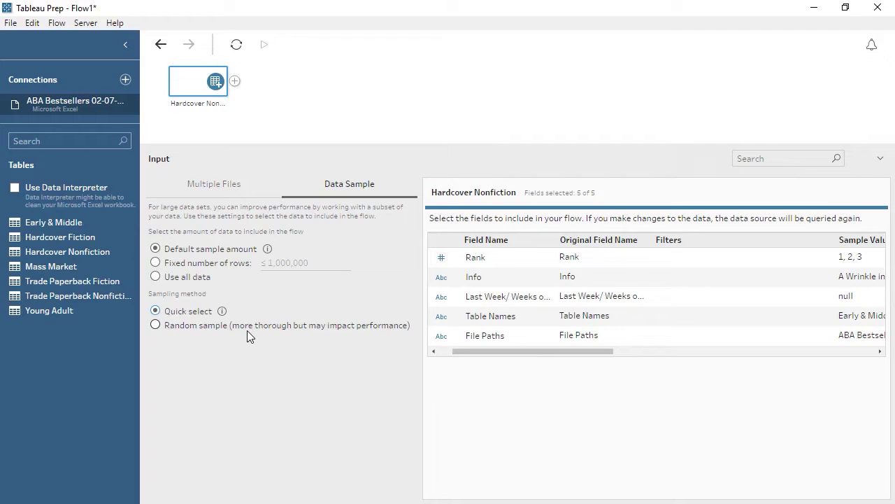
Step: Set the sampling method to Random sample, then start a new Excel connection
click(247, 330)
drag(482, 356, 456, 355)
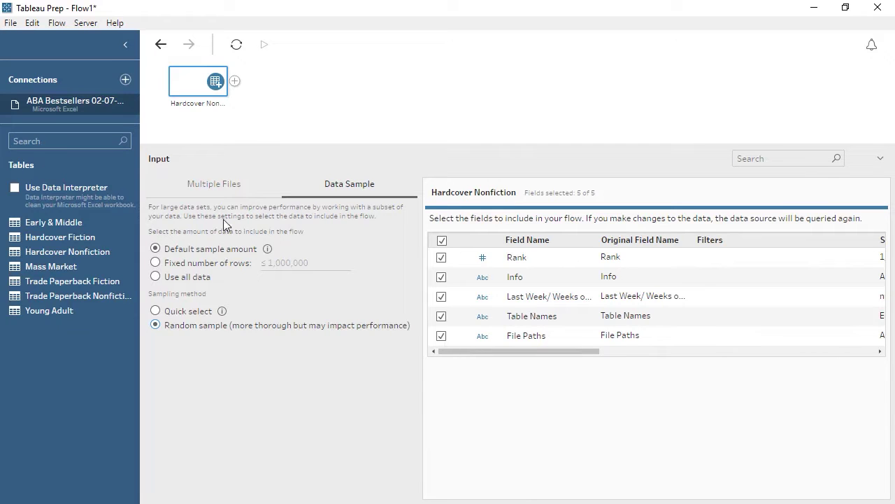
click(126, 80)
click(196, 114)
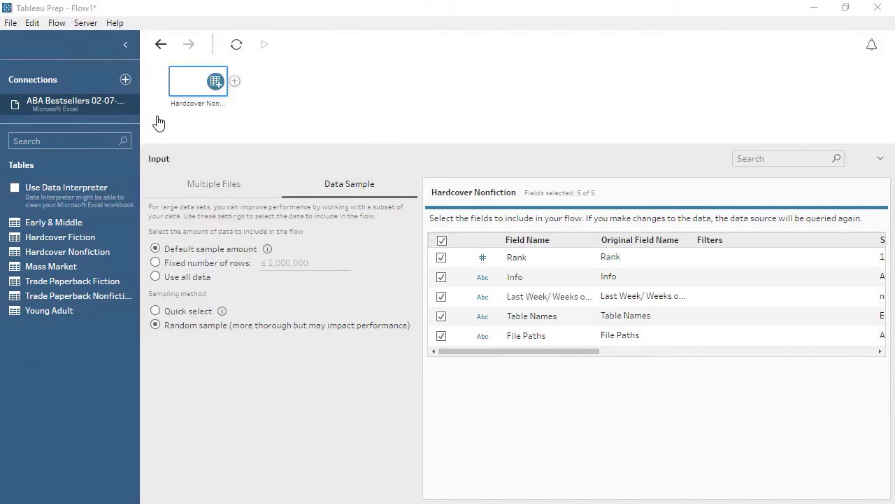
Step: Add the 01-18 workbook's 01-03-18 table as a wildcard union and union it with Hardcover Nonfiction
double_click(147, 142)
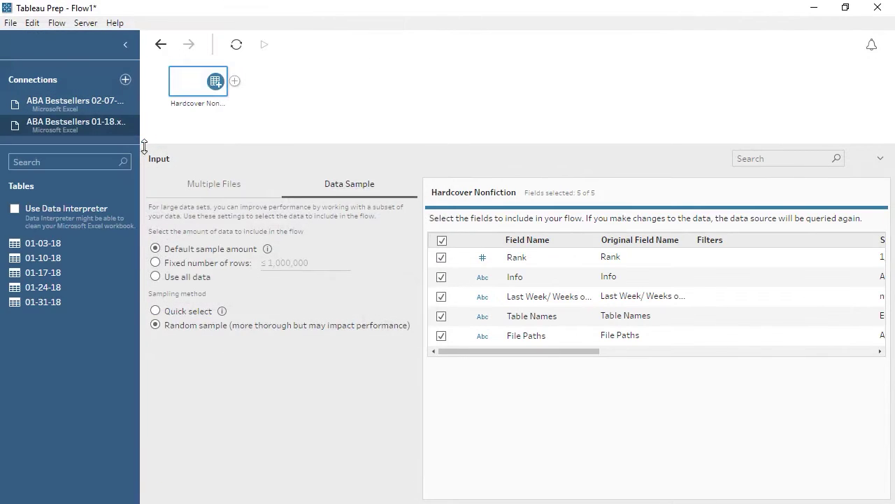
drag(79, 242, 178, 184)
click(156, 272)
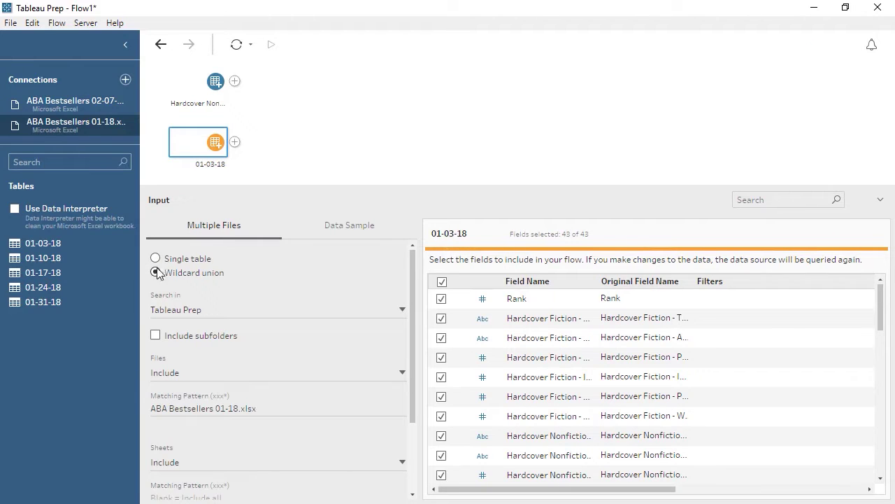
drag(196, 144, 209, 107)
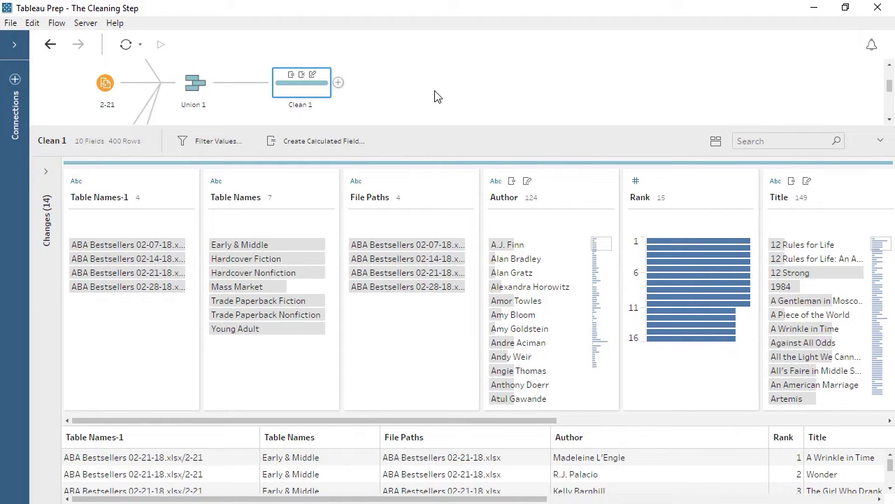
Step: Add a Clean step after Clean 1, then check the File Paths field's data type and options
click(338, 84)
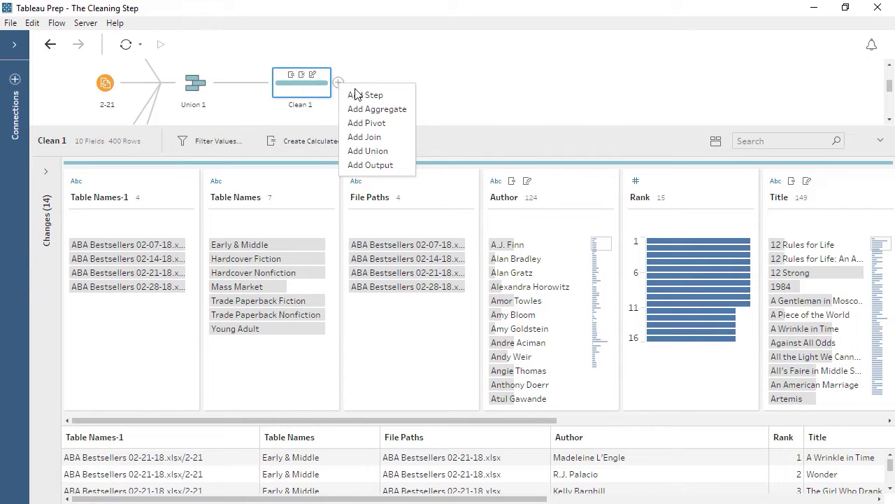
click(361, 96)
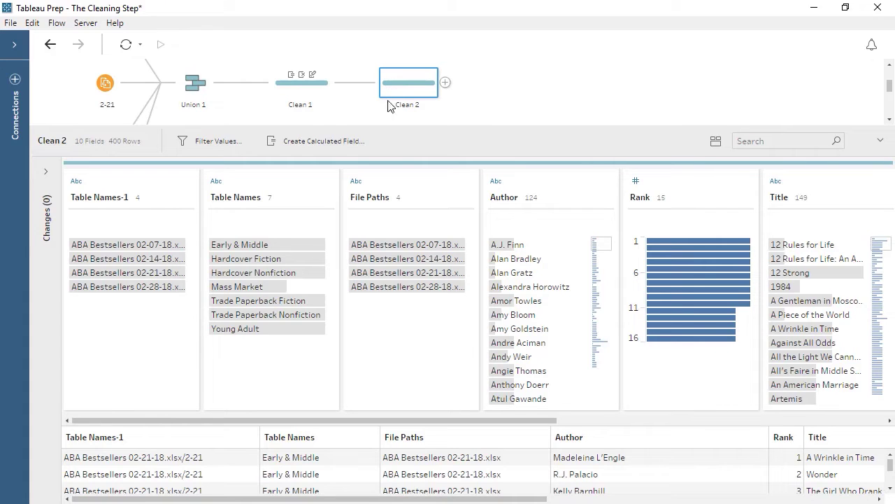
double_click(379, 198)
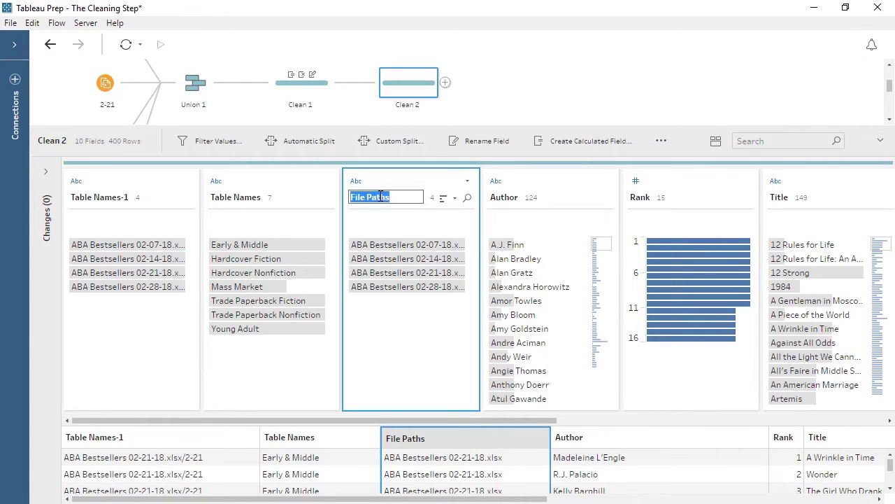
click(357, 182)
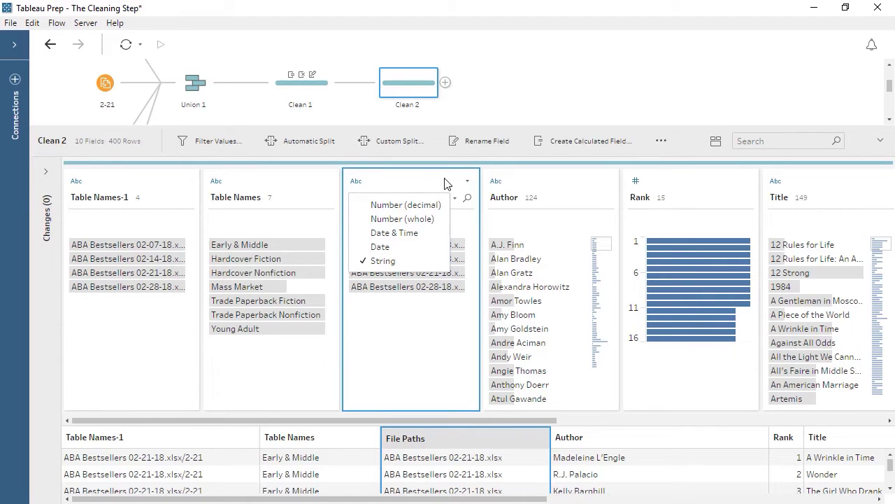
click(468, 183)
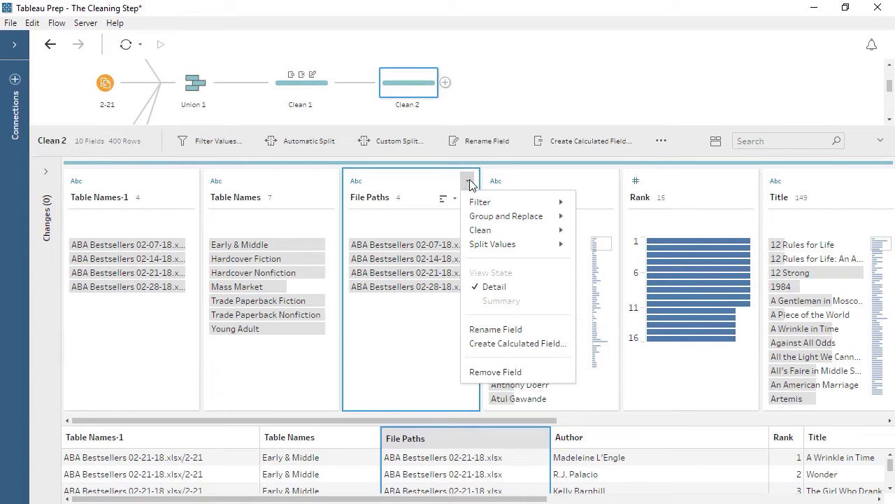
click(448, 184)
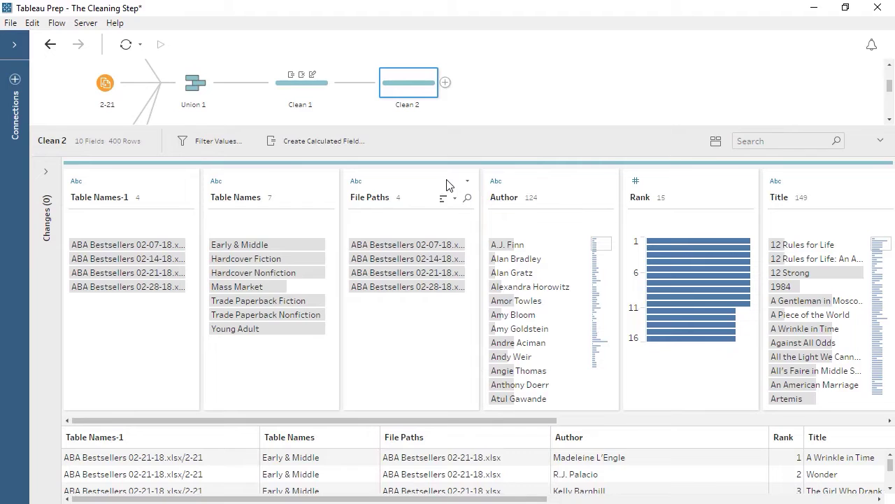
Step: Remove the duplicate Table Names-1 field from Clean 2
click(158, 187)
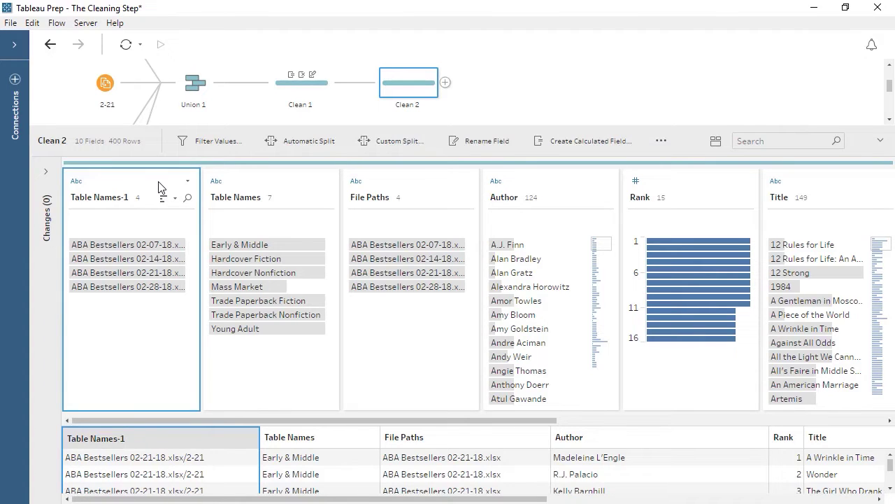
click(188, 181)
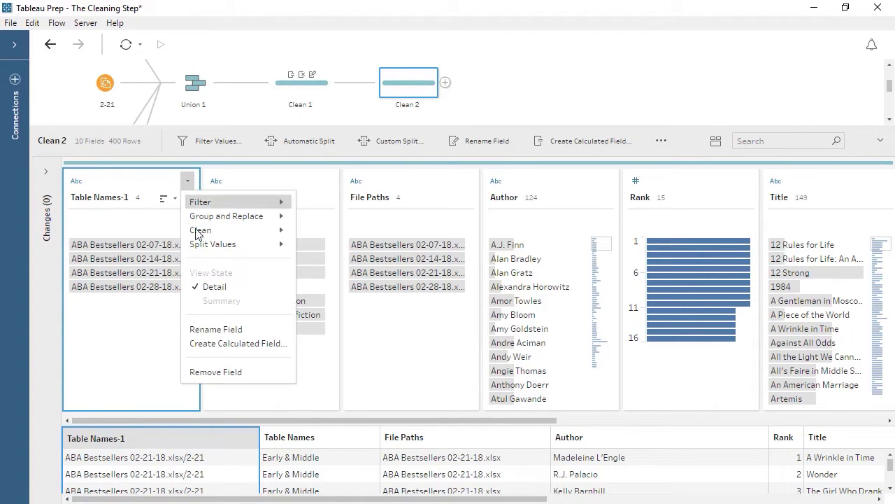
click(207, 371)
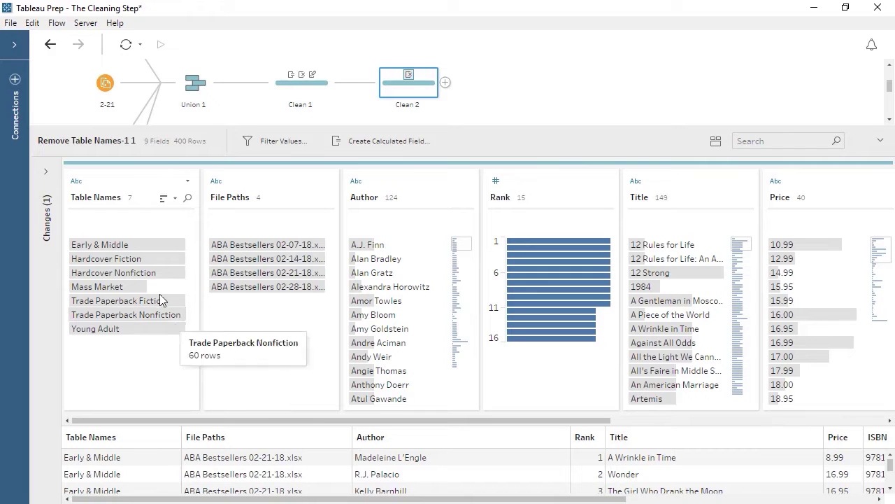
Step: Rename the Table Names field to List
double_click(117, 203)
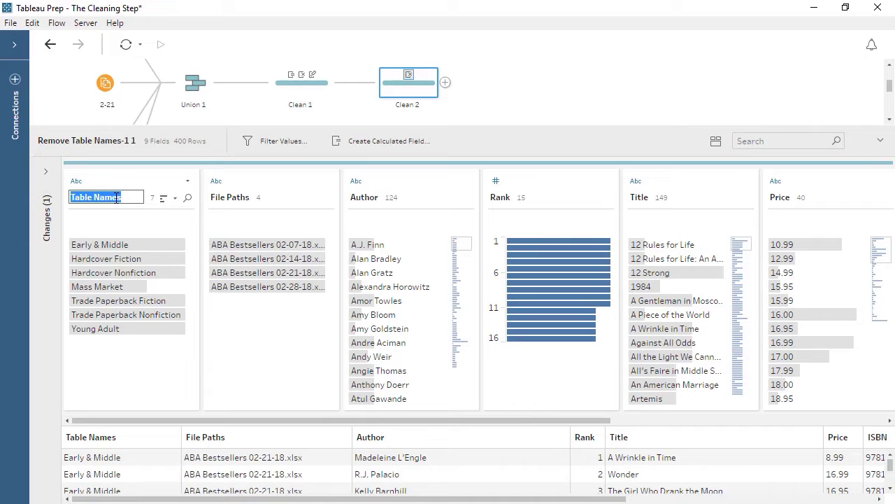
text(List)
key(Return)
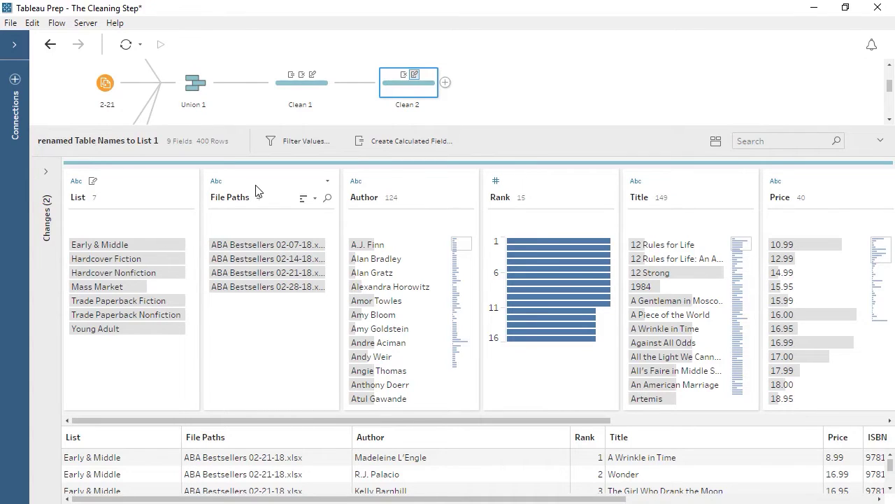
Step: Custom-split File Paths on '.' keeping the first field, then remove the original File Paths field
click(327, 181)
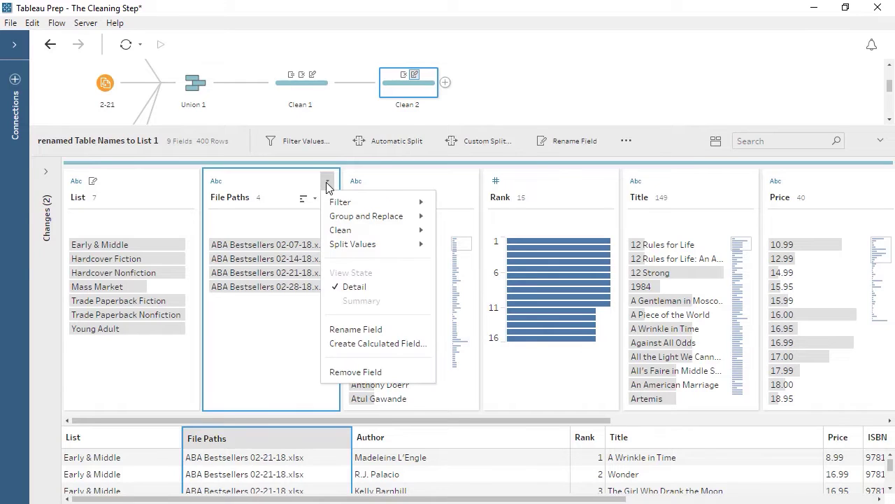
mouse_move(331, 245)
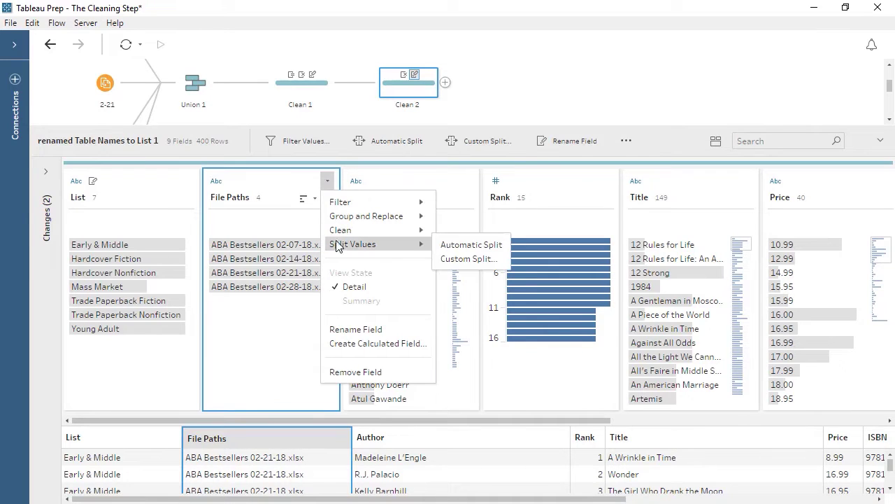
click(454, 260)
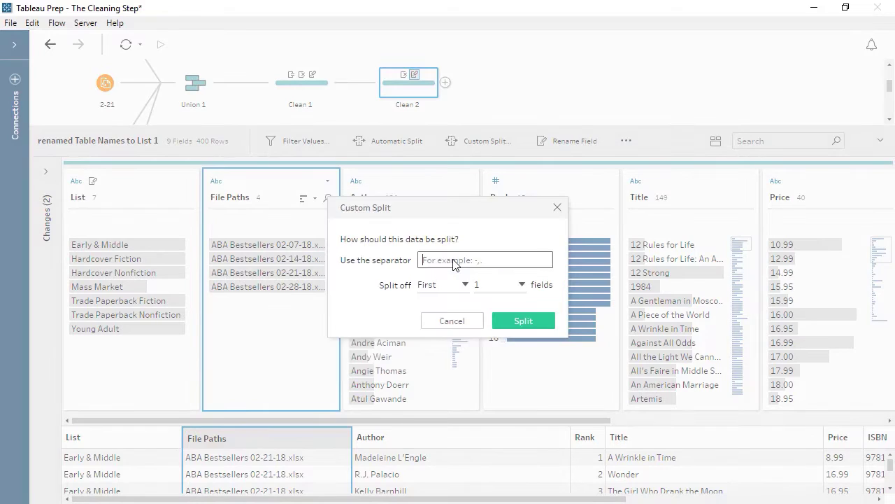
click(454, 260)
text(.)
click(515, 321)
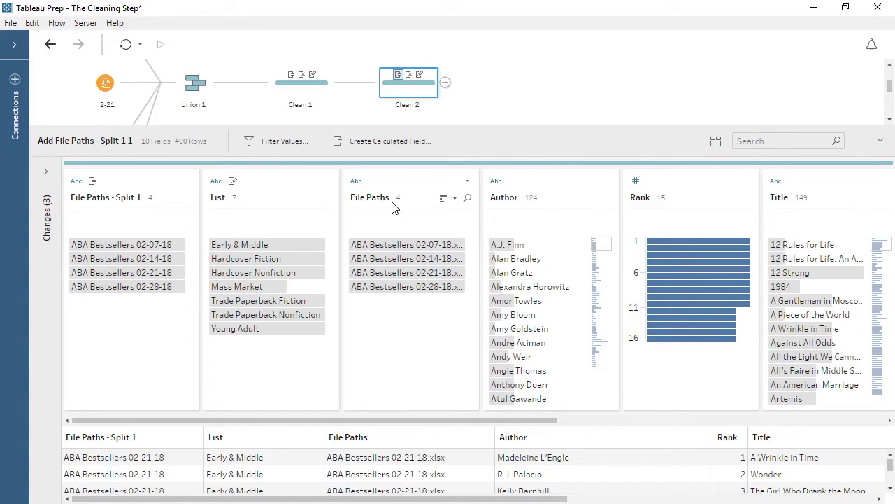
click(466, 182)
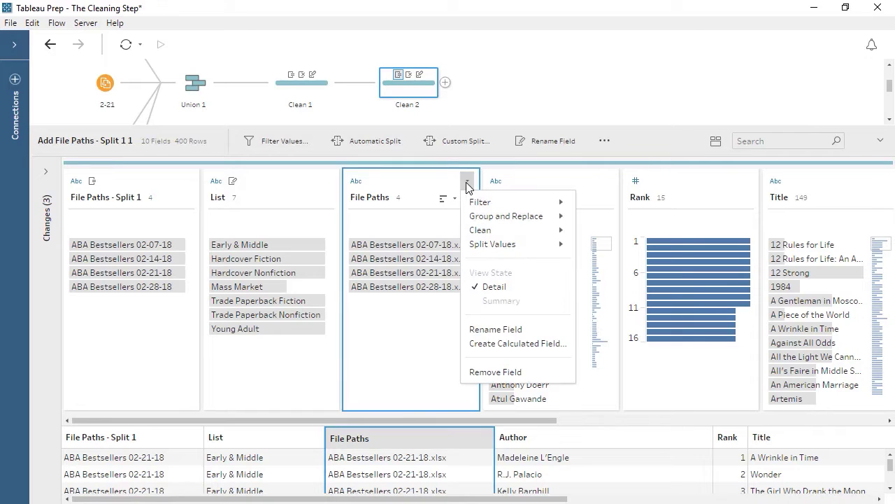
click(470, 371)
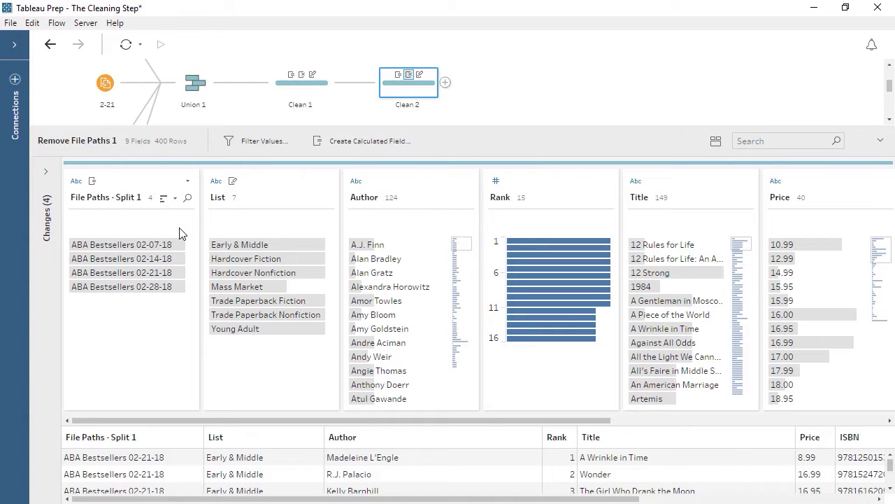
Step: Apply Remove Letters and Trim Spaces to File Paths - Split 1, leaving dates like 02-07-18
click(191, 183)
mouse_move(210, 234)
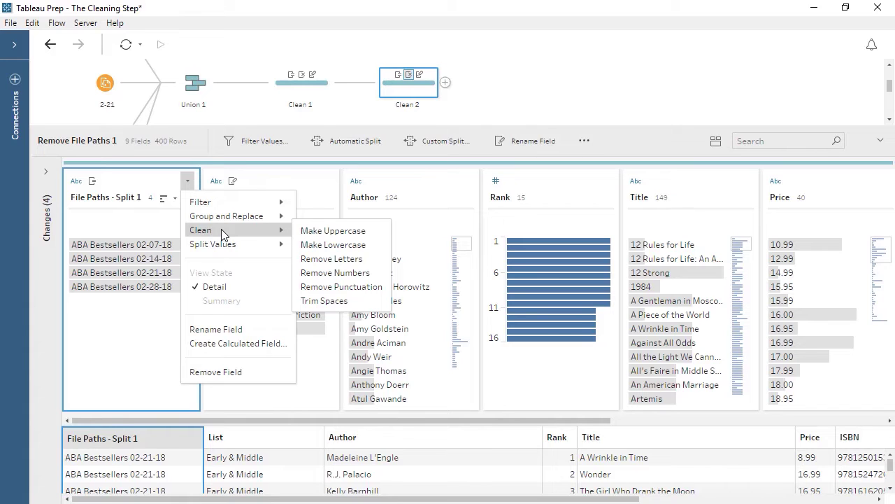
click(324, 265)
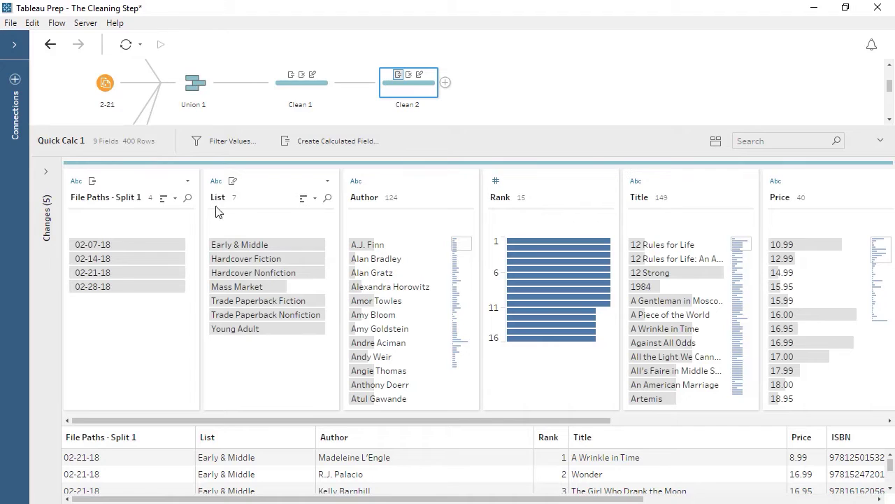
click(188, 180)
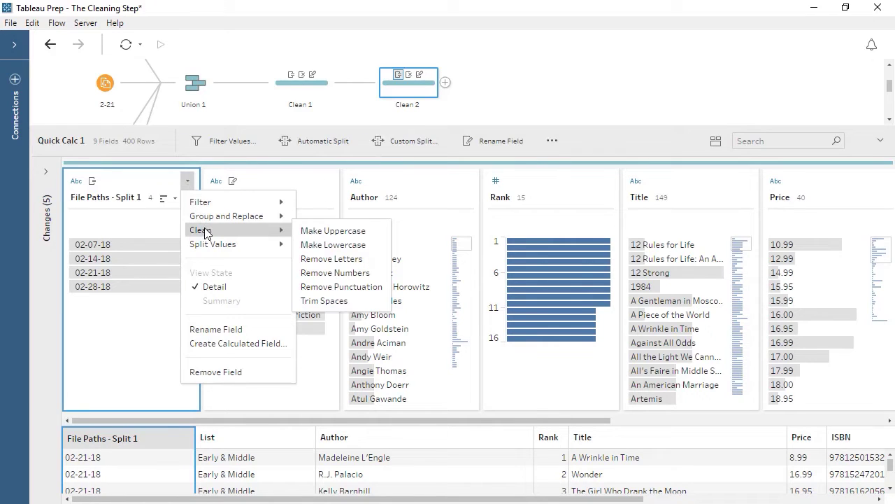
click(323, 301)
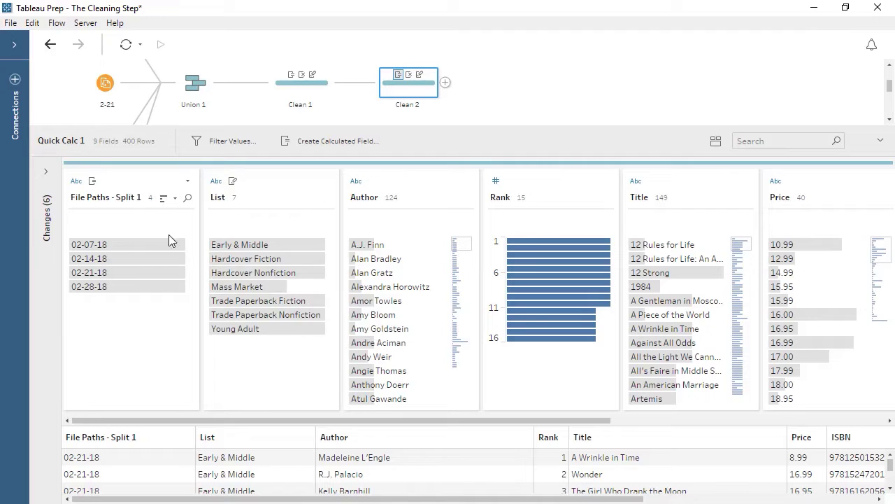
Step: Rename the File Paths - Split 1 field to Week
double_click(122, 198)
text(Week)
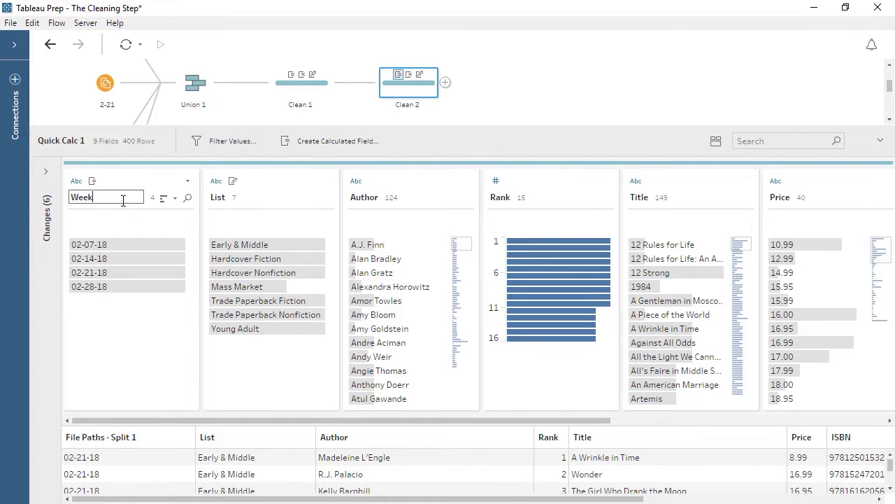
key(Return)
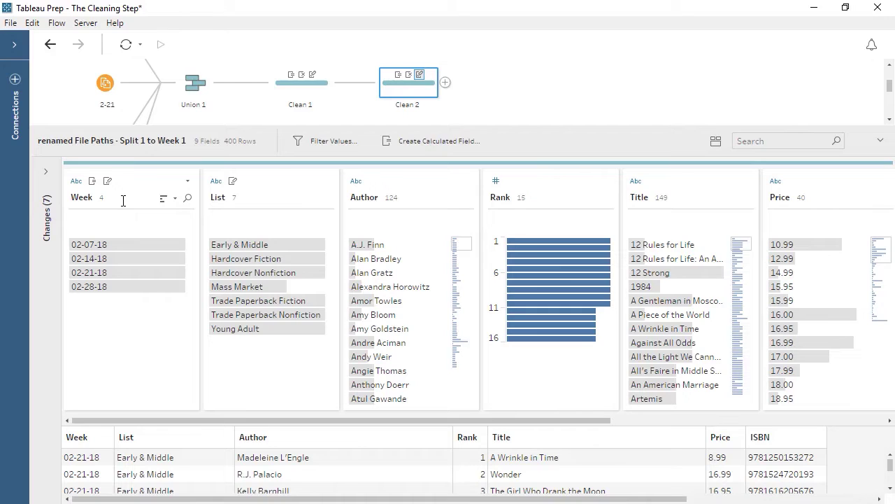
Step: Change Week's data type to Date and Price's to Number (decimal)
click(76, 183)
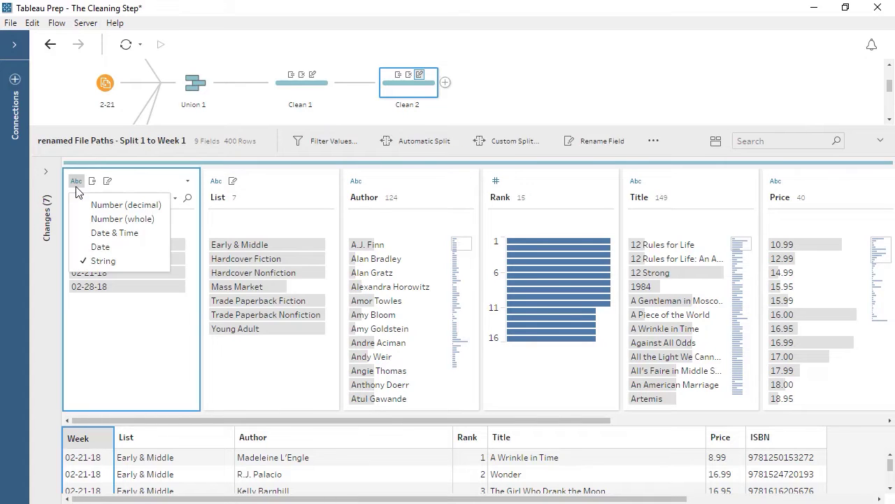
click(98, 247)
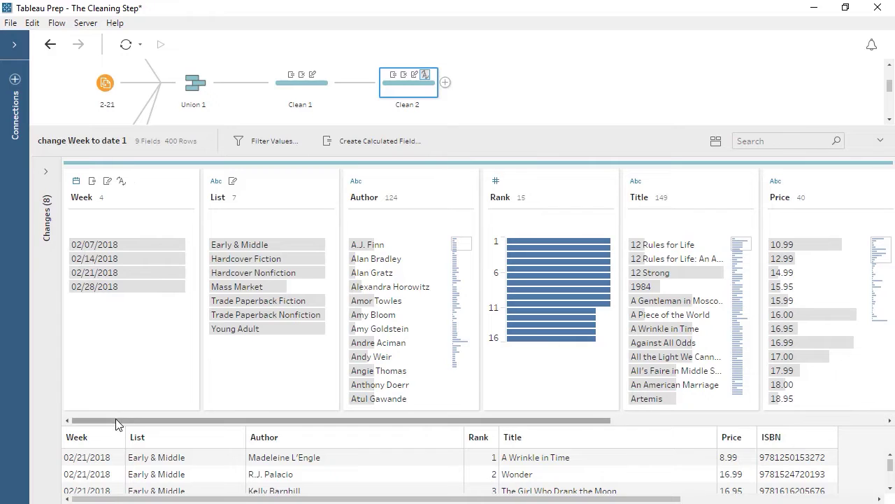
drag(115, 420, 181, 425)
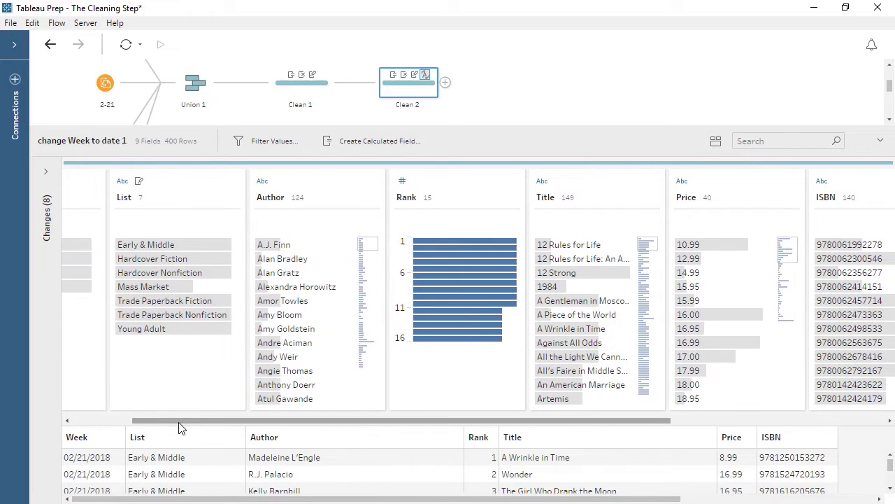
click(682, 183)
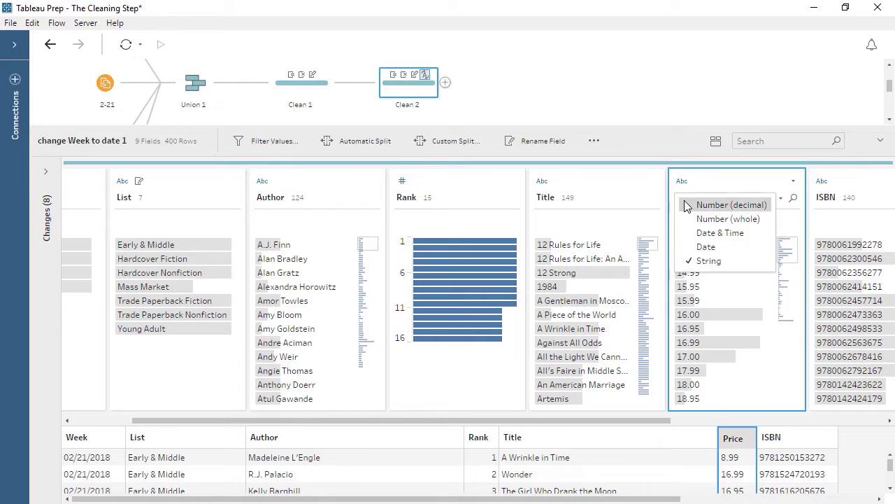
click(686, 205)
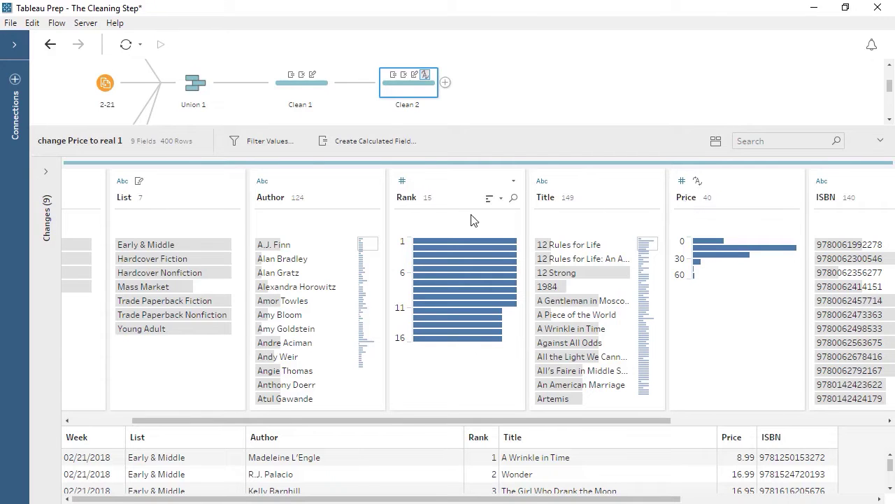
click(138, 421)
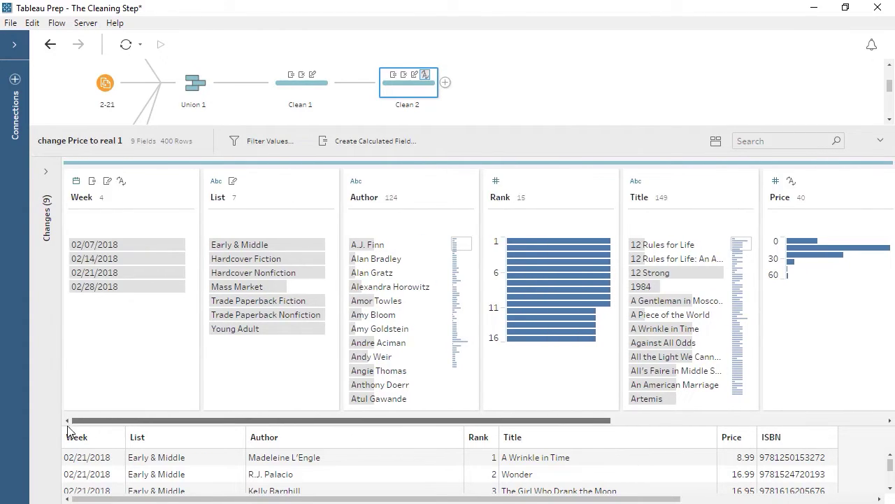
click(188, 181)
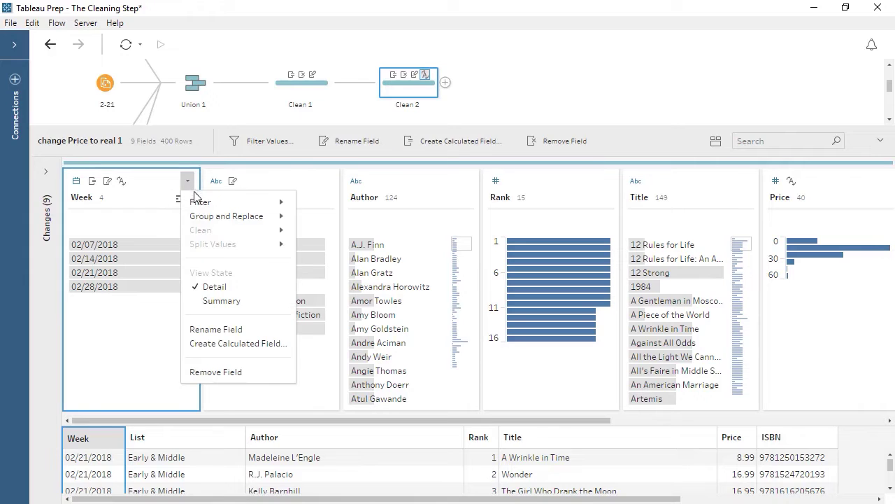
mouse_move(194, 203)
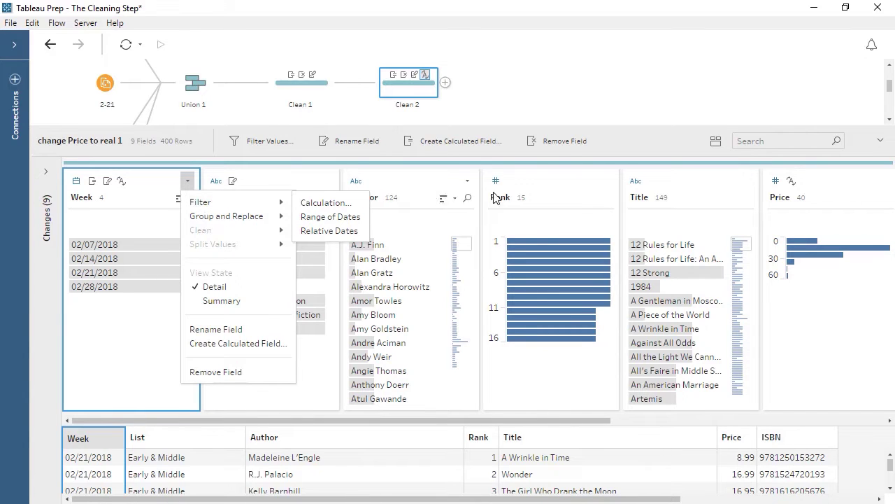
click(607, 181)
click(607, 181)
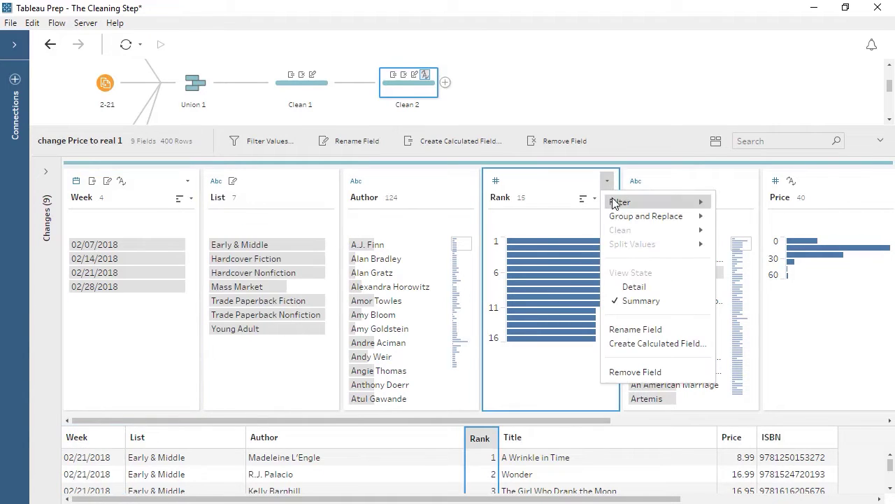
mouse_move(614, 203)
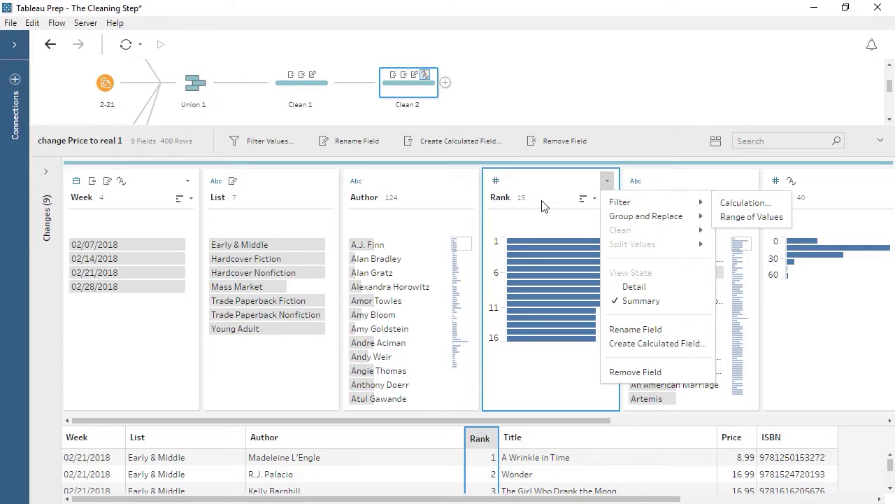
click(317, 184)
click(327, 181)
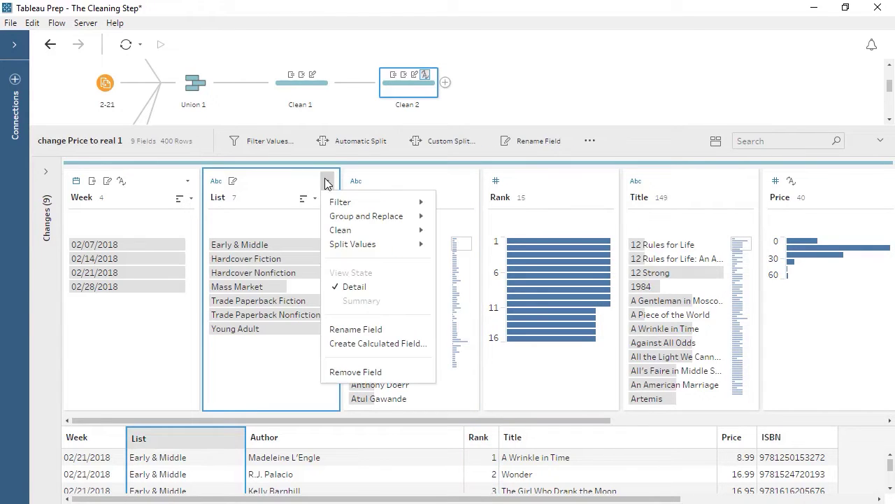
mouse_move(336, 202)
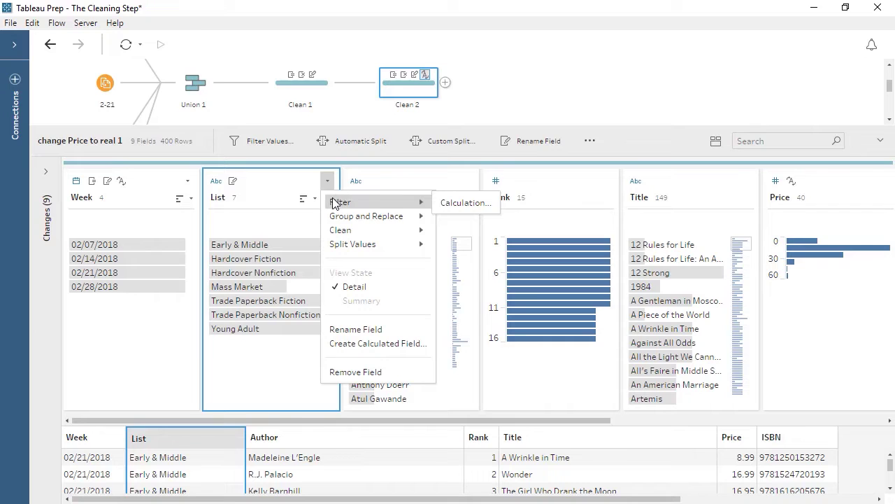
click(445, 203)
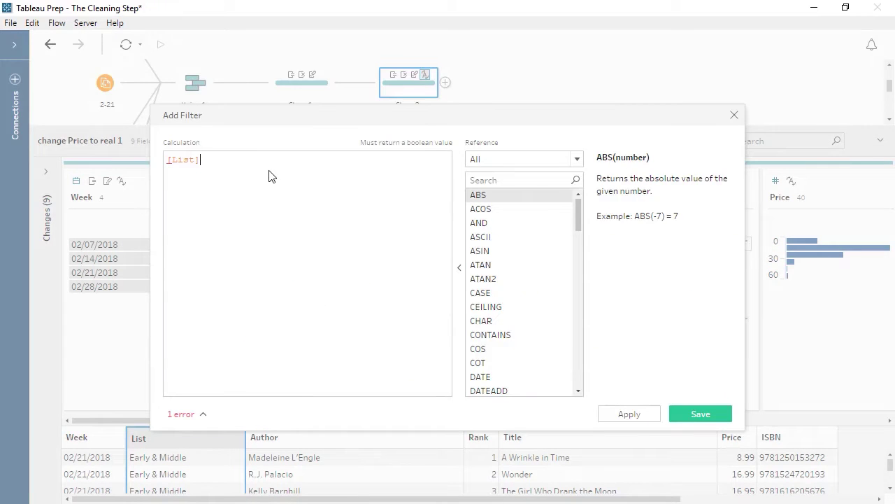
drag(199, 160, 162, 161)
text(CONTAINS([List], "Nonfiction") = TRUE)
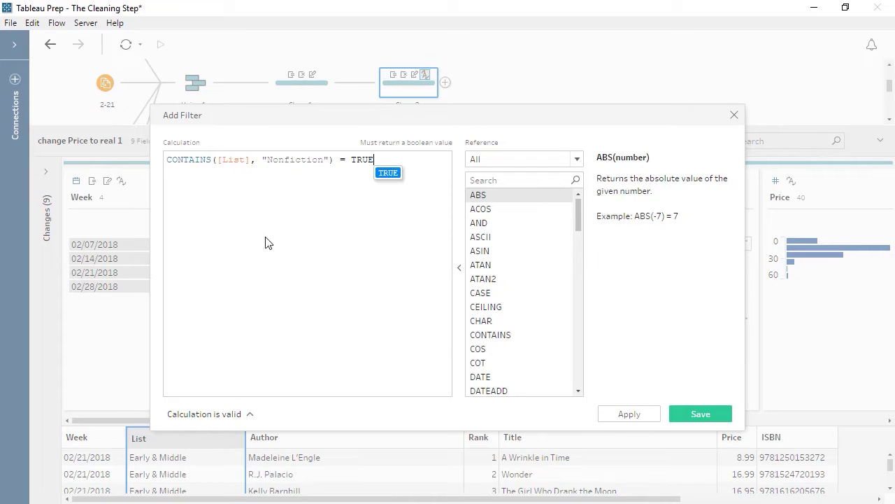
click(687, 414)
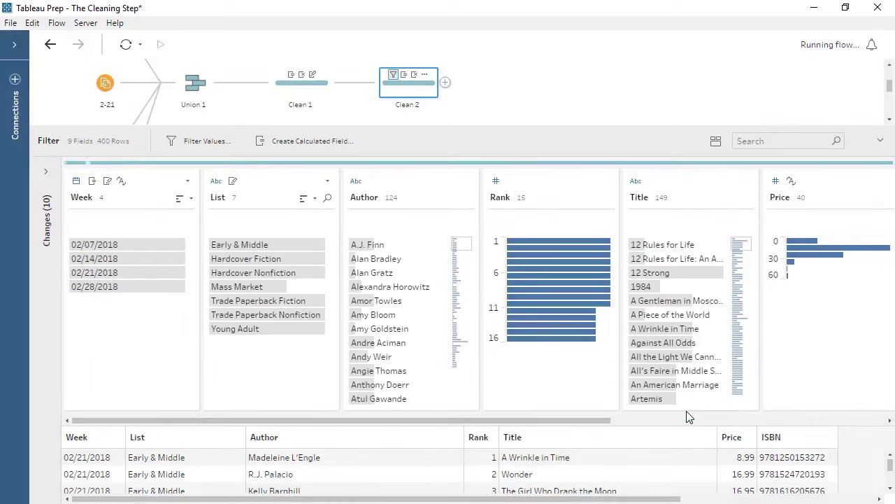
click(50, 44)
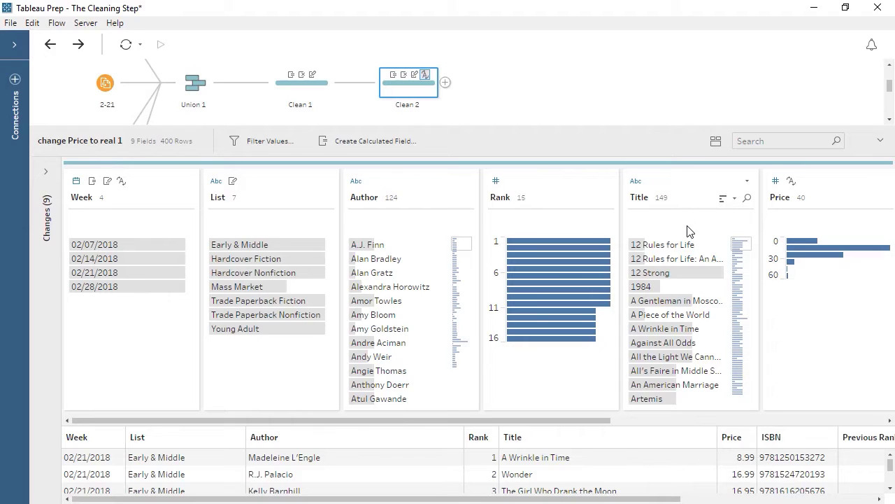
mouse_move(687, 248)
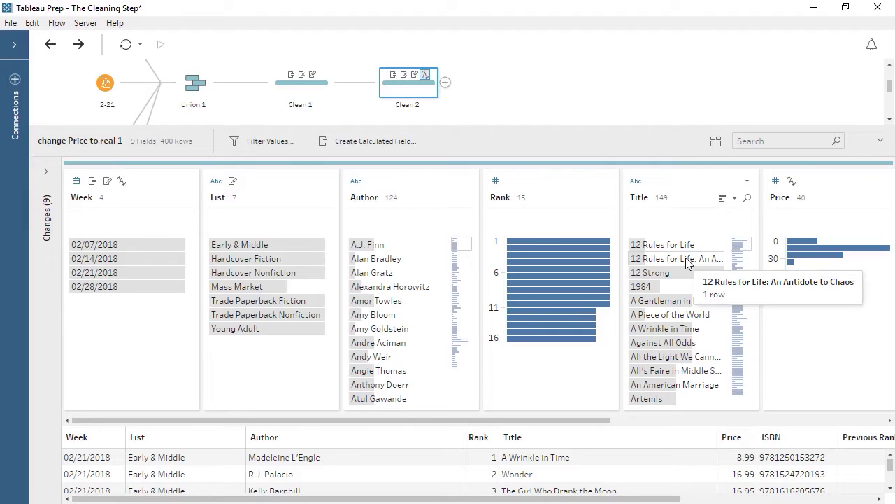
Step: In Title's manual Group and Replace, merge the longer 12 Rules for Life title into 12 Rules for Life
click(747, 182)
mouse_move(760, 218)
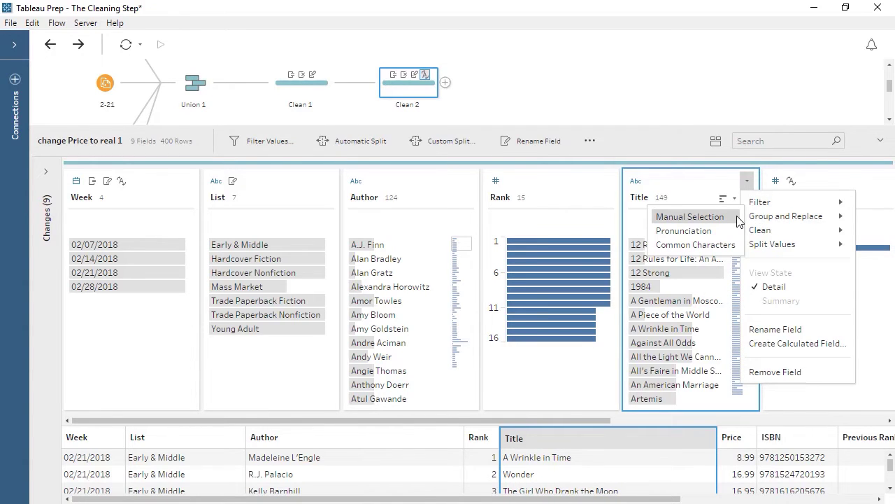
click(735, 217)
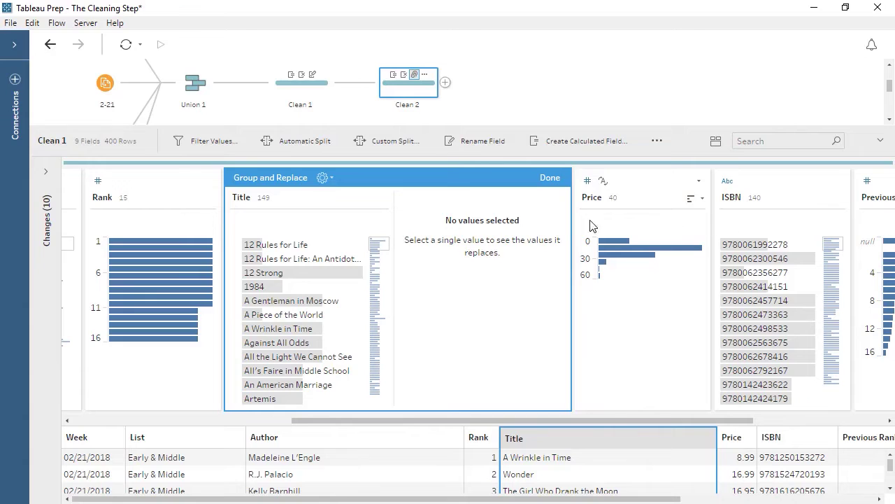
click(312, 246)
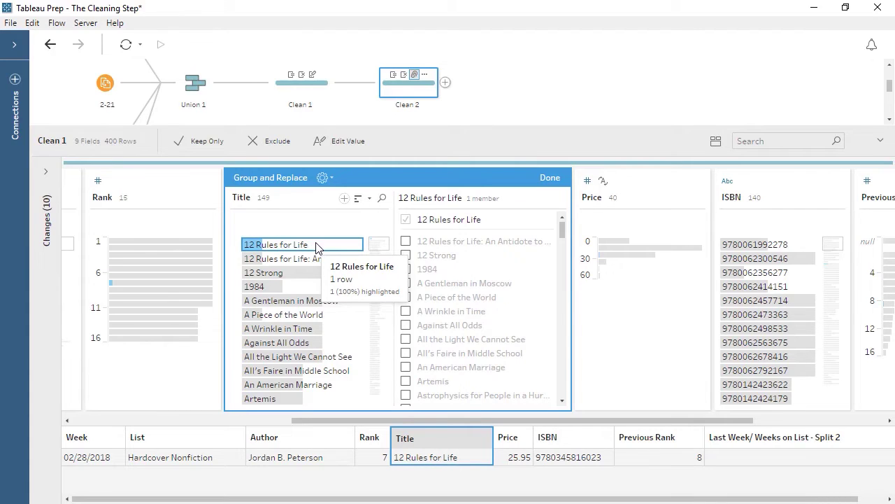
click(405, 242)
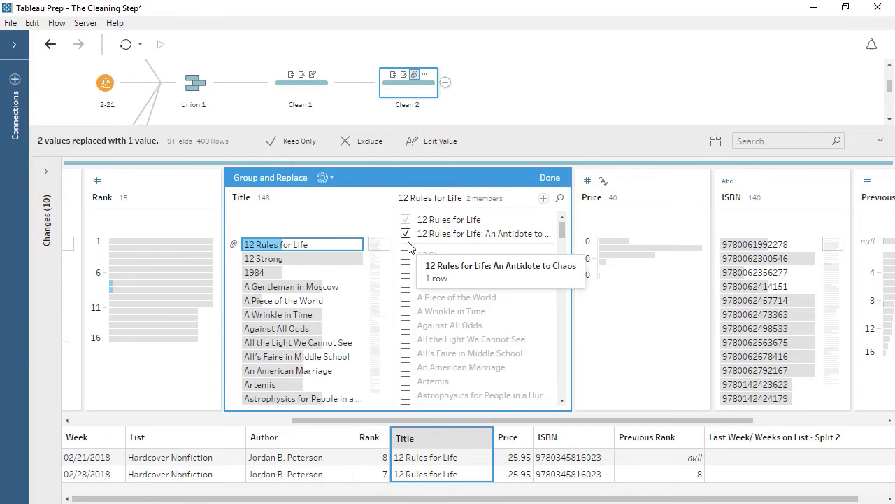
Step: Add the longer Enlightenment Now title to the Enlightenment Now group and finish grouping
drag(379, 252, 384, 279)
click(344, 286)
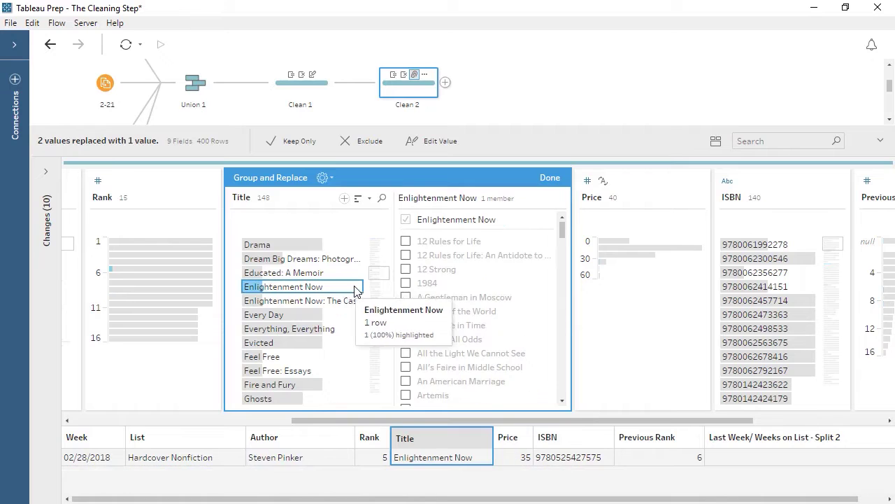
drag(561, 237, 562, 260)
click(406, 251)
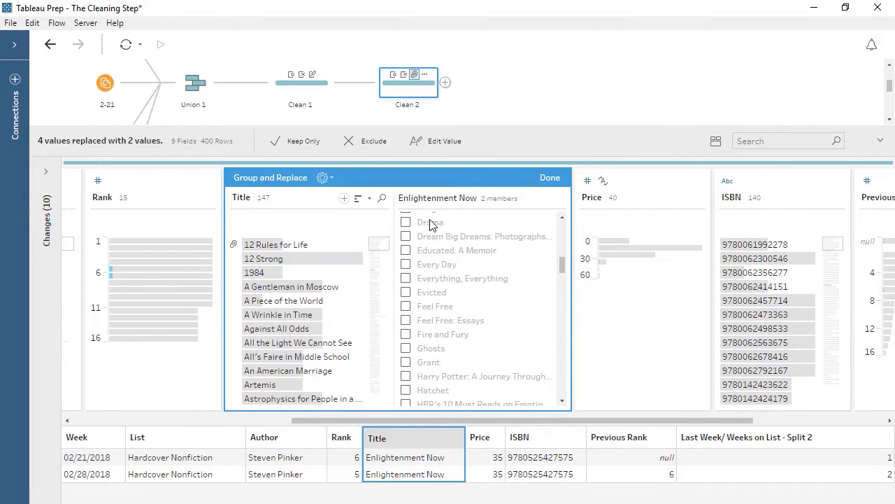
click(549, 178)
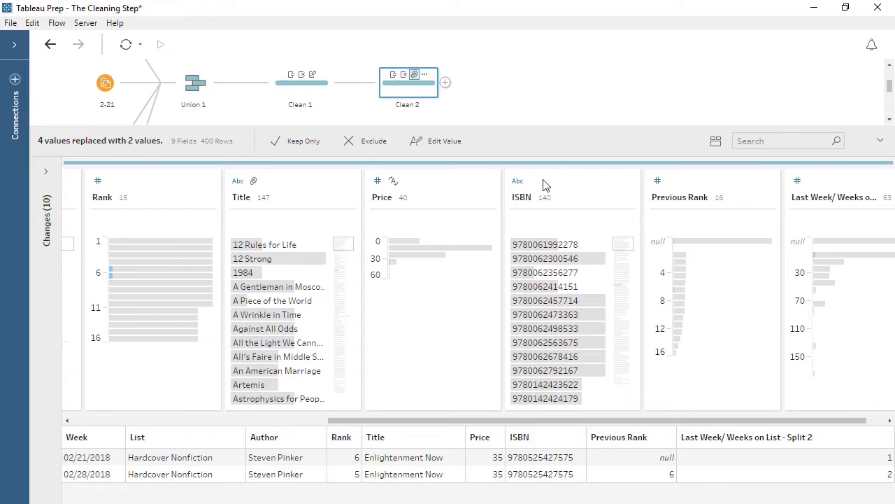
drag(468, 425, 289, 428)
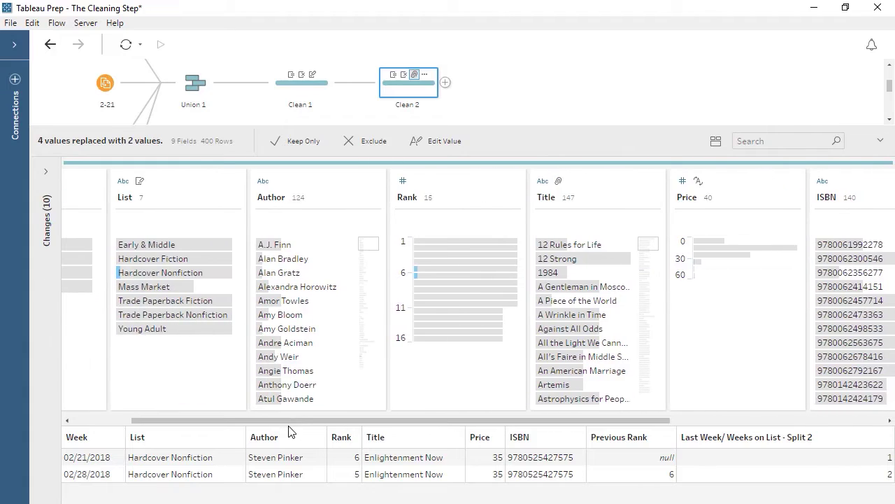
Step: Search the Author values for '&' to find names with ampersands
click(328, 203)
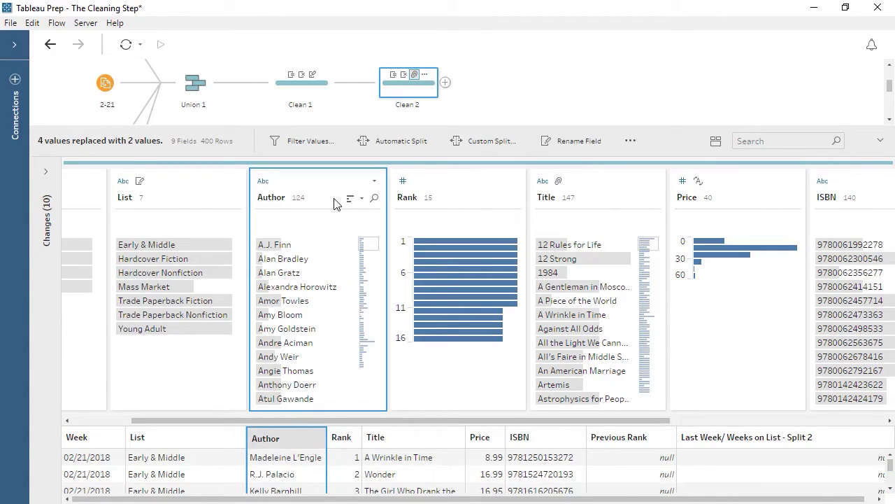
click(374, 199)
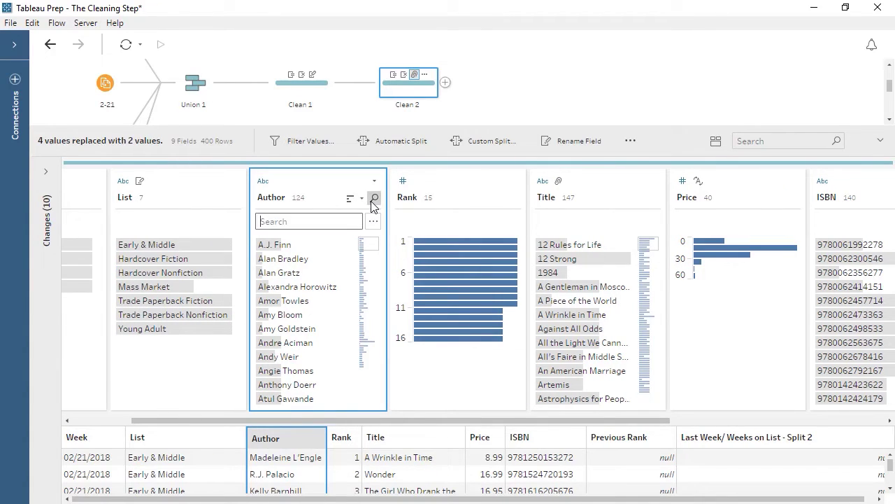
text(&)
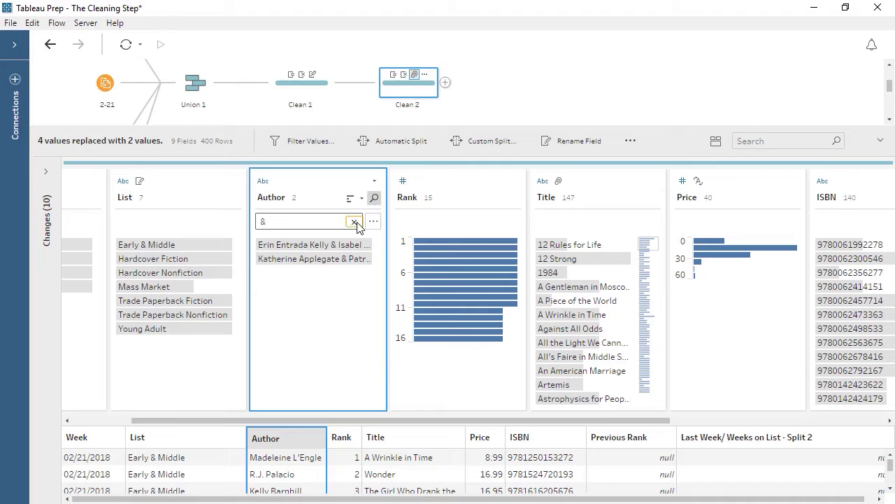
click(354, 221)
Step: Create a calculated field named Author with REGEXP_REPLACE([Author], "&", "and") and save it
click(374, 182)
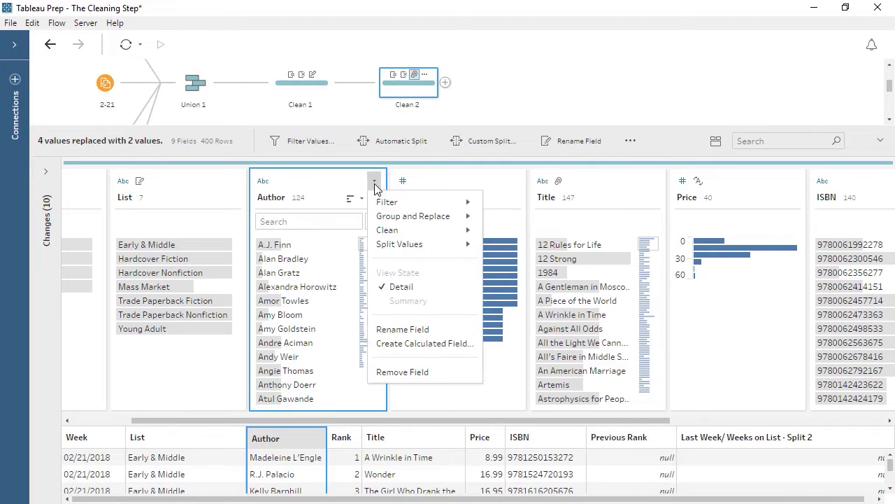
click(380, 344)
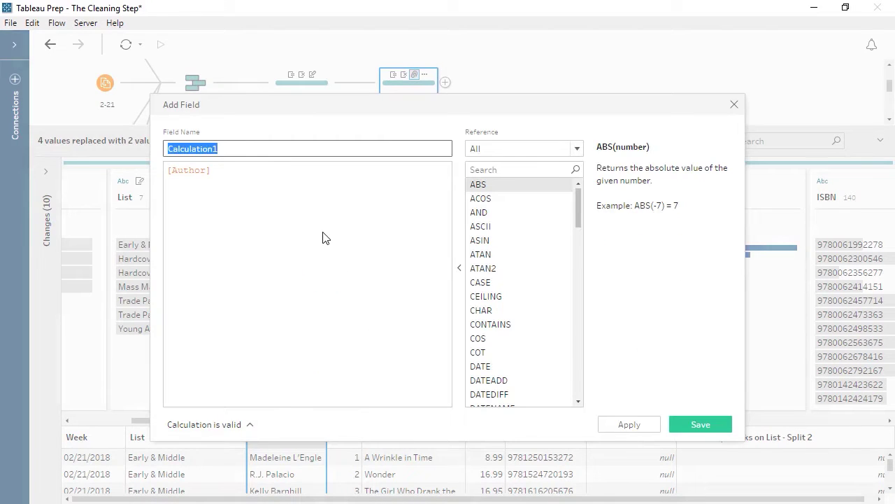
text(Author)
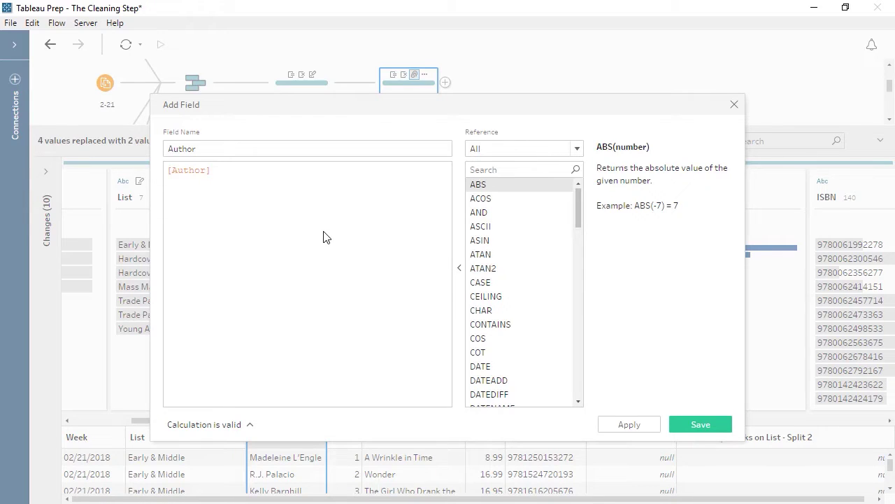
drag(250, 170, 166, 171)
text(REGEXP_REPLACE([Author], "&", "and"))
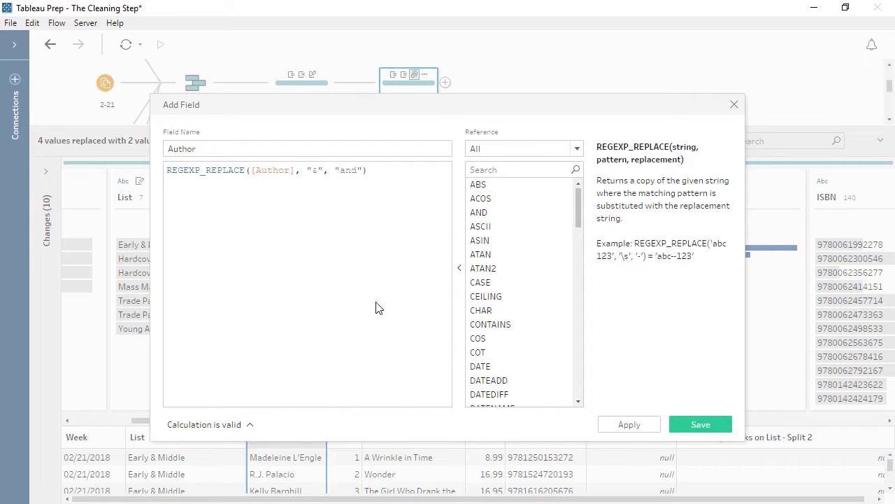
click(684, 421)
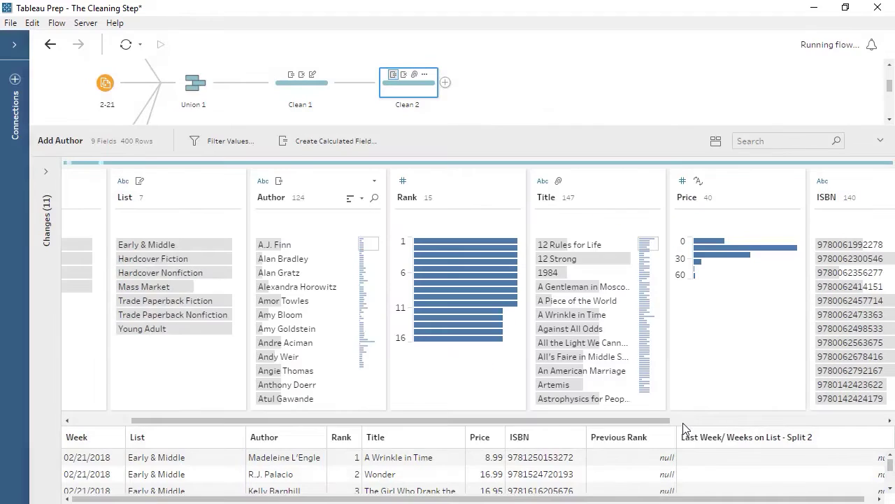
drag(640, 423, 559, 426)
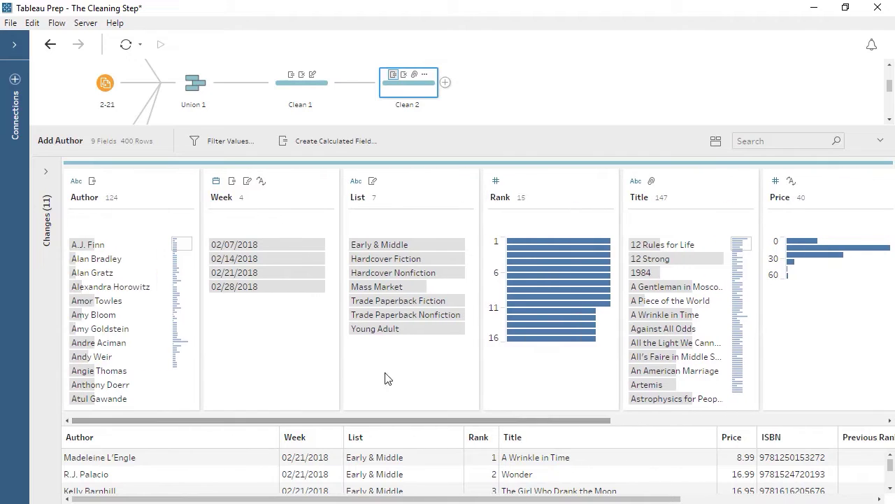
Step: Re-search Author for '&' and inspect the A.J. Finn value without changing it
click(188, 199)
text(&)
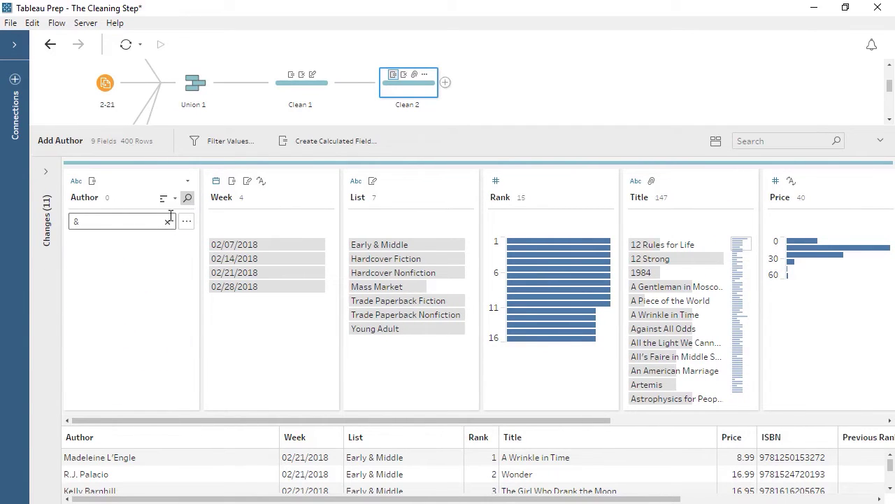
click(167, 221)
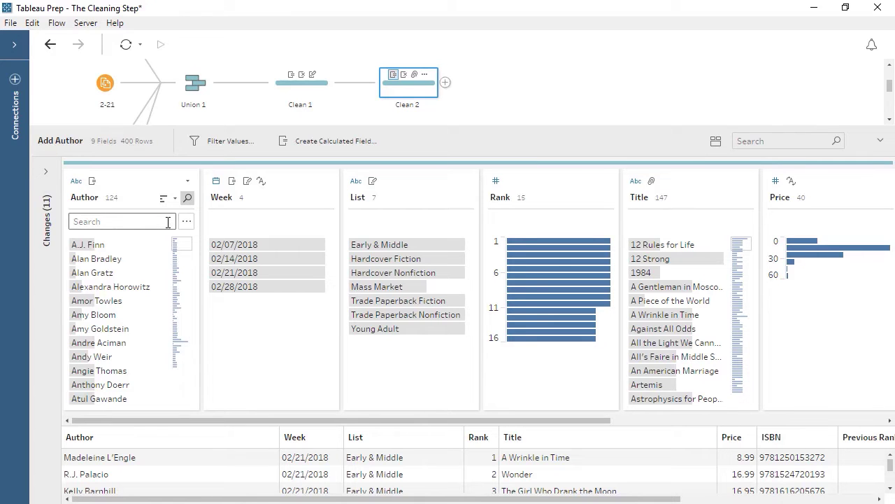
click(151, 248)
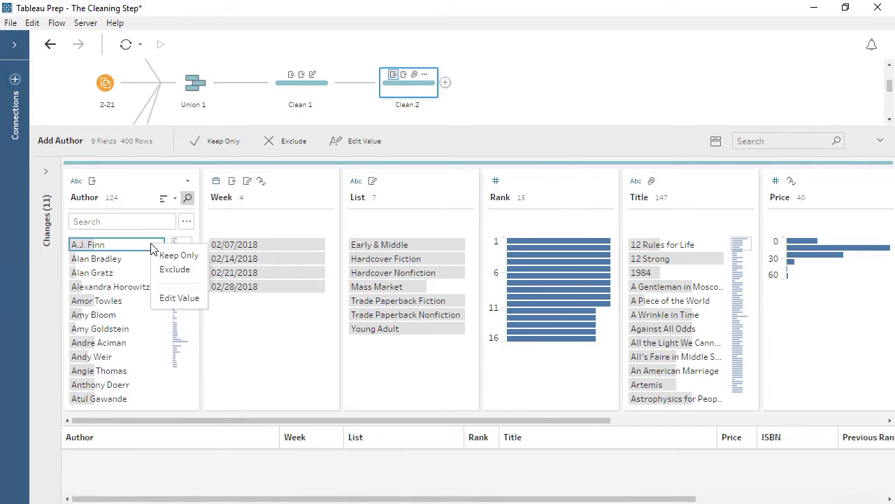
click(169, 297)
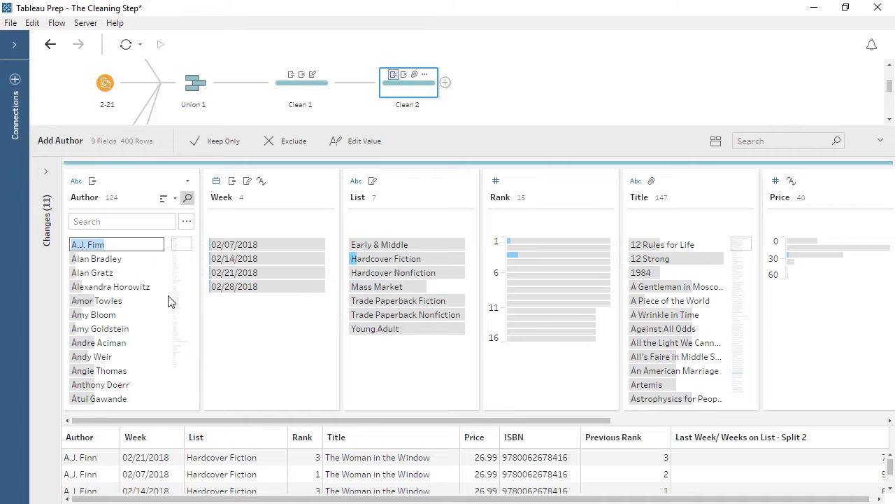
click(89, 244)
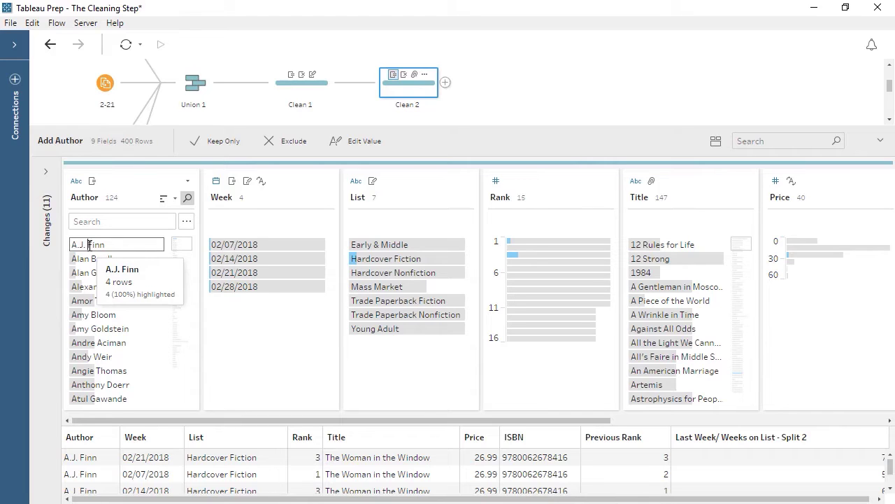
key(Escape)
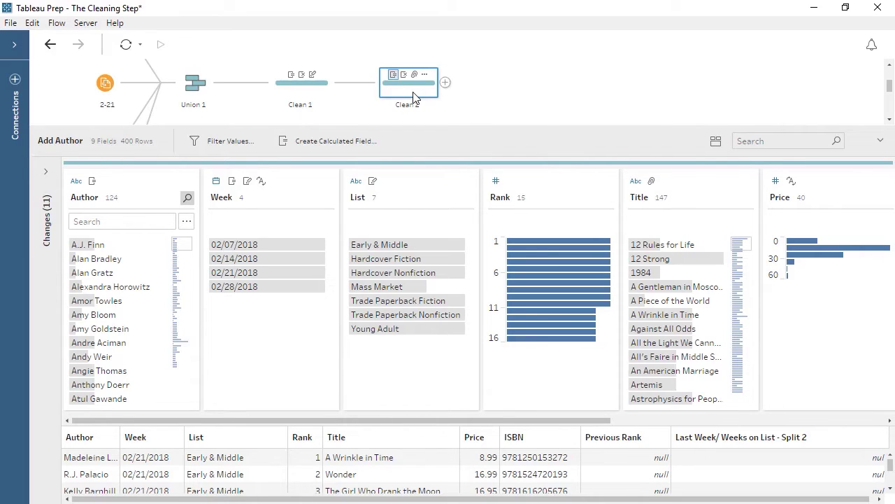
Step: In the Changes pane, undo the Remove Field [Table Names-1] change
click(47, 172)
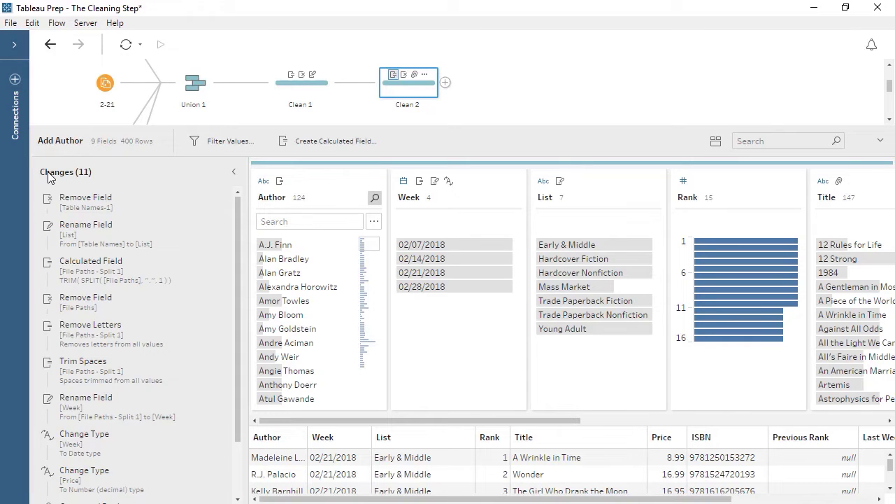
click(216, 203)
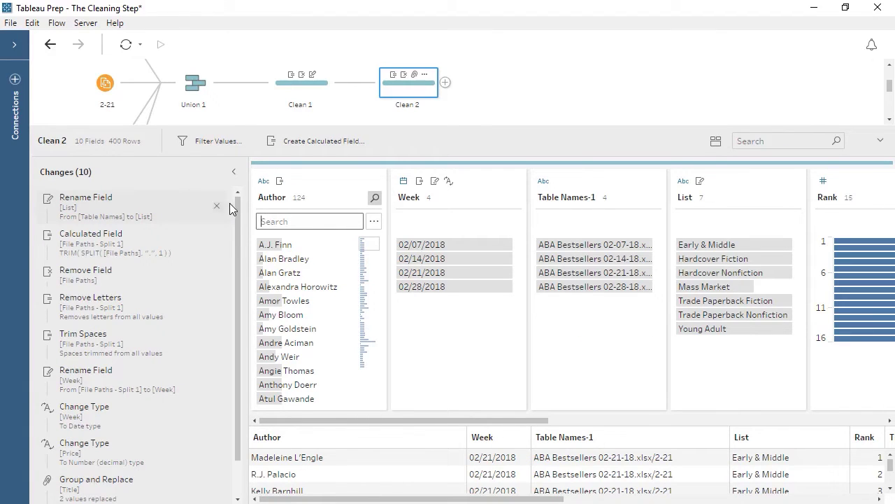
drag(236, 204, 233, 243)
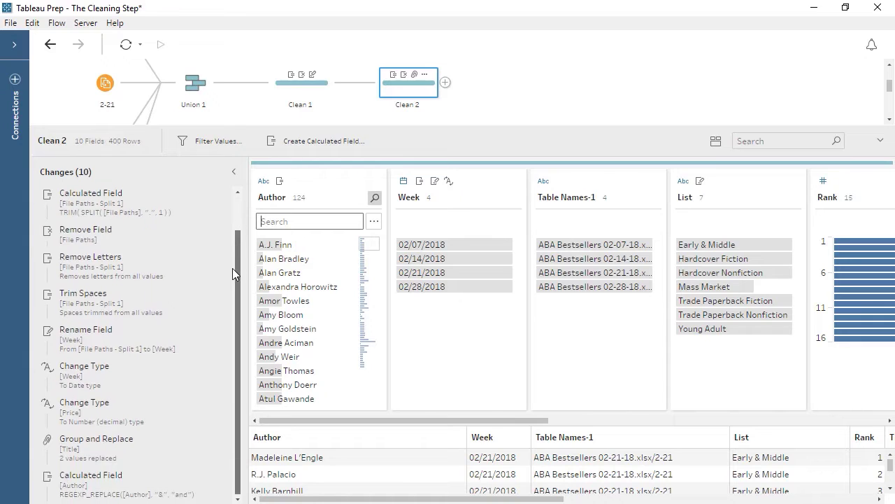
Step: Review the Author calculation and the Trim Spaces change, then return to the latest change
right_click(120, 491)
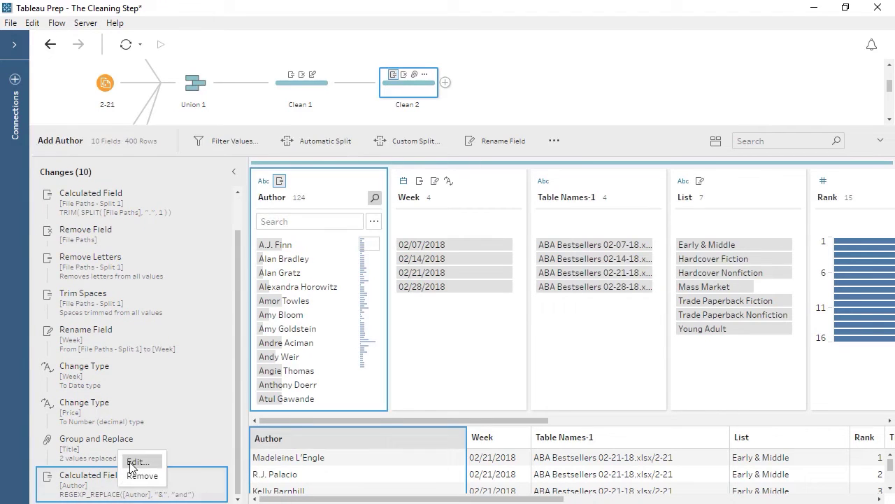
click(133, 462)
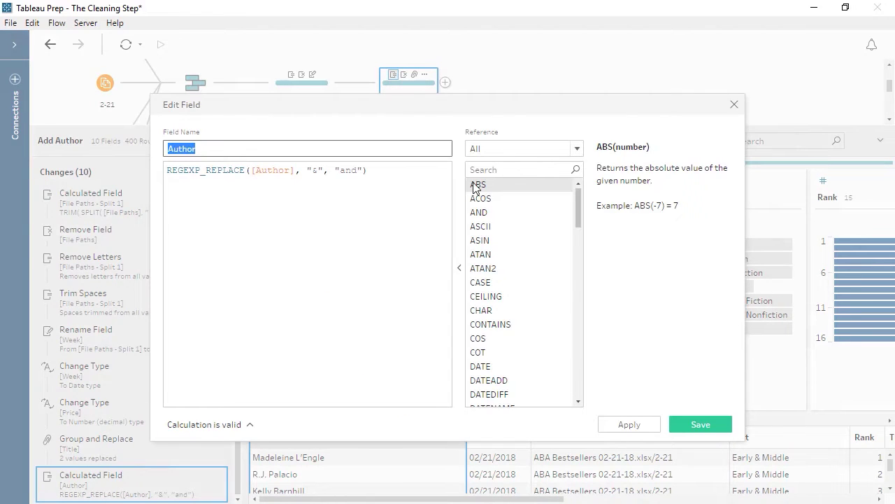
click(734, 104)
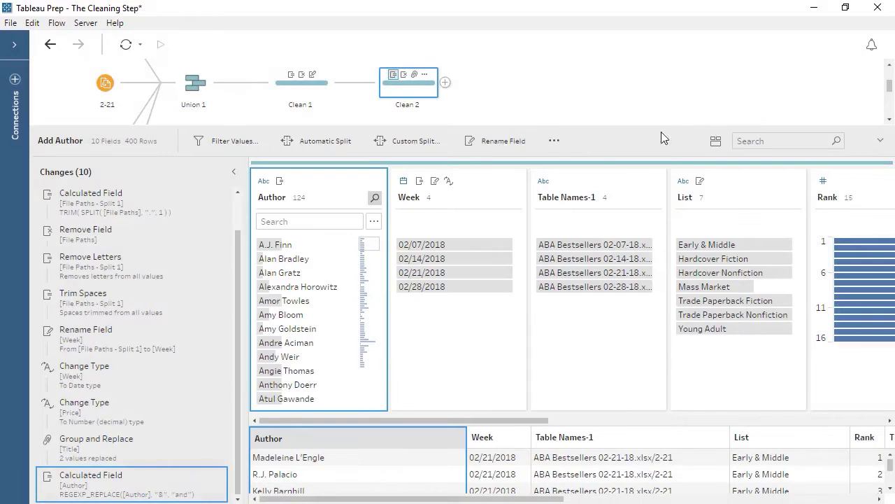
click(152, 304)
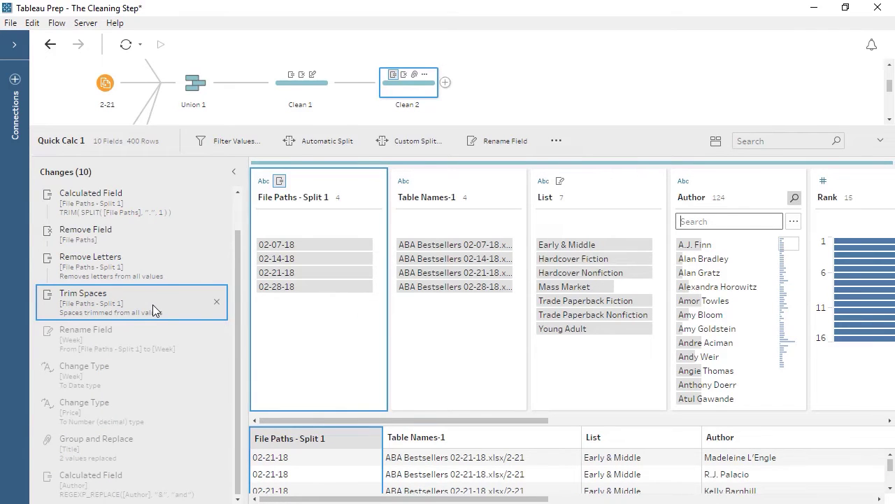
click(142, 489)
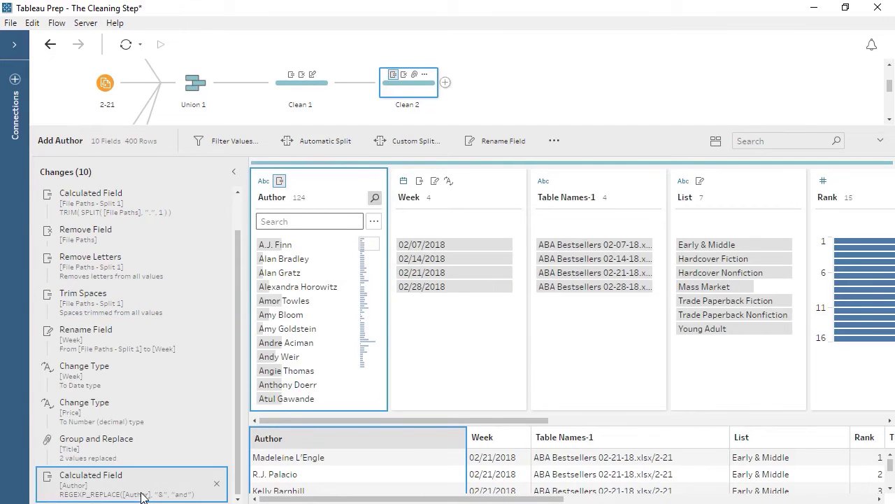
click(234, 172)
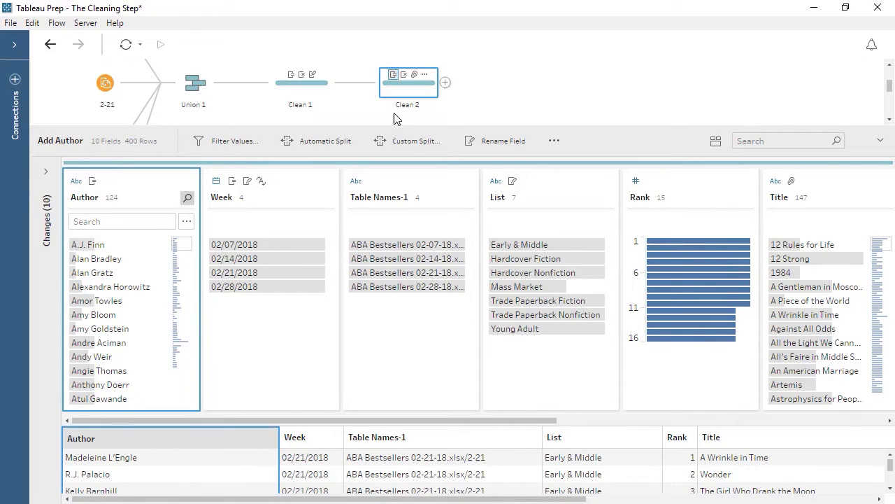
Step: Add a Clean 3 step after Clean 2, then select Clean 1 to view its fields
click(445, 82)
click(455, 94)
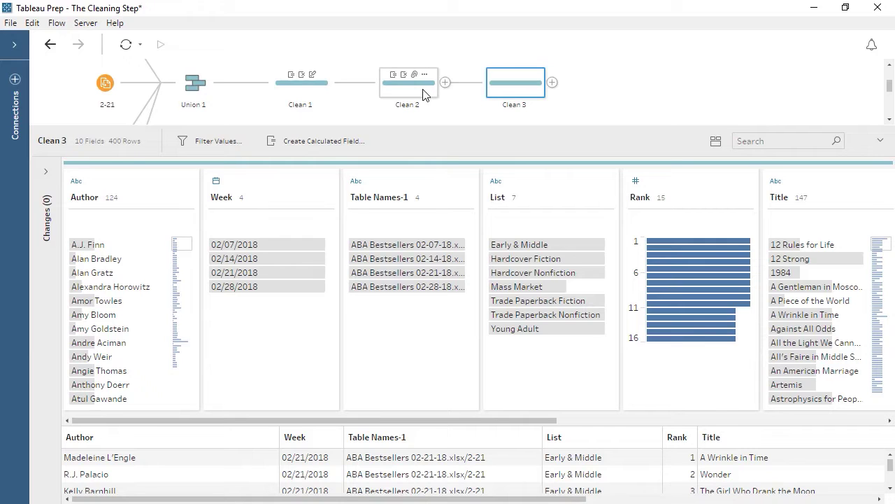
click(423, 95)
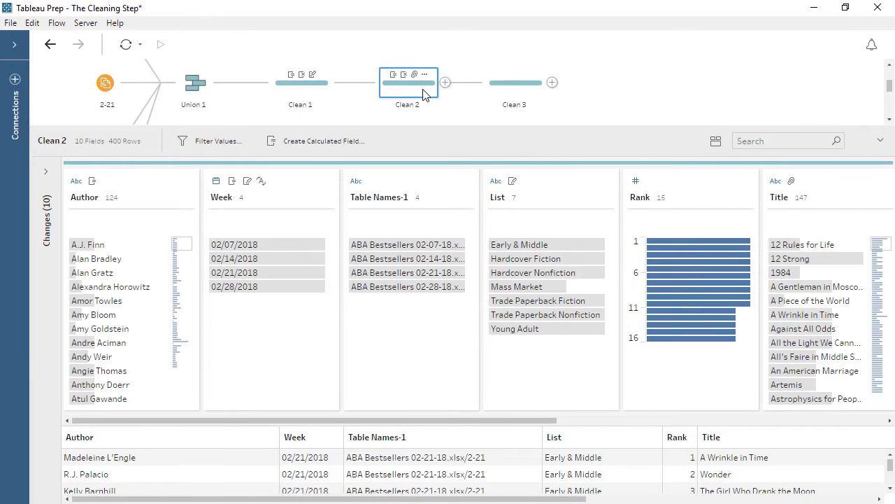
click(312, 93)
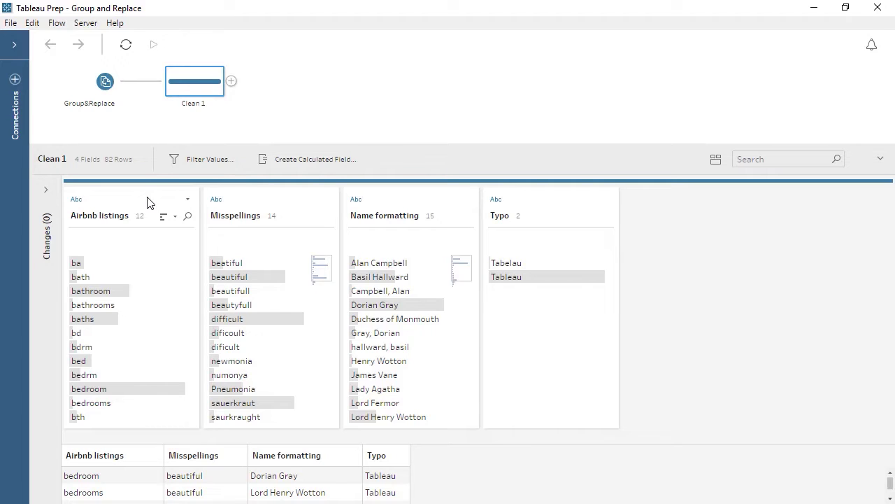
Step: Using manual Group and Replace, merge ba, bathroom, bathrooms, baths and bth into bath
click(146, 201)
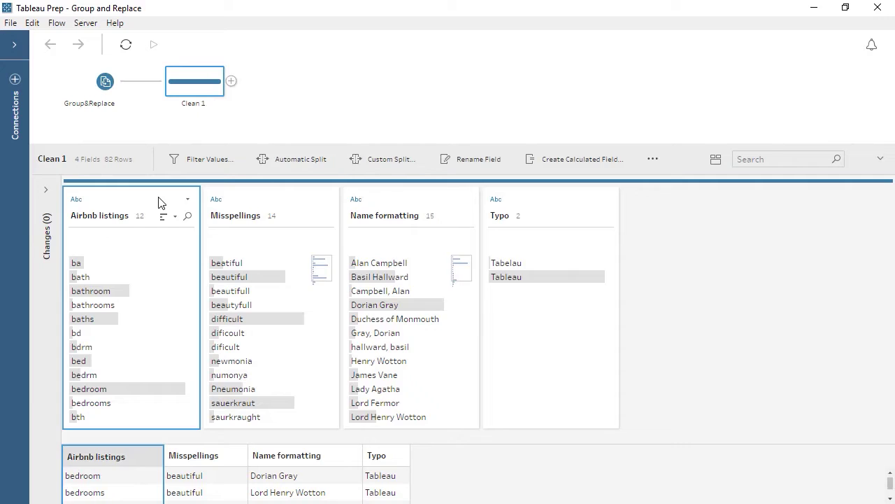
click(186, 200)
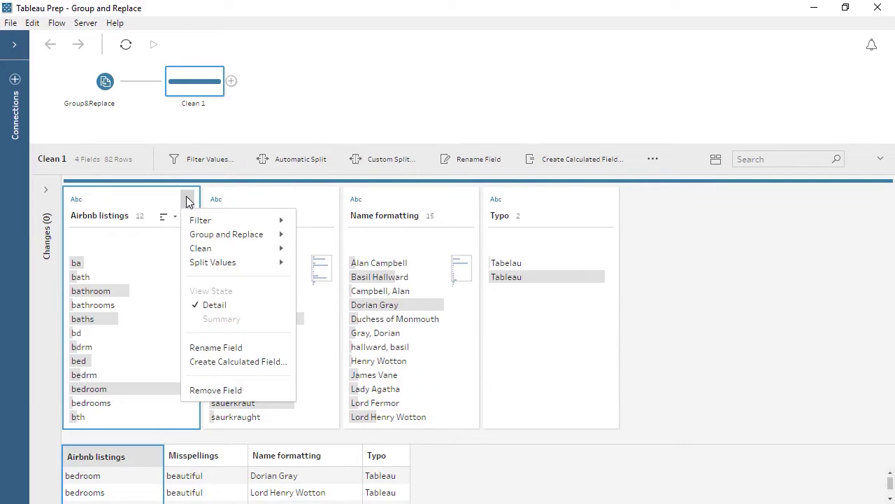
mouse_move(201, 237)
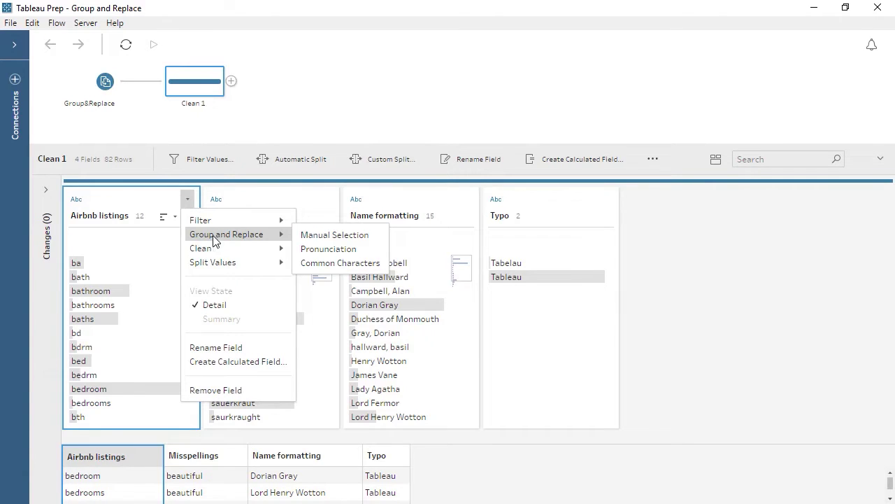
click(312, 236)
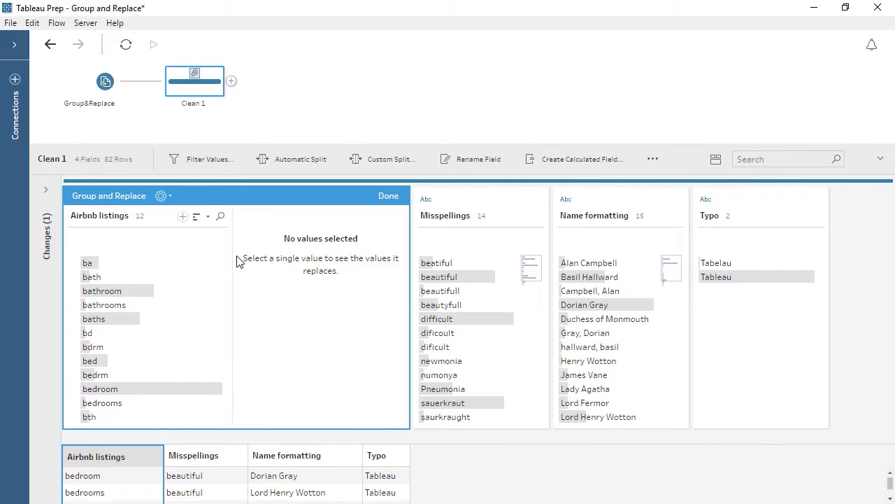
click(146, 276)
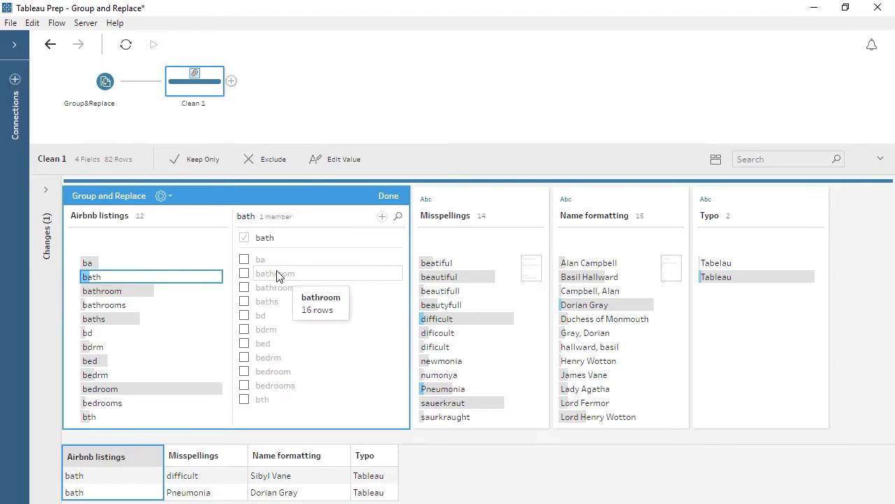
click(243, 259)
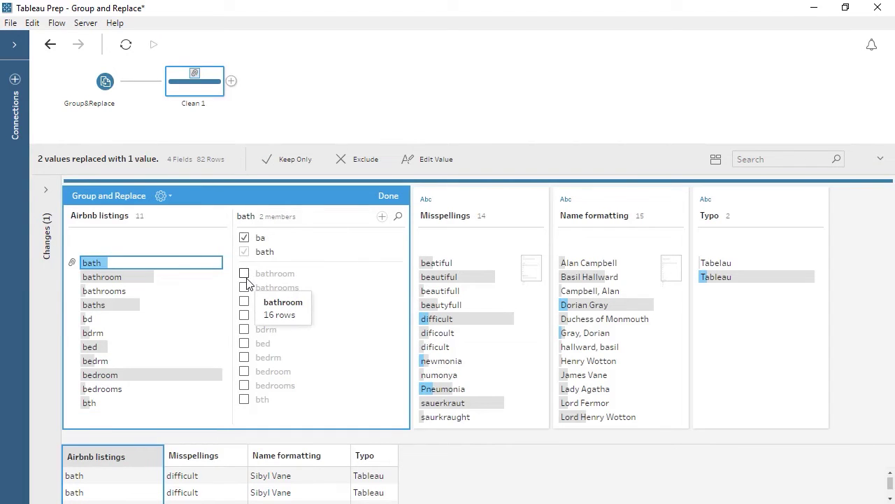
click(244, 274)
click(243, 287)
click(243, 302)
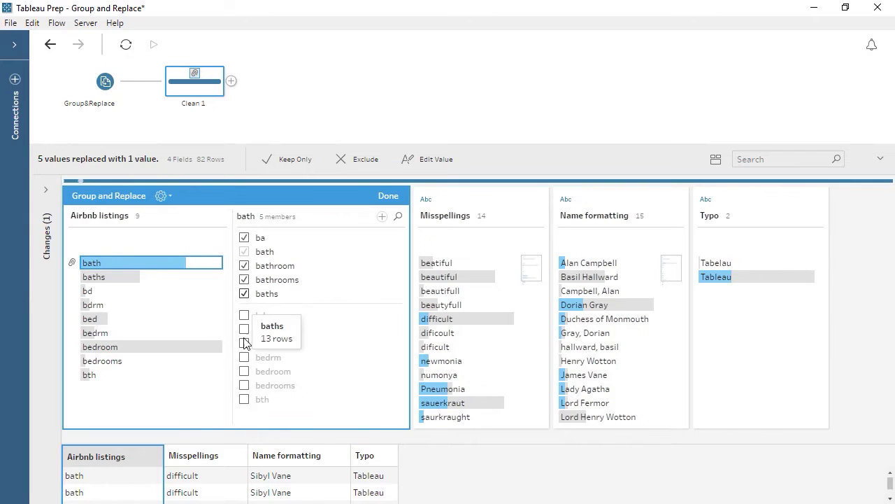
click(244, 399)
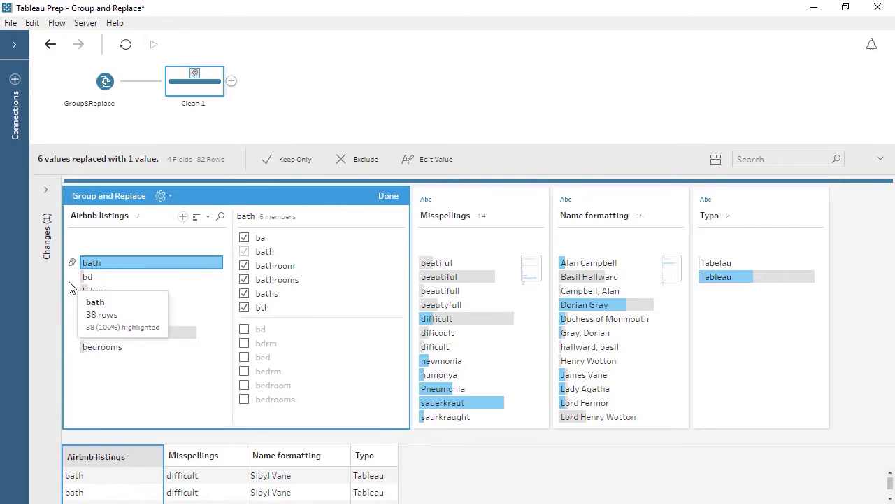
Step: Group bd, bdrm, bedrm, bedroom and bedrooms under the bed value
click(100, 308)
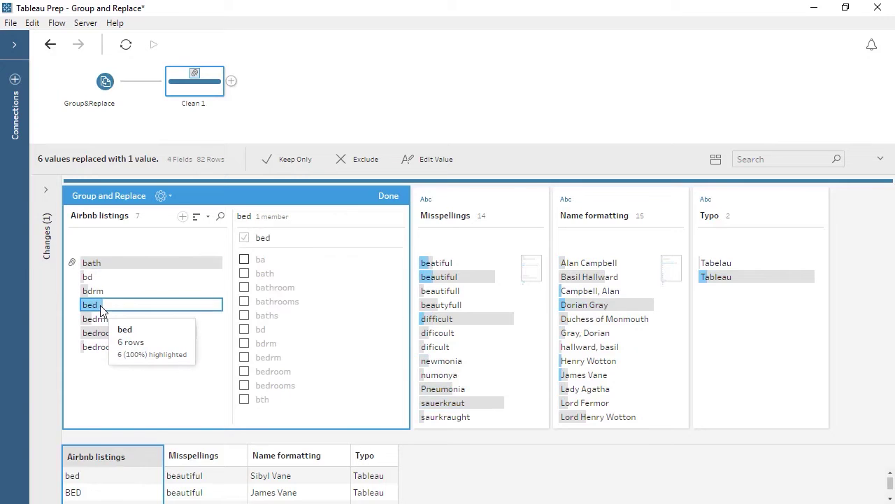
click(242, 331)
click(244, 344)
click(244, 358)
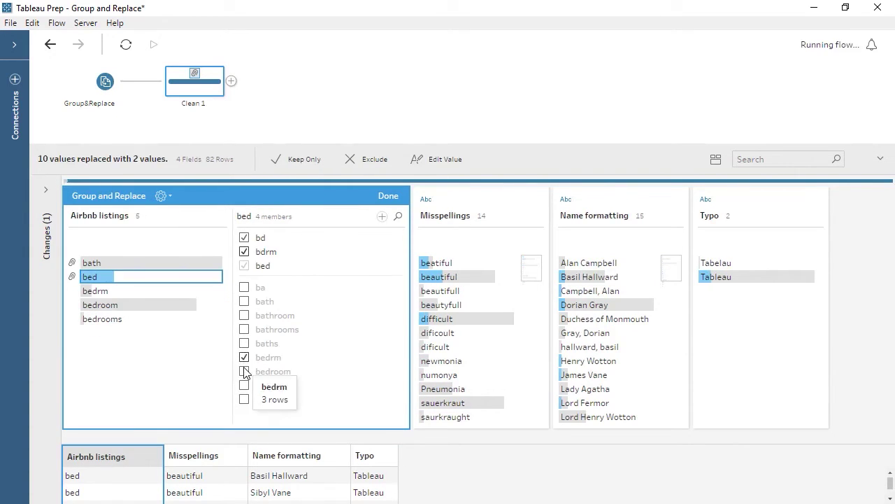
click(244, 372)
click(244, 386)
Step: Take bth out of the bed group and put it back into the bath group
click(244, 399)
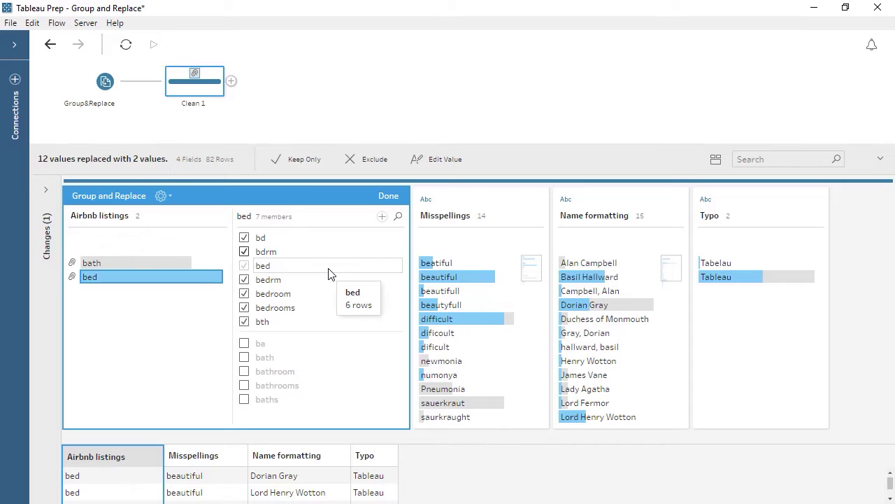
click(245, 321)
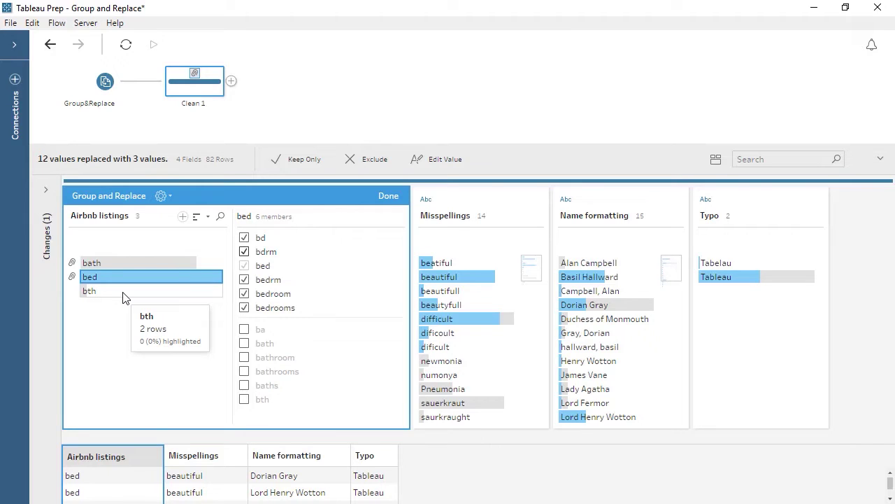
click(129, 262)
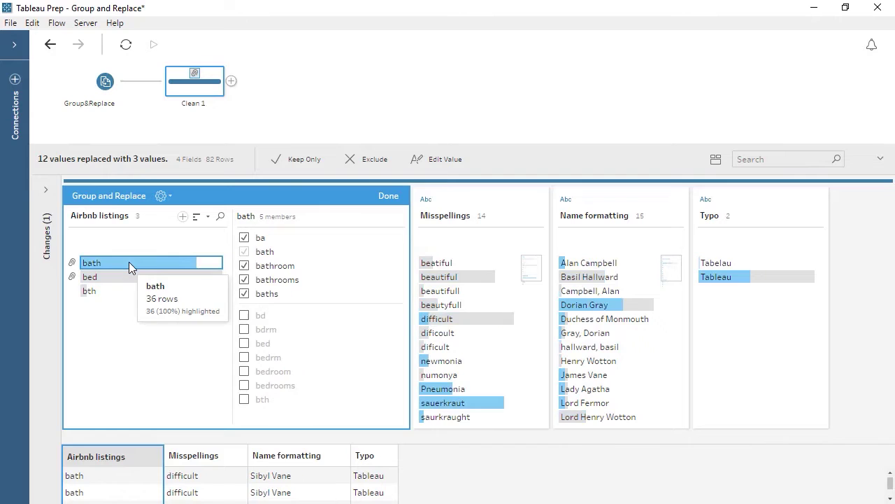
click(245, 399)
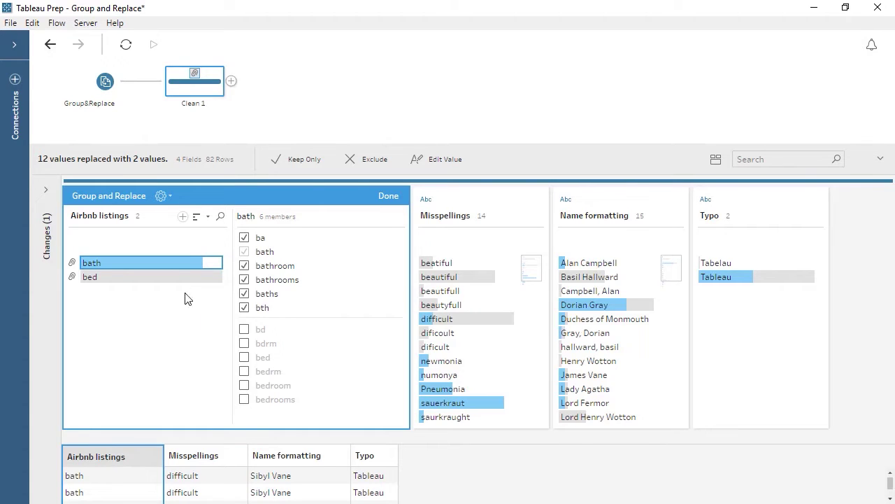
Step: Add a manual BEDS value to the bed group, giving 13 values replaced by 2
click(183, 218)
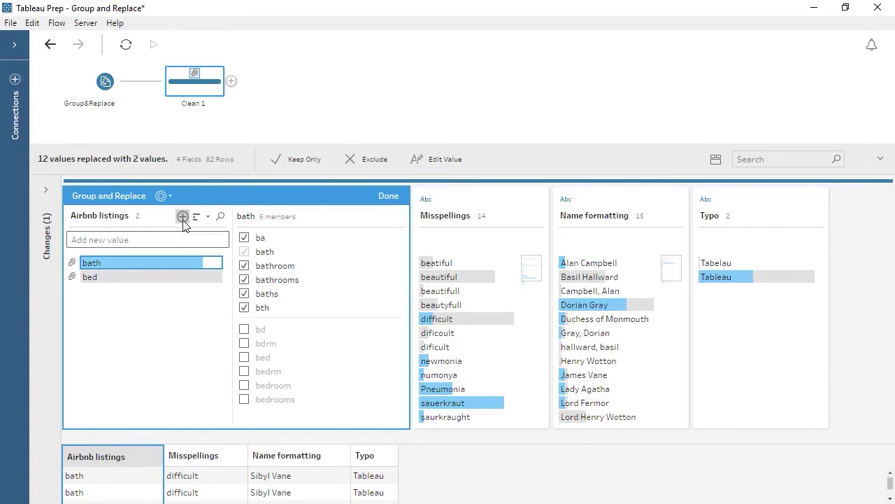
text(BEDS)
key(Return)
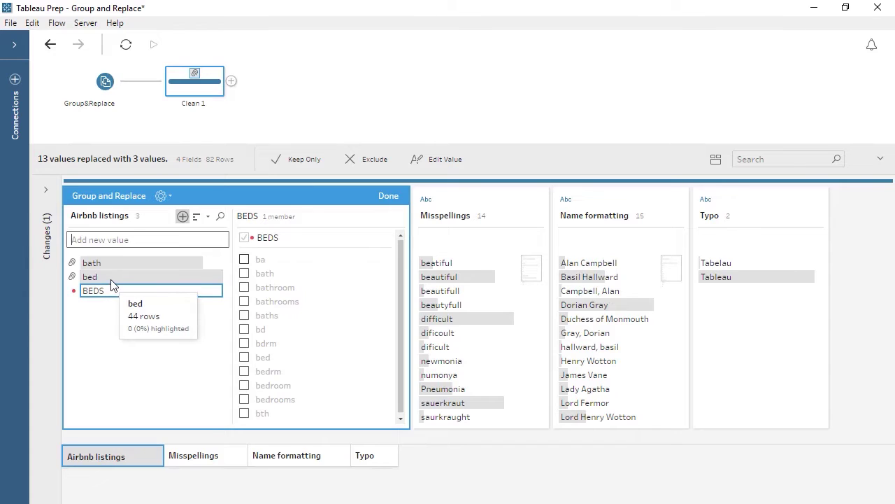
click(111, 279)
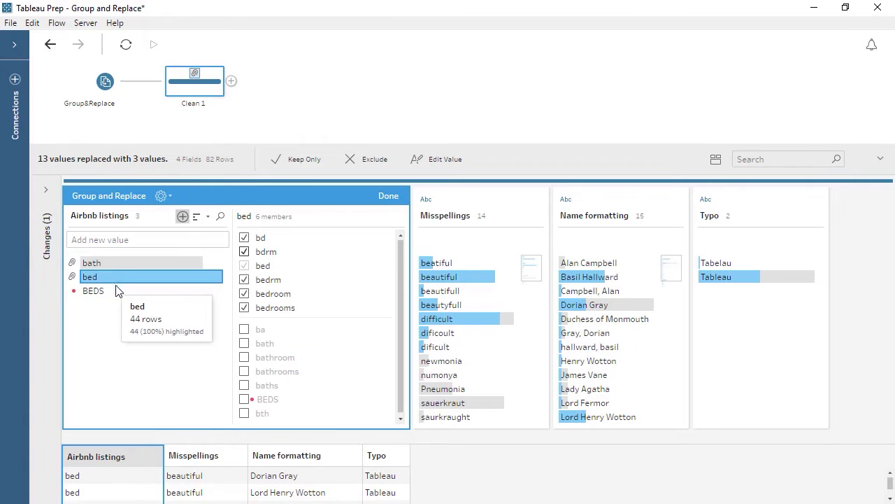
click(244, 399)
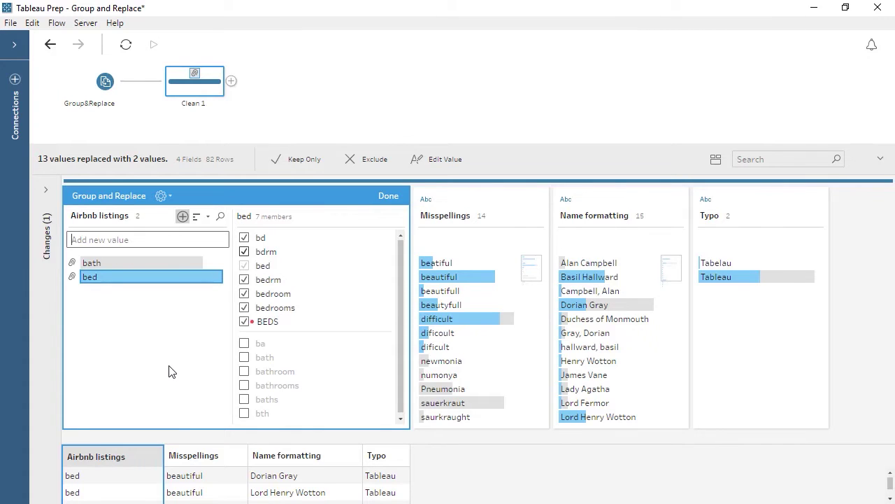
click(389, 197)
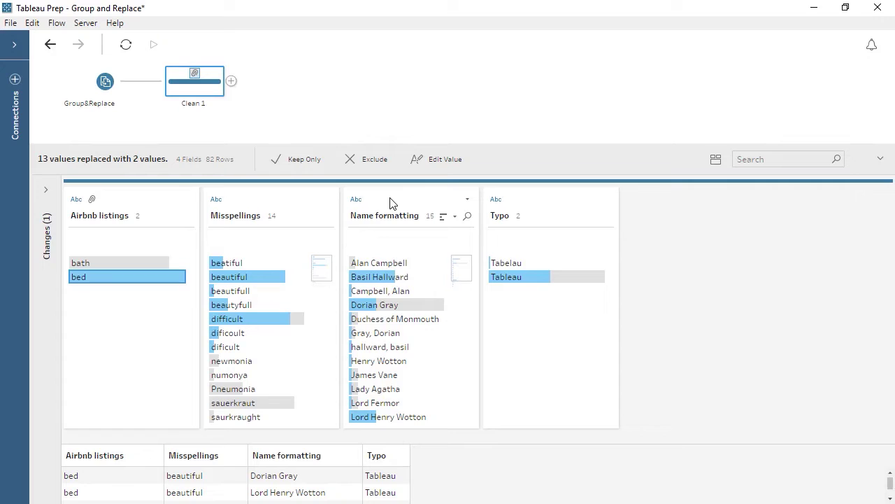
Step: Group the Misspellings values by pronunciation and review the beautiful group
click(264, 204)
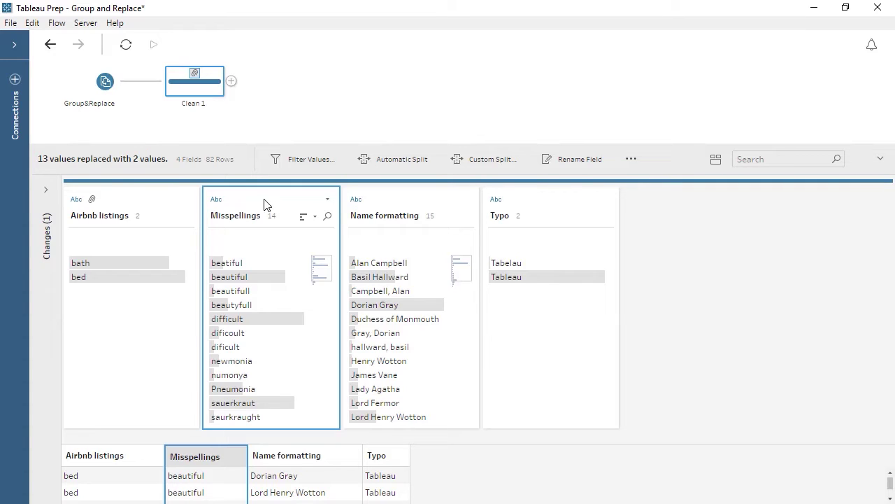
click(326, 199)
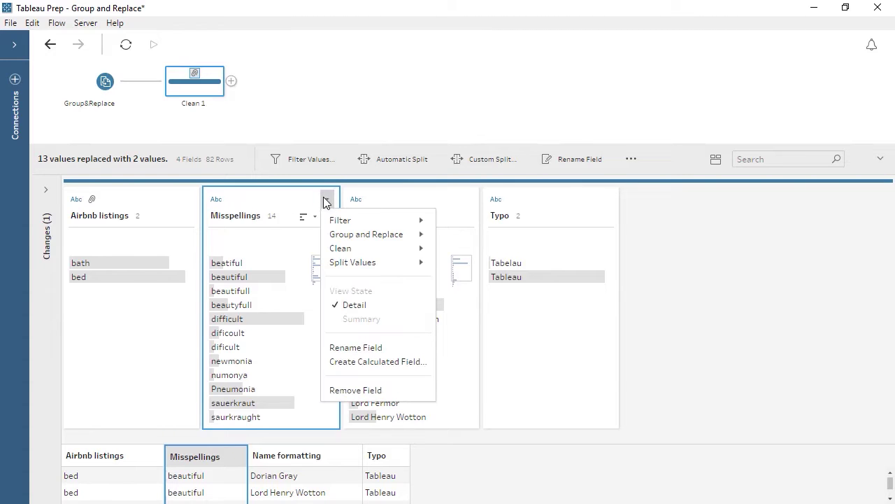
mouse_move(332, 233)
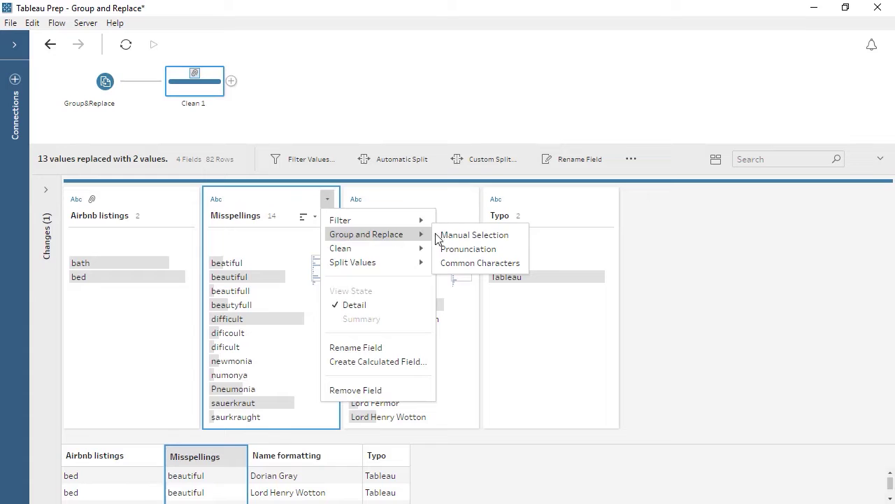
click(451, 250)
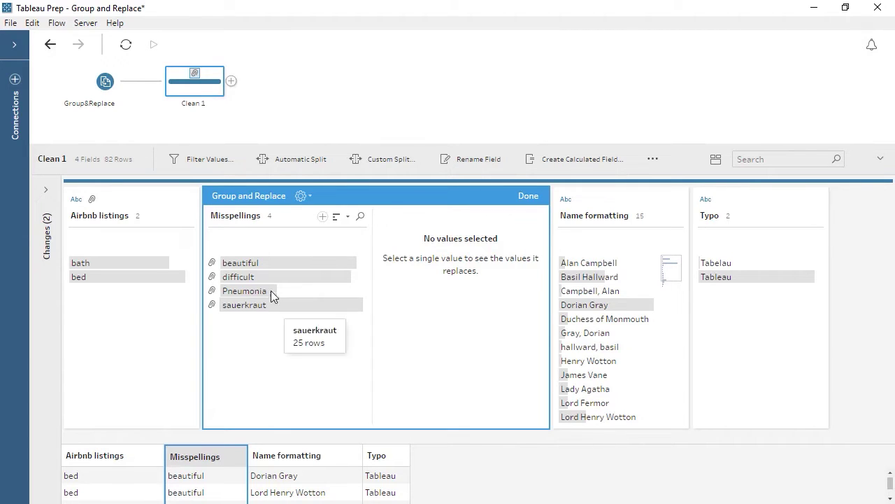
click(272, 263)
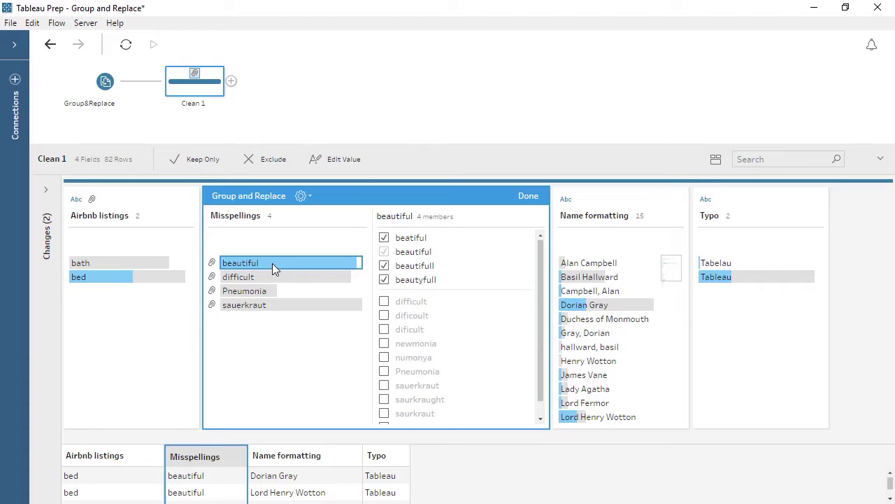
Step: Rename the Pneumonia group value to lowercase pneumonia and finish the grouping
right_click(241, 289)
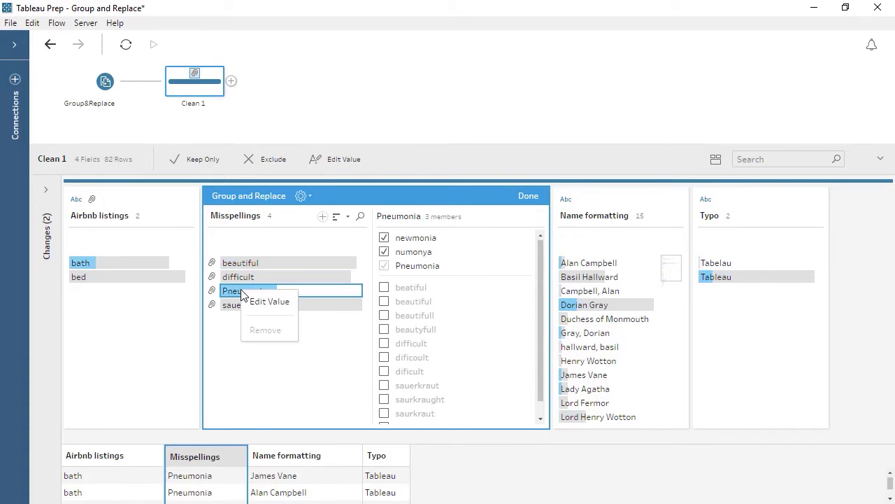
click(253, 303)
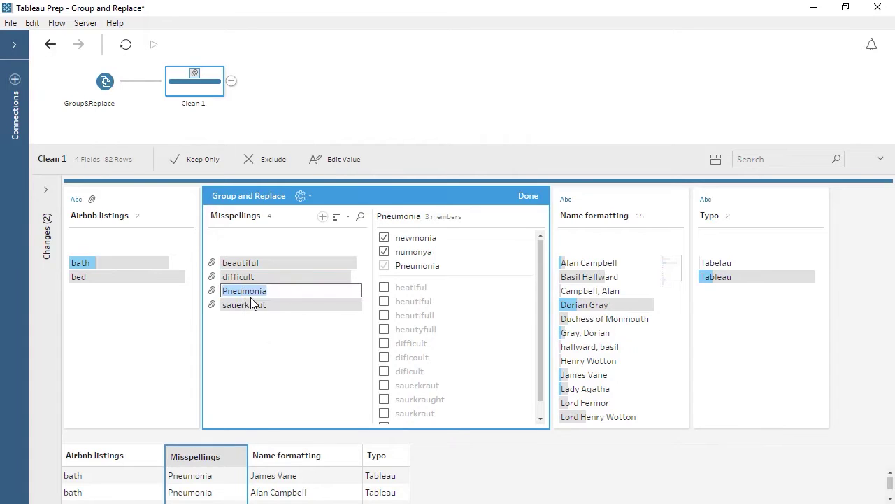
click(227, 293)
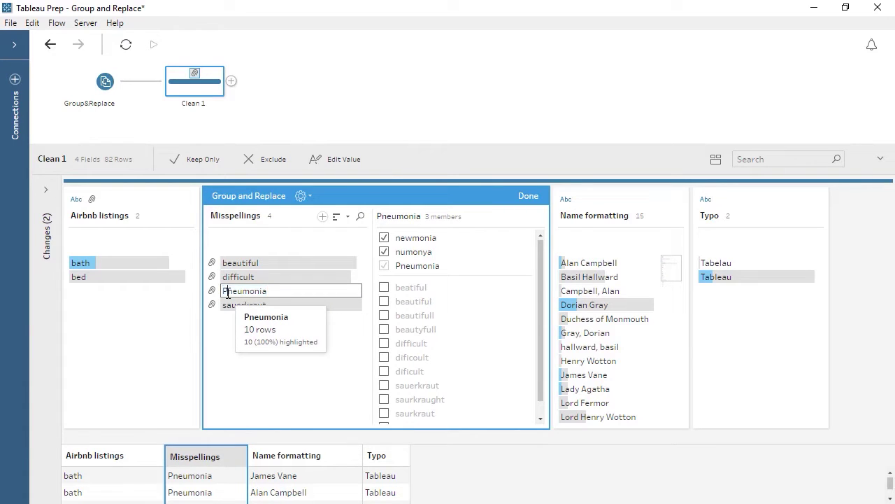
key(BackSpace)
text(p)
key(Return)
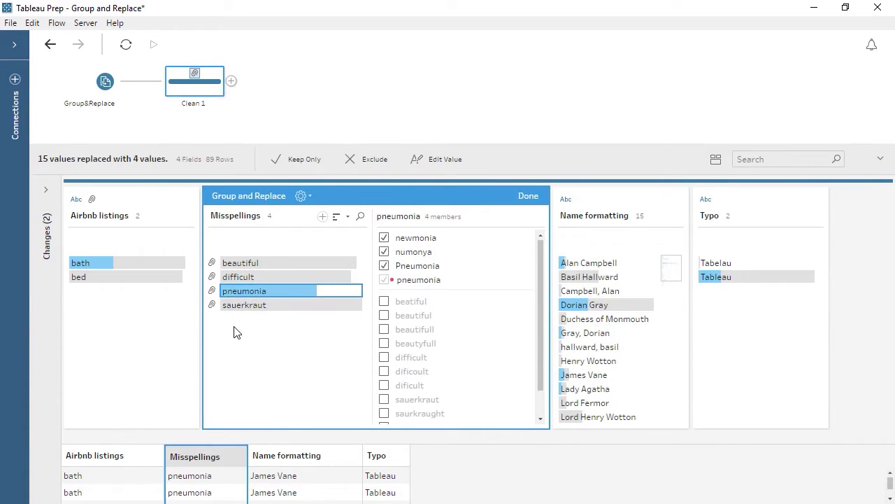
click(235, 307)
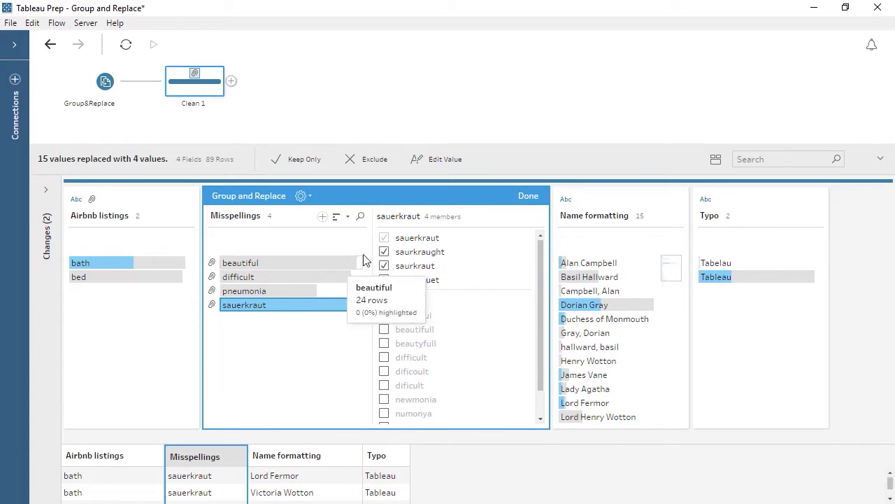
click(526, 197)
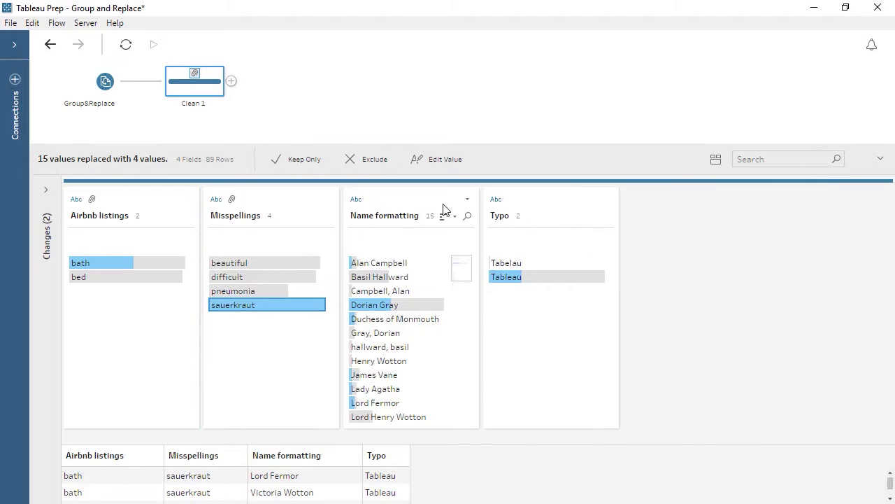
Step: Group Name formatting by common characters and add Henry Wotton to Lord Henry Wotton
click(421, 206)
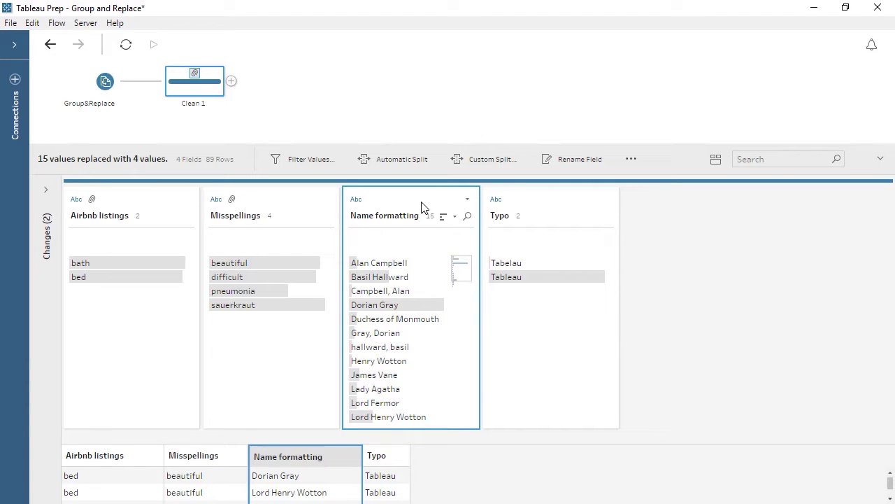
click(467, 198)
mouse_move(482, 235)
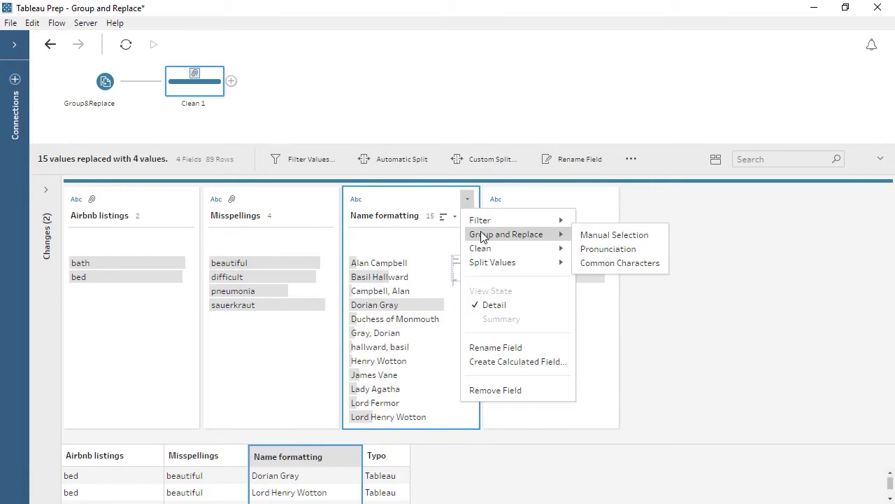
click(619, 263)
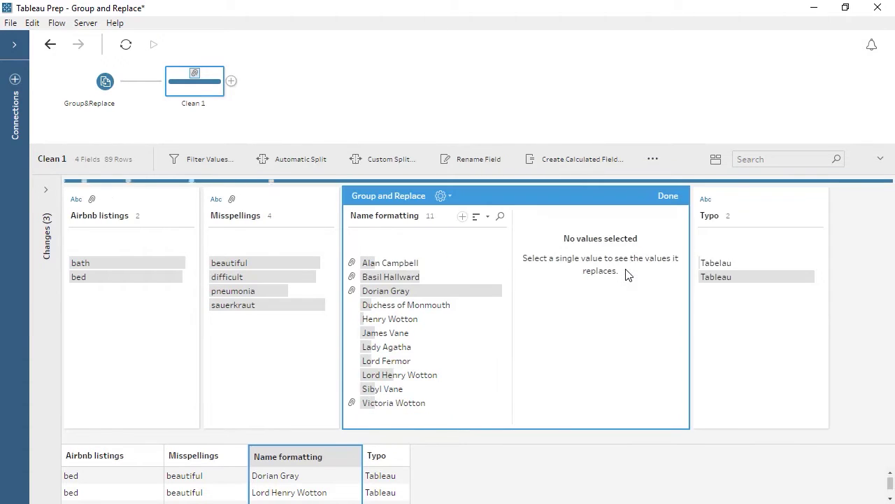
click(464, 291)
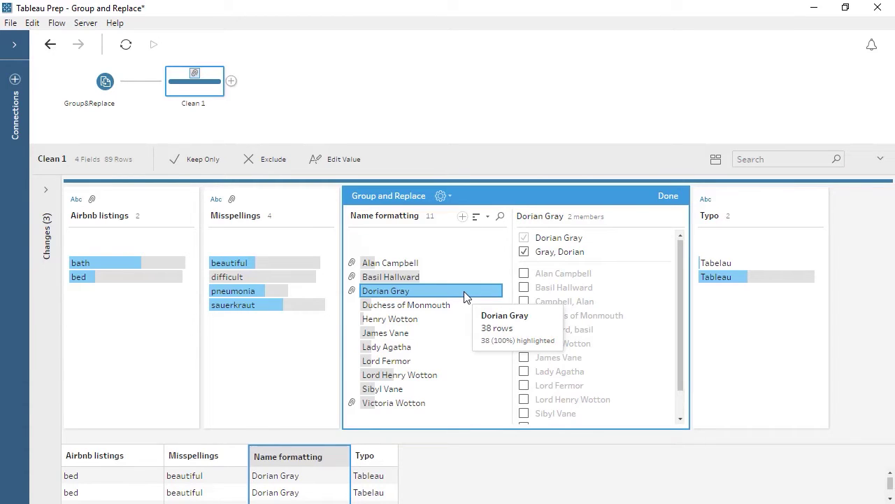
click(425, 374)
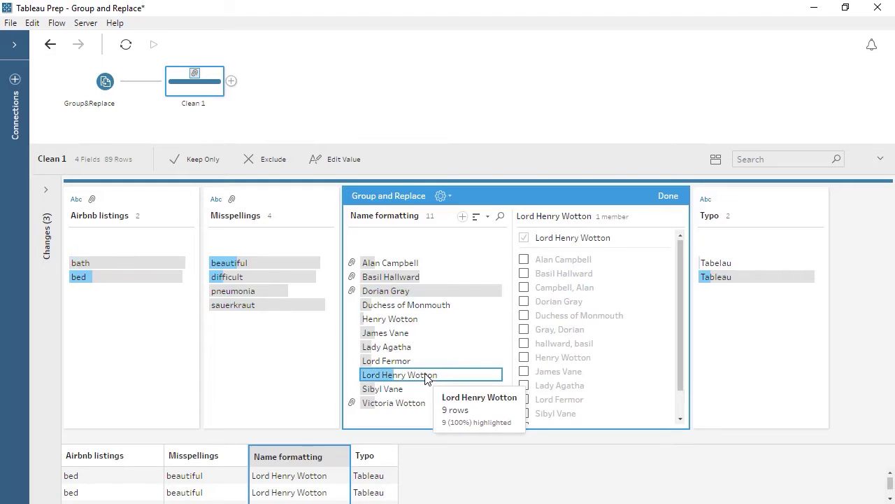
click(524, 357)
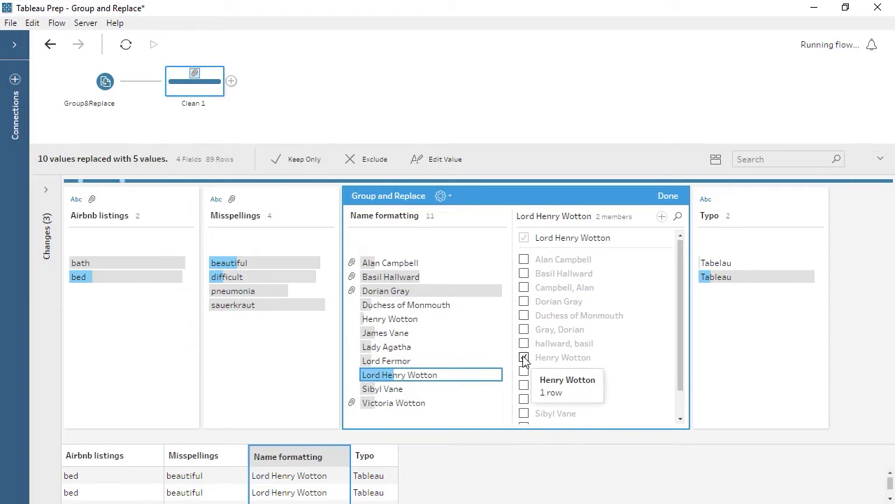
click(666, 196)
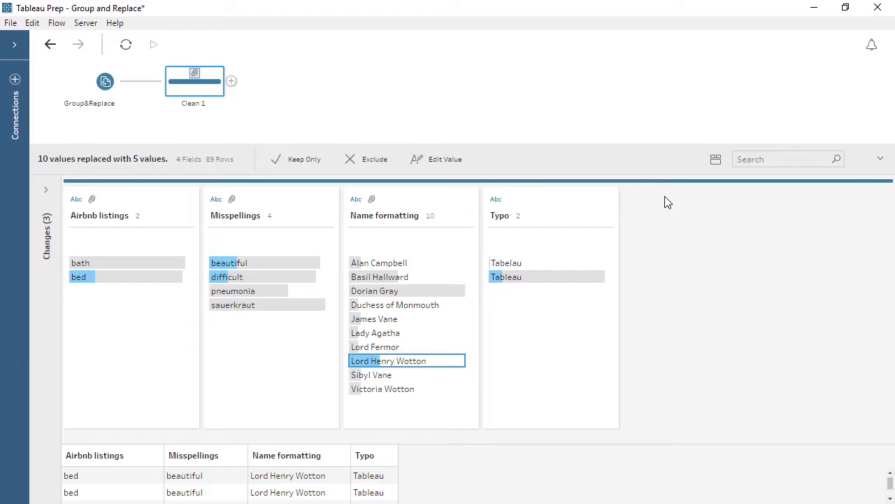
Step: Change the Typo value Tabelau to Tableau and clear the selection
click(535, 265)
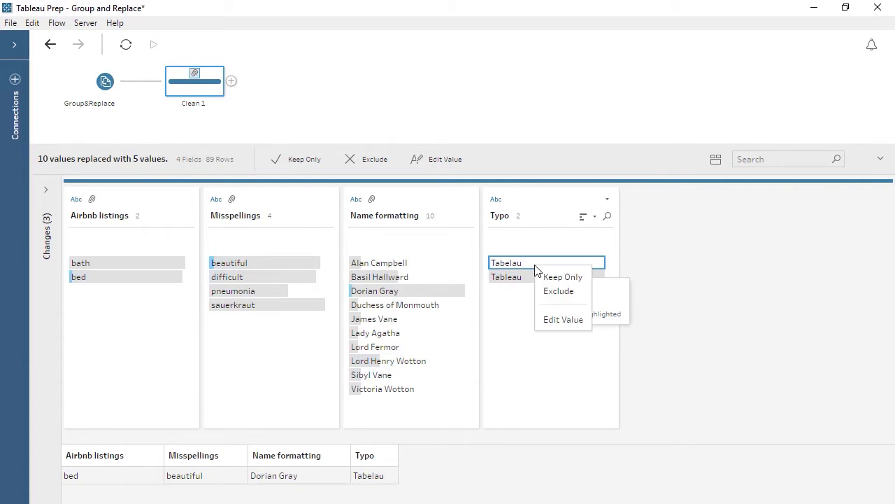
click(550, 319)
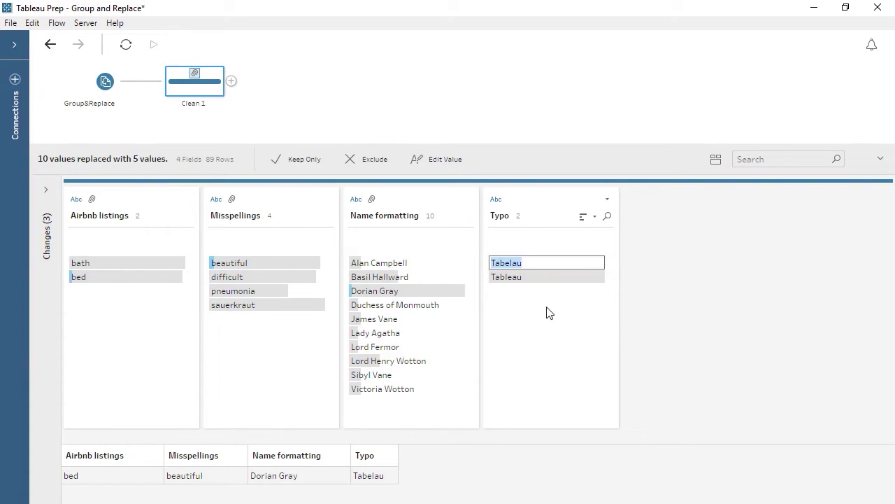
text(Tableau)
key(Return)
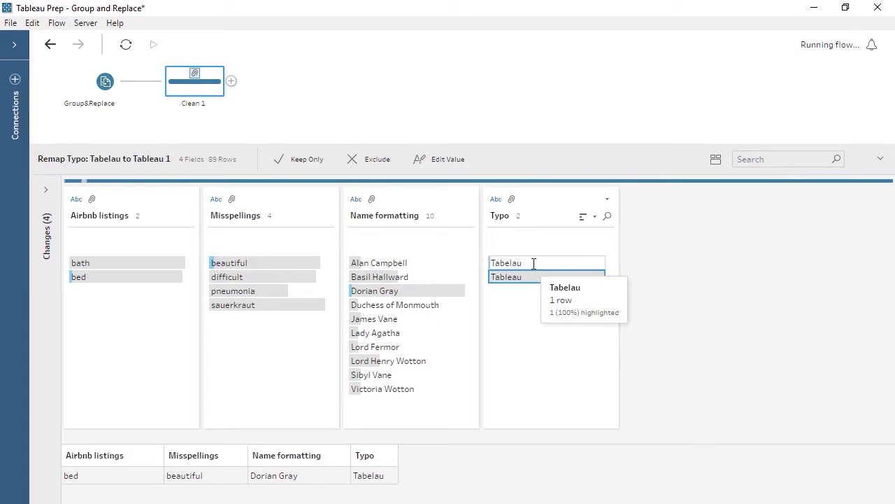
click(533, 266)
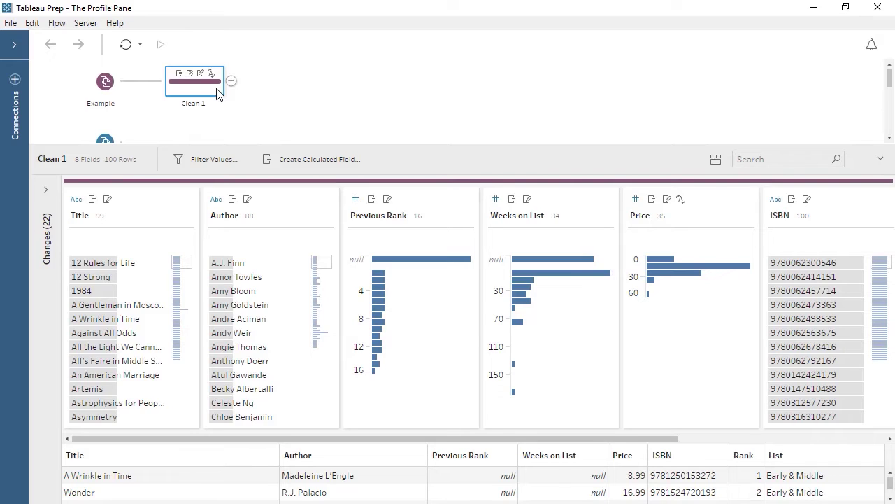
mouse_move(168, 212)
mouse_move(138, 264)
mouse_move(135, 279)
drag(187, 264, 189, 313)
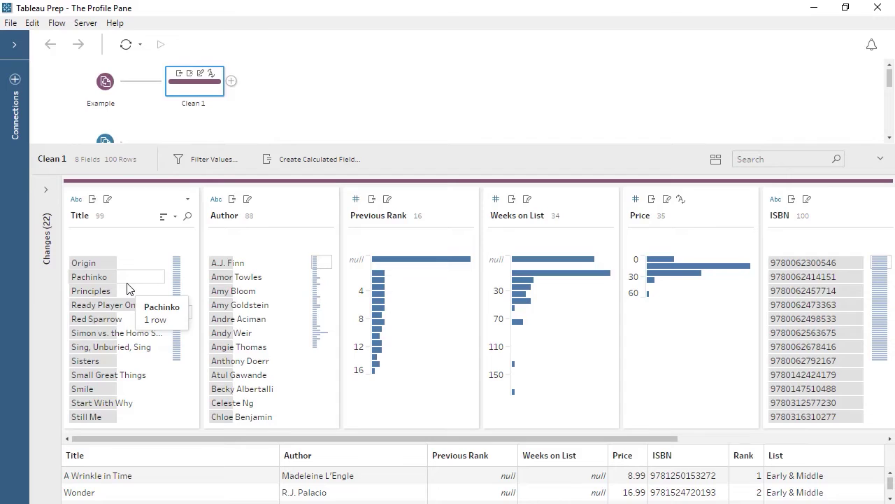
mouse_move(131, 308)
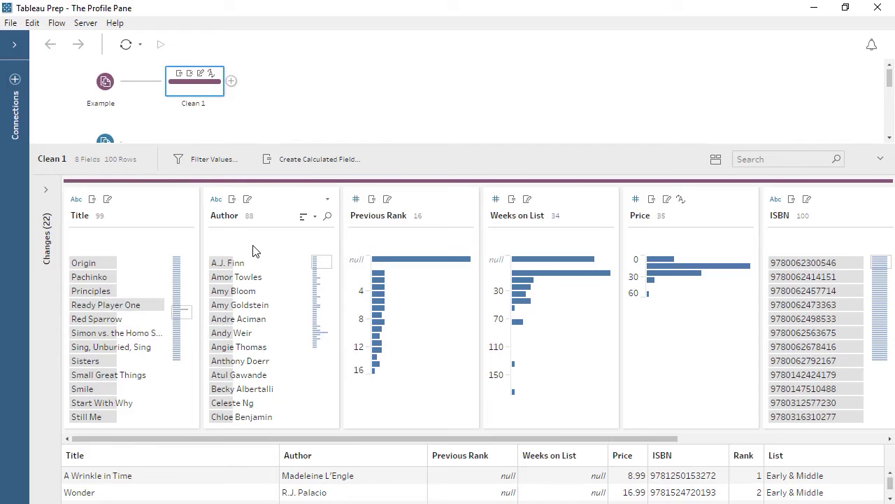
Step: Sort Author with Raina Telgemeier first and highlight her books across the other fields
click(304, 218)
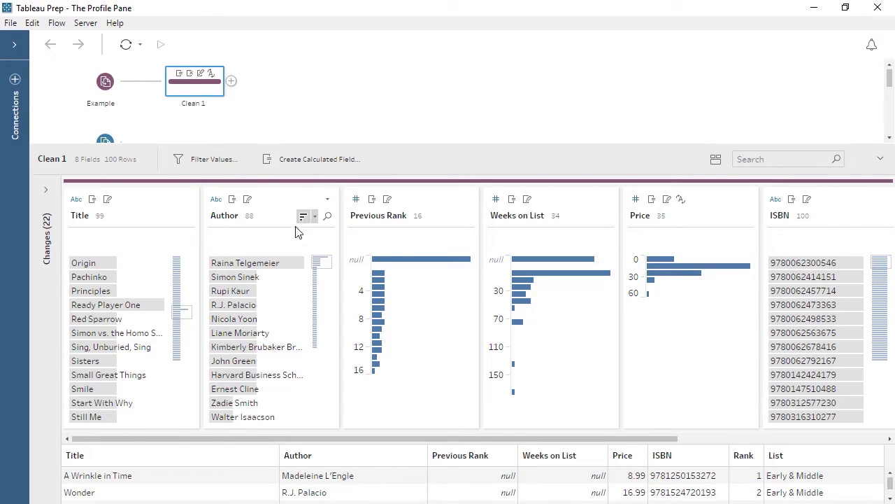
click(280, 263)
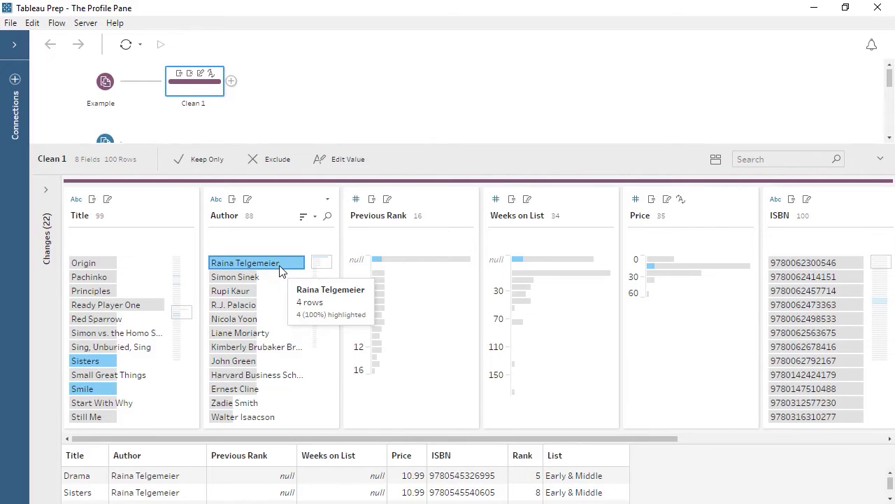
drag(187, 319, 193, 290)
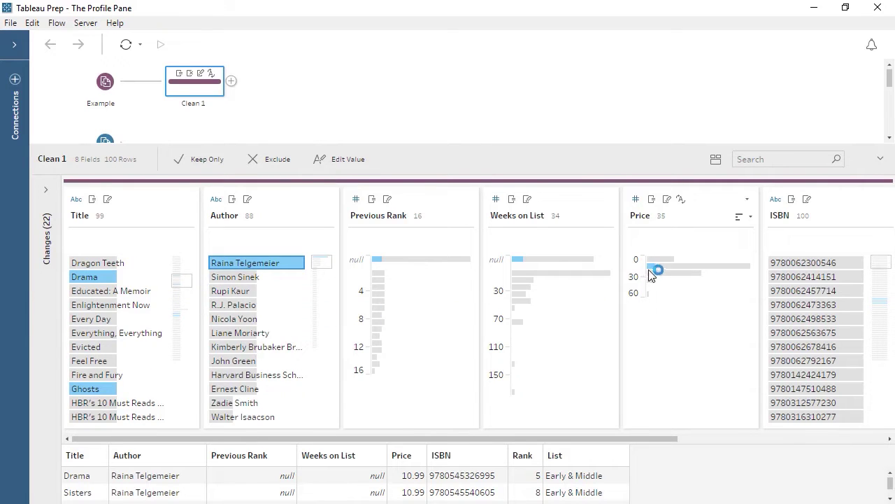
mouse_move(655, 273)
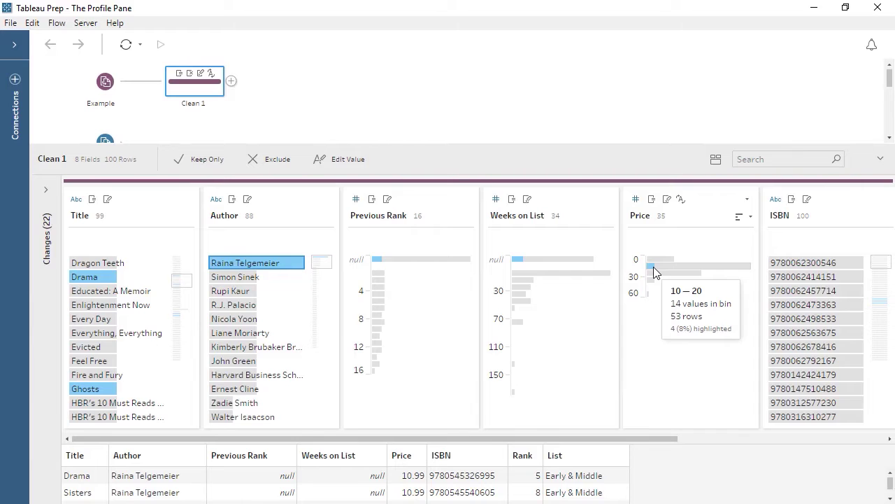
drag(648, 438, 875, 438)
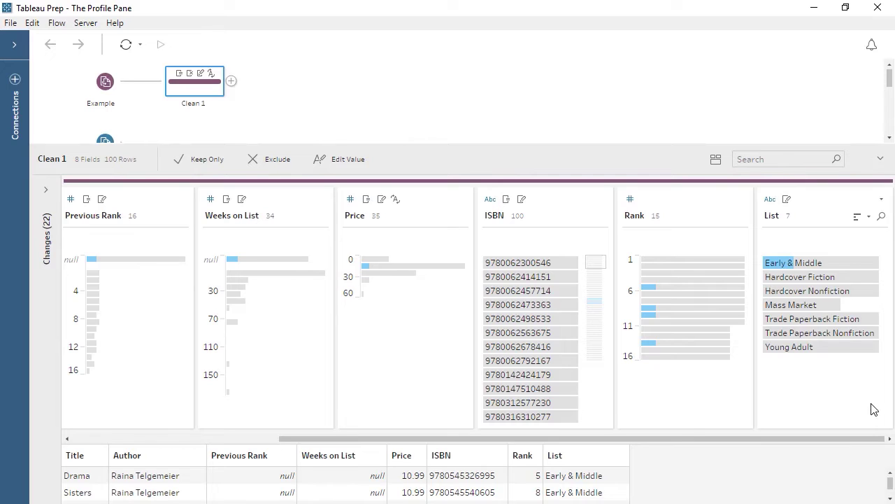
Step: Clear the highlighting, then highlight and un-highlight the null Weeks on List rows
click(874, 408)
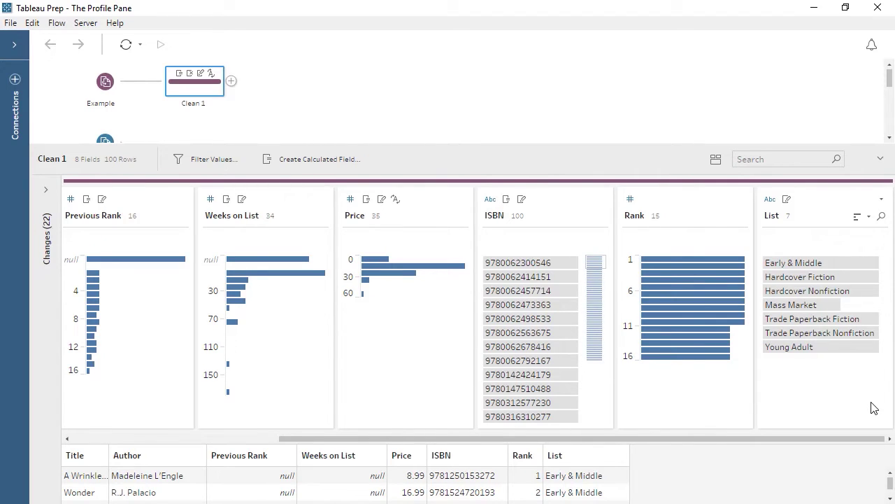
click(245, 260)
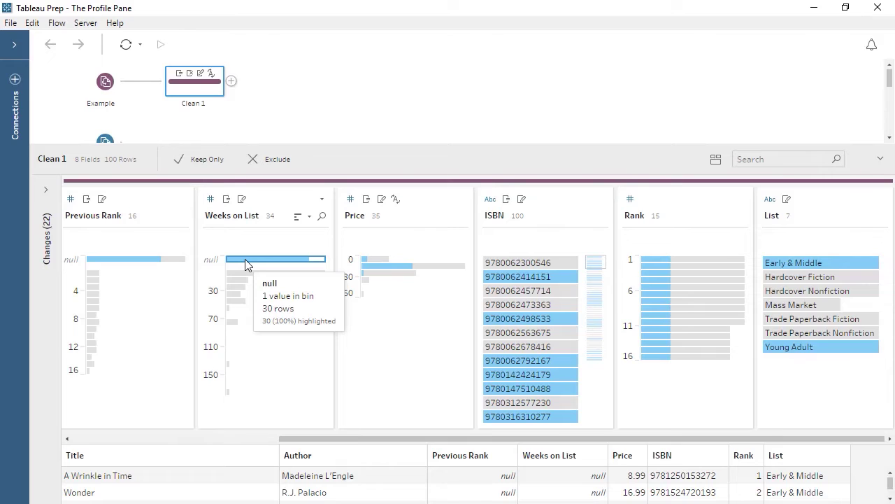
click(244, 259)
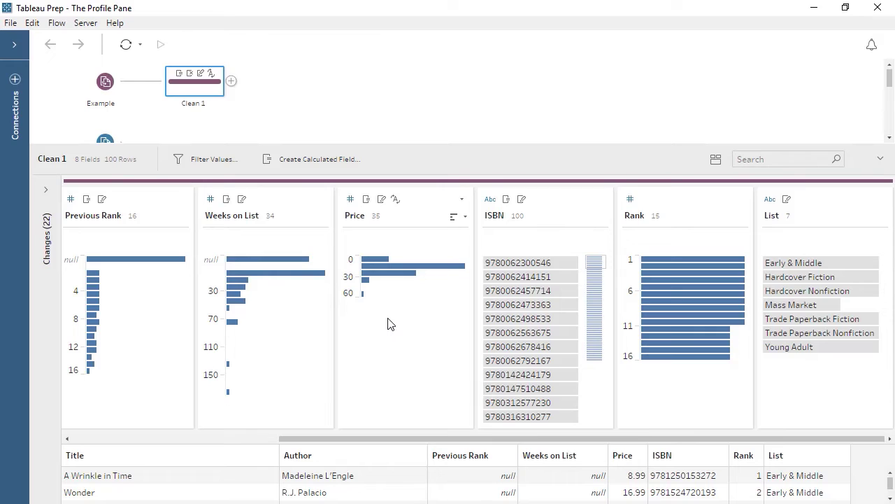
mouse_move(402, 270)
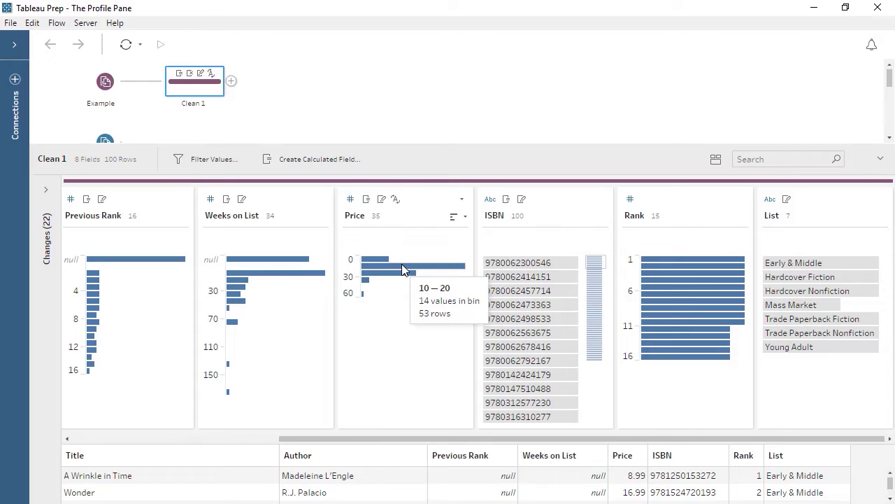
mouse_move(395, 299)
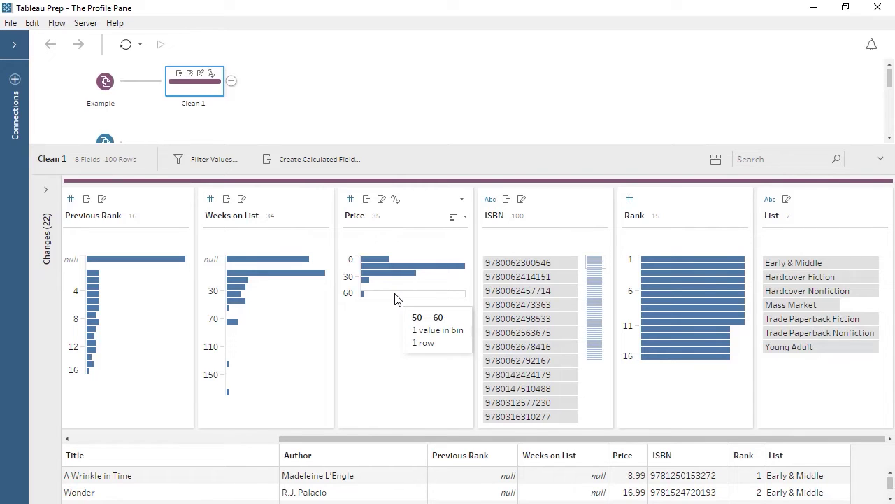
click(461, 200)
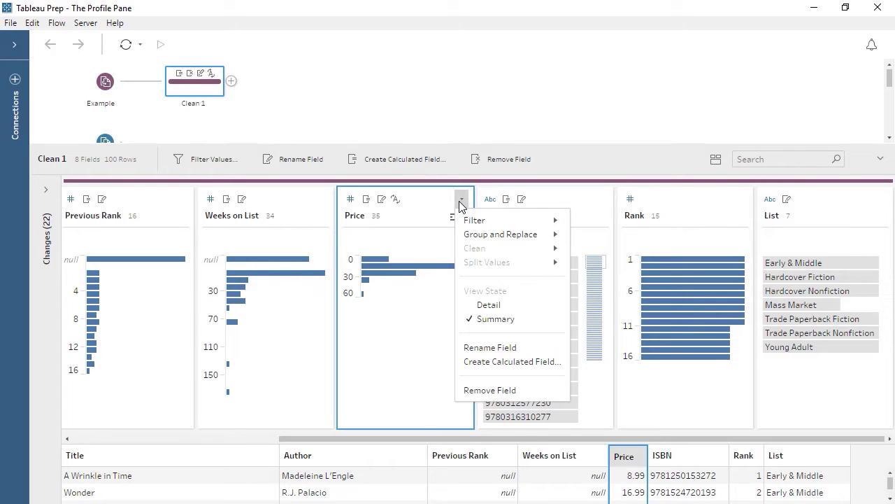
click(500, 304)
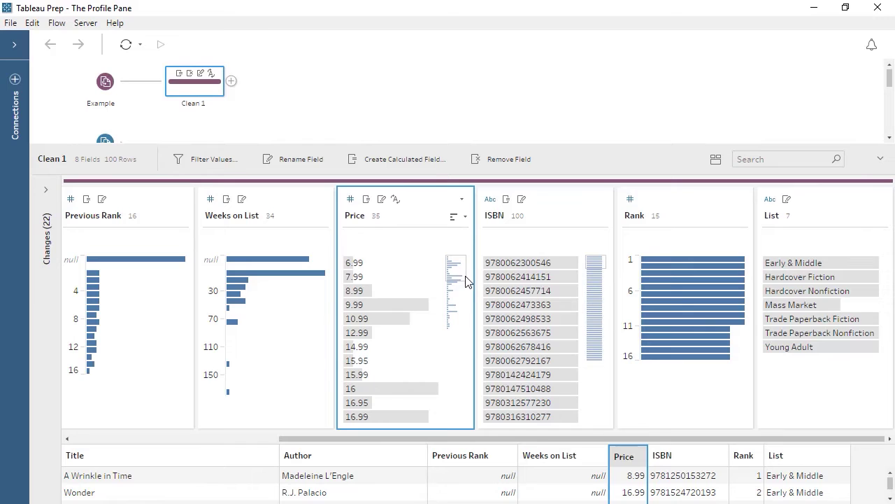
drag(467, 278, 467, 289)
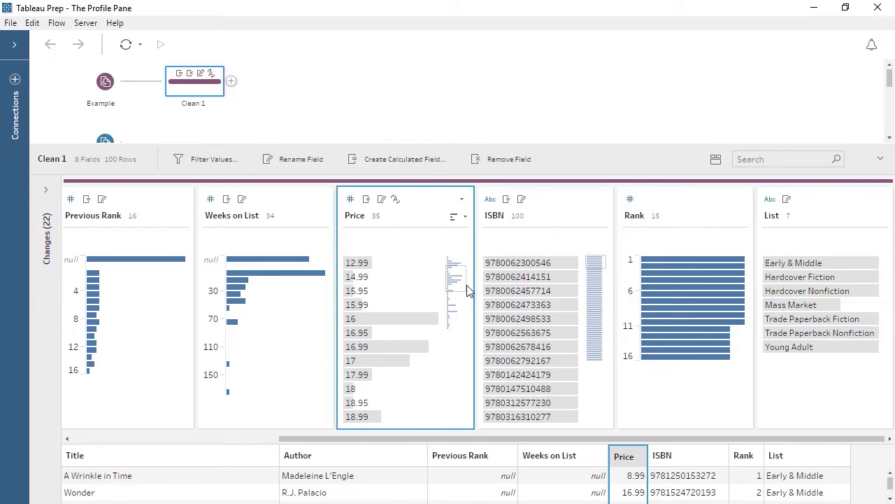
drag(467, 290, 467, 311)
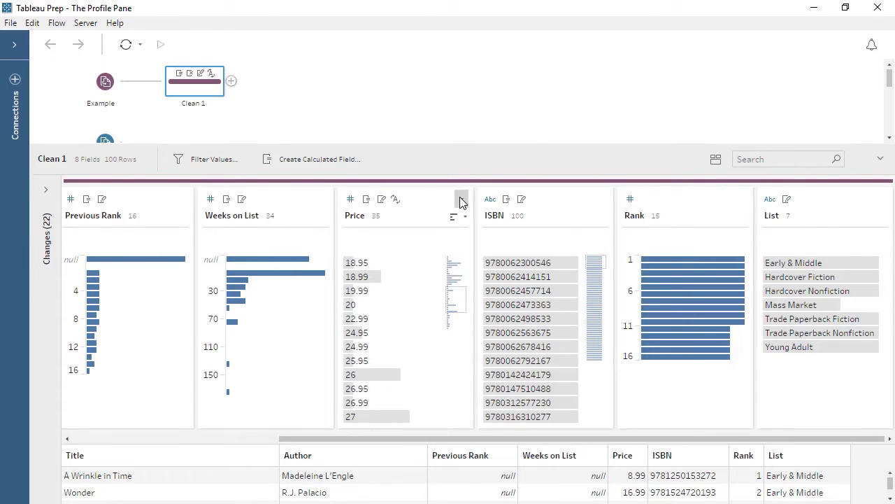
click(462, 198)
click(483, 318)
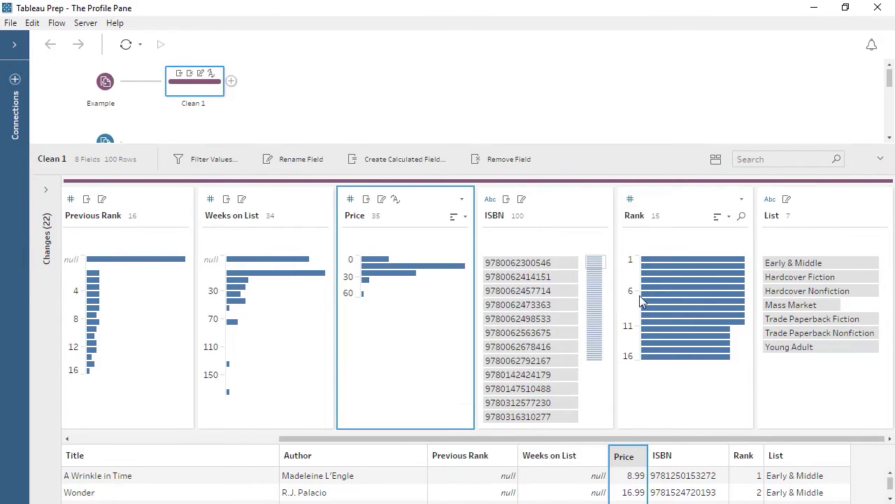
click(770, 291)
Step: Briefly highlight Hardcover Fiction books, then show Weeks on List as individual values
click(772, 278)
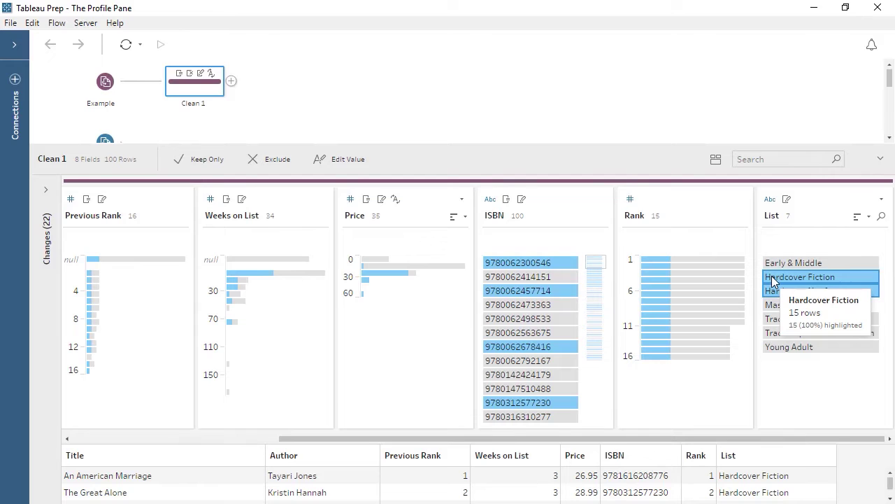
click(294, 355)
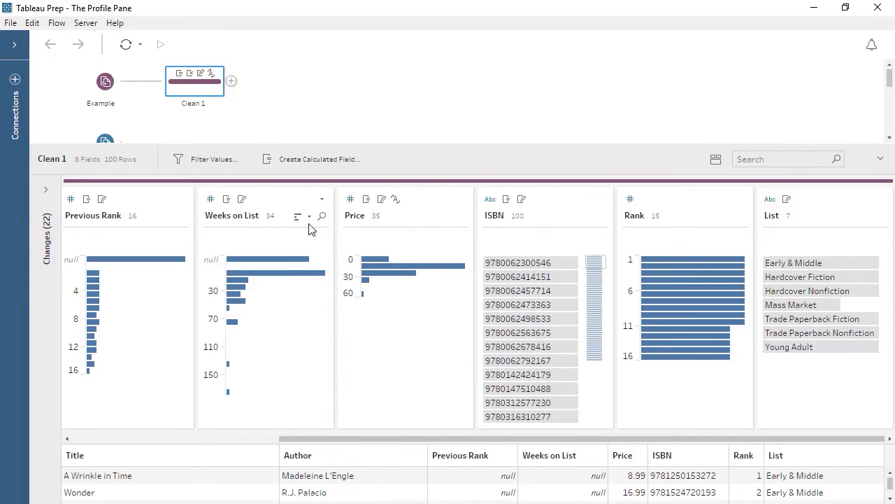
click(323, 202)
click(331, 306)
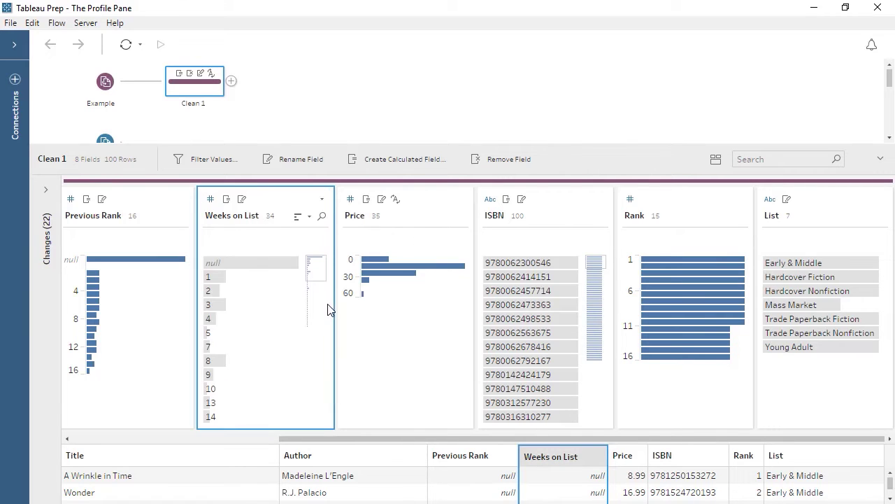
drag(319, 265, 324, 334)
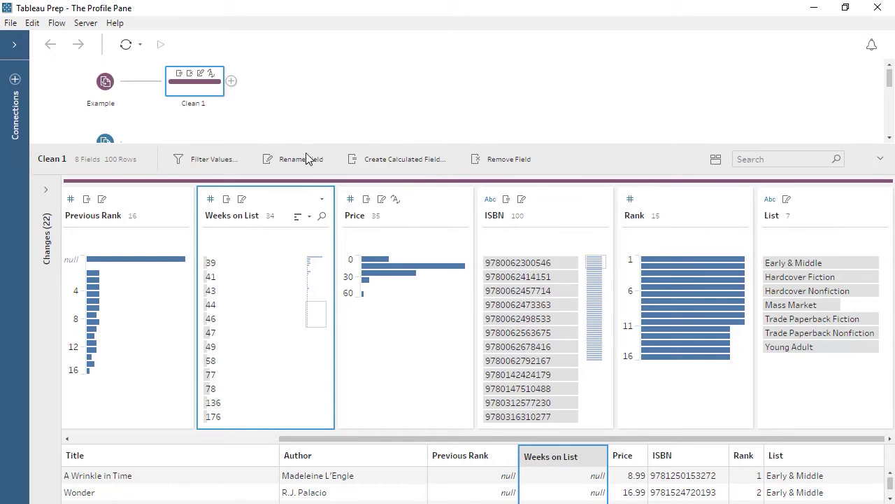
drag(304, 145, 300, 180)
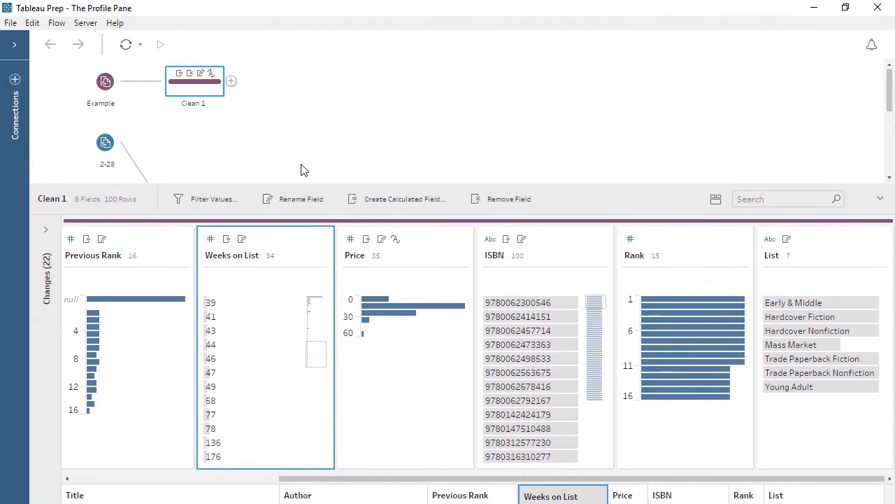
scroll(303, 168, down, 2)
Step: Profile the Cleaning step and highlight the null Title rows to see their week
click(305, 144)
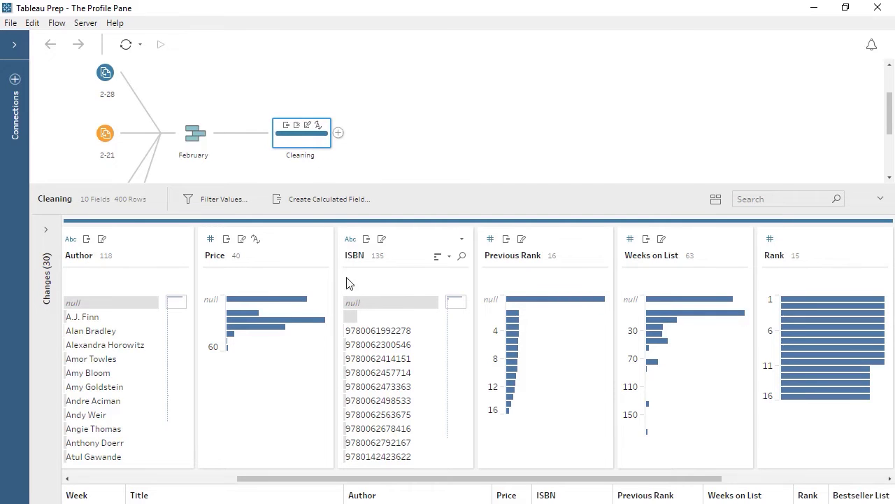
drag(310, 477, 136, 495)
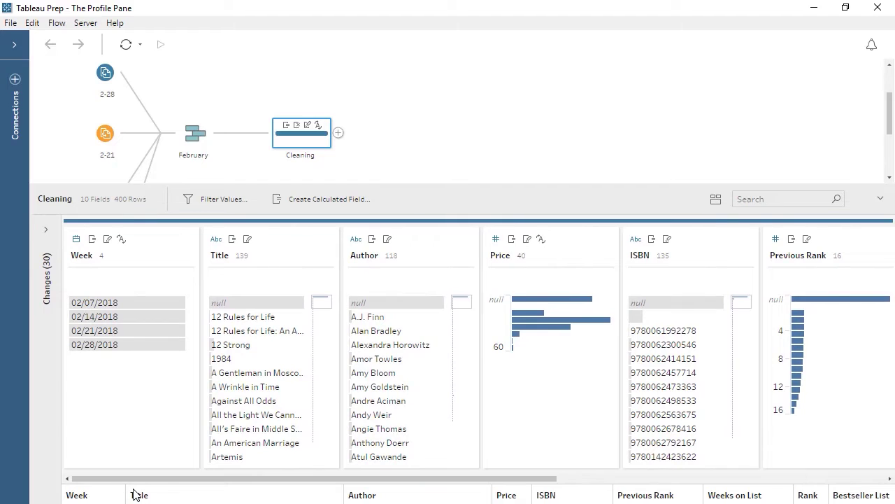
click(235, 305)
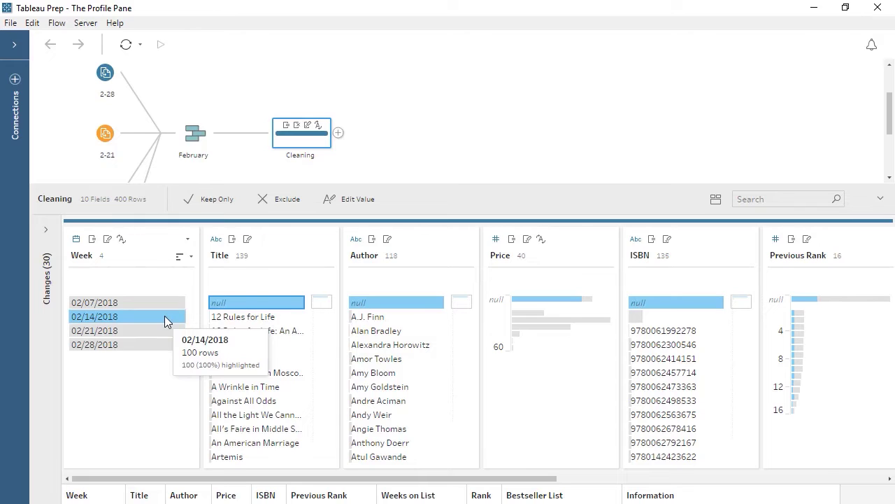
scroll(188, 139, down, 2)
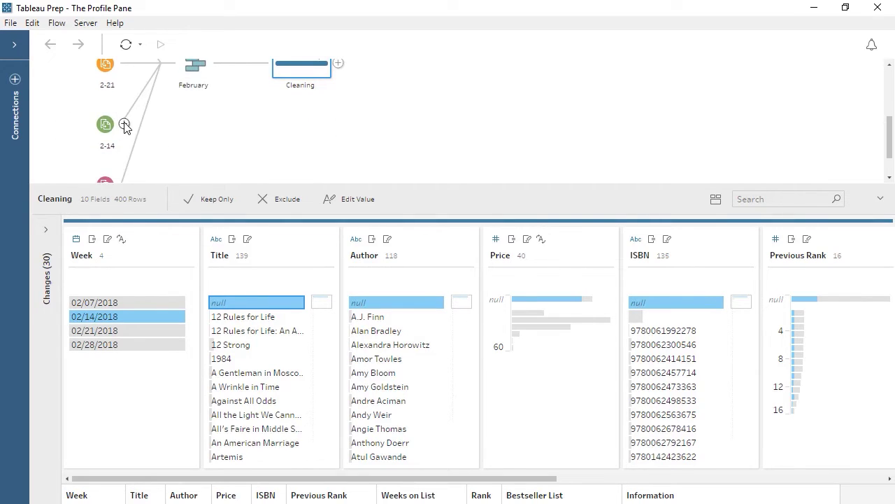
Step: Insert Clean steps after the 2-14 and 2-7 inputs and view Clean 3's fields
click(124, 124)
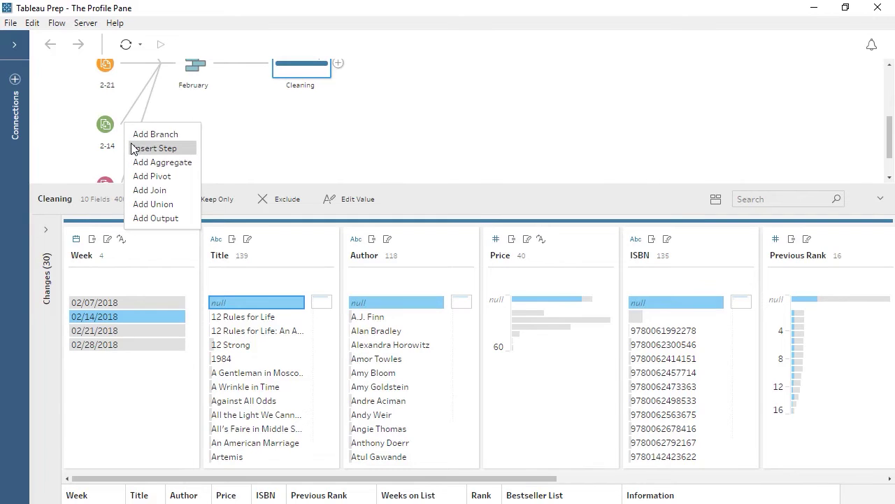
click(154, 148)
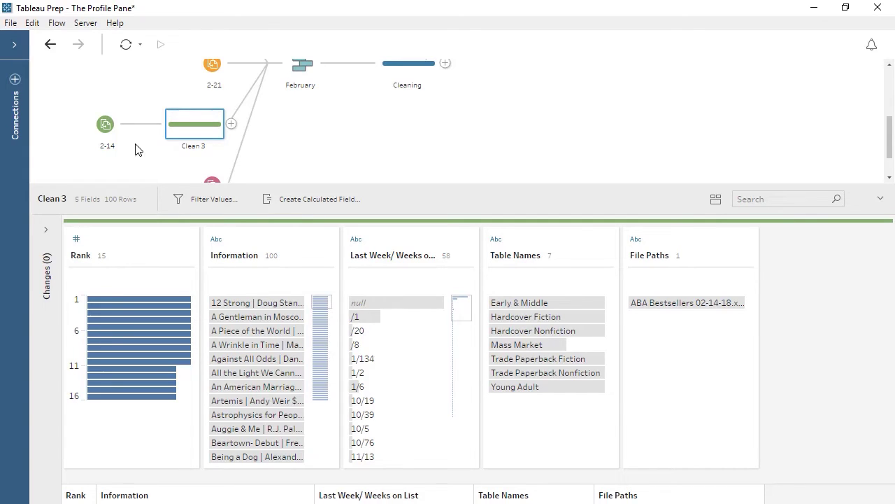
scroll(192, 149, down, 1)
click(231, 145)
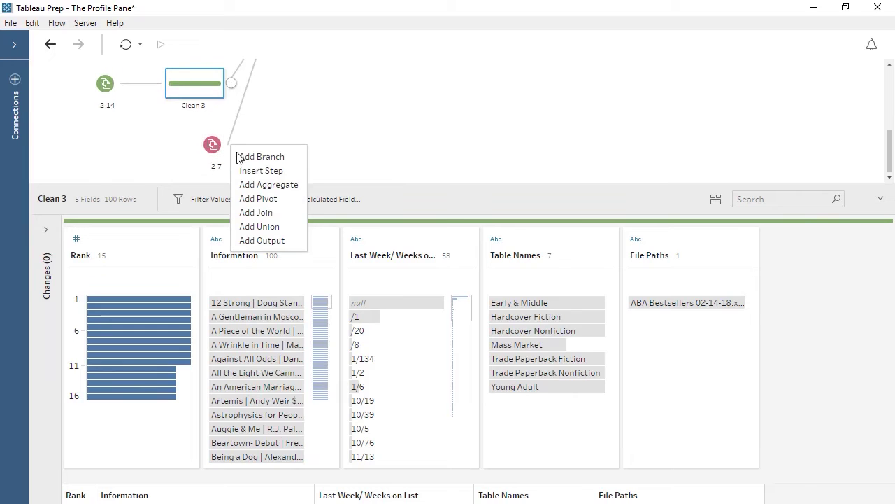
click(246, 168)
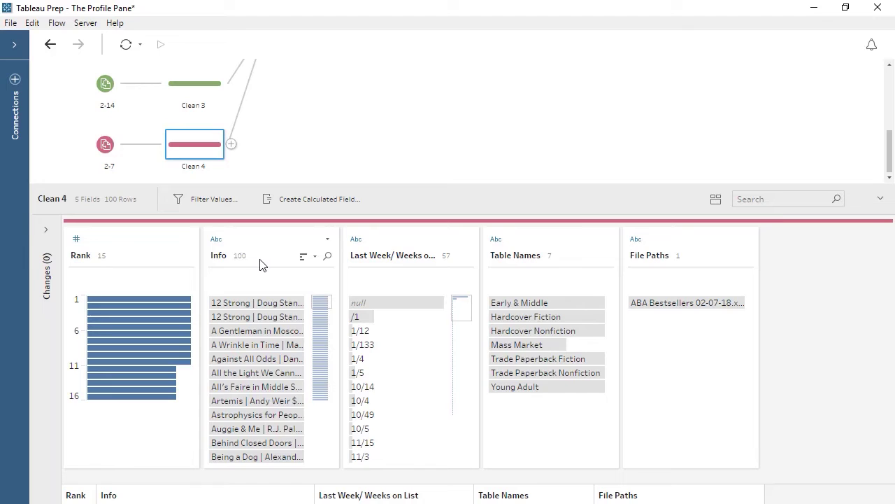
click(210, 91)
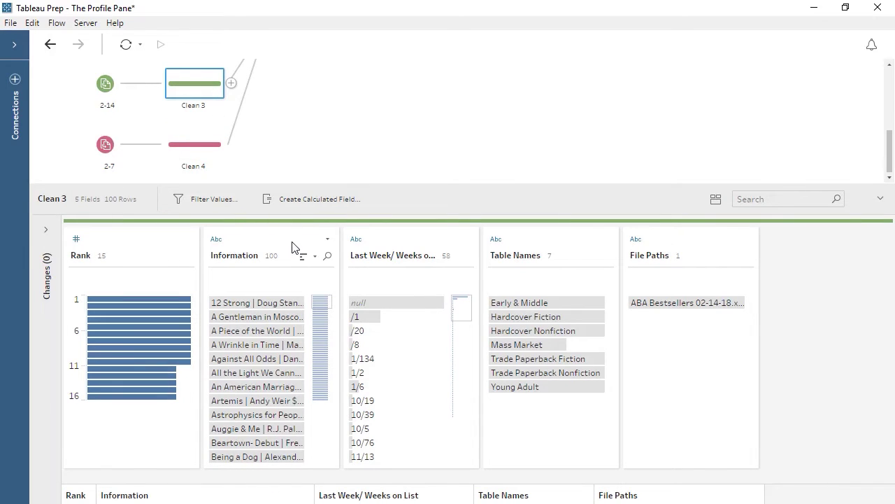
scroll(306, 164, up, 2)
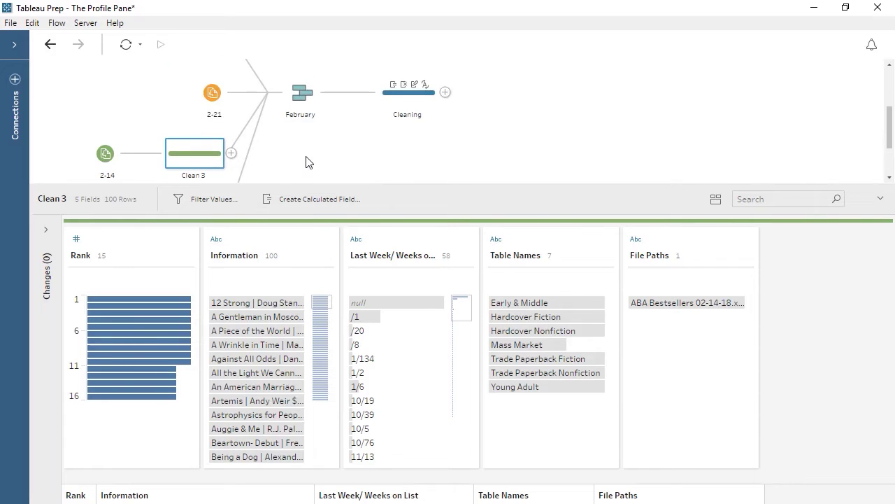
Step: In the February union, merge the mismatched Information field into Info, leaving 6 fields and 400 rows
click(302, 105)
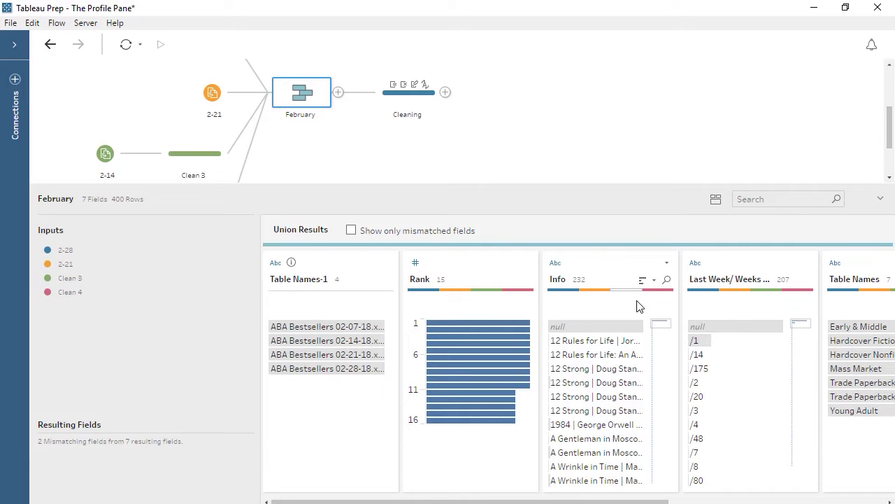
click(351, 231)
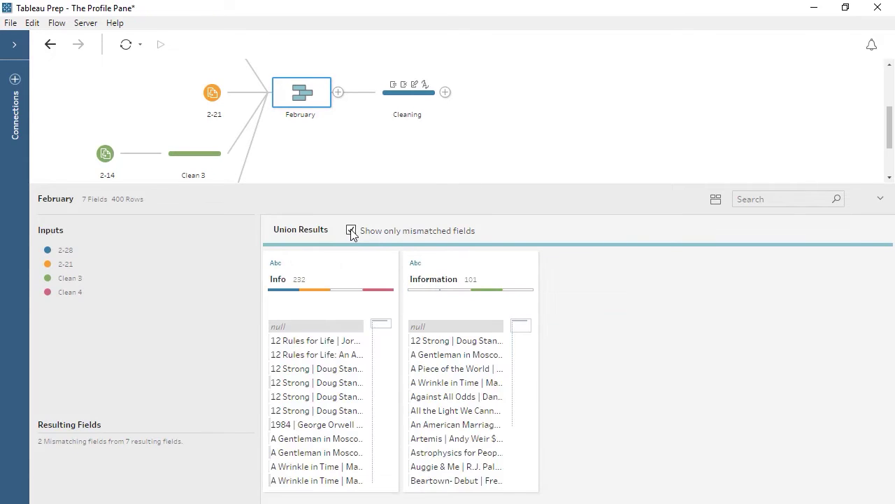
drag(488, 266, 325, 271)
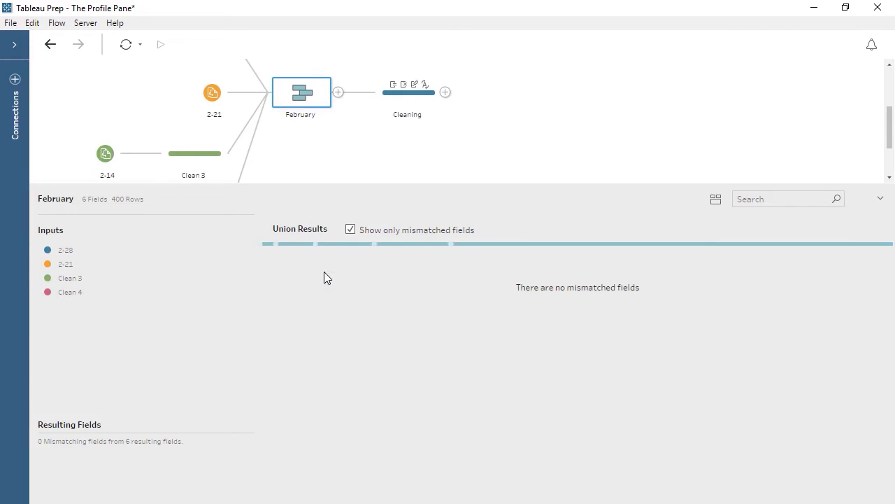
click(390, 105)
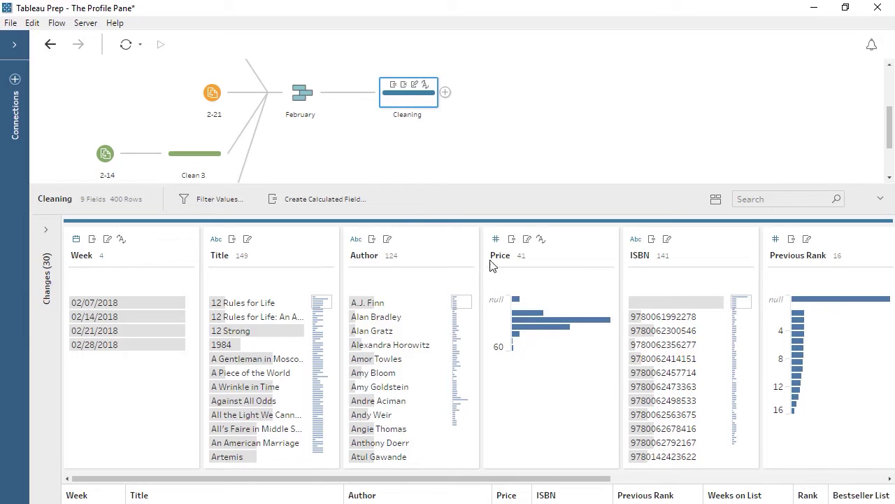
Step: Highlight the 15 null-ISBN rows in the Cleaning profile to trace them to week 02/21/2018
mouse_move(516, 301)
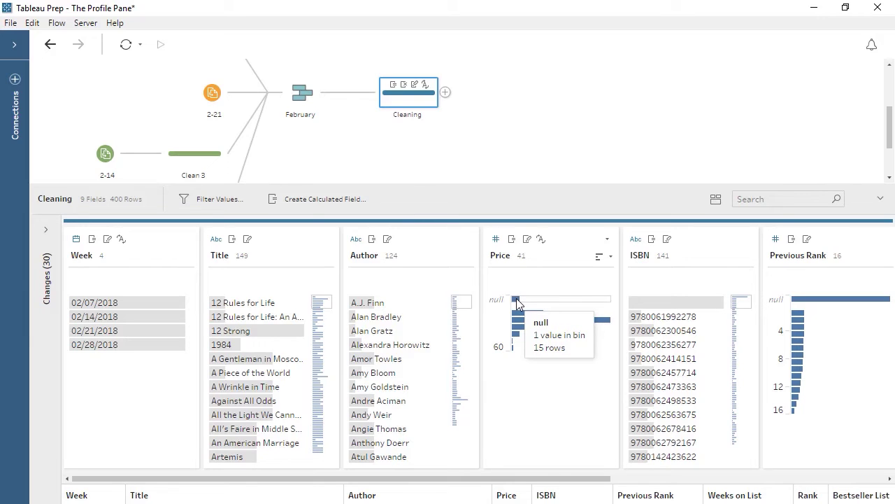
mouse_move(636, 303)
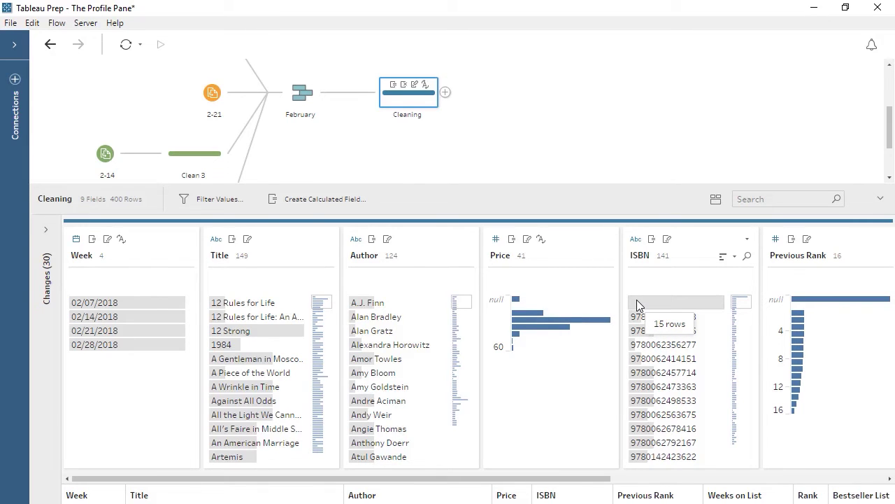
click(636, 303)
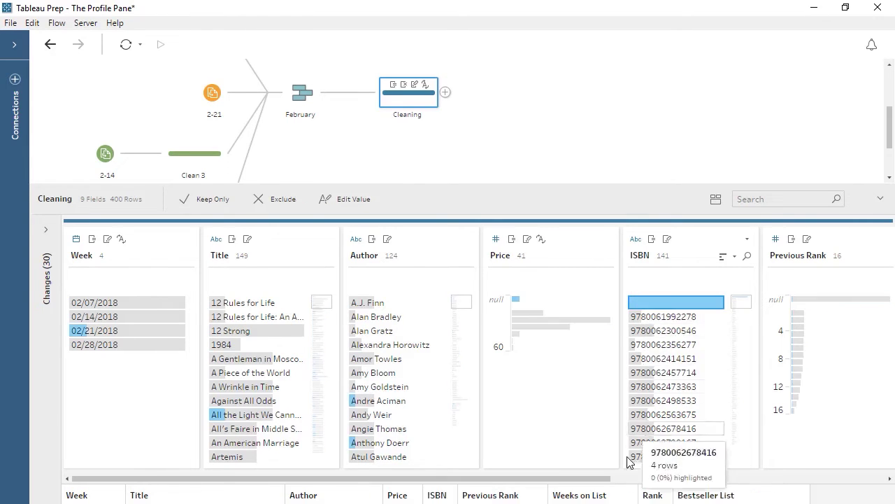
drag(608, 479, 553, 496)
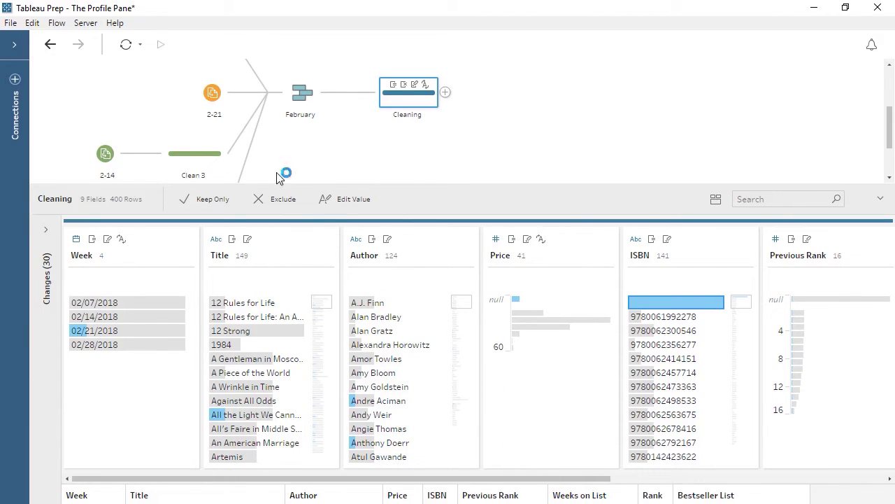
Step: Insert a Clean 5 step after the 2-21 input
click(225, 95)
click(230, 92)
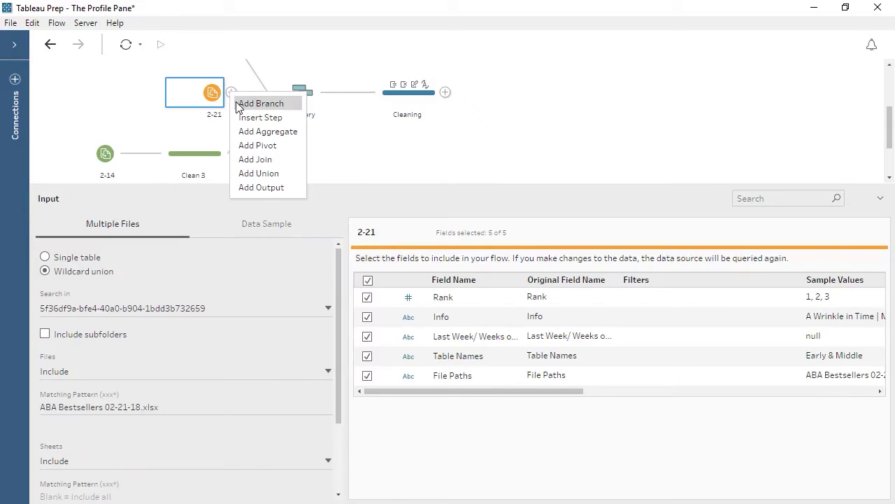
click(241, 118)
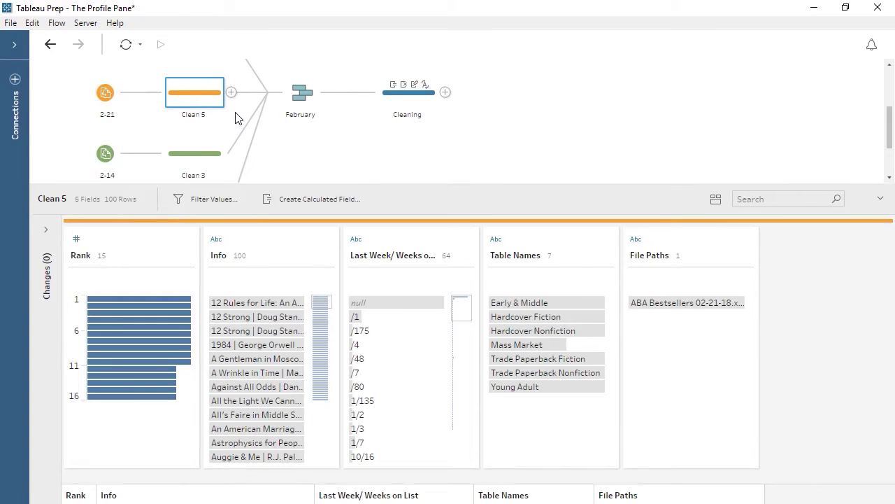
Step: Highlight the Trade Paperback Fiction rows and check them in the data grid before returning to the profile
click(535, 359)
click(715, 200)
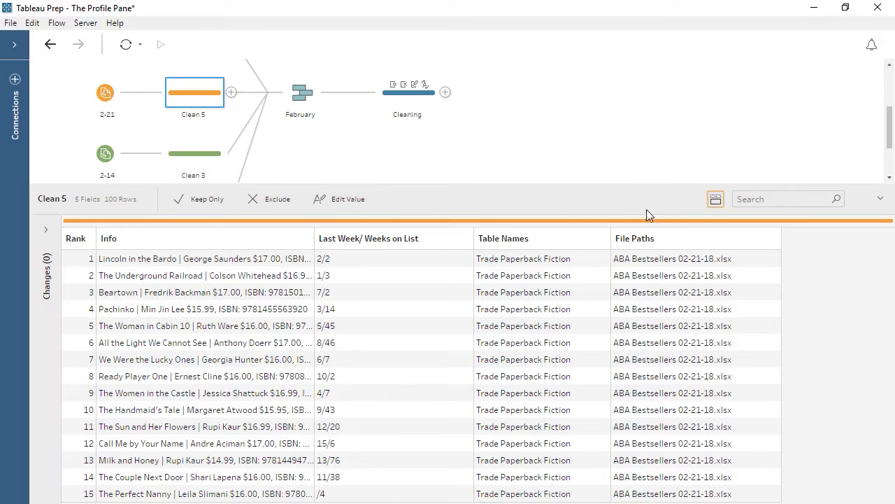
click(714, 200)
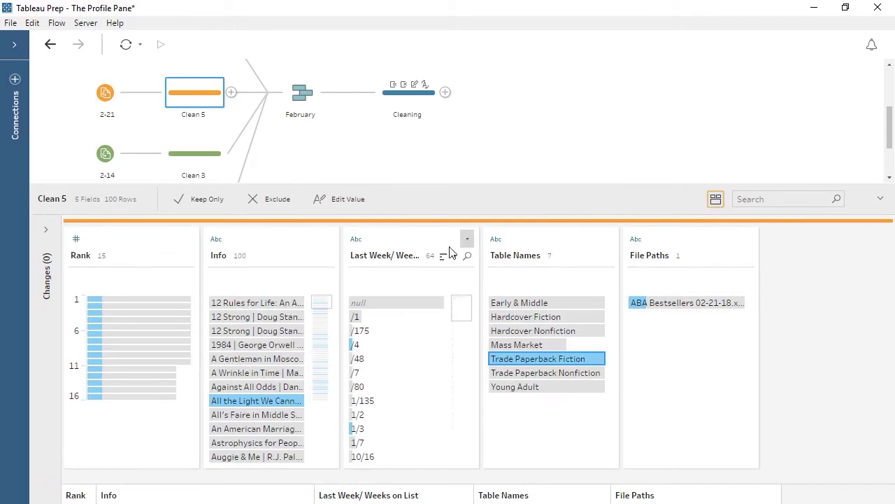
Step: Redefine Info in Clean 5 with a REGEXP_REPLACE calculation turning ', ISBN:' into ' | ISBN:'
click(326, 238)
click(345, 401)
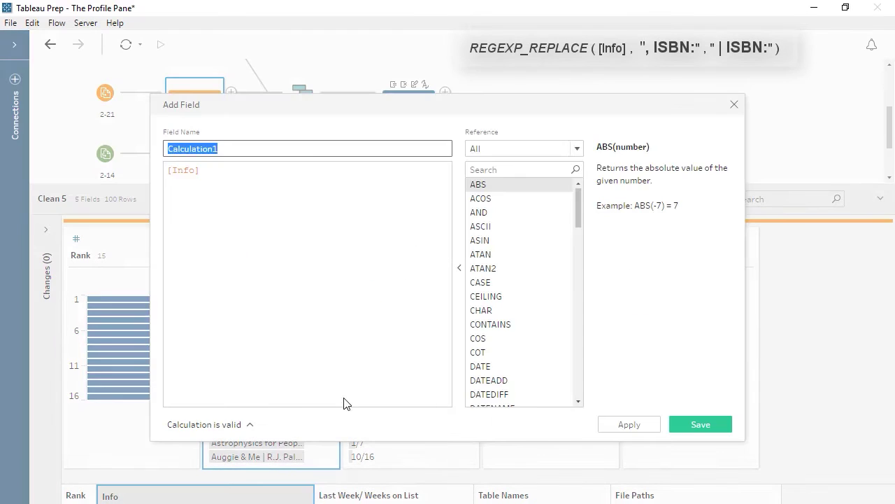
text(Info)
double_click(165, 172)
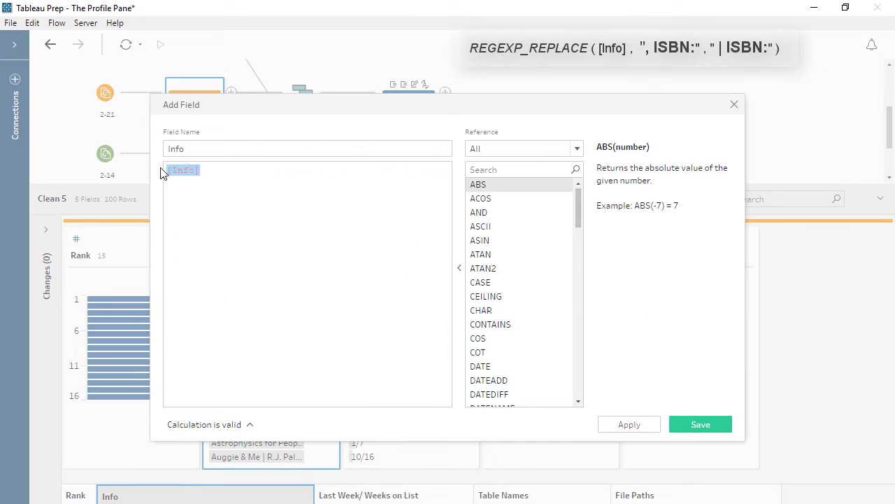
text(REGEXP_REPLACE([Info], ", ISBN:", " | ISBN:"))
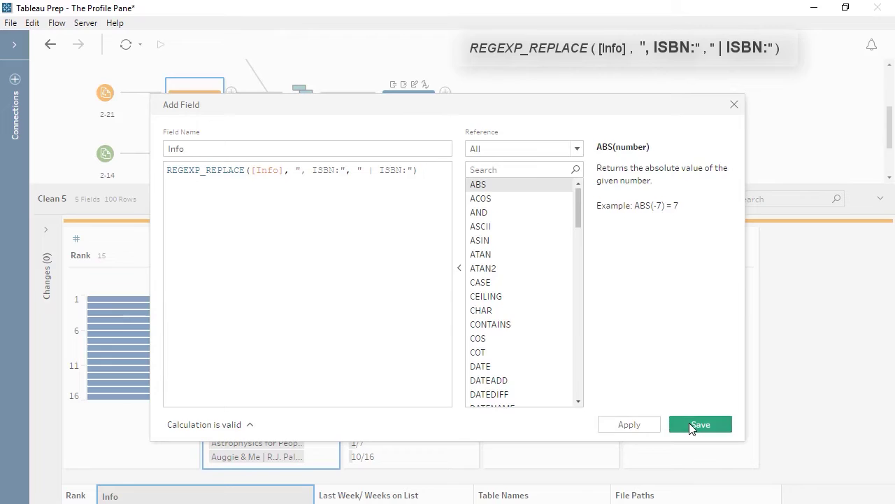
click(689, 423)
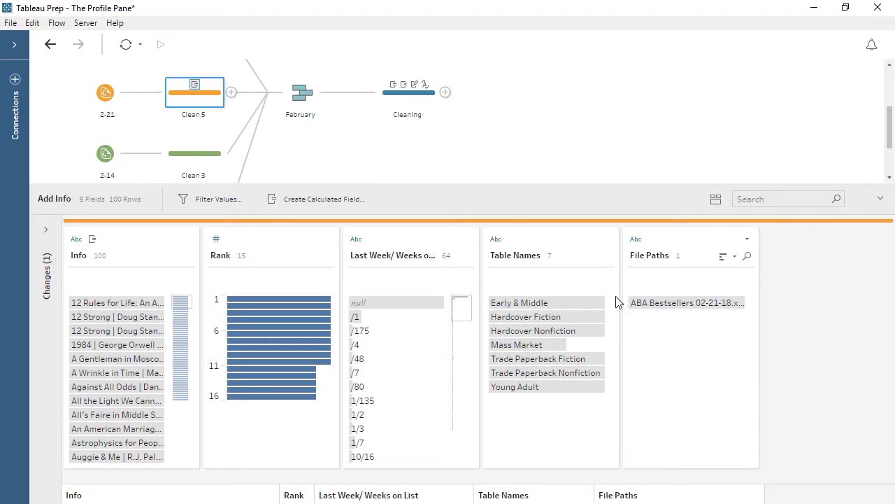
click(418, 102)
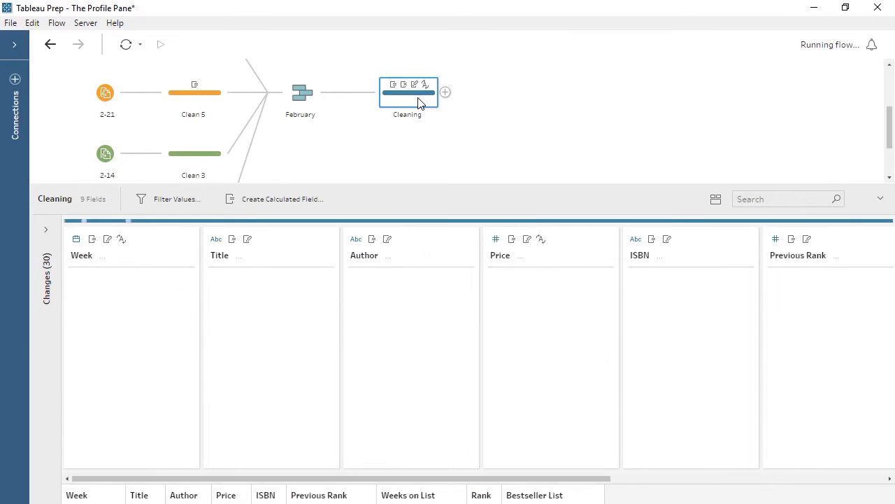
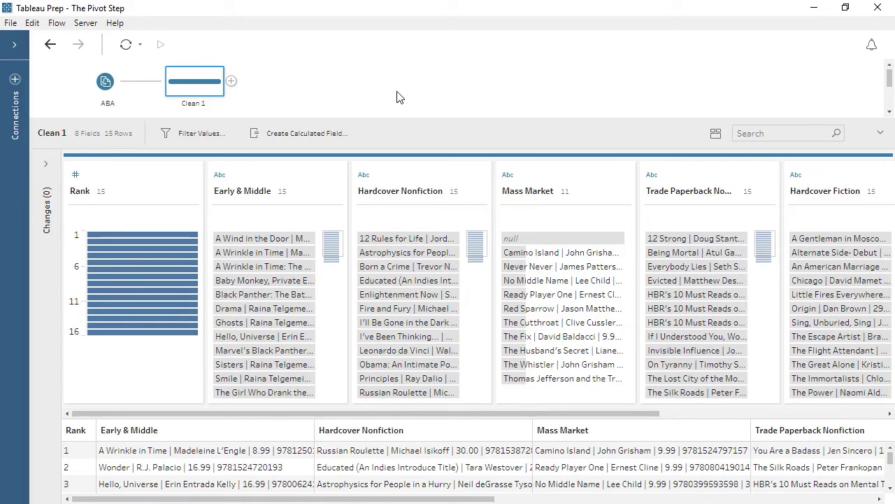
Step: Insert a Pivot step directly after Clean 1 in the ABA flow
click(232, 83)
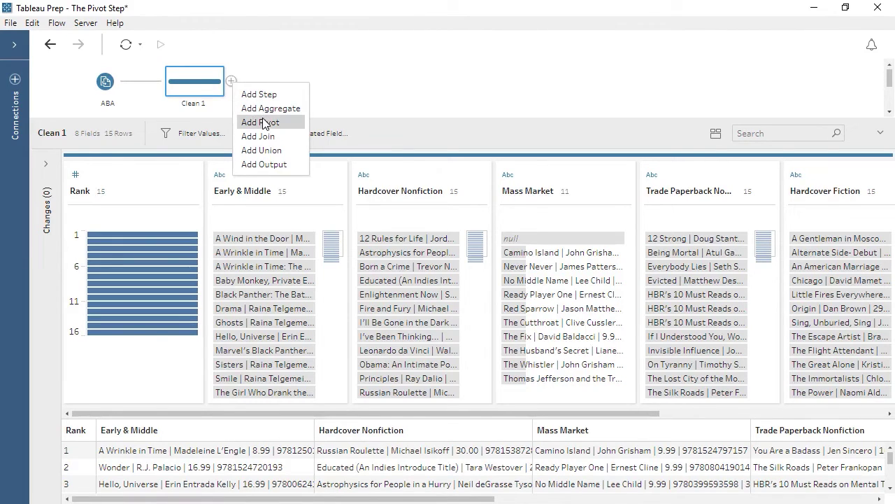
click(263, 123)
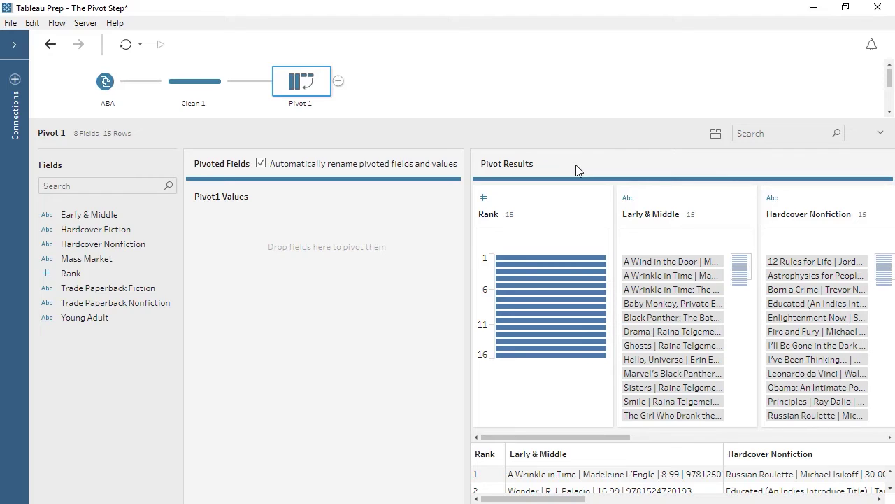
Step: Pivot the seven list columns, Early & Middle through Young Adult but not Rank, into Pivot1 Values
click(117, 215)
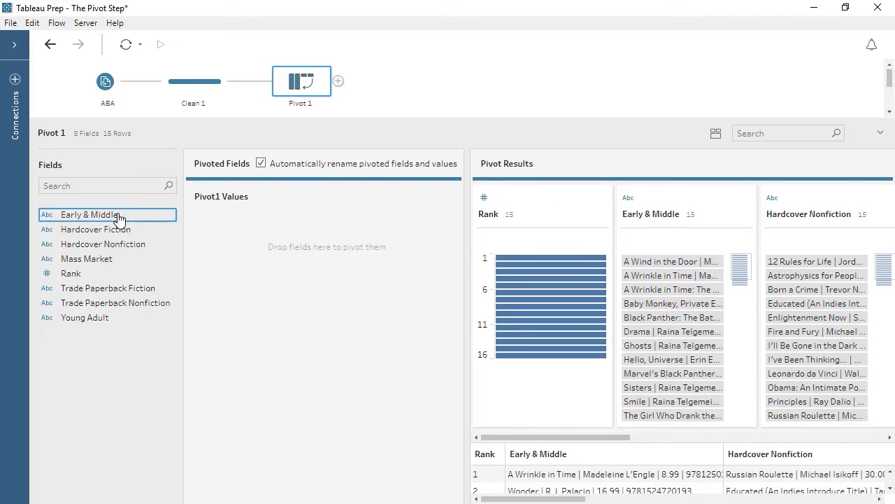
shift+click(121, 320)
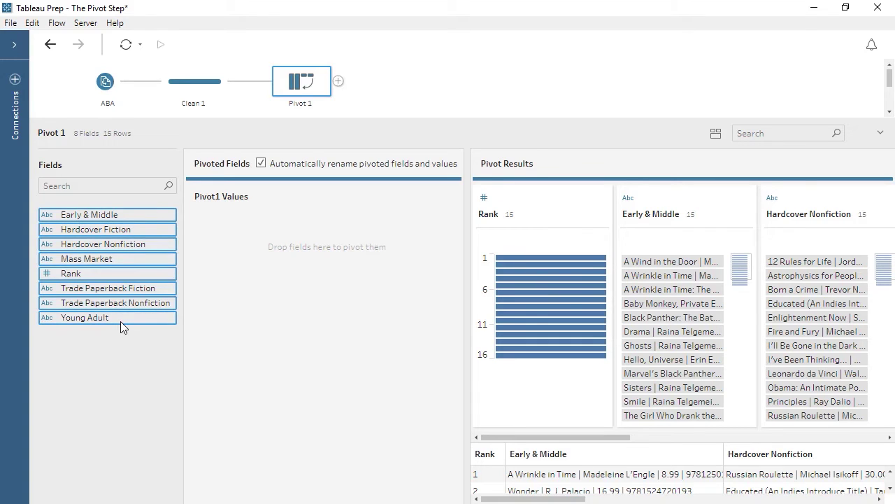
ctrl+click(116, 273)
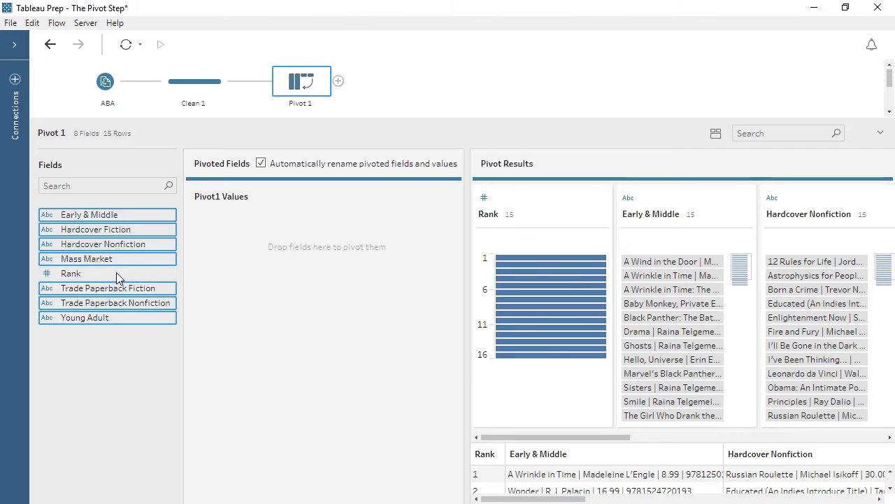
drag(117, 241, 239, 235)
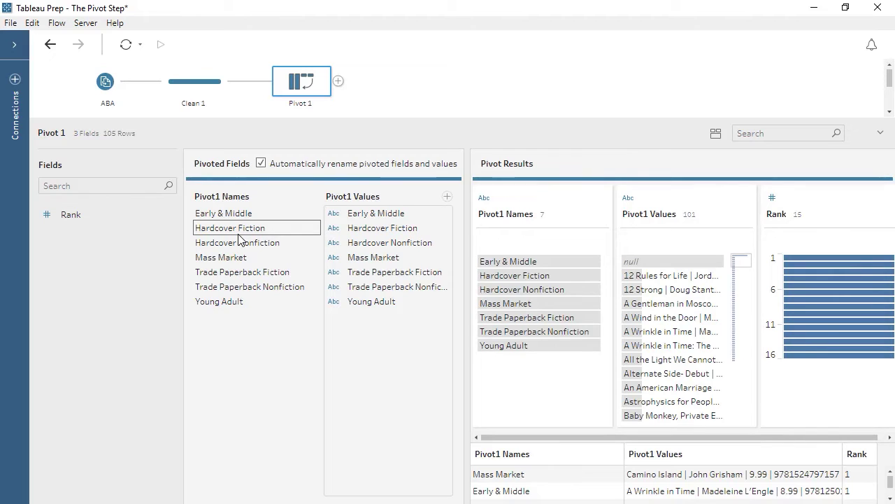
drag(240, 240, 470, 217)
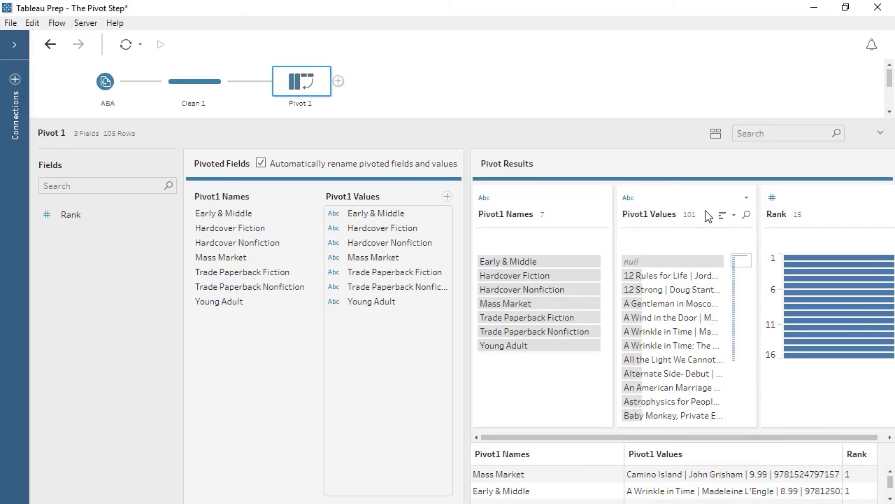
Step: Rename Pivot1 Names to List and Pivot1 Values to Info, leaving Rank as its own field
click(520, 219)
double_click(520, 219)
text(List)
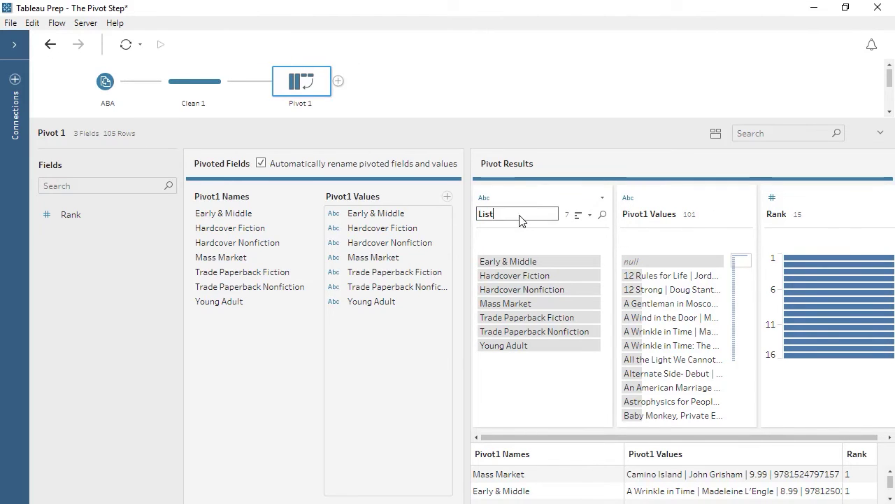
double_click(638, 215)
text(Info)
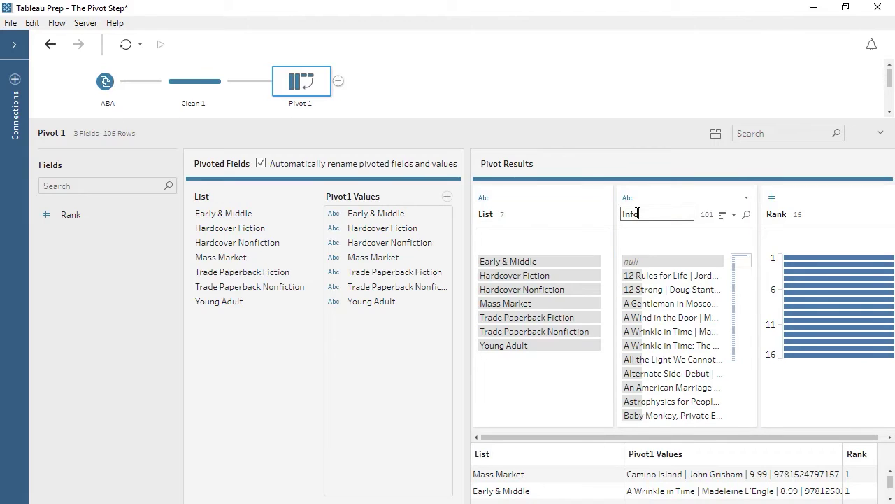
key(Return)
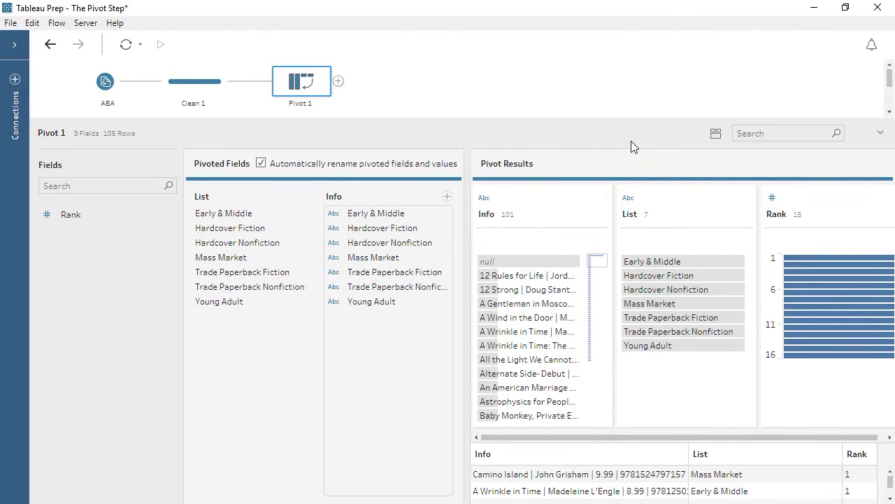
drag(114, 216, 340, 332)
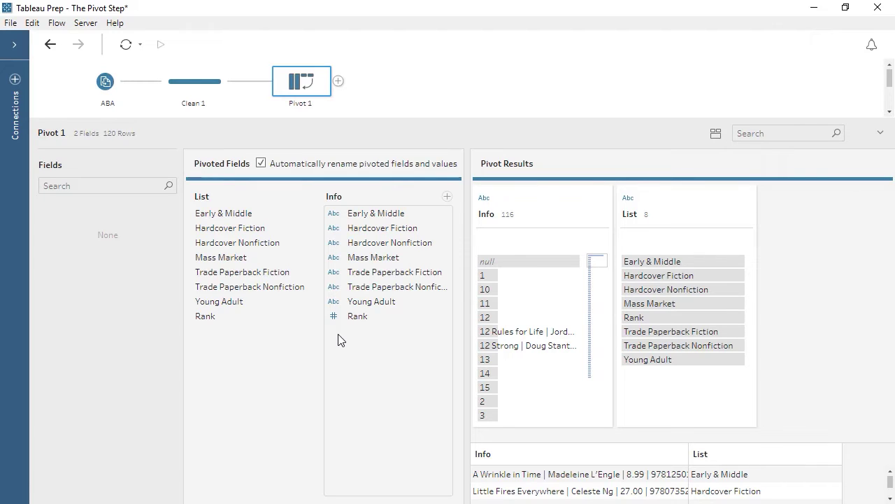
drag(353, 325, 84, 253)
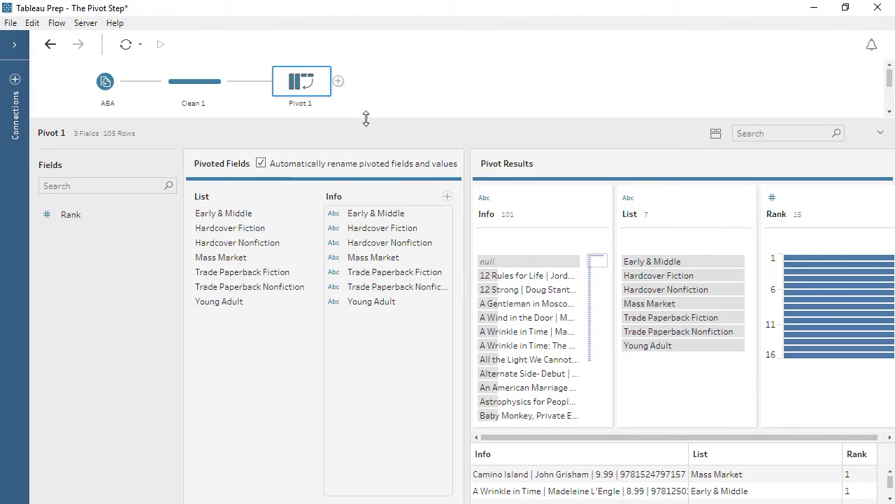
Step: Scroll to the NYT flow and inspect the fields of its Clean 2 step
scroll(394, 108, down, 3)
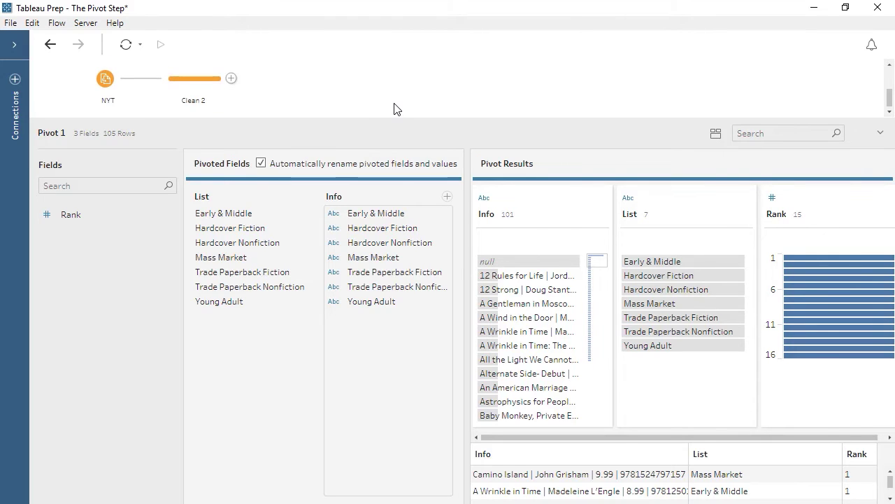
click(196, 85)
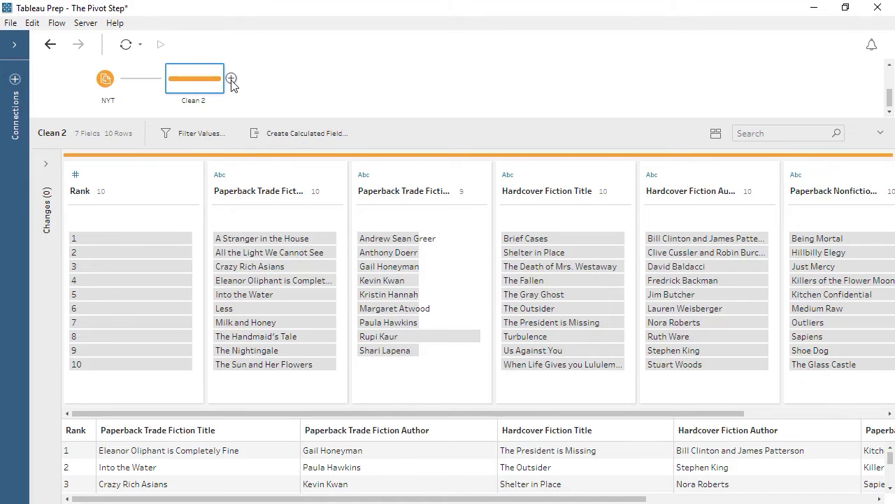
click(231, 78)
Step: Add a Pivot after Clean 2 that pivots the three Author fields into Pivot1 Values
click(256, 120)
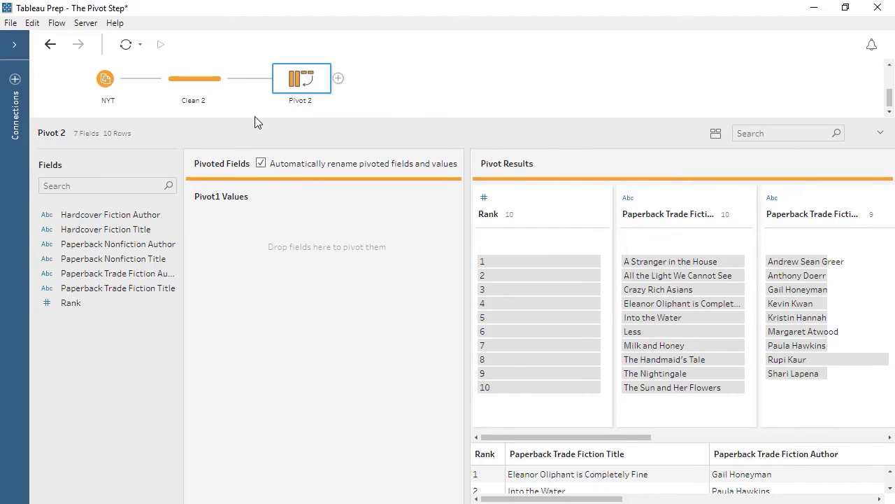
click(155, 215)
ctrl+click(159, 245)
ctrl+click(160, 274)
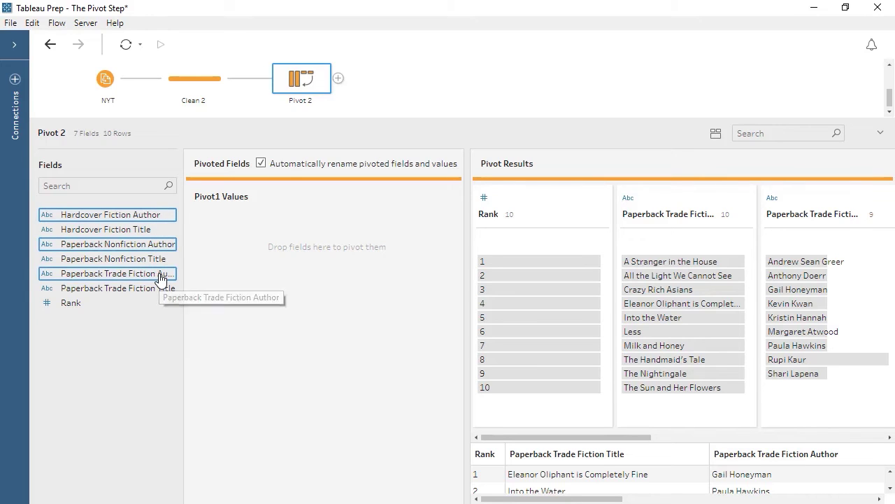
drag(155, 249, 246, 252)
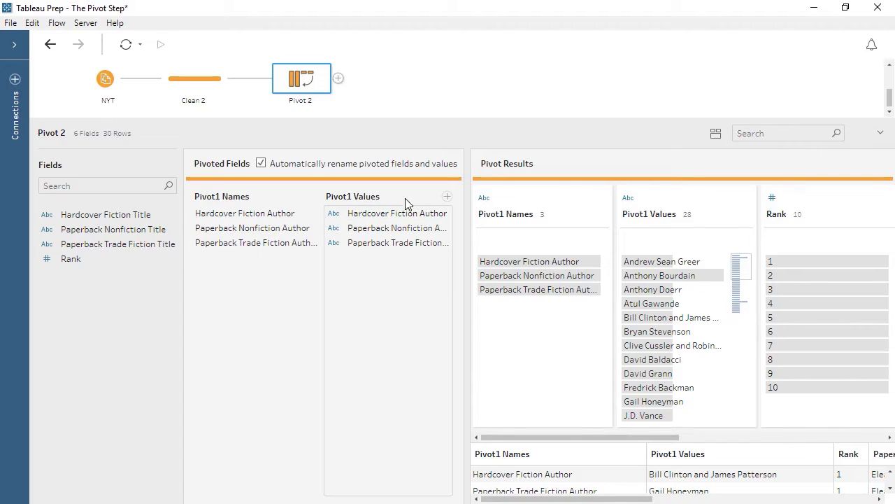
Step: Pivot the three Title fields into a second values column, Pivot1 Values2
click(447, 197)
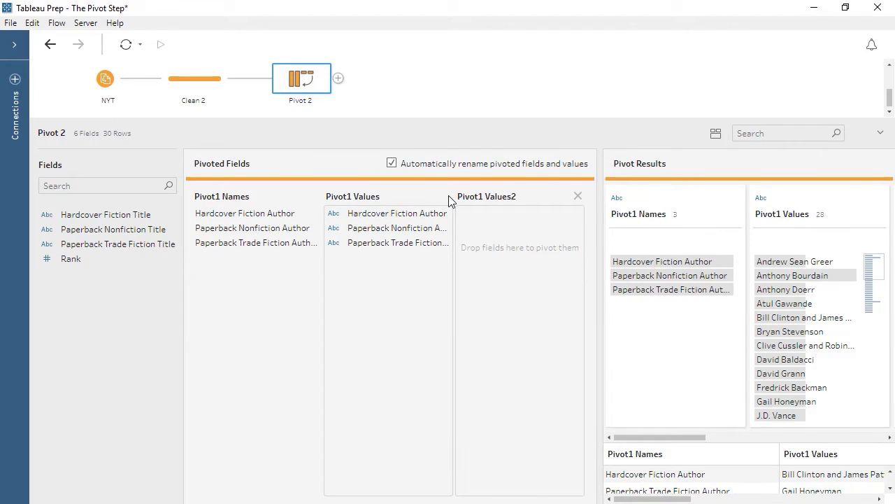
click(130, 218)
ctrl+click(131, 233)
ctrl+click(127, 247)
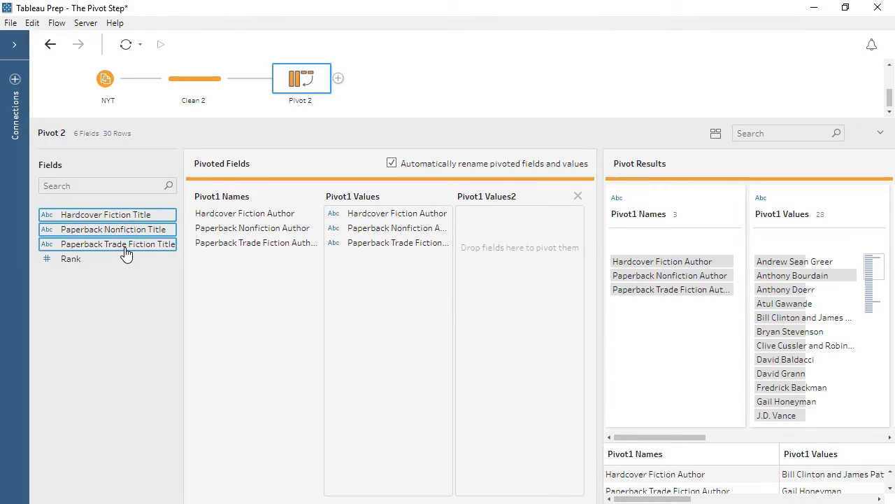
drag(127, 237, 470, 243)
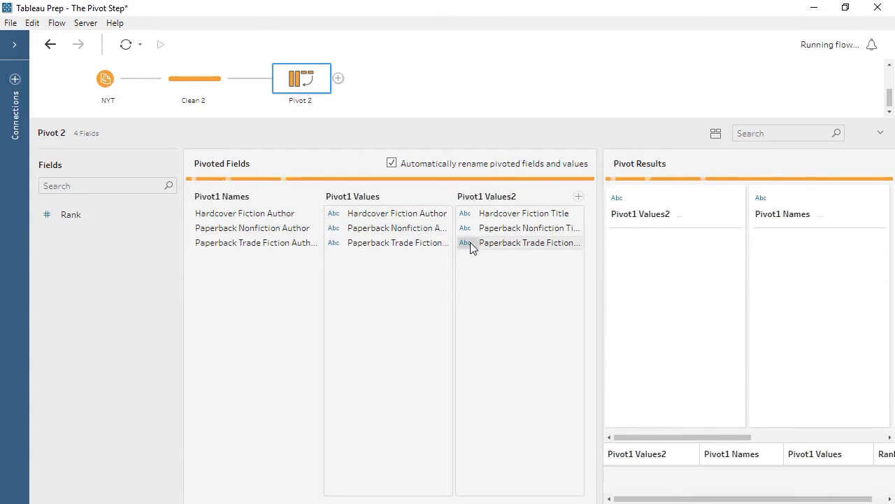
Step: Add a clean step after Pivot 2, renaming Pivot1 Values2, Names and Values to Title, List and Author
click(338, 78)
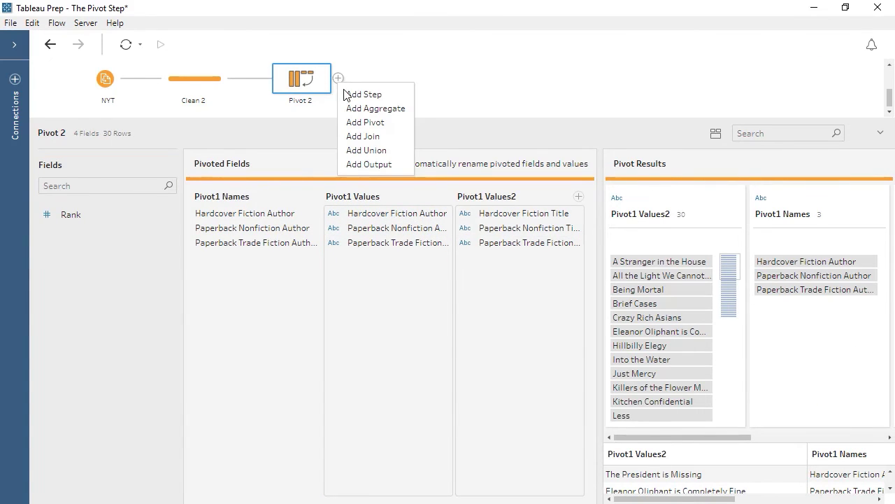
click(349, 92)
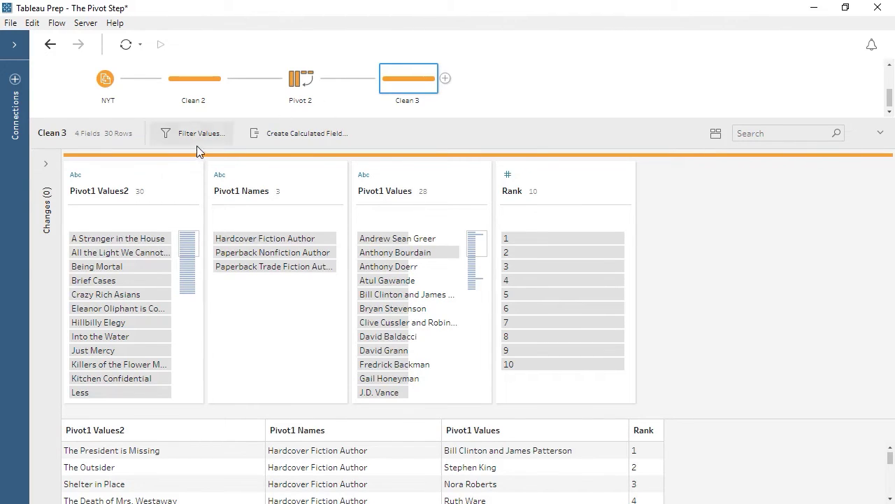
double_click(110, 194)
text(Title)
key(Return)
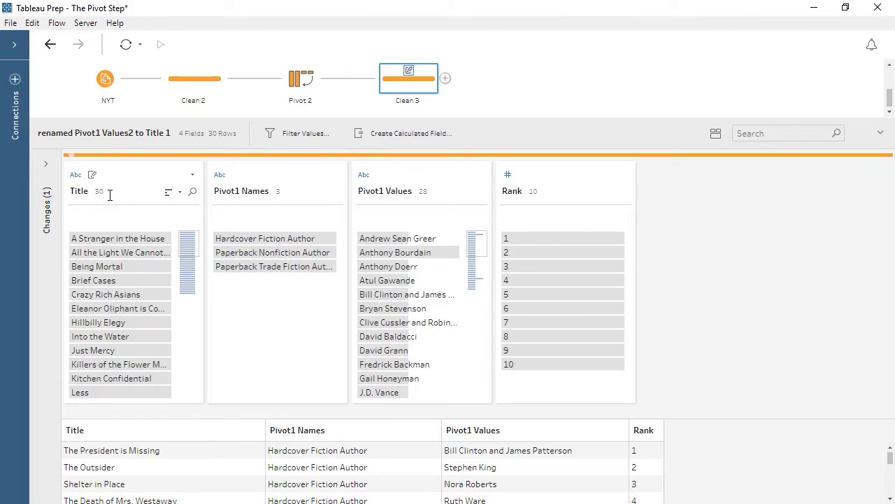
double_click(225, 192)
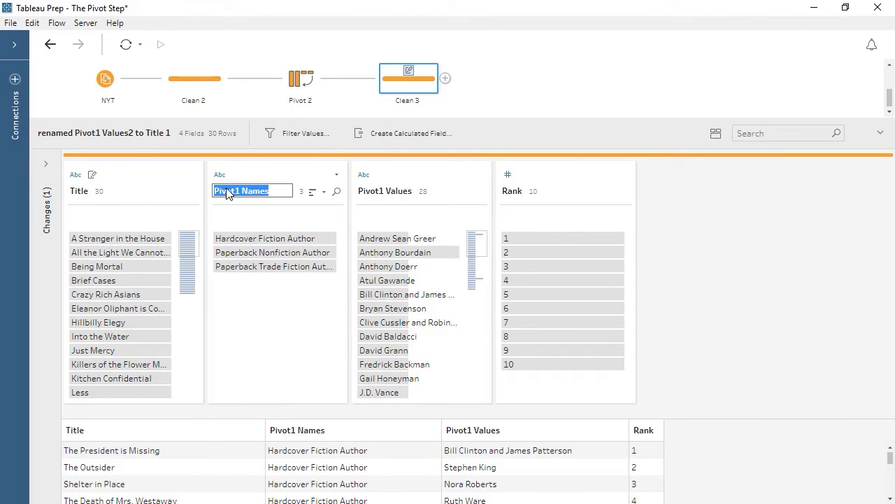
text(List)
key(Return)
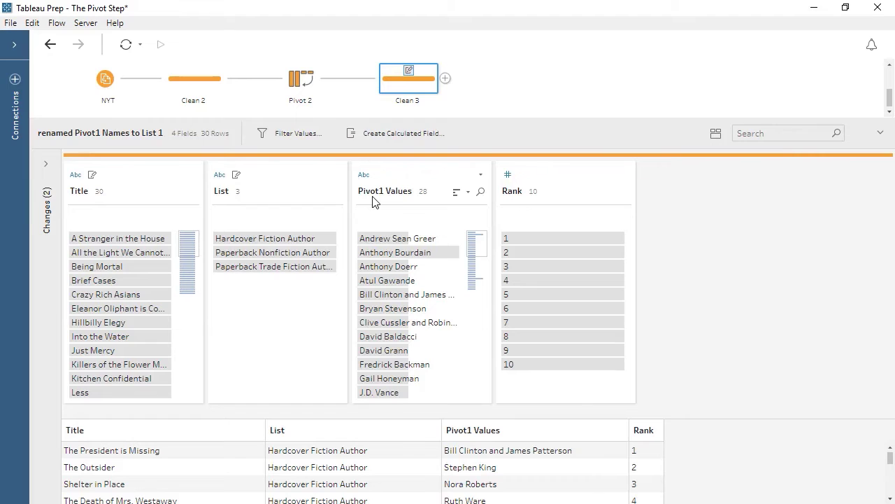
double_click(374, 199)
text(Author)
key(Return)
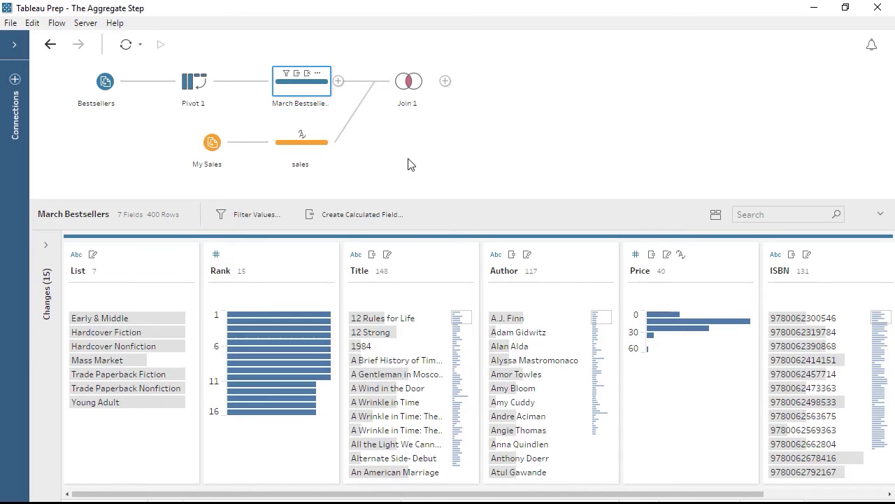
Step: Review the March Bestsellers and sales data as individual rows and as field profiles
click(717, 215)
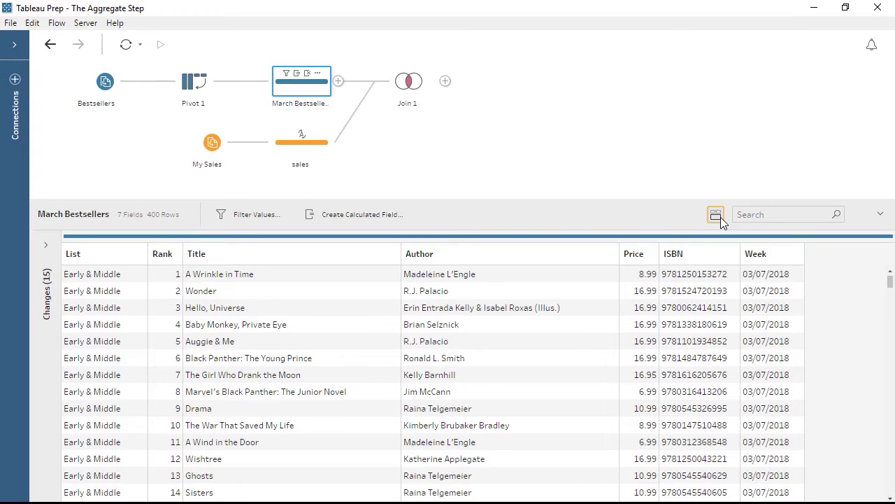
click(720, 217)
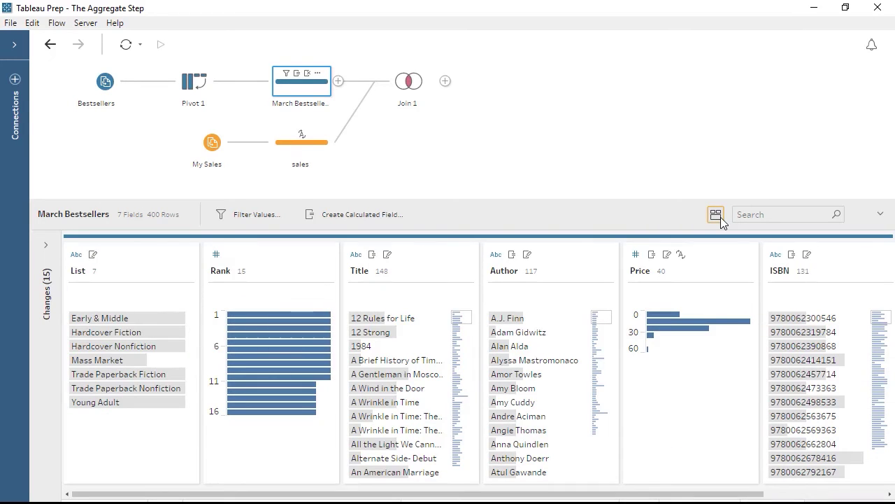
click(307, 158)
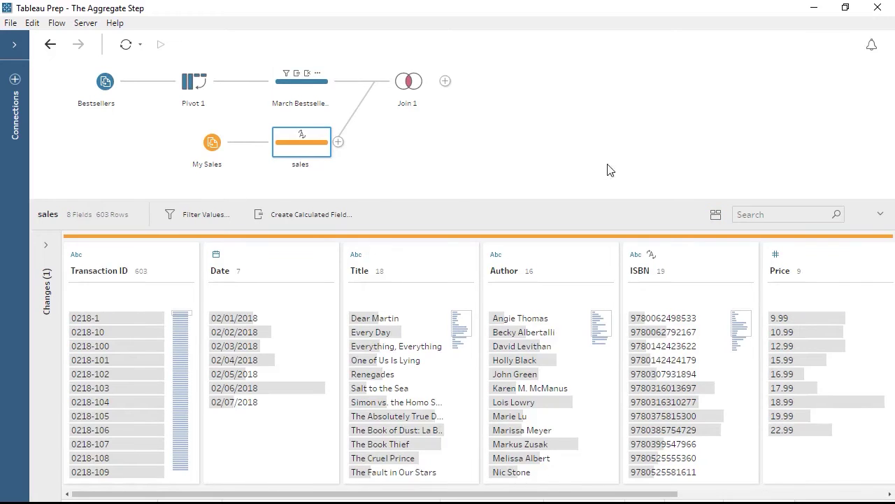
click(716, 214)
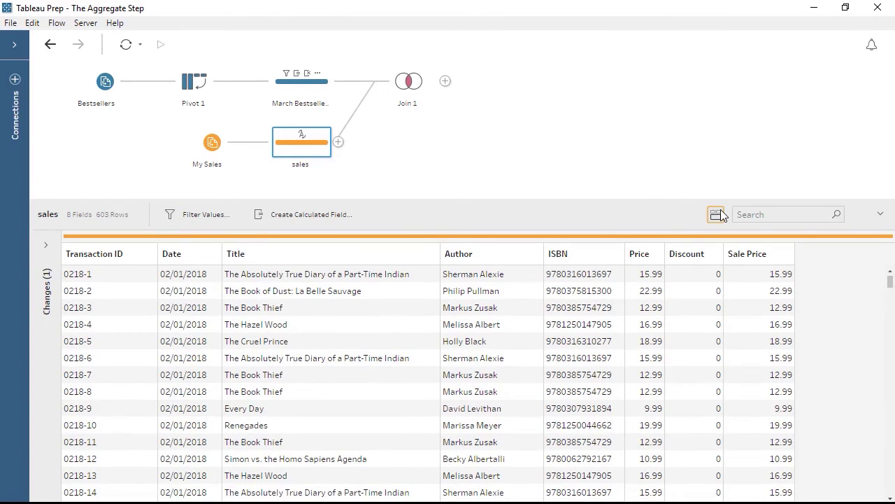
click(720, 213)
Step: Look over the Join 1 settings, then remove the Join 1 step
click(410, 91)
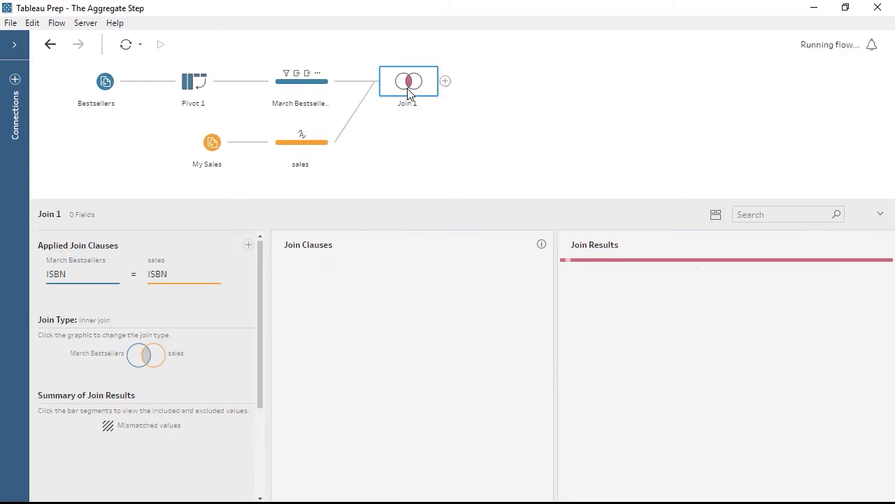
drag(260, 259, 260, 344)
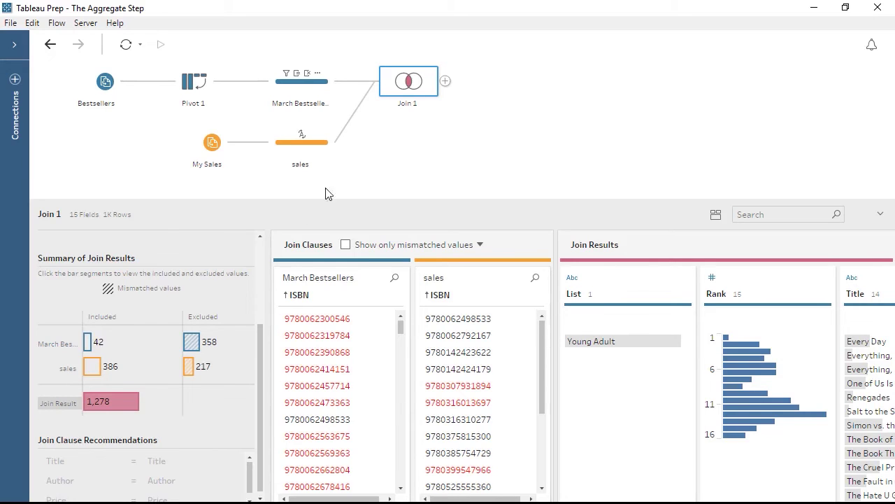
right_click(410, 90)
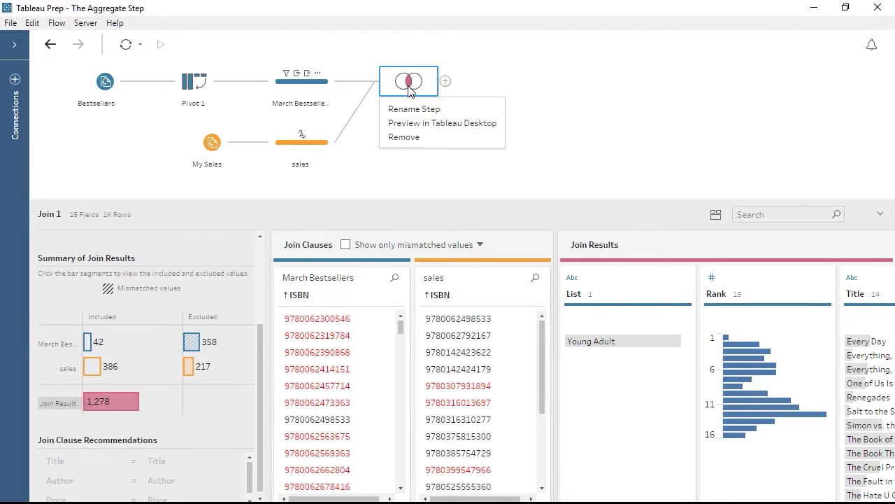
click(414, 137)
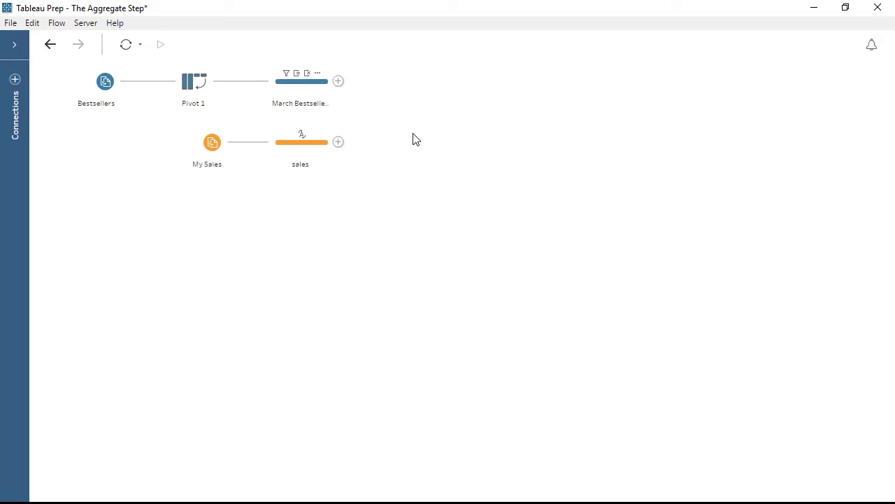
Step: Add an Aggregate step after sales with ISBN as the grouped field
click(339, 142)
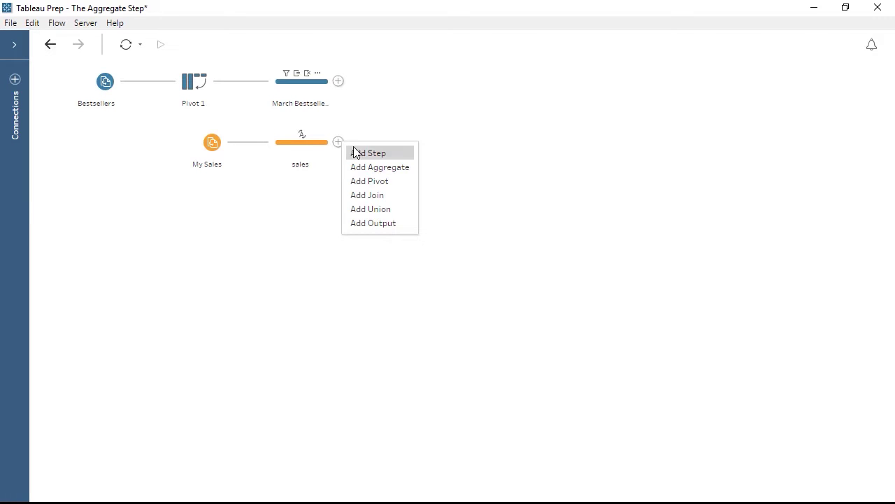
click(366, 169)
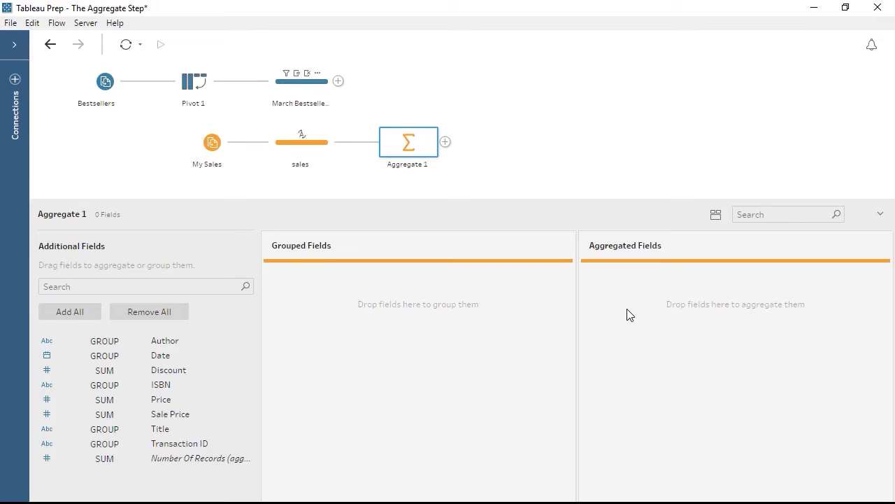
click(188, 383)
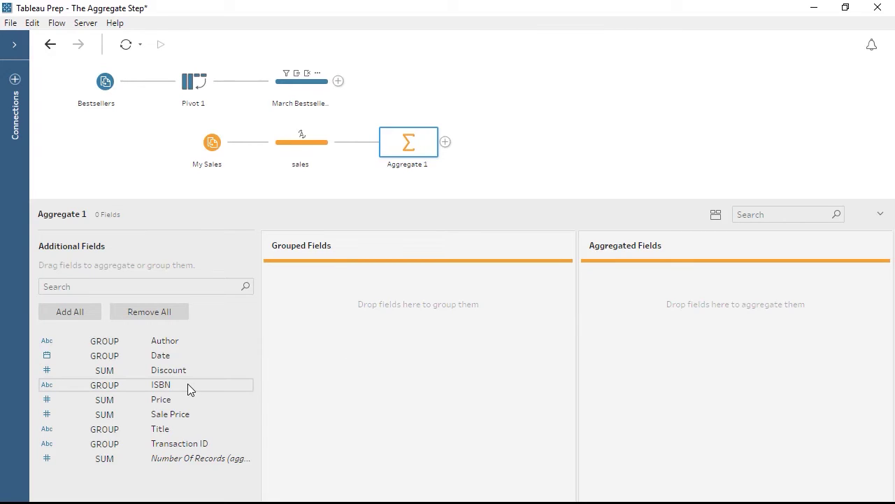
drag(188, 383, 332, 350)
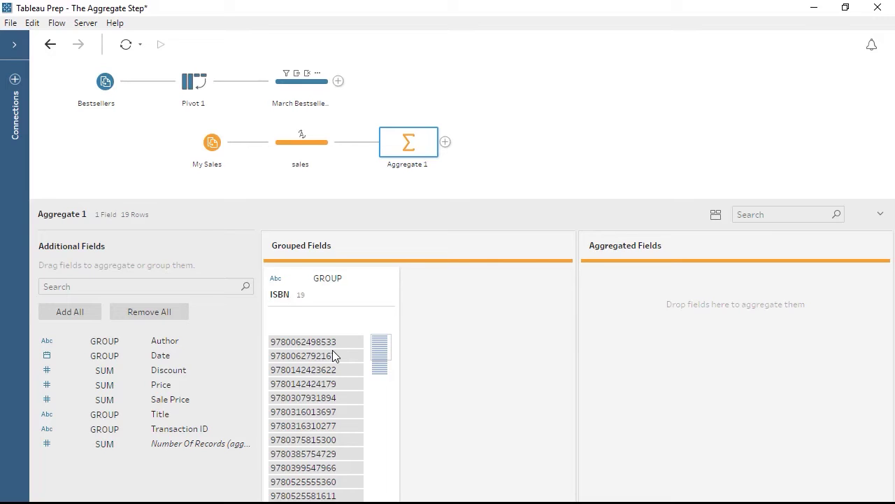
Step: Aggregate Transaction ID as a count and Discount as an Average per ISBN, then add a clean step
drag(195, 434, 591, 346)
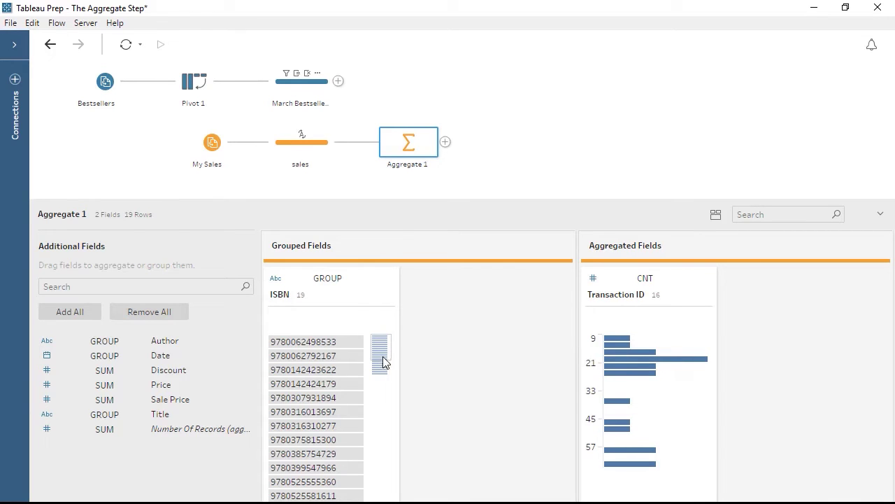
drag(208, 370, 764, 310)
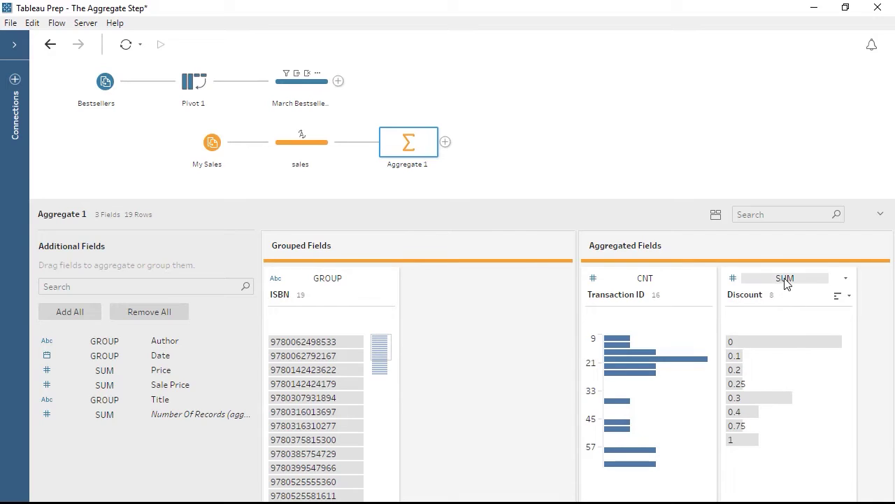
click(785, 279)
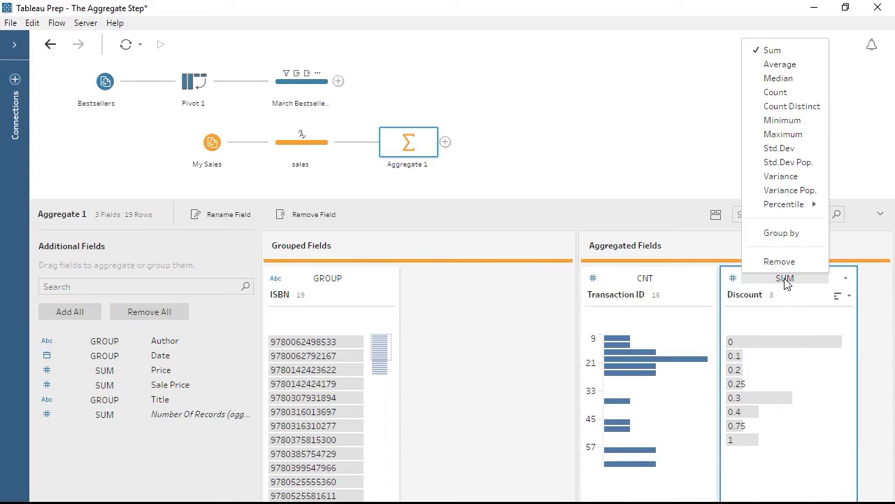
click(780, 64)
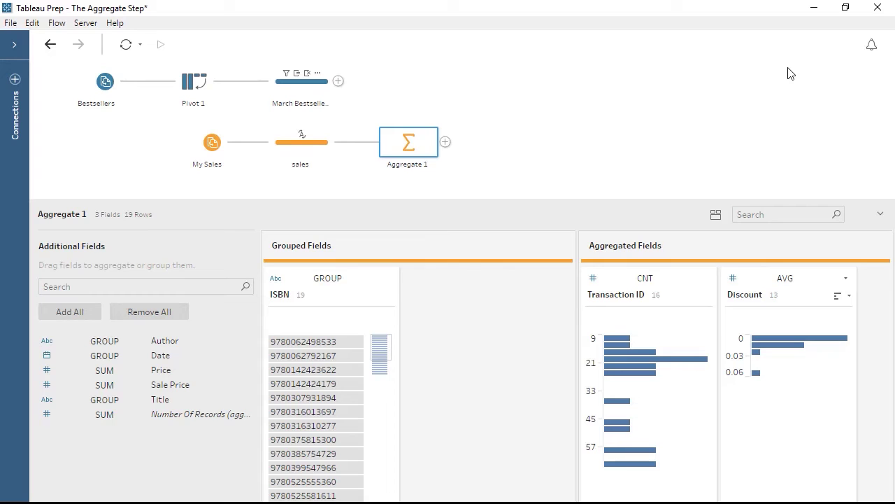
click(444, 143)
click(452, 150)
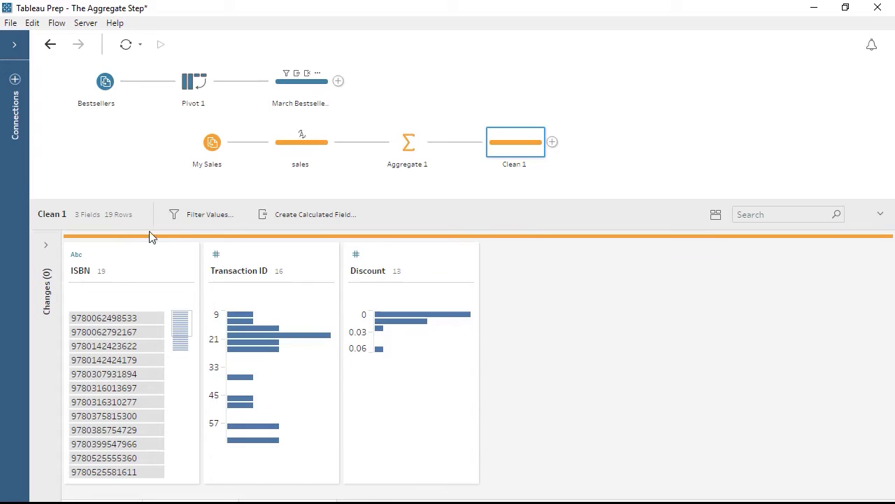
Step: In Clean 1, rename Transaction ID to Number of Books Sold and Discount to Avg Discount
double_click(243, 272)
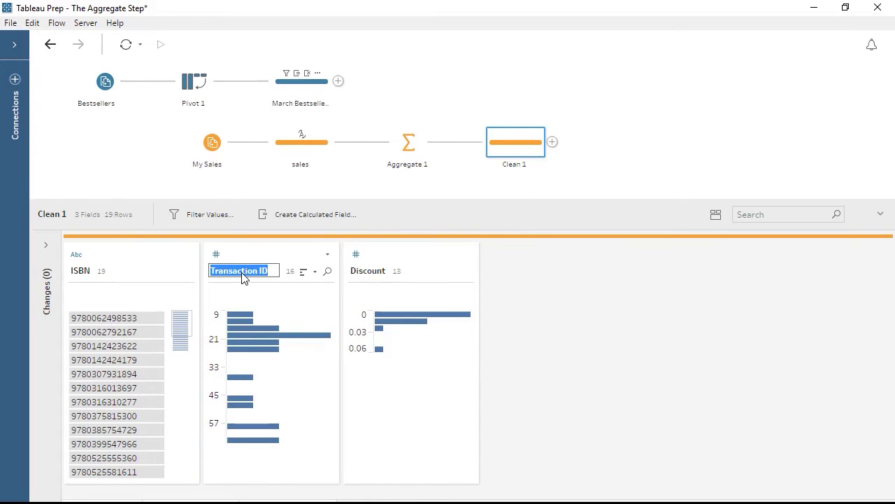
text(Number of Books Sold)
key(Return)
double_click(363, 273)
text(Avg Discount)
key(Return)
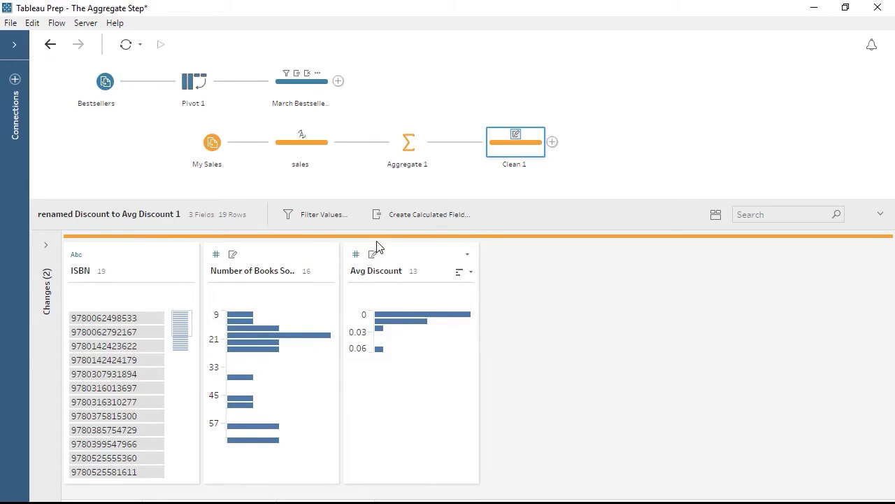
click(406, 151)
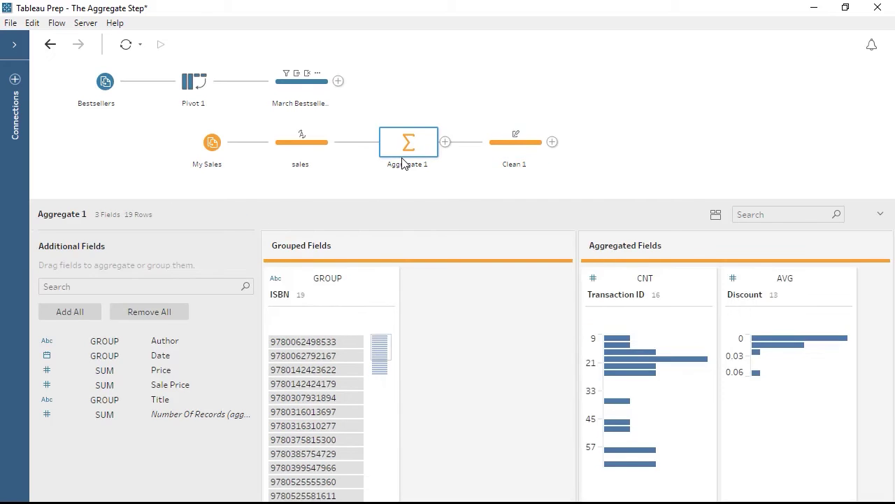
Step: Try grouping Aggregate 1 by Author, Title and Date, previewing Clean 1's results each time
drag(186, 341, 441, 360)
drag(160, 385, 503, 342)
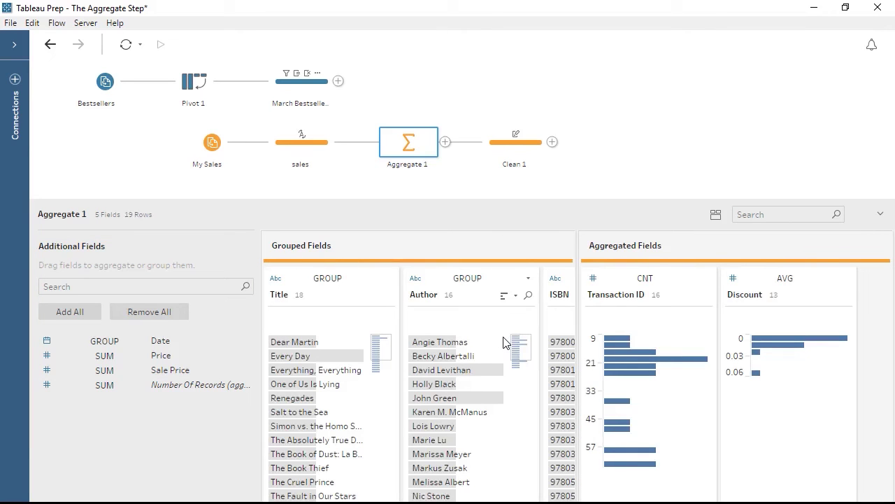
click(526, 151)
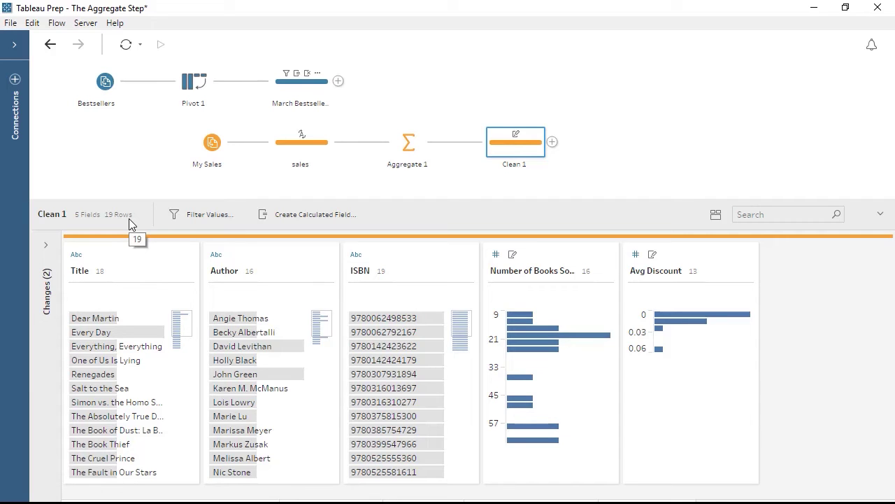
click(404, 156)
drag(162, 342, 336, 359)
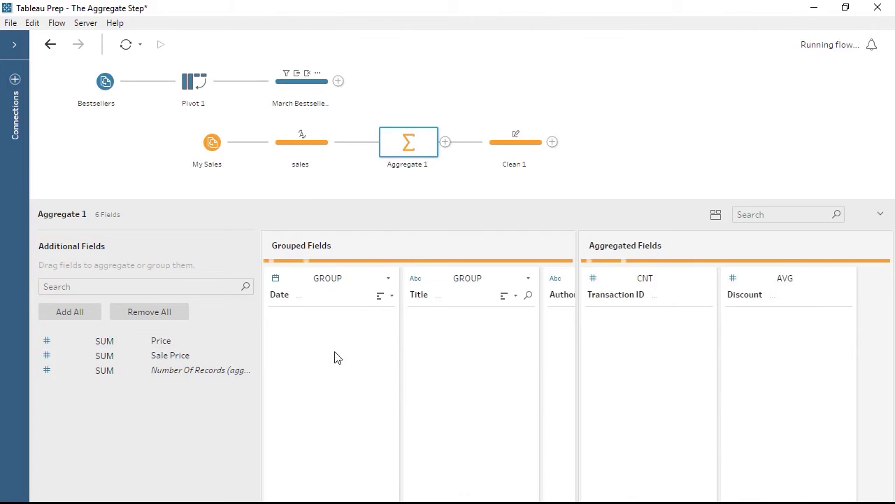
click(514, 152)
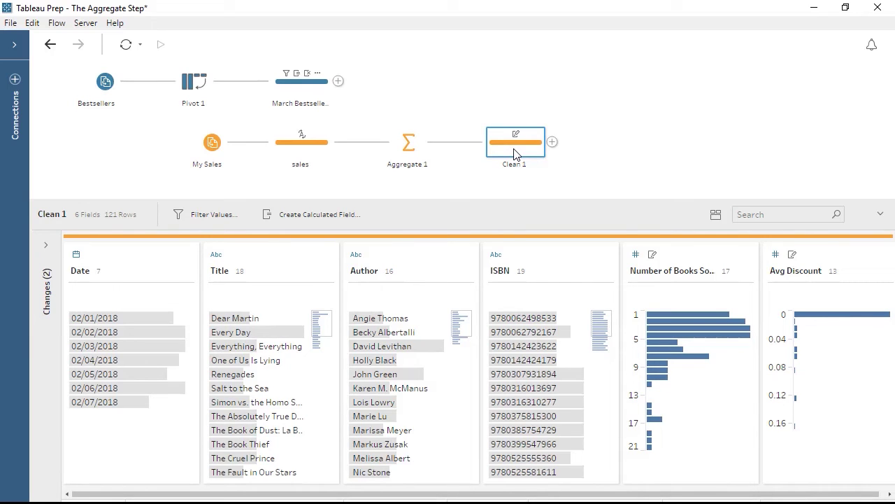
Step: Move Date and Title back out of the grouped fields and view Clean 1's results again
click(411, 149)
drag(356, 308, 168, 392)
drag(287, 297, 168, 358)
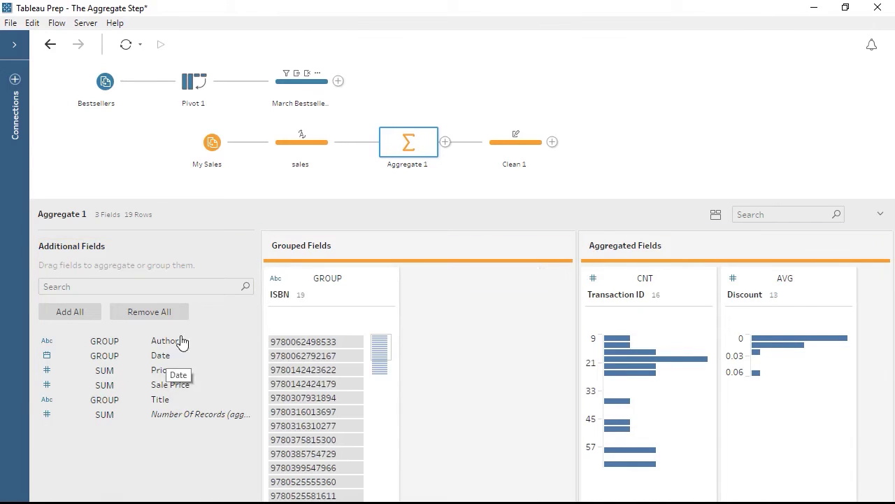
click(528, 155)
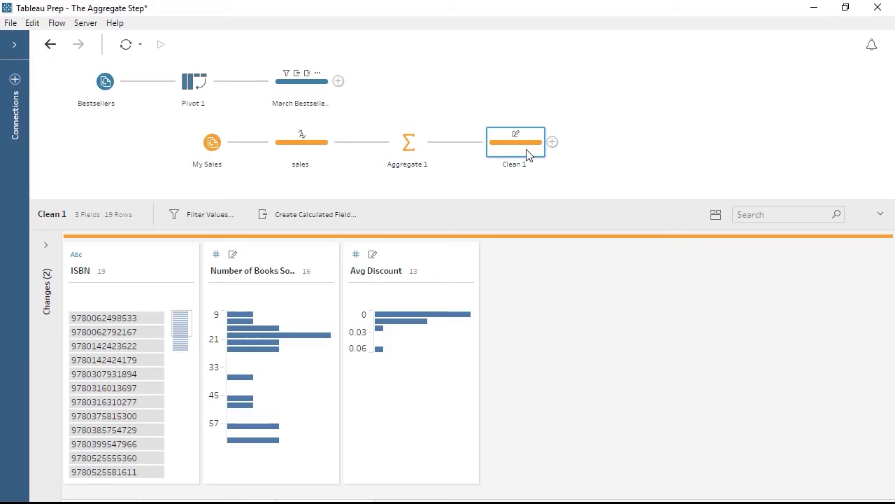
Step: Join Clean 1 with March Bestsellers and keep all March Bestsellers rows
drag(528, 155, 342, 83)
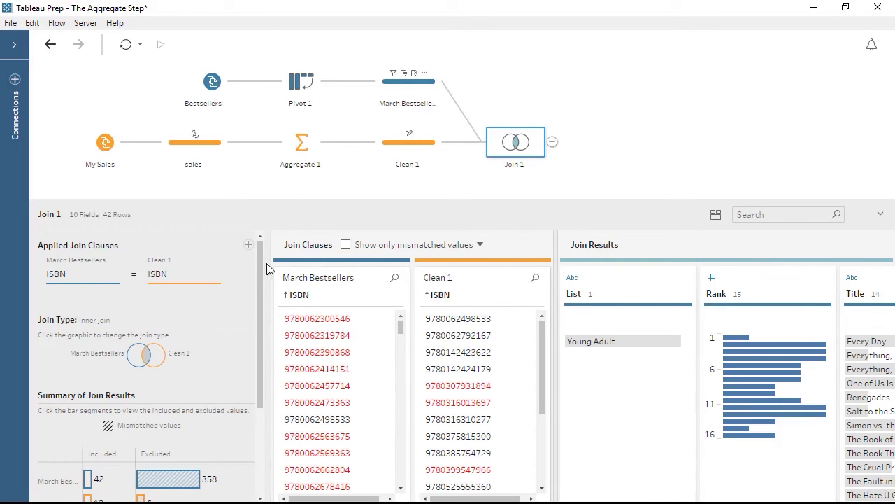
drag(260, 280, 252, 345)
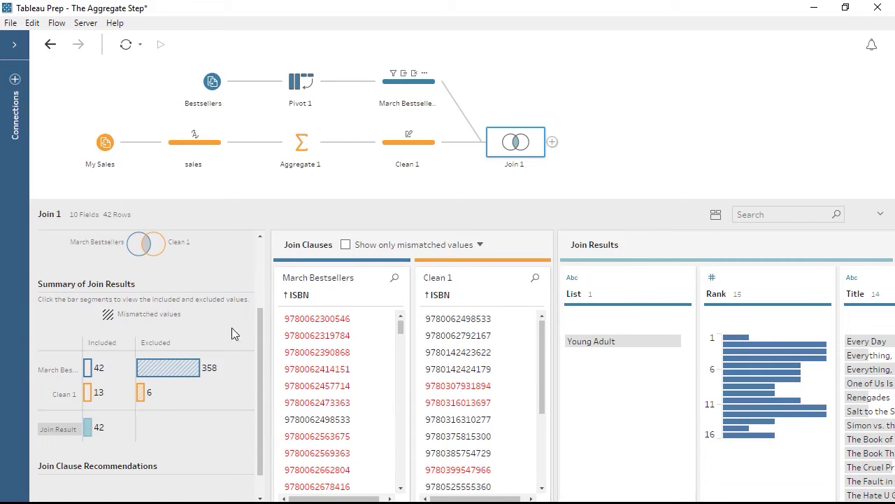
click(133, 252)
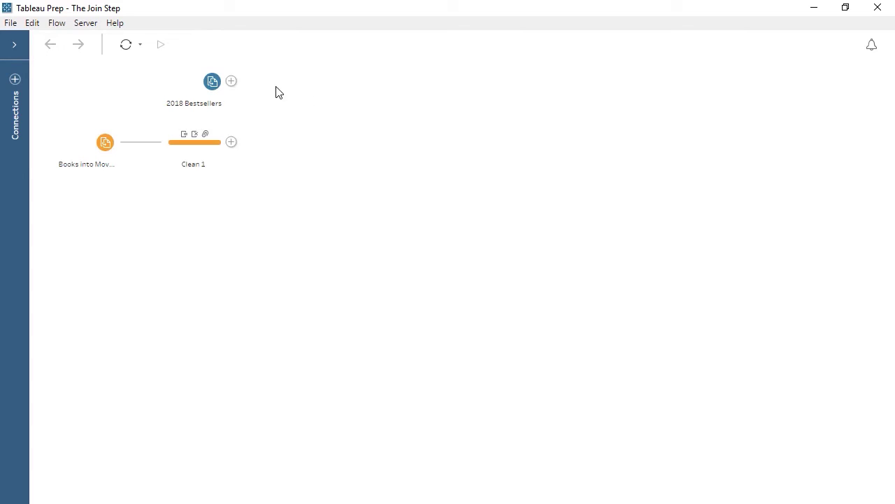
Step: Undo an unfinished Add Join step, then drop Clean 1 onto 2018 Bestsellers to create Join 1
click(232, 83)
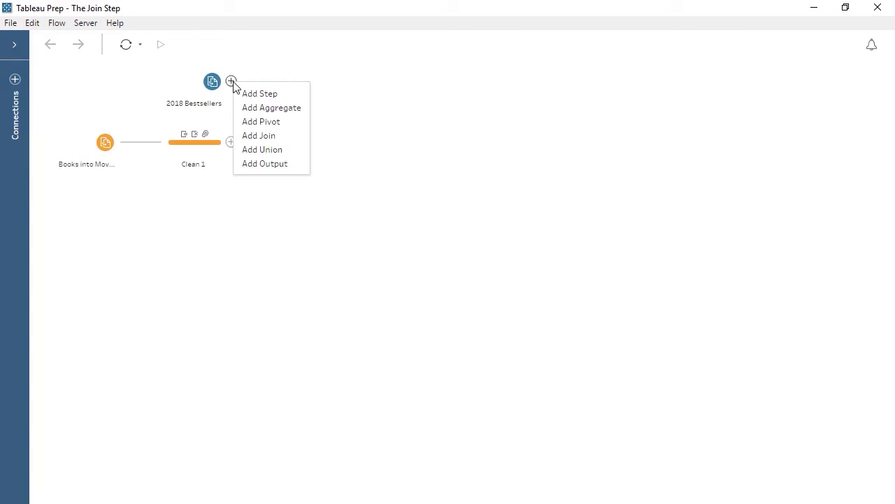
click(259, 136)
drag(208, 140, 263, 125)
click(51, 44)
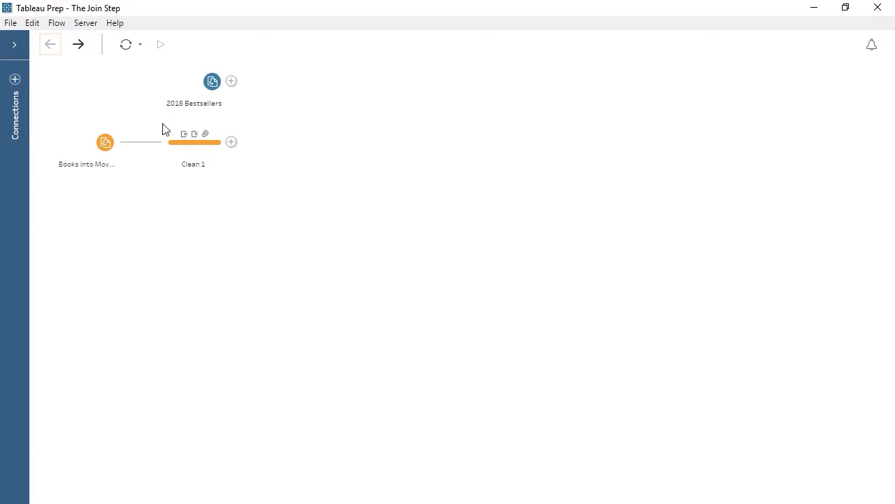
drag(186, 150, 244, 85)
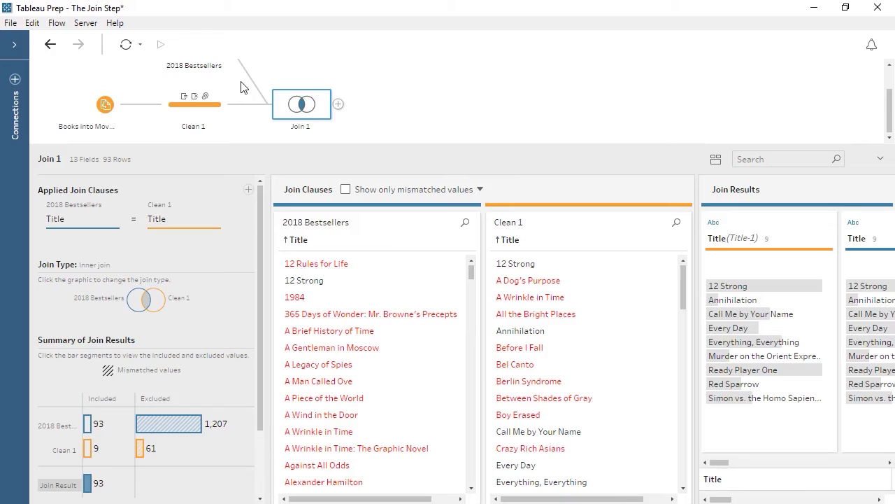
Step: Rename the Clean 1 step to 'Movies'
double_click(193, 127)
text(Movies)
key(Return)
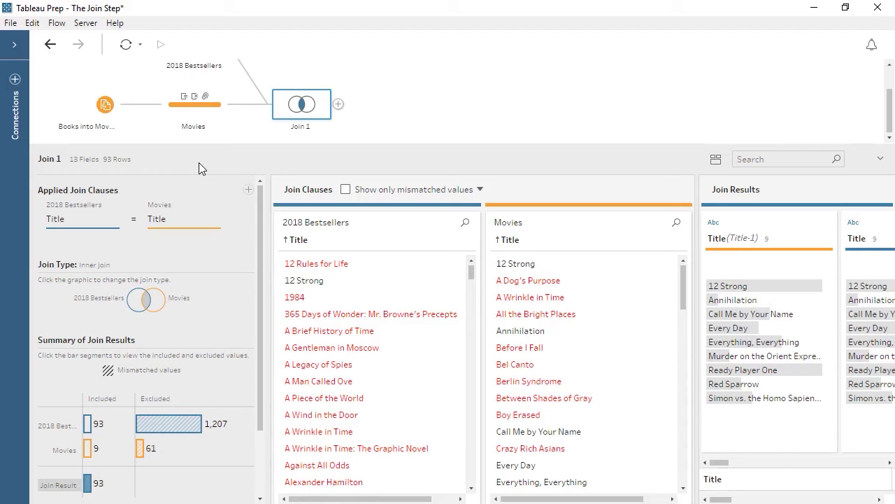
Step: Add an Author = Author join clause, then remove it so Join 1 keys on Title alone
click(248, 189)
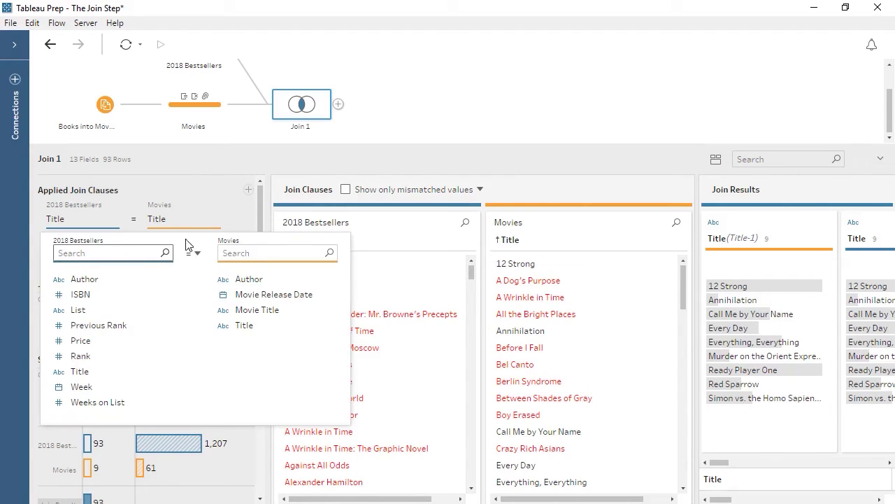
click(106, 280)
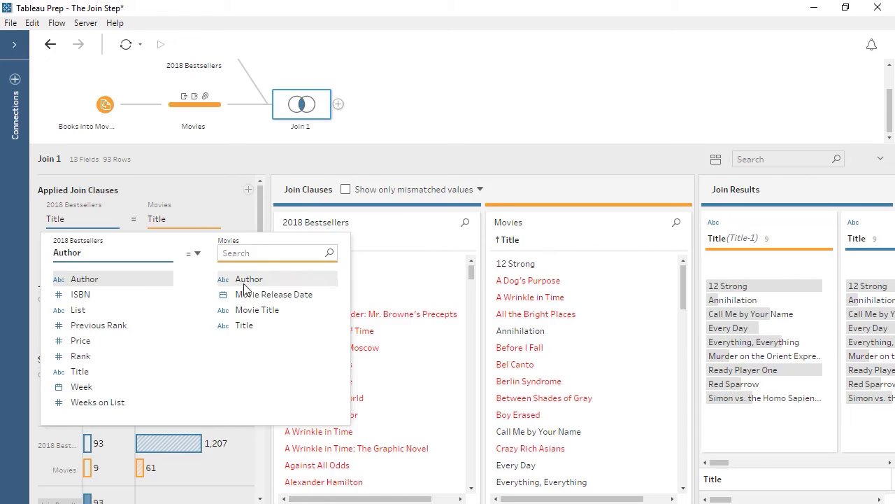
click(247, 279)
click(197, 254)
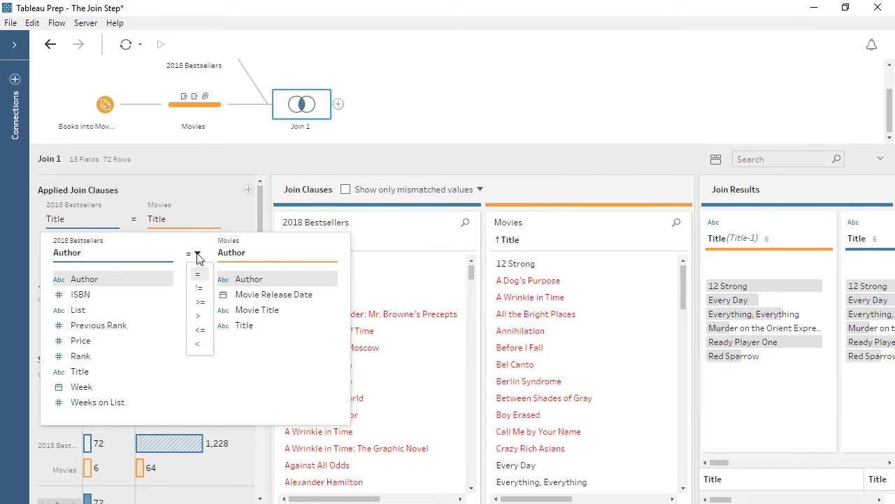
click(195, 188)
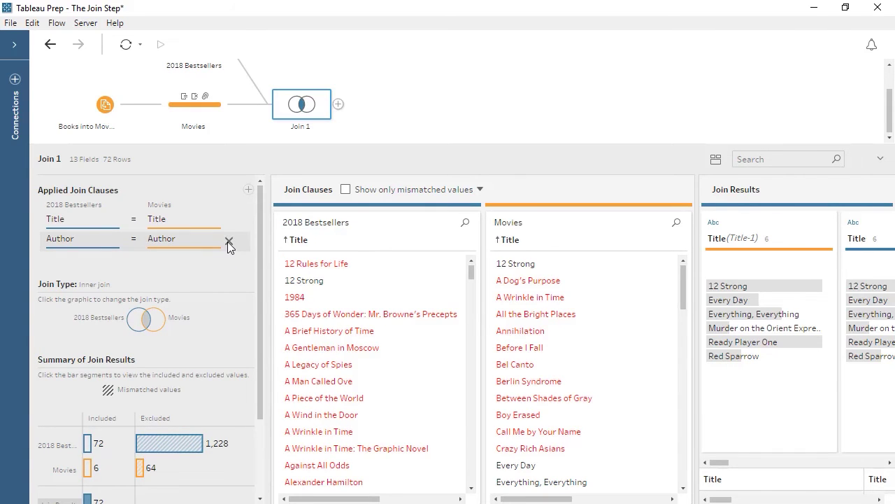
click(228, 241)
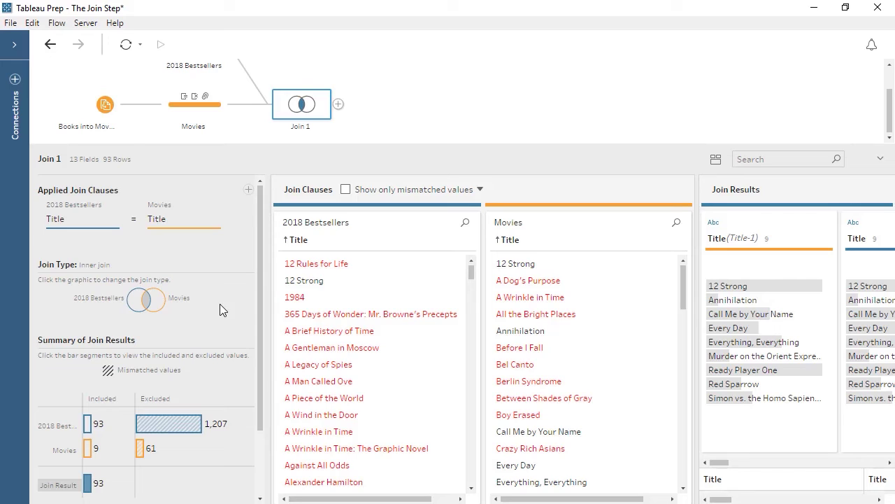
Step: Make Join 1 a left join, briefly switching back to inner before setting left again
click(138, 301)
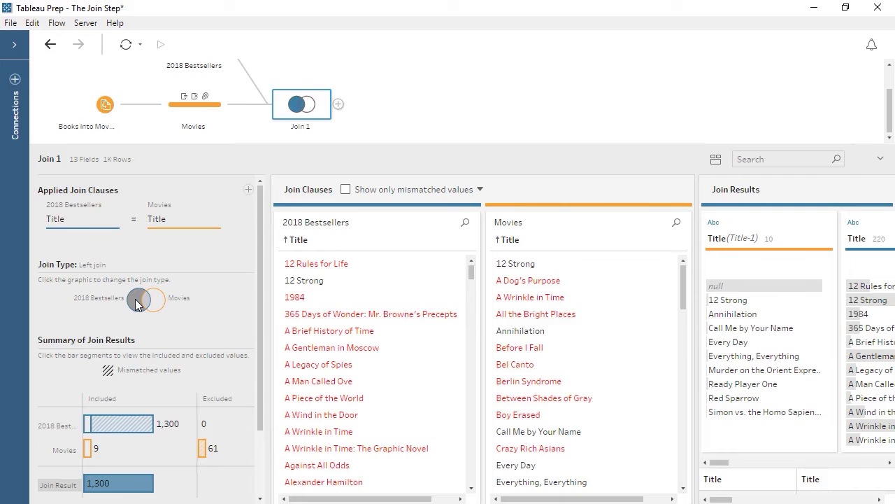
click(137, 302)
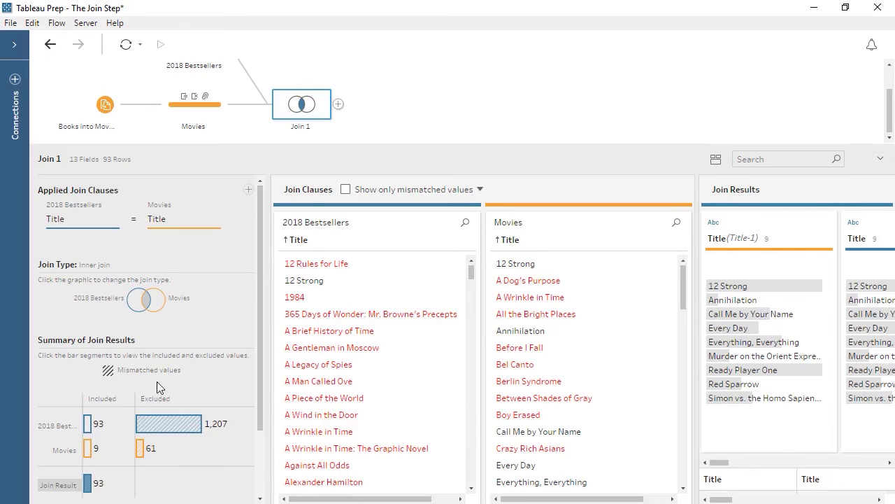
click(135, 301)
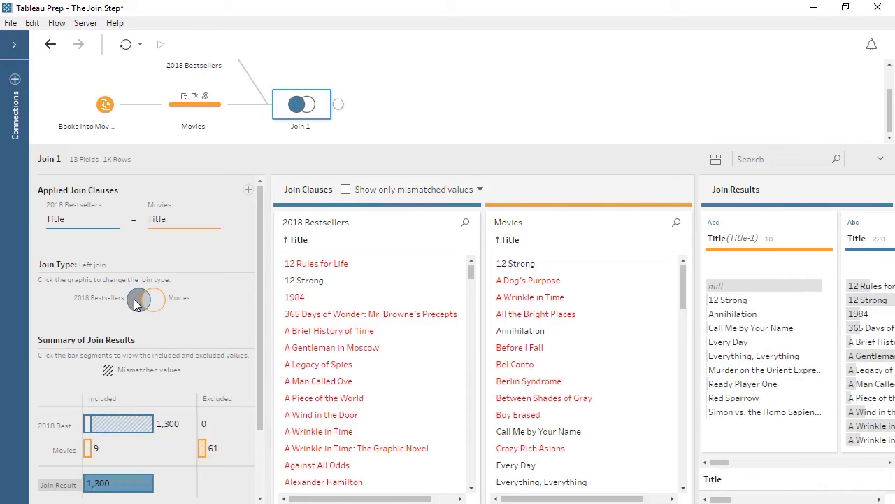
Step: Inspect the unmatched and all included 2018 Bestsellers rows from the join summary bar
mouse_move(146, 426)
click(133, 426)
click(85, 424)
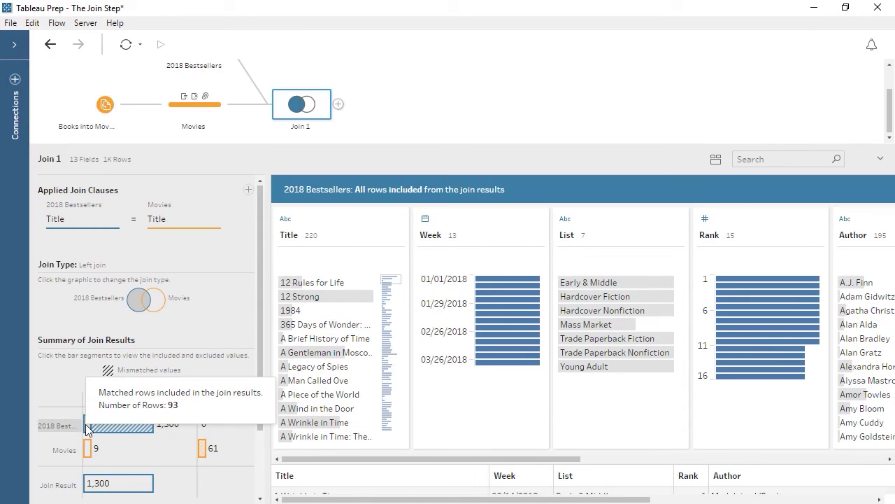
click(117, 485)
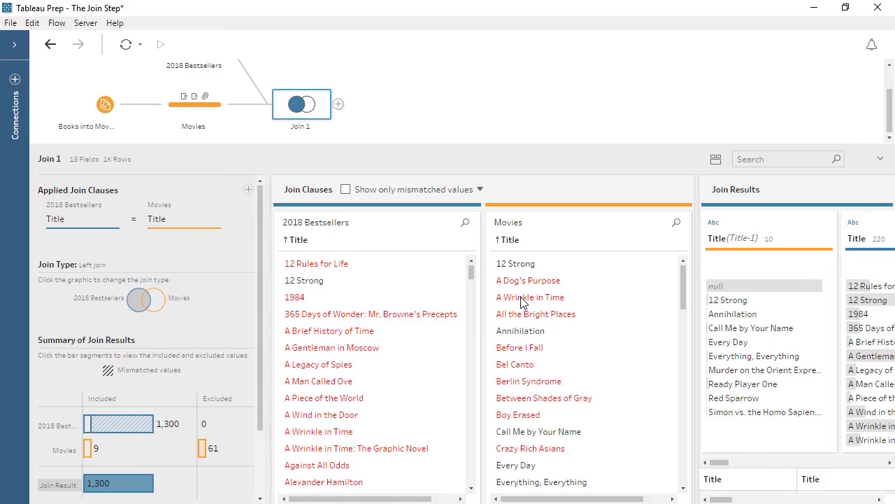
Step: Trim spaces from the Title field in the Movies step
click(205, 114)
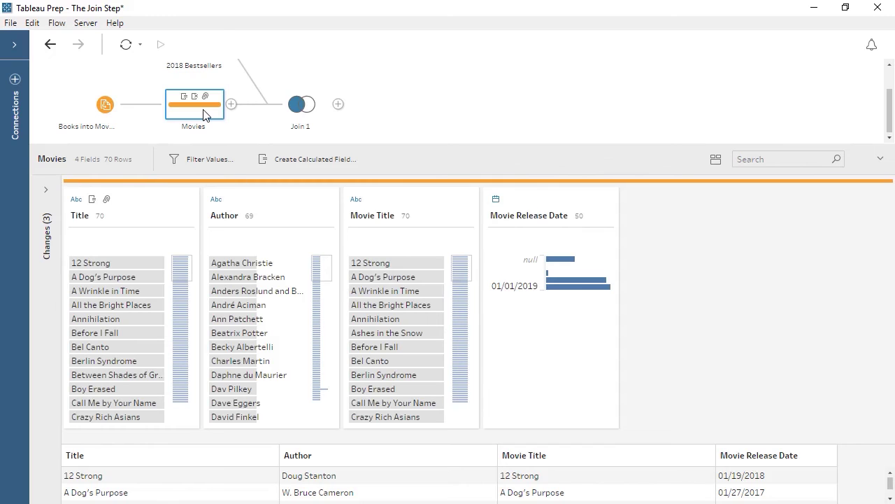
click(186, 200)
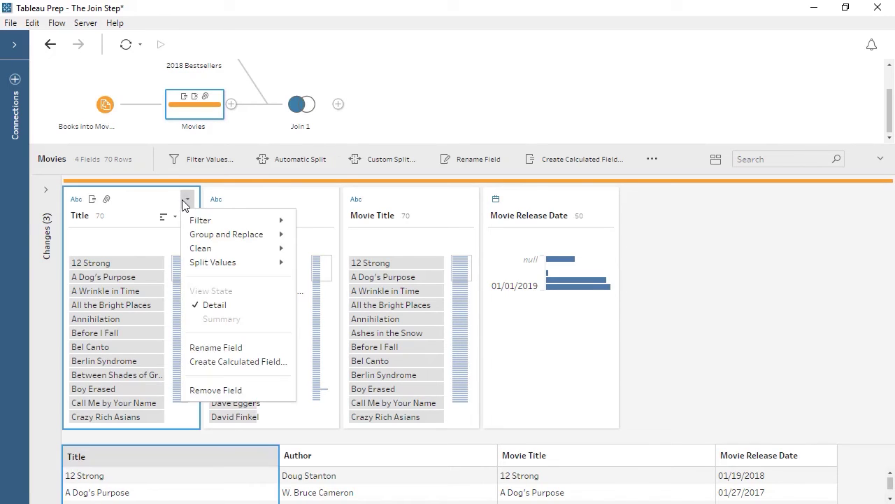
mouse_move(198, 249)
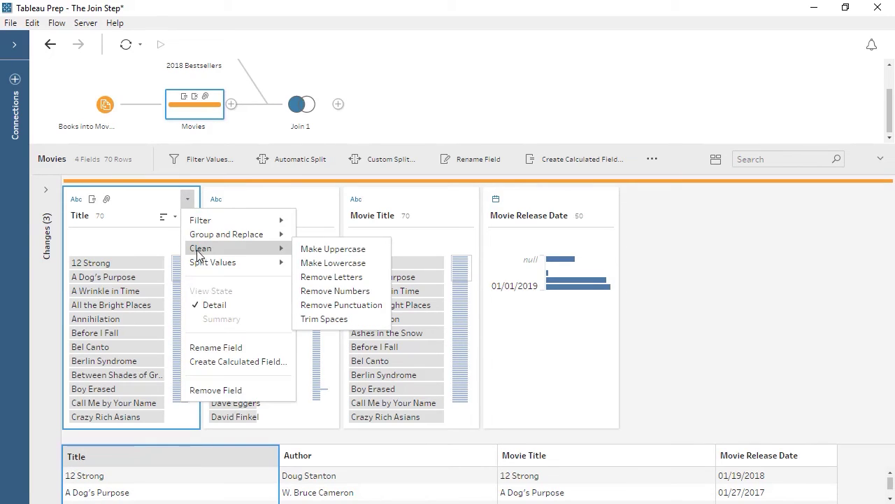
click(334, 319)
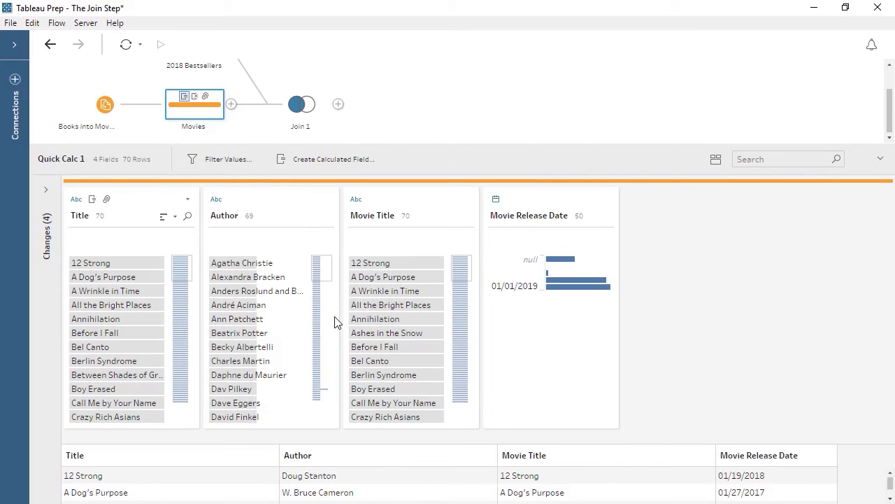
Step: Add a new Clean step after Join 1
click(300, 112)
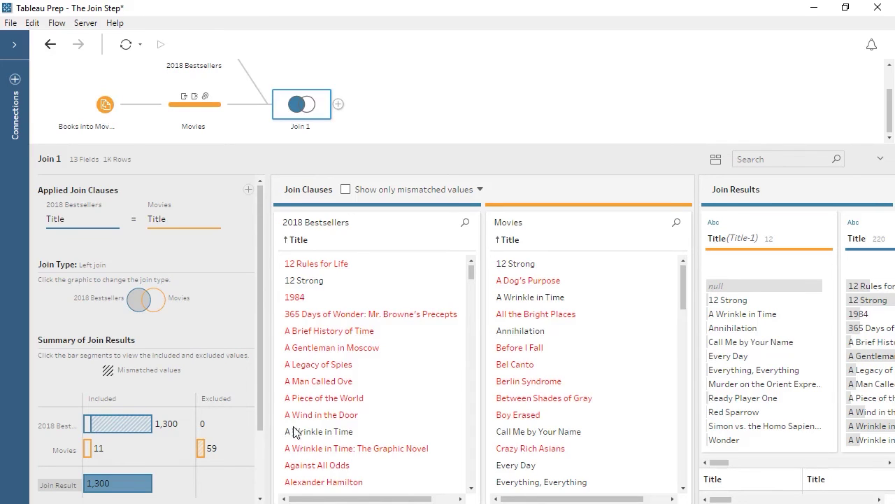
click(339, 105)
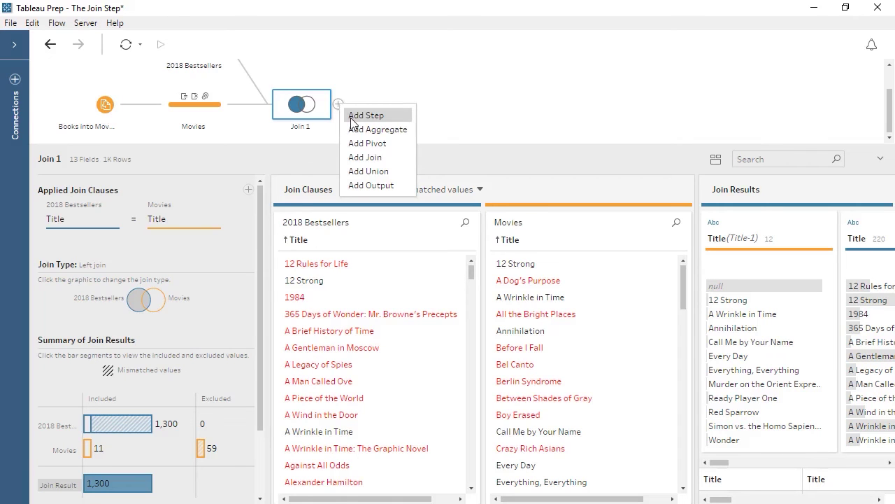
click(352, 119)
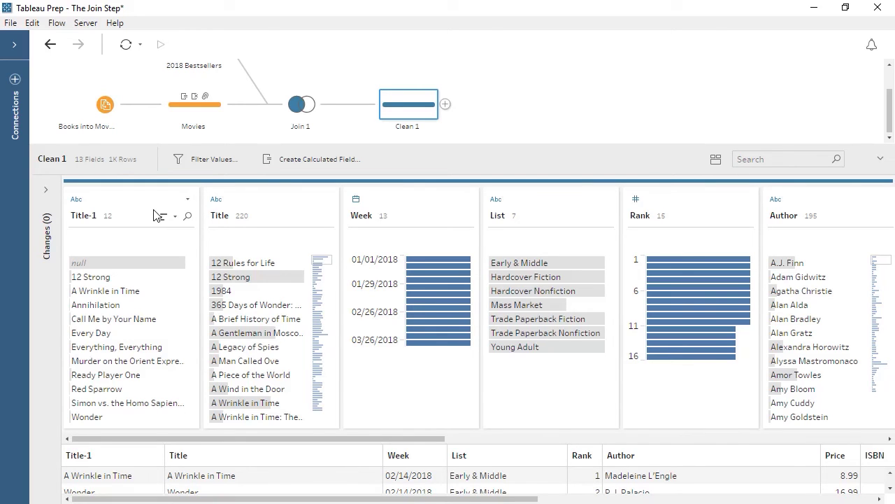
Step: Remove the duplicate Title-1 and Author-1 fields from Clean 1
click(187, 200)
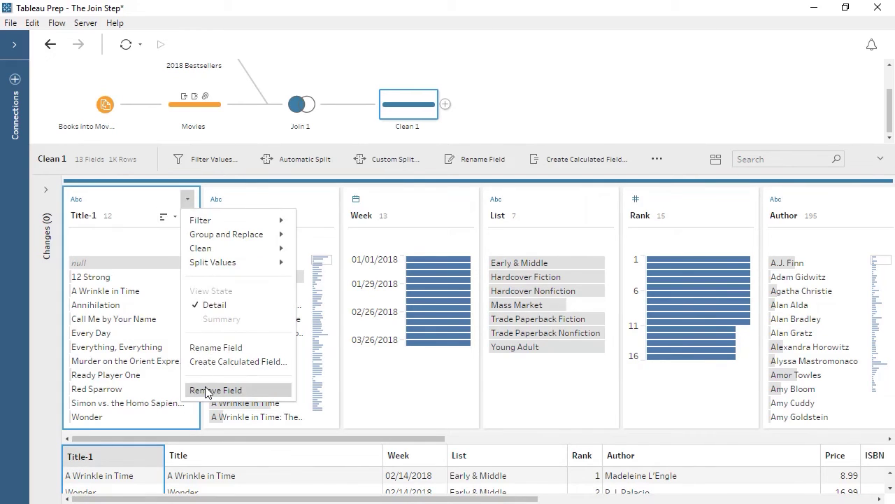
click(207, 390)
drag(222, 444, 645, 434)
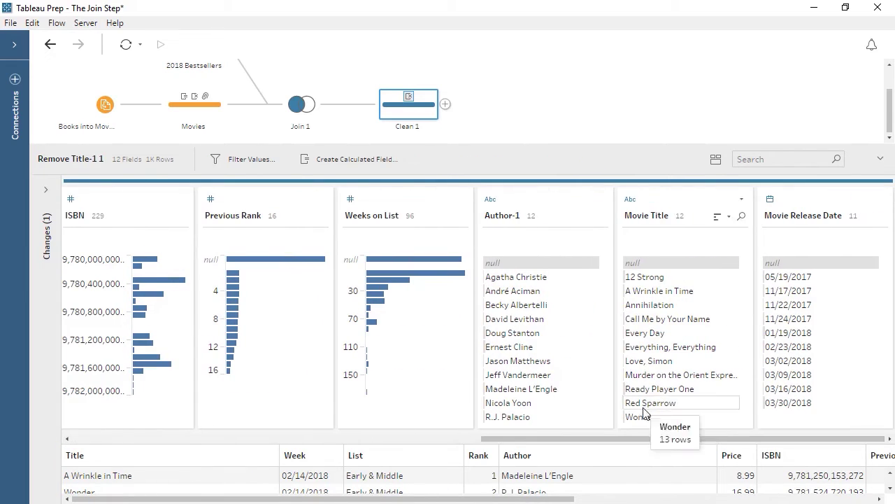
click(601, 200)
click(616, 390)
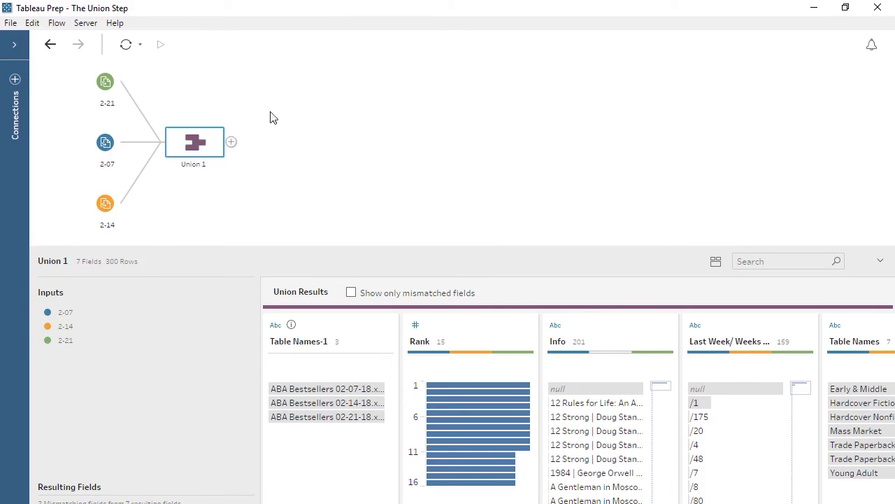
Step: Add an Excel connection to ABA Bestsellers 02-28-18.xlsx and drag Hardcover Fiction onto the canvas
click(15, 81)
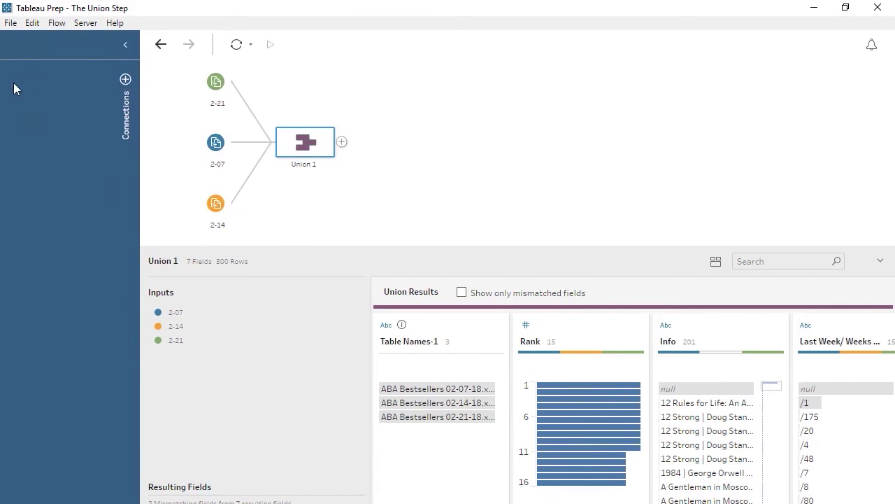
click(164, 114)
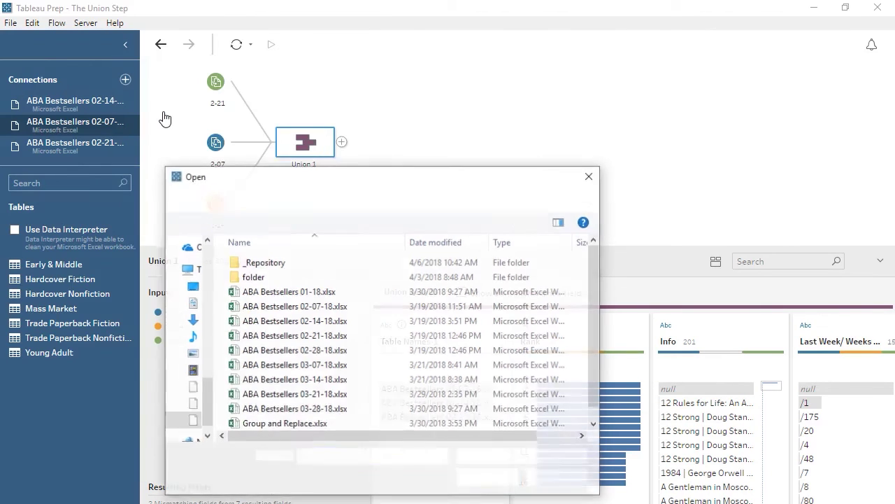
double_click(313, 352)
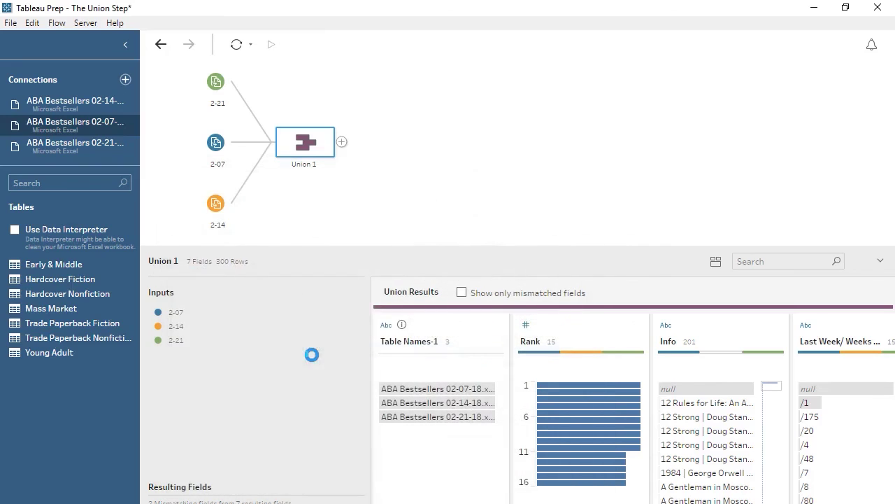
drag(98, 302, 179, 305)
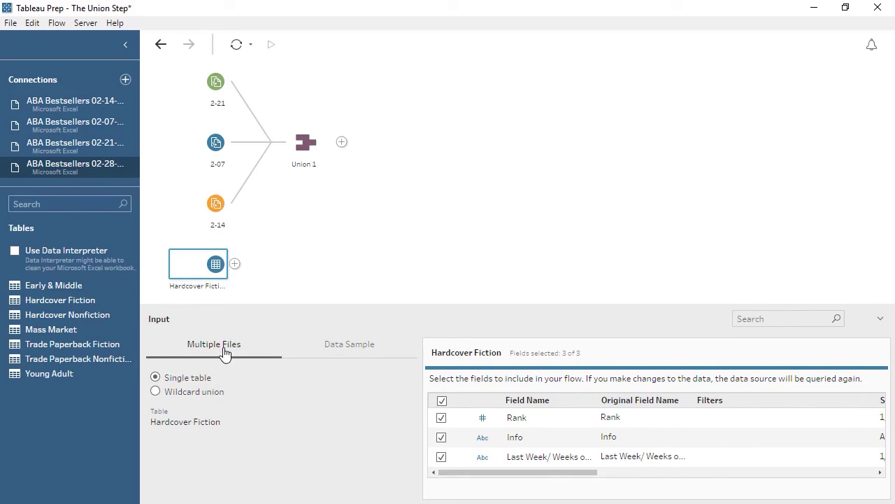
Step: Switch the Hardcover Fiction input to a wildcard union and enlarge its settings panel
click(155, 392)
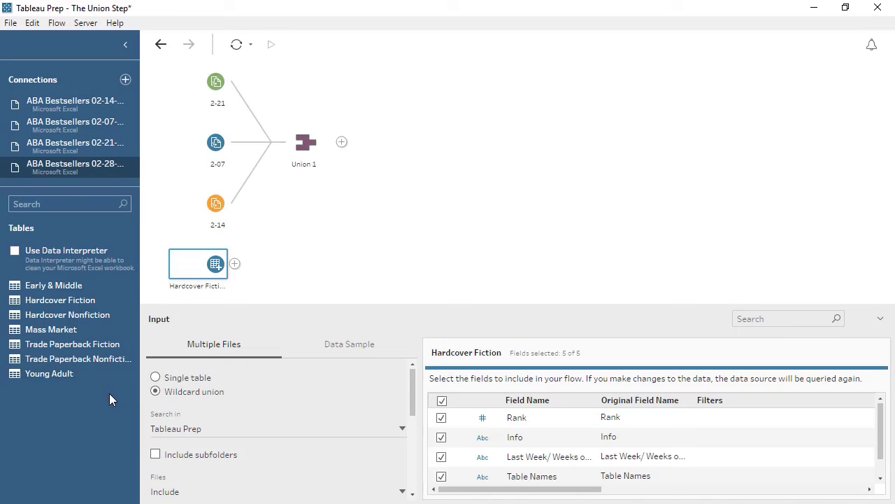
click(189, 305)
drag(210, 303, 203, 82)
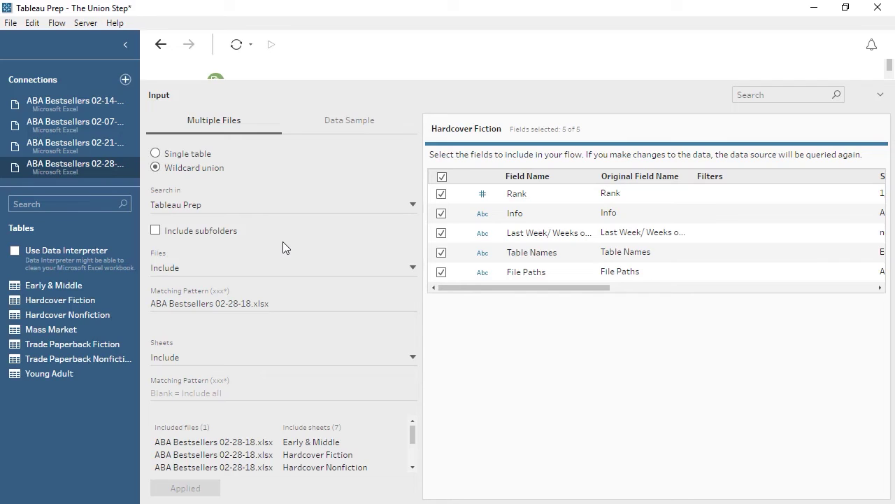
Step: Keep searching the Tableau Prep folder and including matching files, then select the file pattern text
click(258, 207)
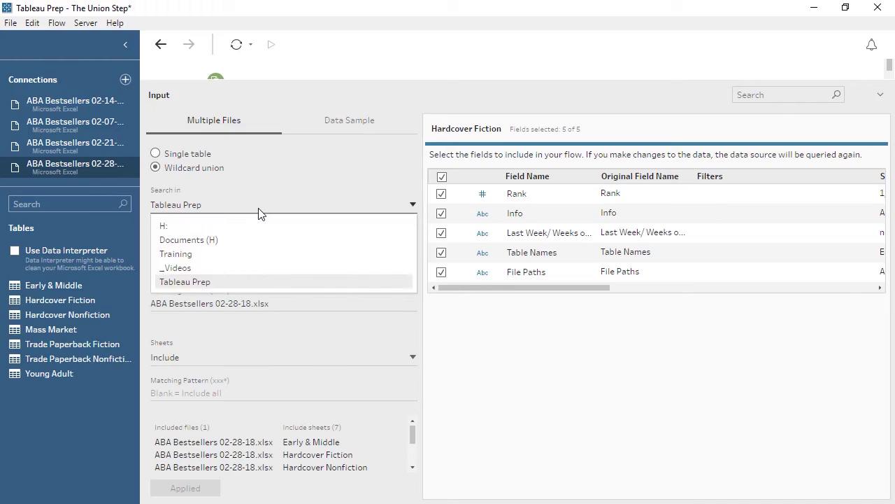
click(258, 208)
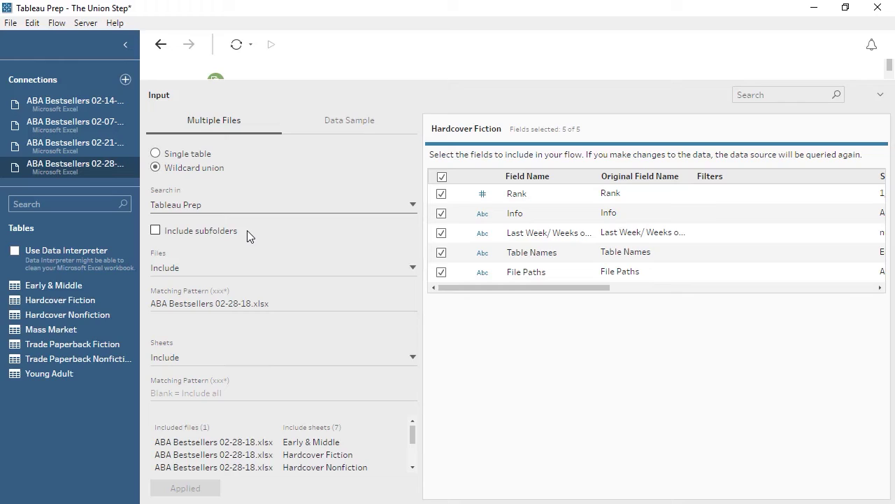
click(246, 269)
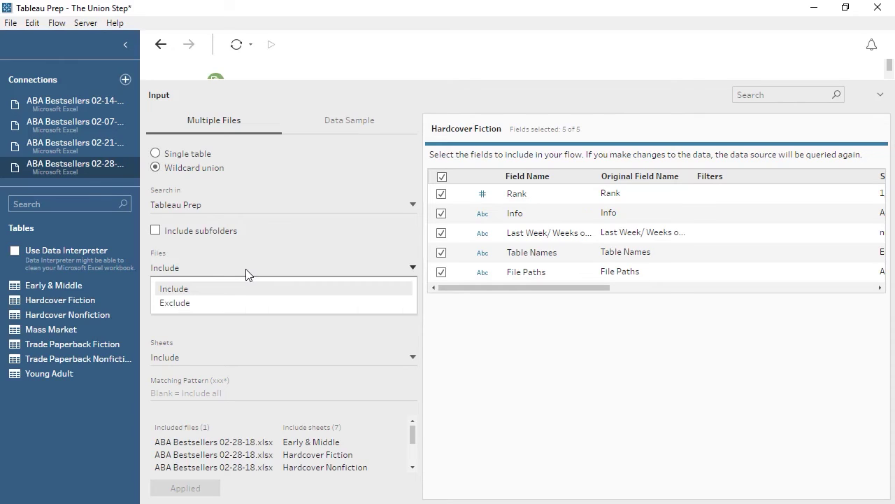
click(245, 268)
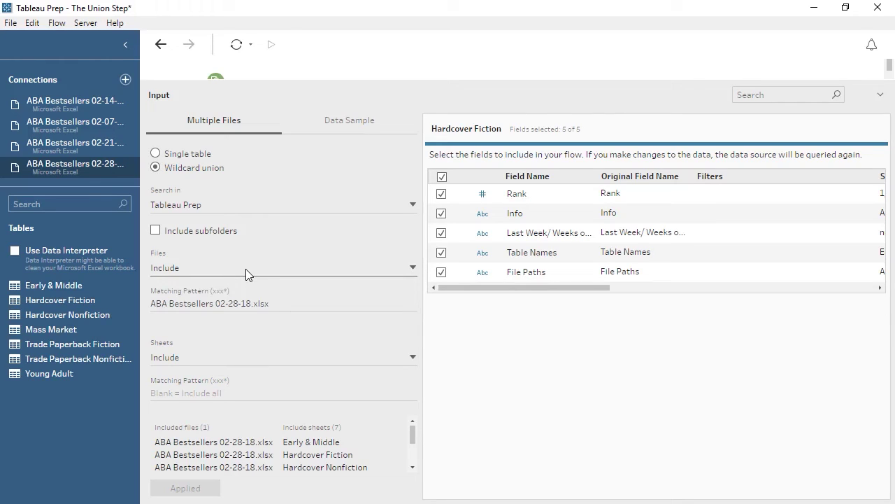
click(275, 301)
triple_click(282, 302)
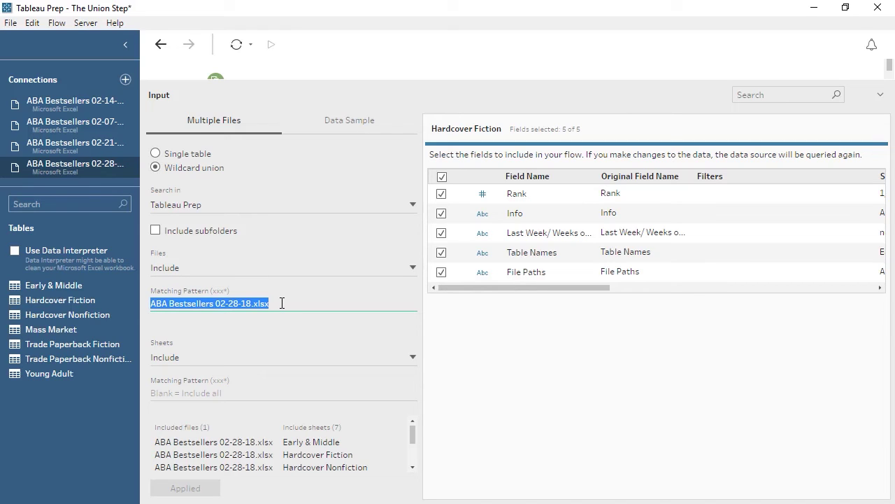
Step: Trim the file matching pattern to 'ABA Bestsellers' by deleting the date and extension
click(282, 302)
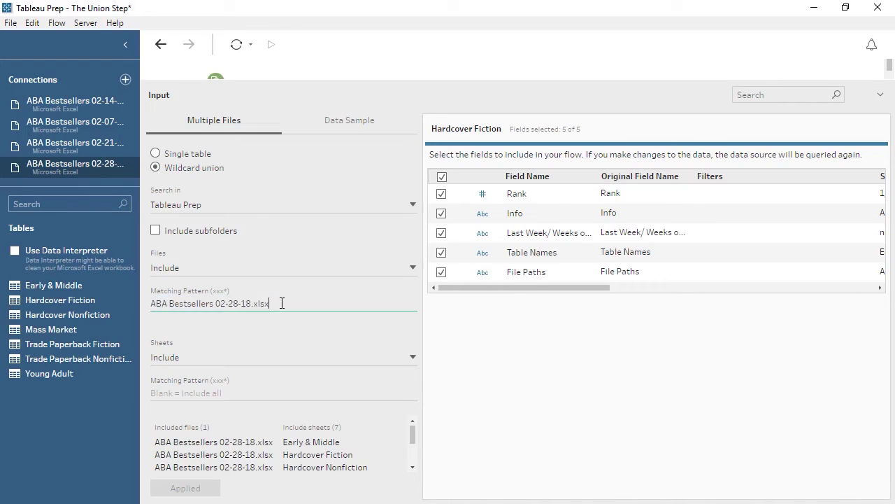
drag(275, 303, 214, 306)
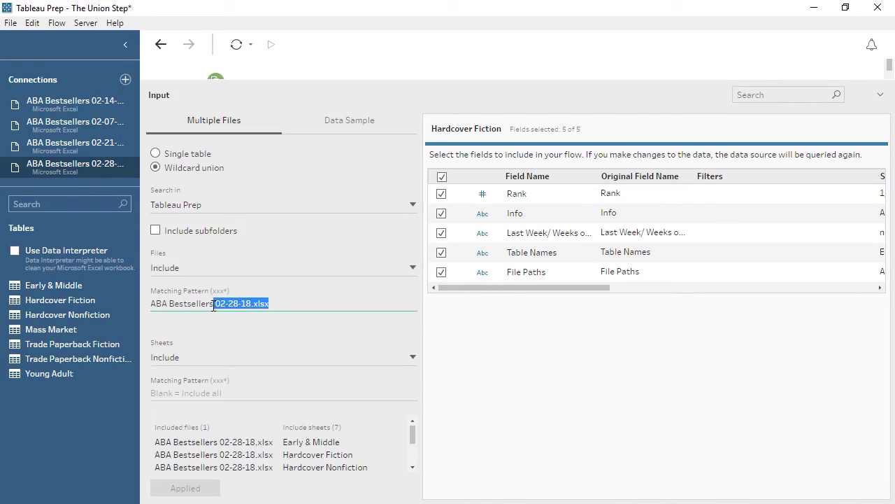
key(BackSpace)
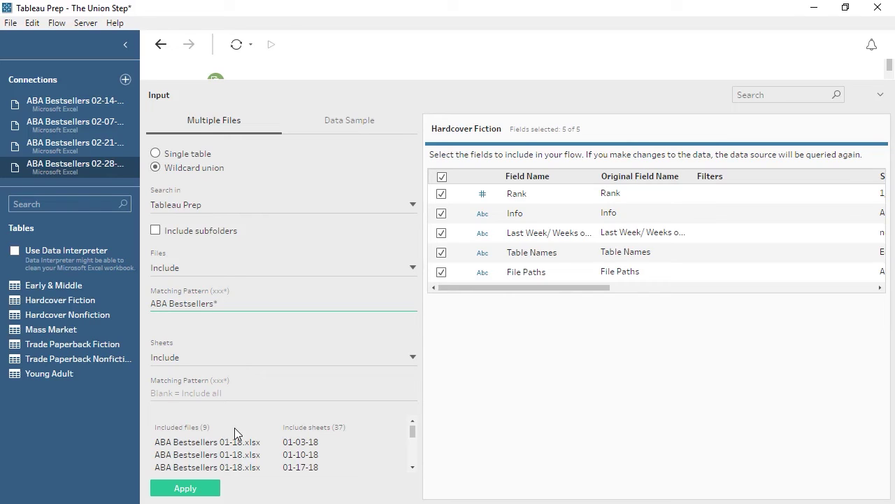
Step: Set the sheet pattern to 'Trade*', apply, then toggle Single table and back to Wildcard union
click(247, 358)
click(247, 358)
click(238, 392)
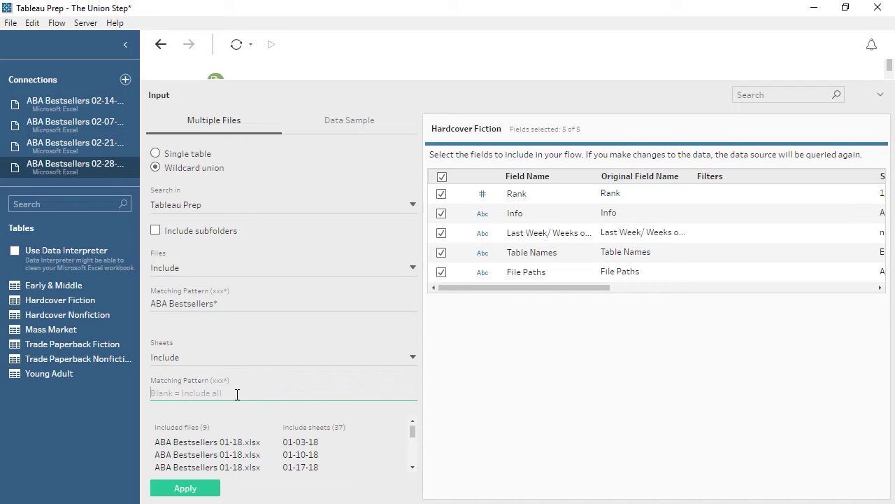
text(Trade*)
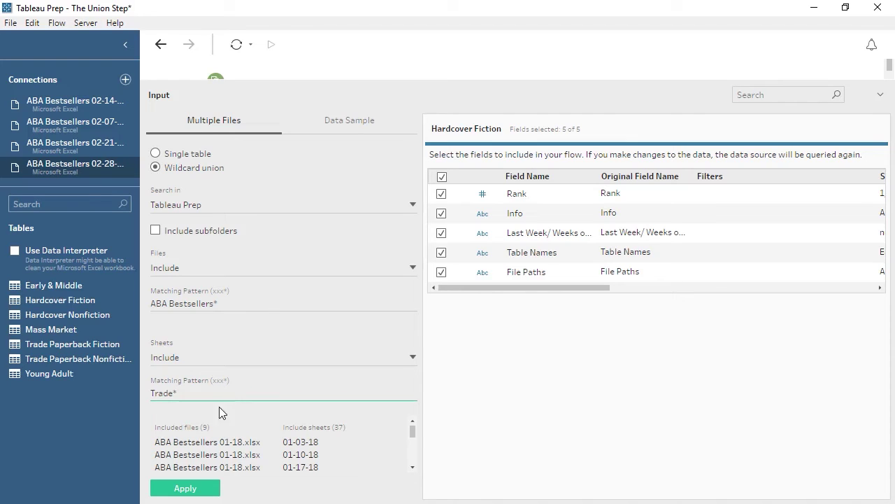
click(201, 490)
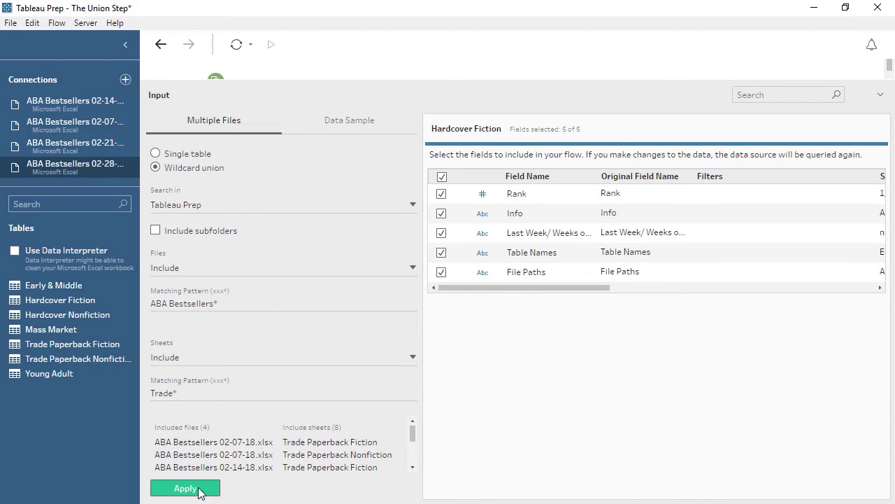
click(156, 153)
click(156, 169)
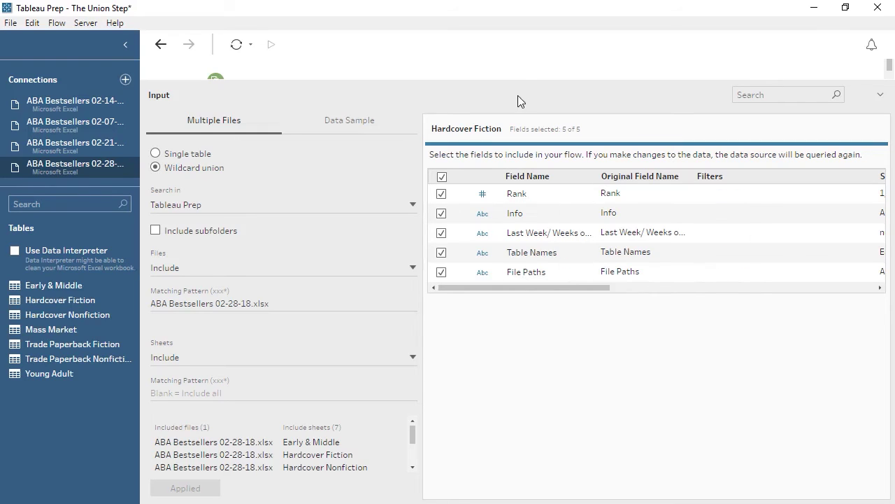
Step: Remove the Union 1 step, leaving the 2-21, 2-07, 2-14 and Hardcover Fiction inputs unconnected
drag(514, 80, 531, 316)
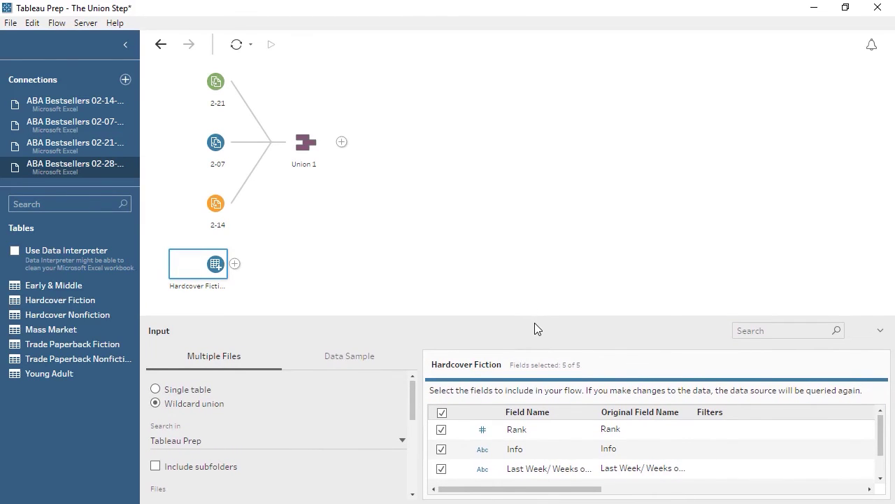
right_click(312, 163)
click(315, 198)
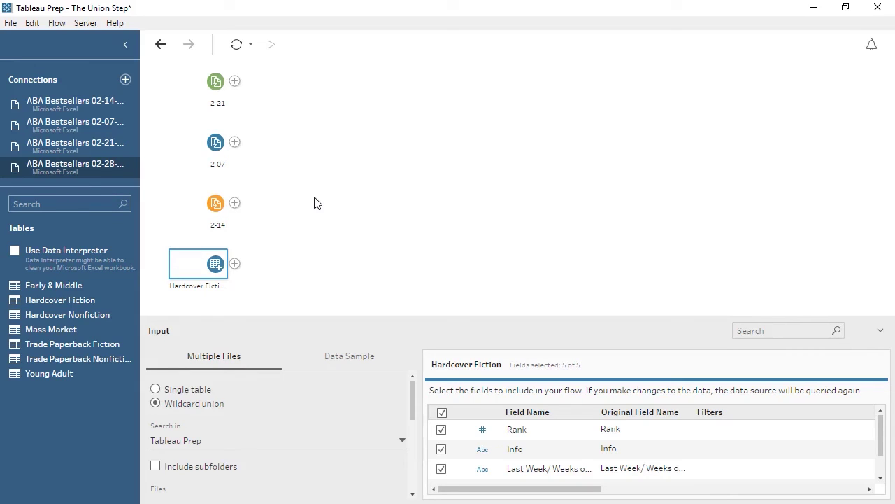
Step: Add a new Union step after the 2-21 input and bring 2-07 into it
click(235, 82)
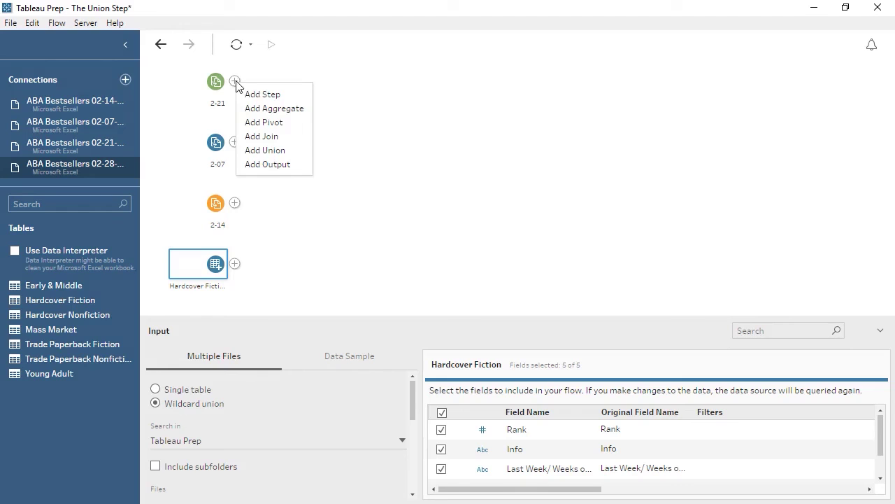
click(264, 150)
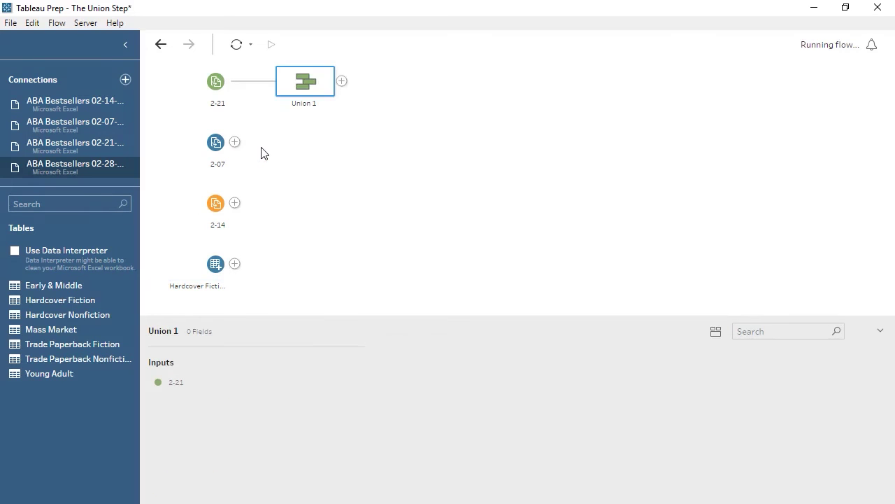
drag(223, 143, 286, 89)
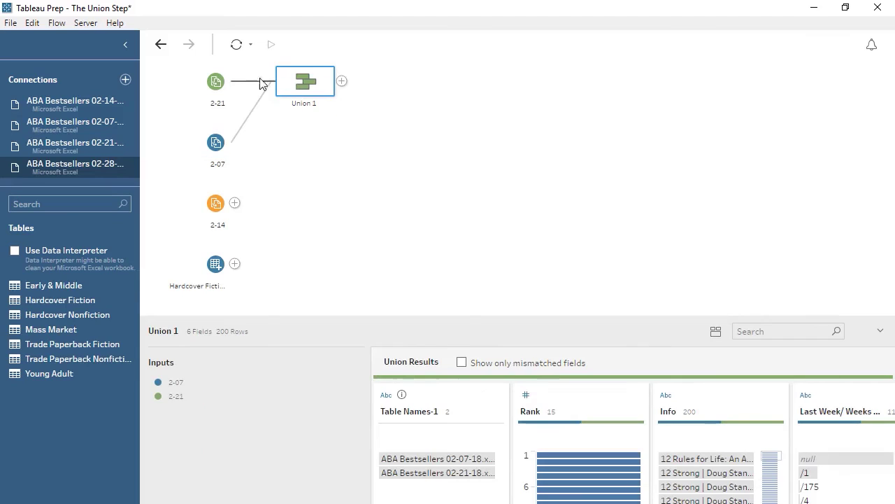
click(160, 45)
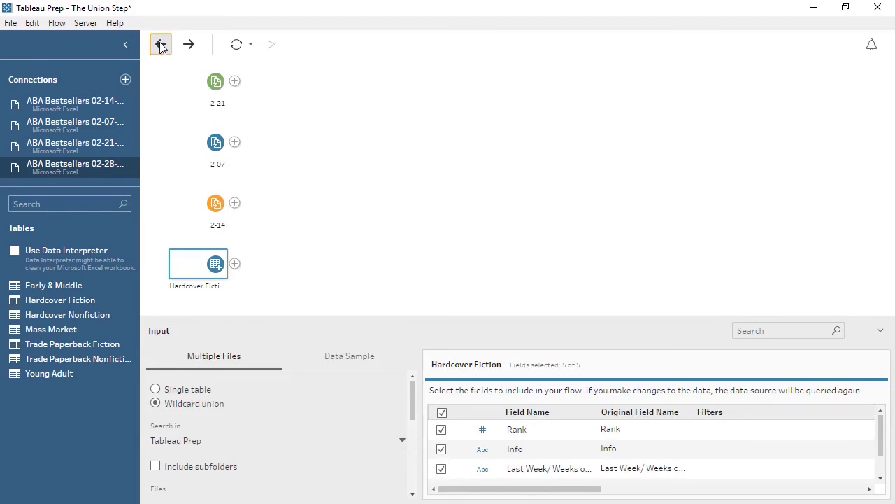
drag(214, 144, 220, 109)
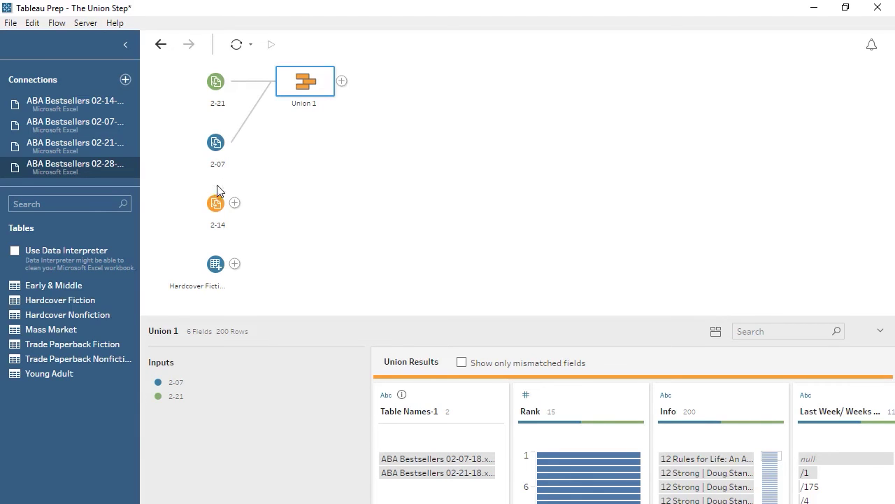
Step: Add 2-14 and Hardcover Fiction to Union 1, giving 7 fields and 400 rows
drag(216, 213, 285, 87)
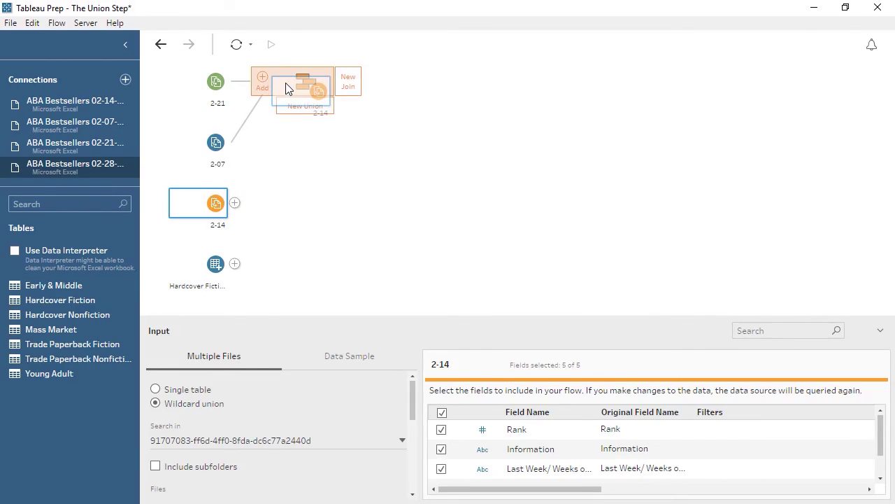
mouse_move(285, 83)
mouse_down()
mouse_move(292, 106)
mouse_move(296, 89)
mouse_up()
drag(221, 273, 298, 98)
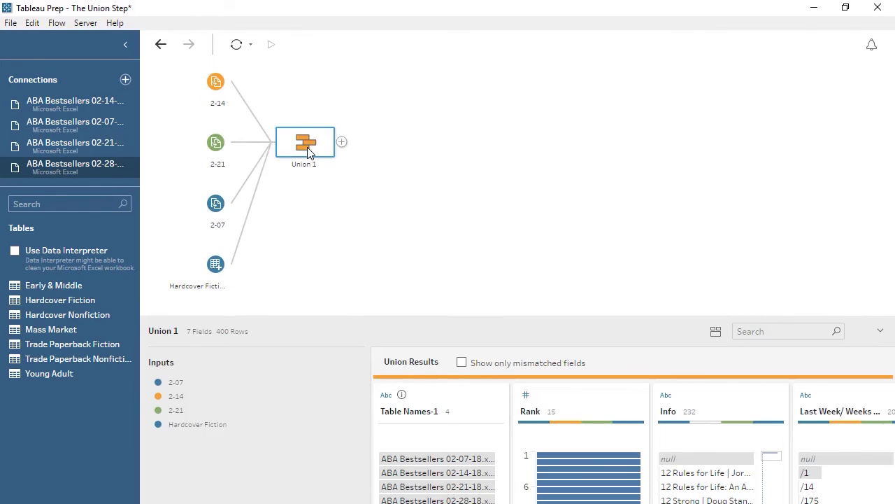
drag(313, 305, 314, 108)
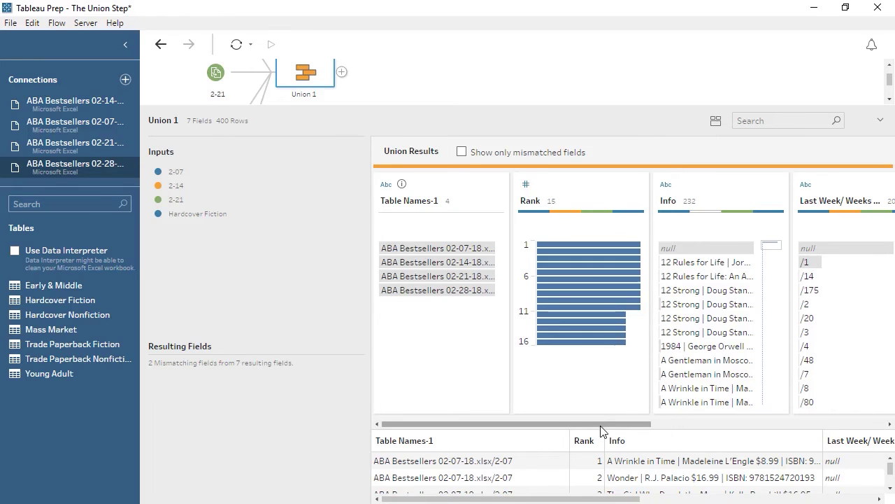
Step: Filter Union 1 to mismatched fields and merge Information into Info, leaving 6 fields
drag(601, 423, 857, 411)
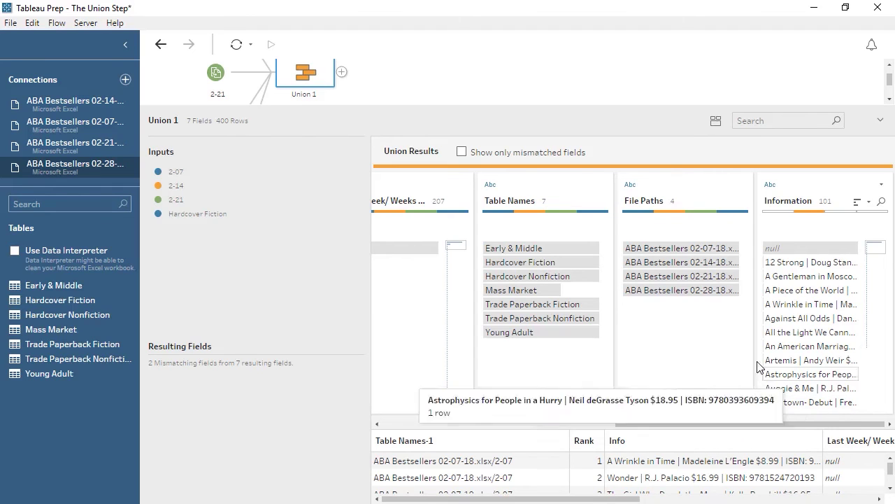
click(461, 152)
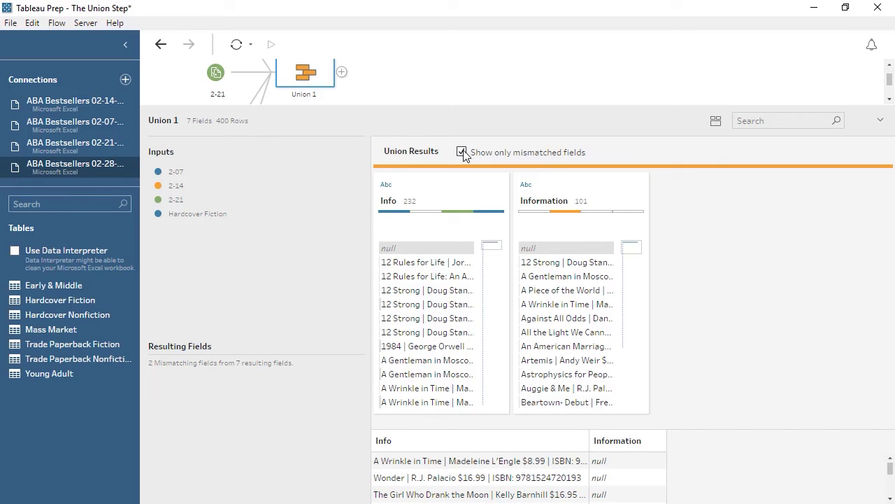
drag(581, 190, 432, 224)
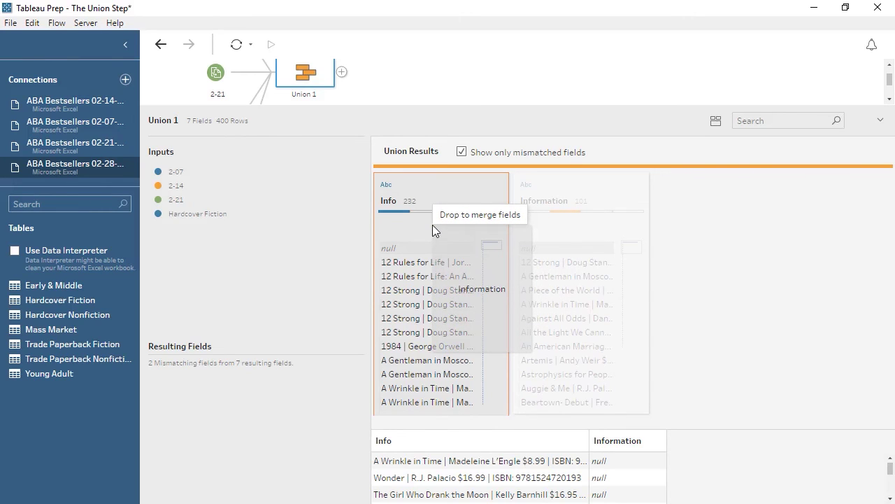
drag(432, 225, 432, 225)
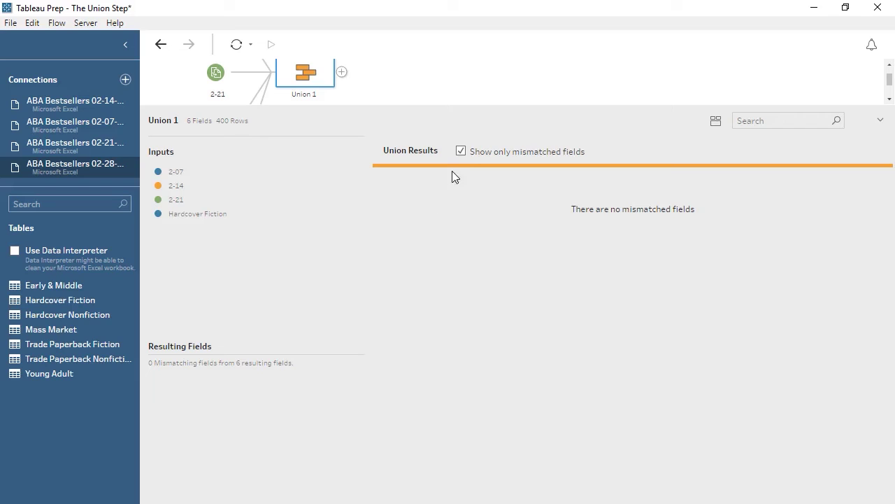
Step: Show all union fields again, add Clean 1 after Union 1, and remove its Table Names-1 field
click(461, 151)
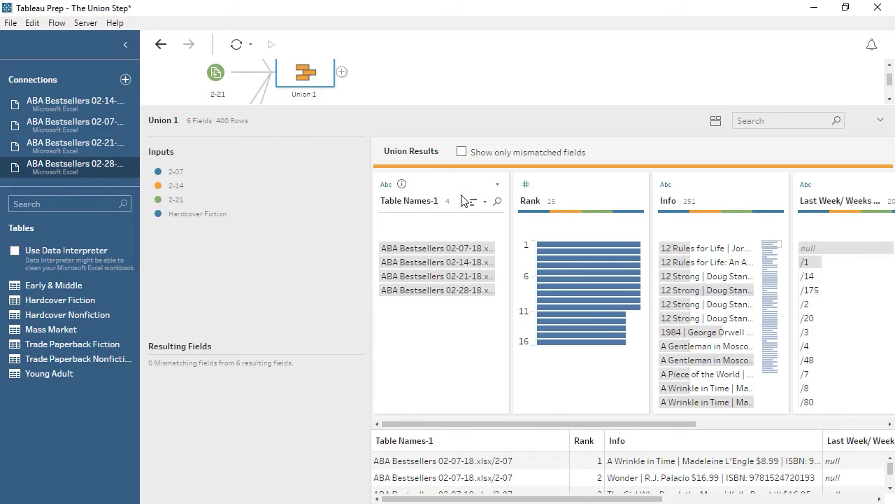
click(497, 184)
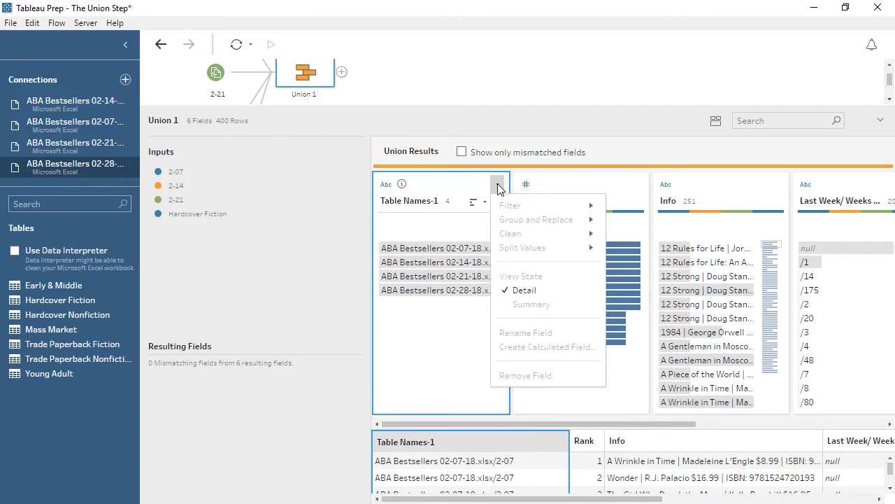
click(498, 186)
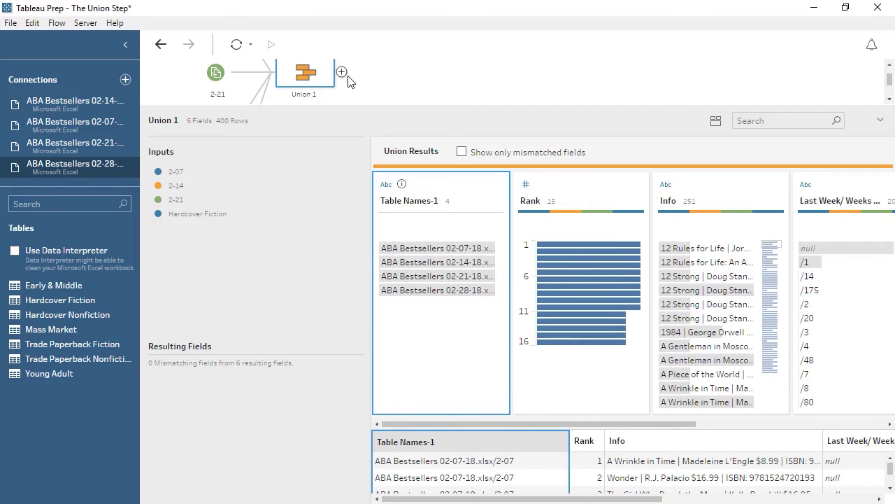
click(341, 71)
click(362, 86)
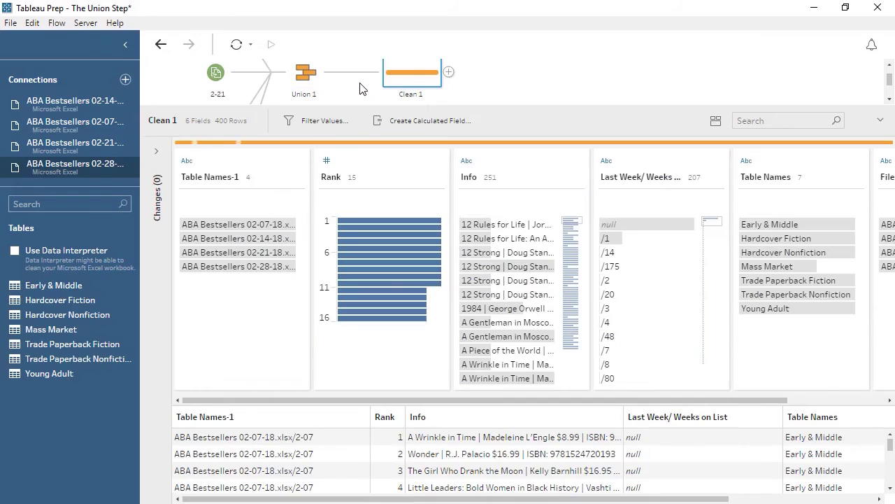
click(299, 160)
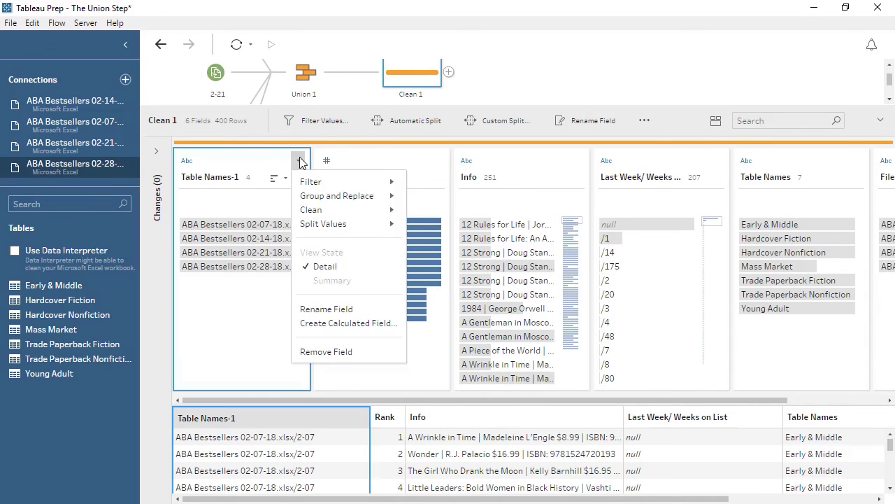
click(321, 352)
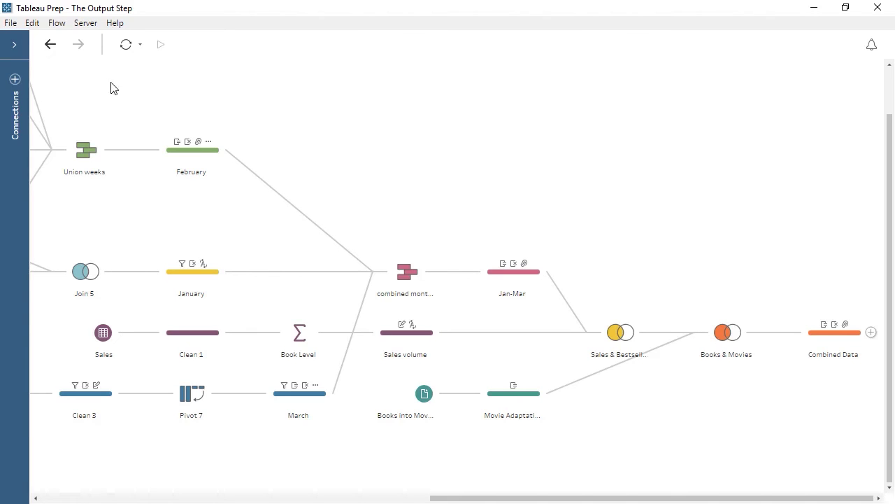
click(13, 23)
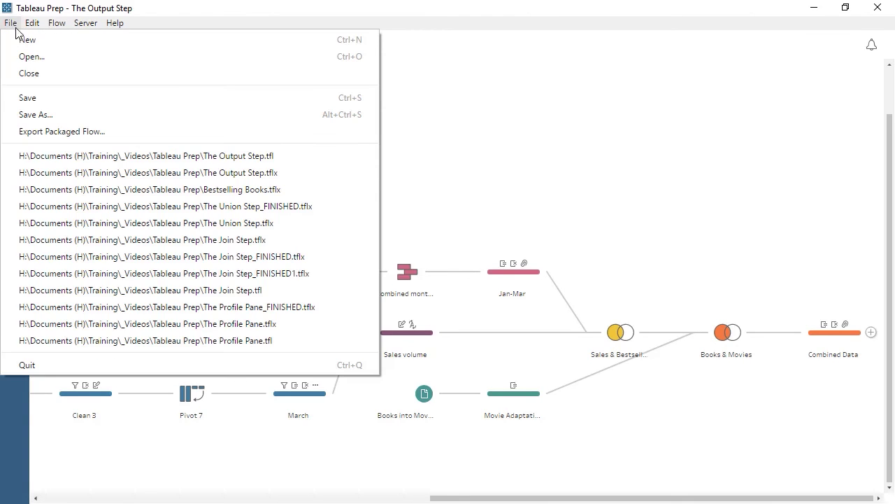
click(35, 114)
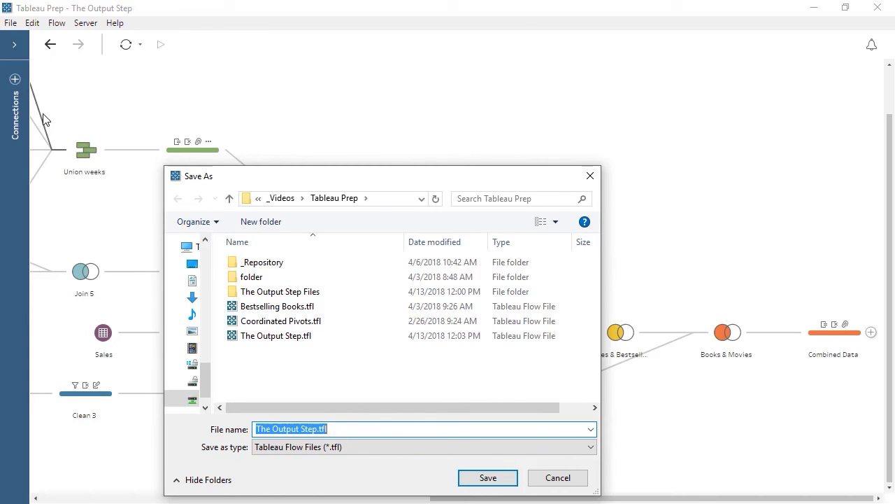
click(265, 448)
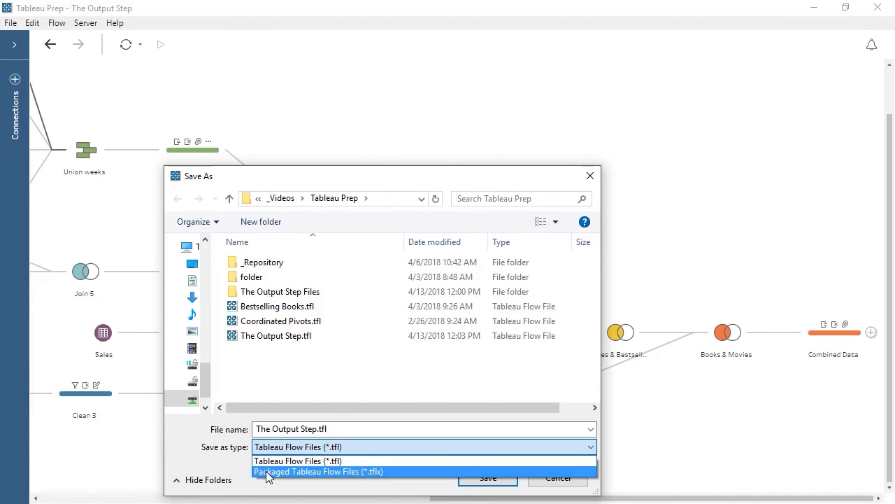
click(267, 471)
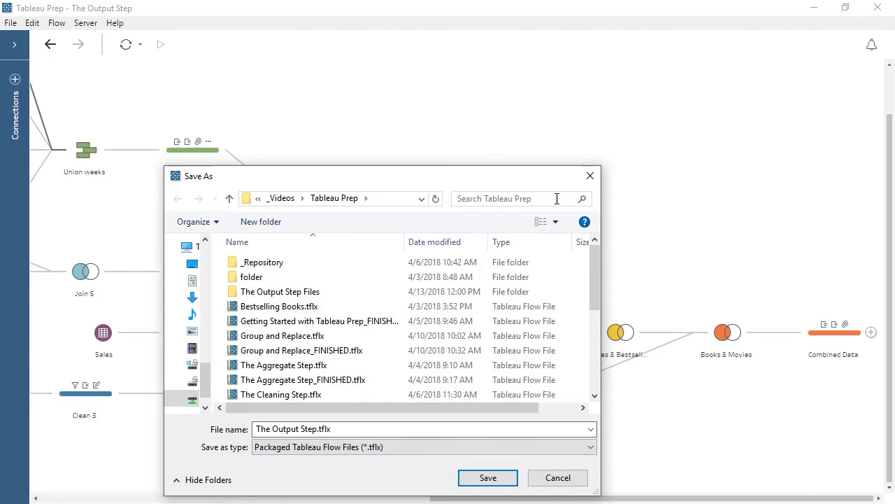
click(596, 177)
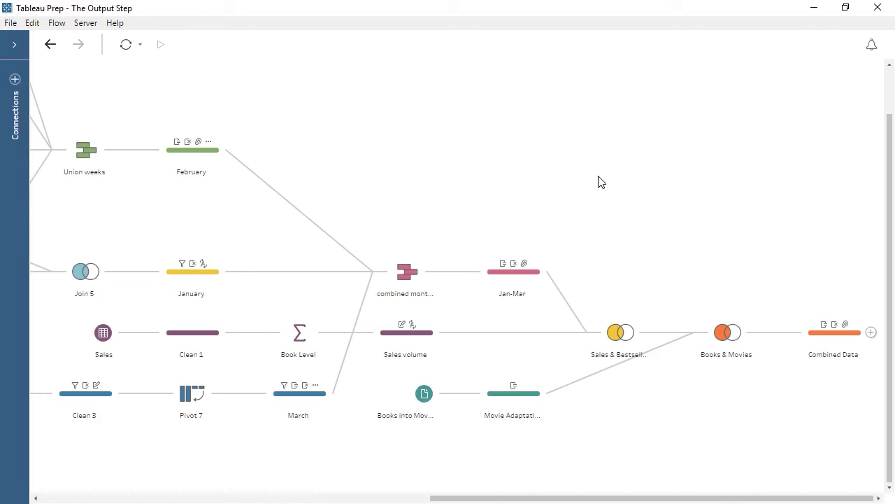
Step: Add an Output step after Combined Data, keeping the .hyper extract type as Output.hyper
click(871, 334)
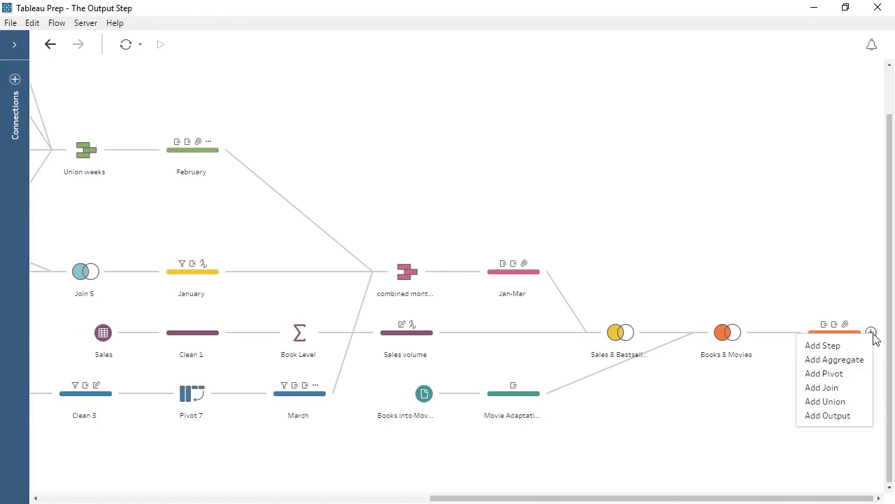
click(851, 415)
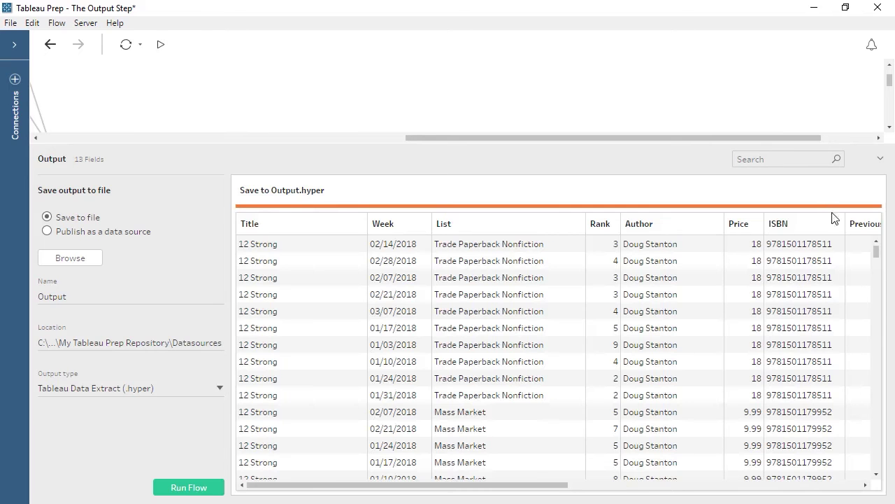
drag(813, 138, 872, 138)
scroll(889, 103, down, 3)
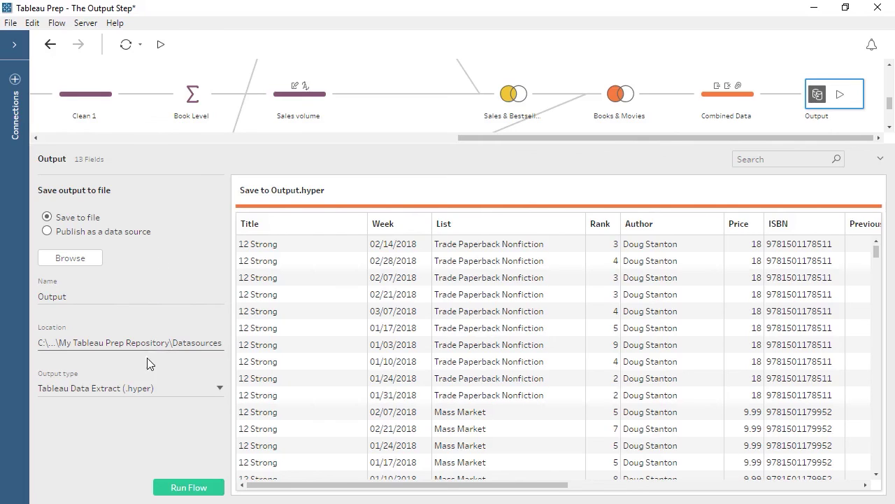
click(144, 395)
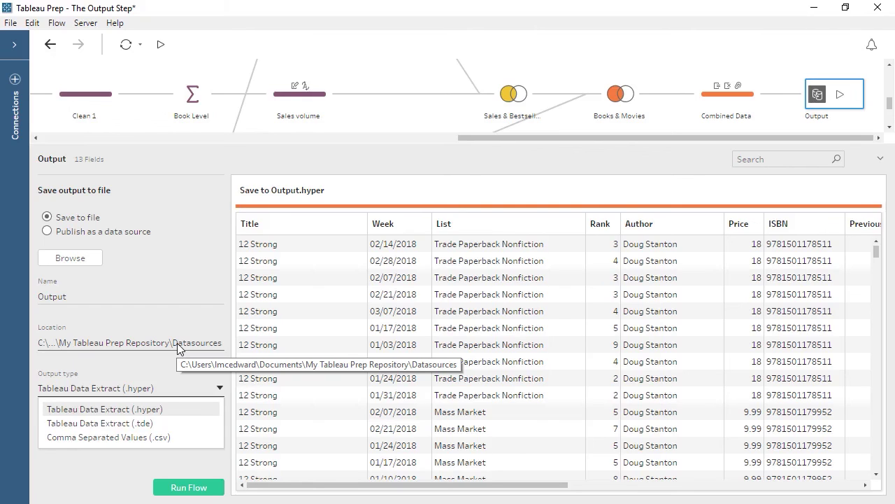
click(179, 458)
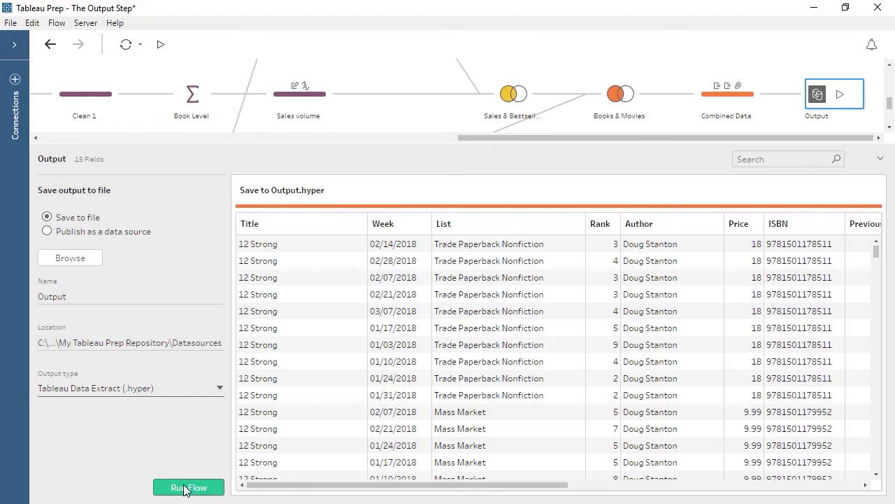
Step: Run the whole flow, then rerun the Output step and decline replacing Output.hyper
click(185, 487)
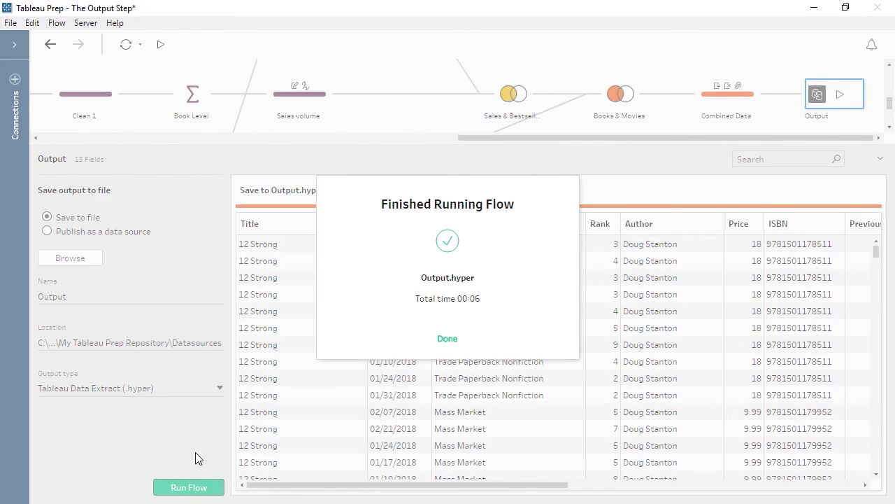
click(444, 338)
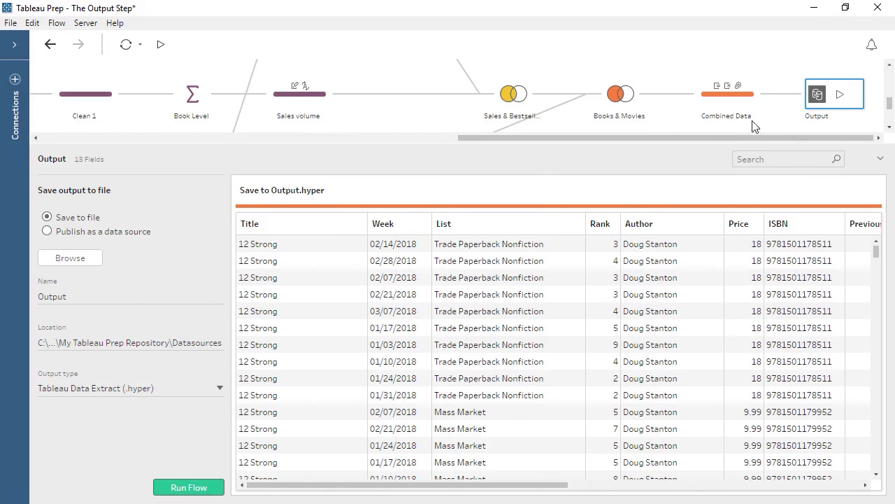
click(840, 95)
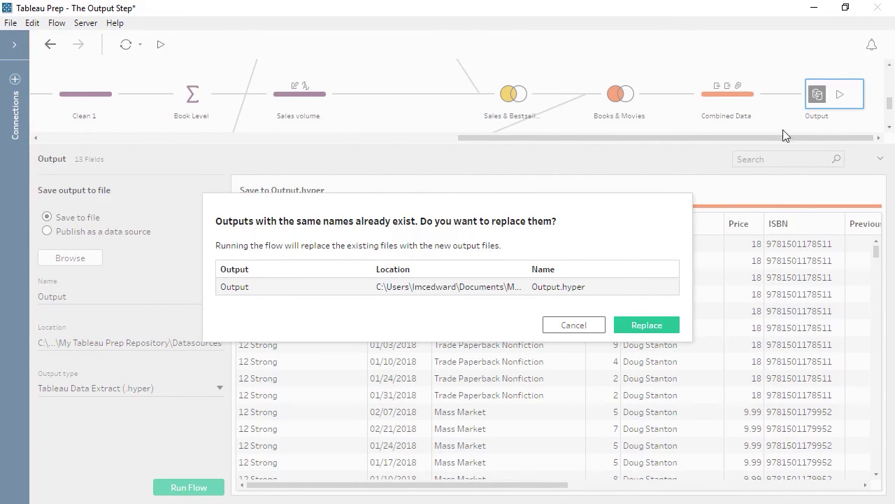
click(593, 325)
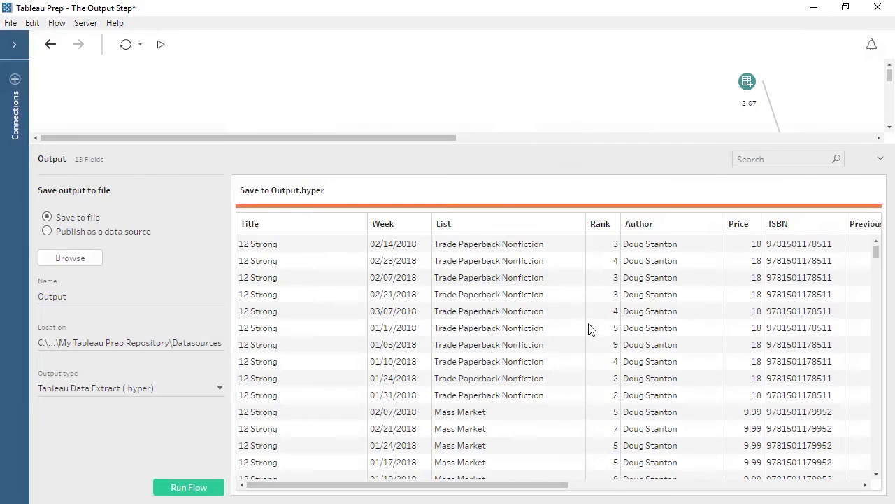
Step: Collapse the output pane and add an Output 2 step branching from Jan-Mar
click(880, 158)
drag(452, 469, 867, 468)
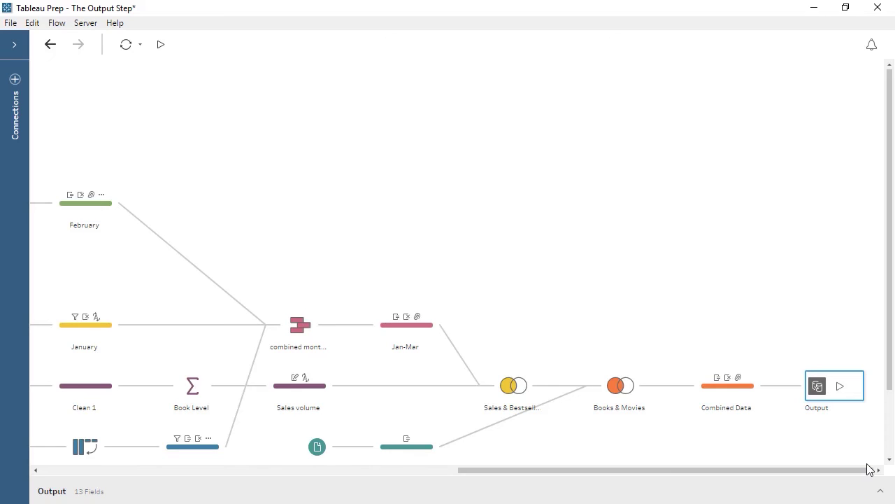
mouse_move(439, 332)
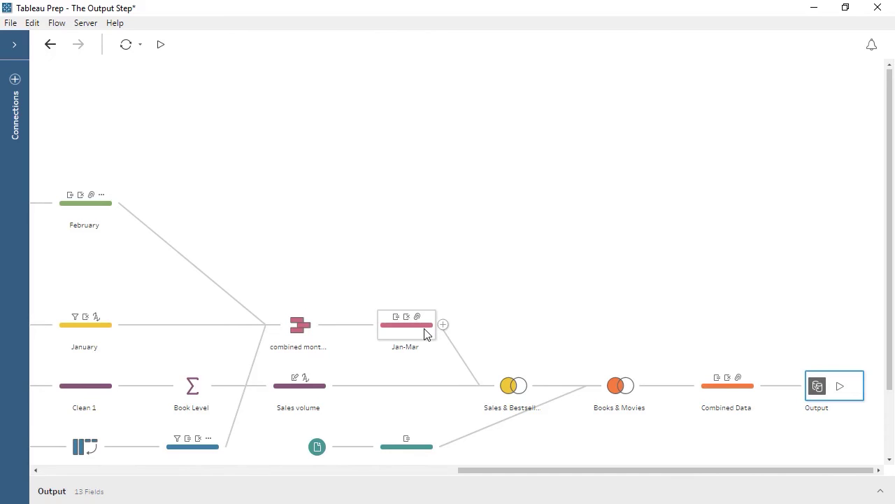
click(443, 326)
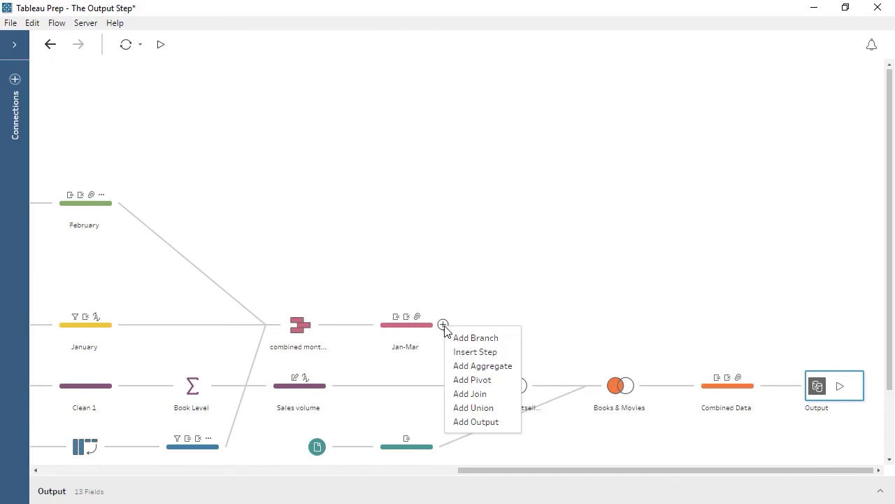
click(476, 422)
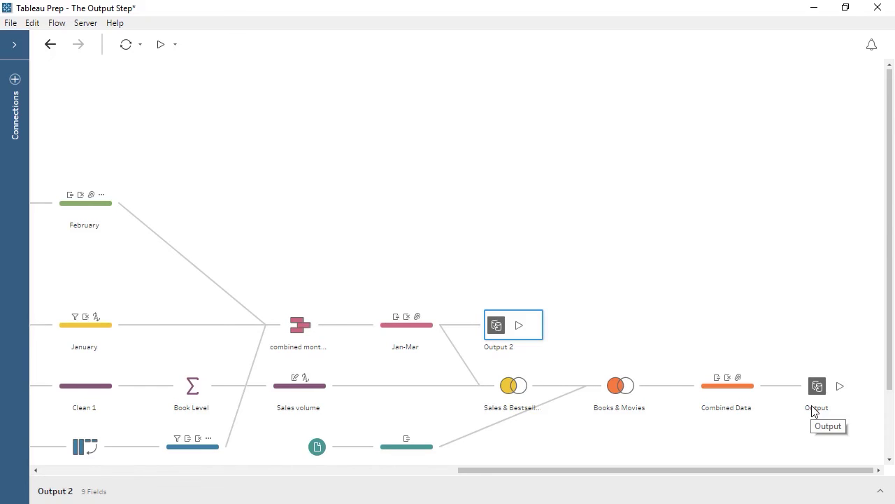
Step: Preview the Jan-Mar data (Author, ISBN, Title, Rank, Price) in Tableau Desktop
right_click(417, 332)
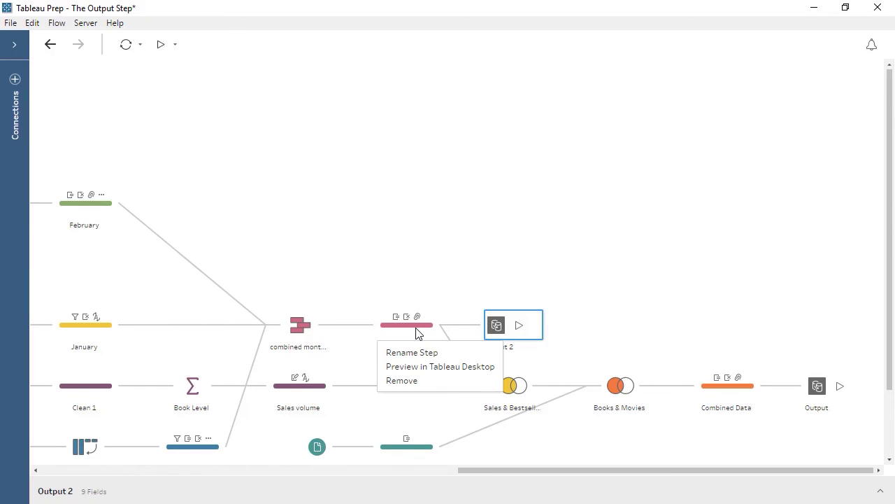
click(436, 367)
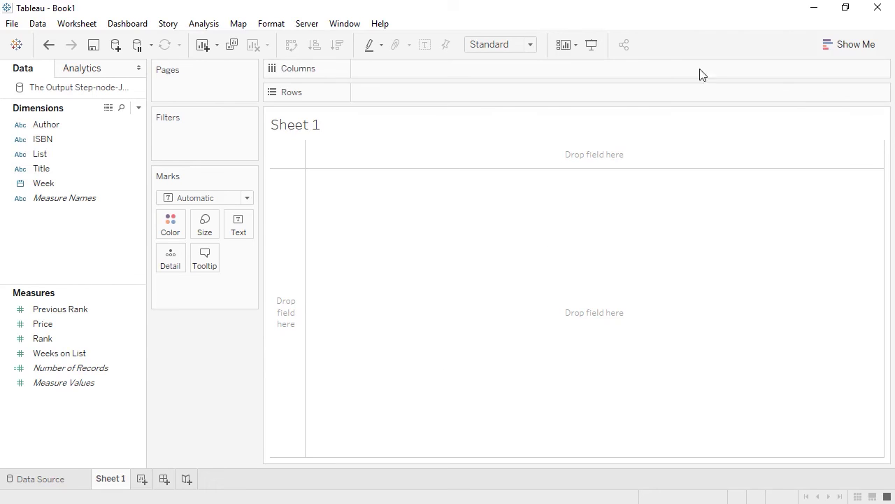
Step: Minimize Tableau Desktop and dismiss the Finished Running Flow summary in Tableau Prep
click(814, 9)
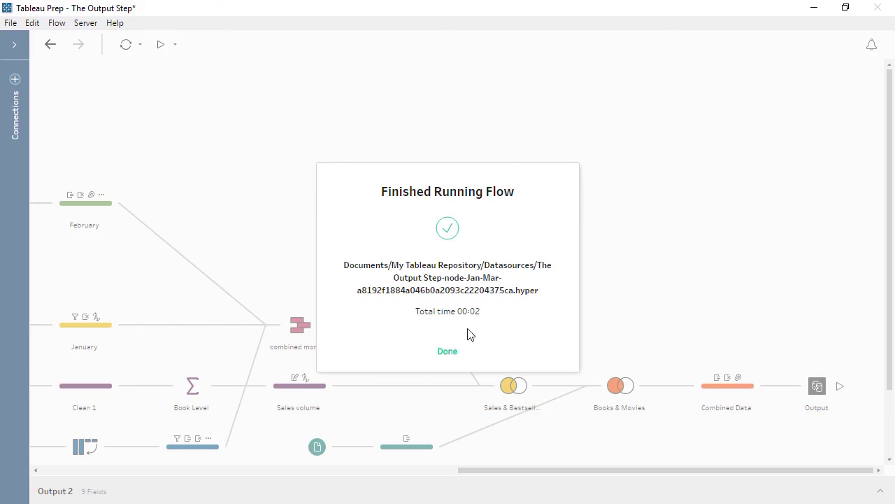
click(450, 353)
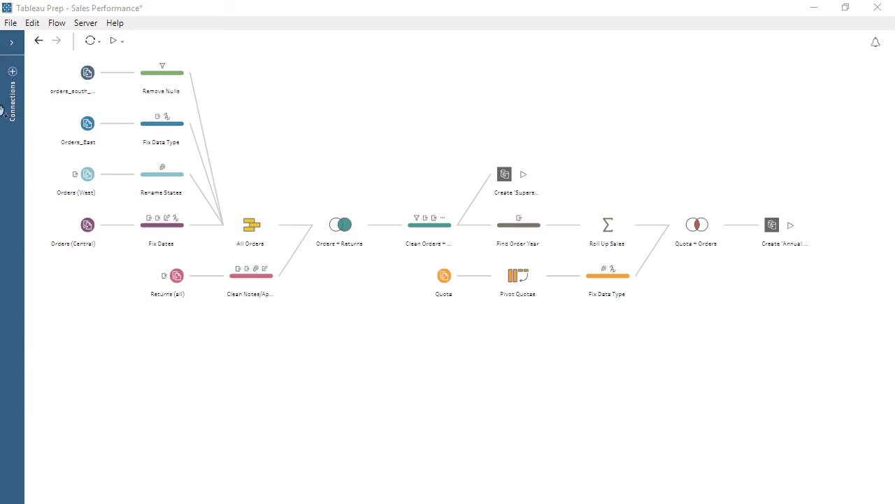
Step: Sign in to Tableau Server using the pasted server address and the account username and password
click(80, 23)
click(79, 40)
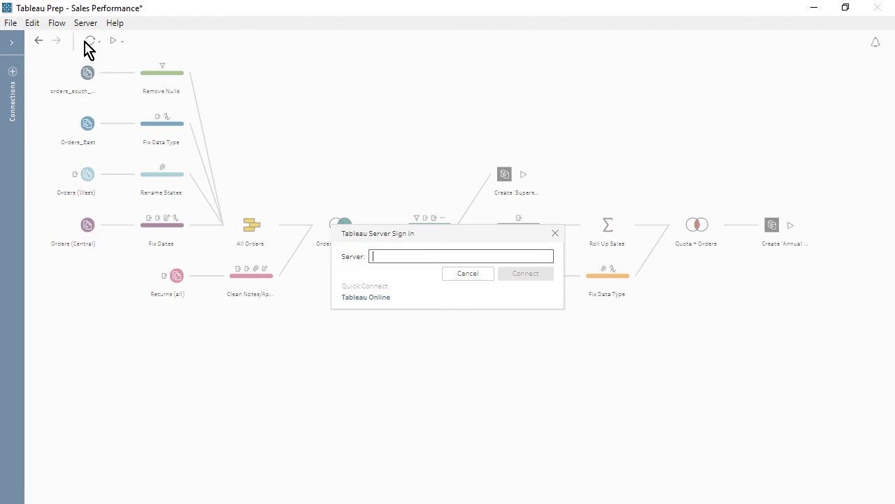
text(http://10.46.8.36)
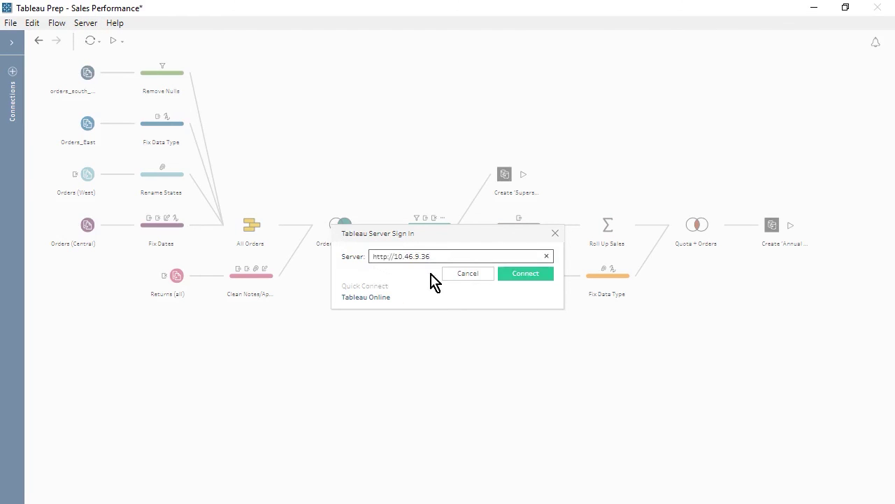
click(501, 281)
click(455, 224)
click(389, 256)
text(************)
click(502, 332)
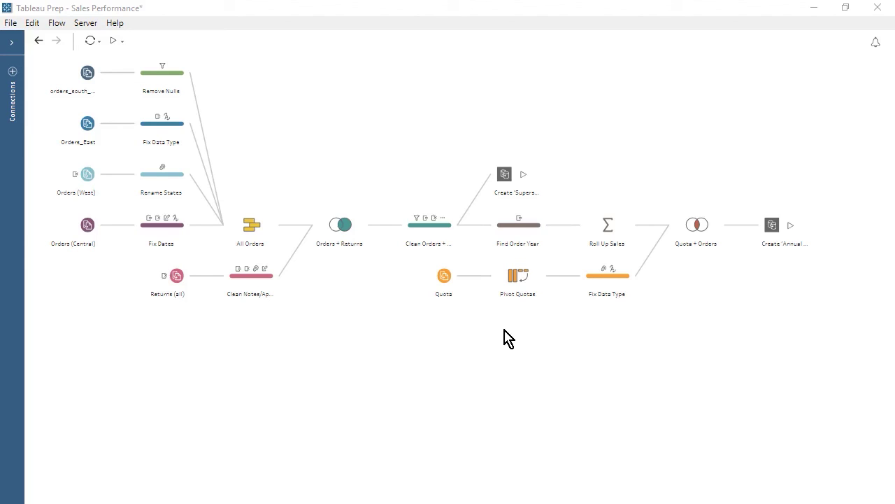
Step: Set the Superstore Sales output to publish as a data source to the Default project
click(535, 189)
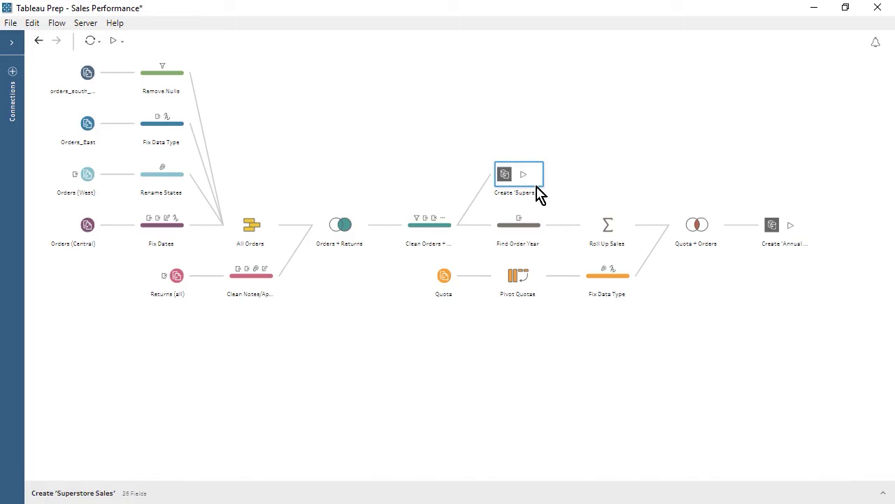
click(883, 493)
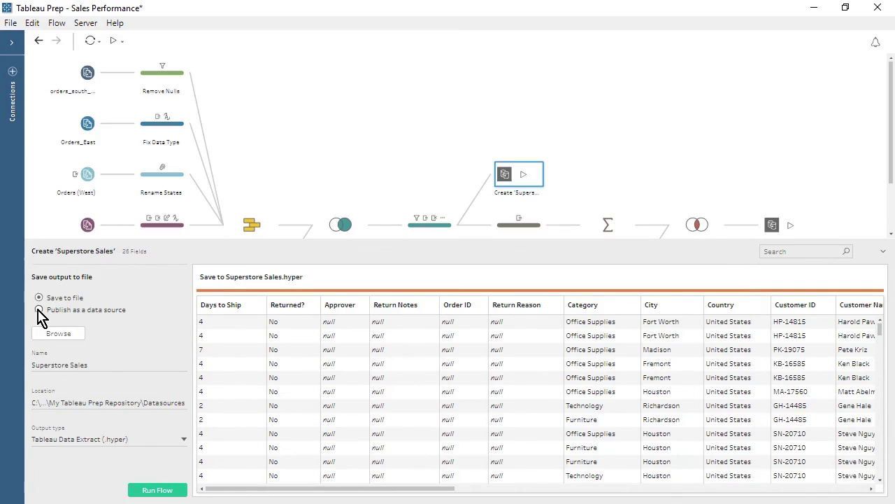
click(39, 309)
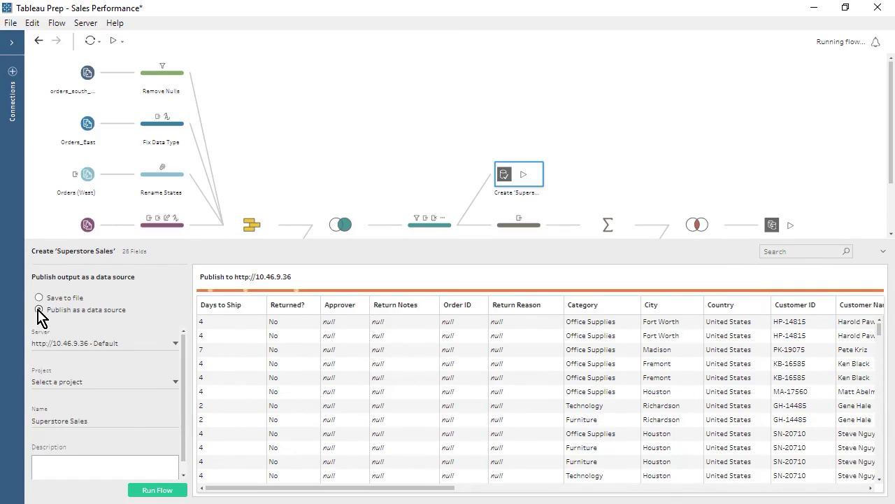
click(161, 344)
click(161, 361)
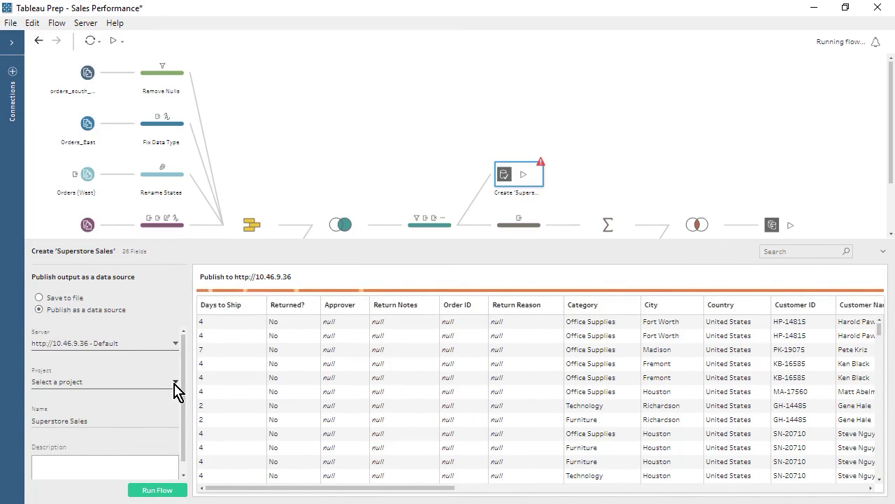
click(174, 382)
click(165, 397)
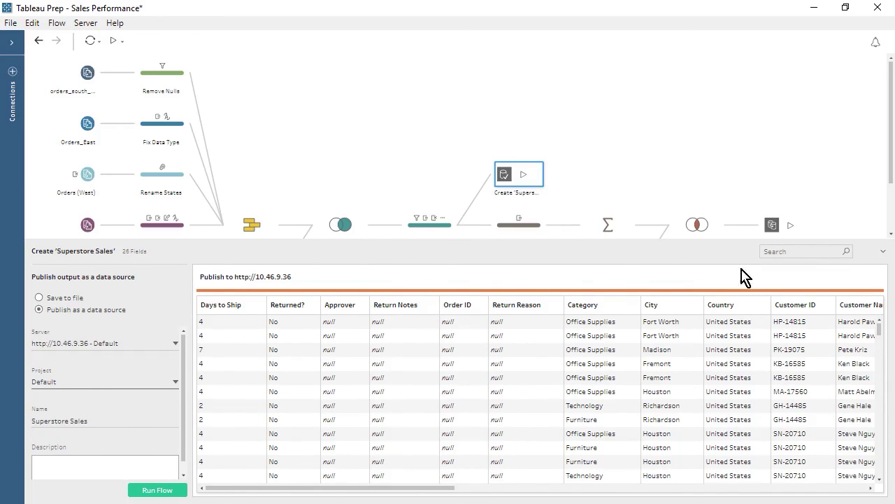
Step: Set the Annual Regional Performance output to publish as a data source to Default
scroll(893, 228, down, 3)
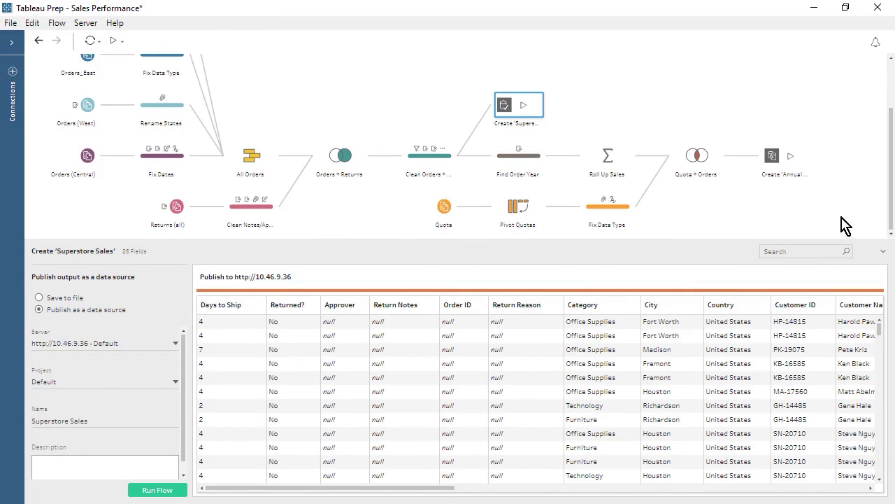
click(773, 174)
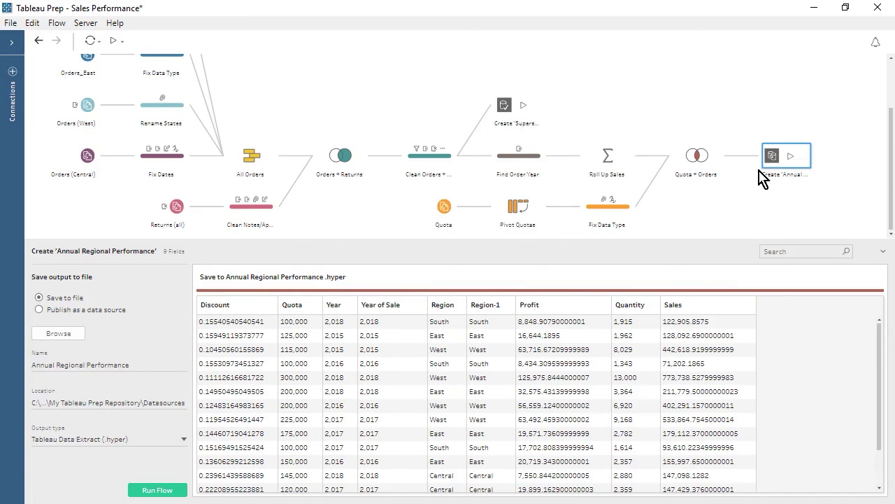
click(39, 309)
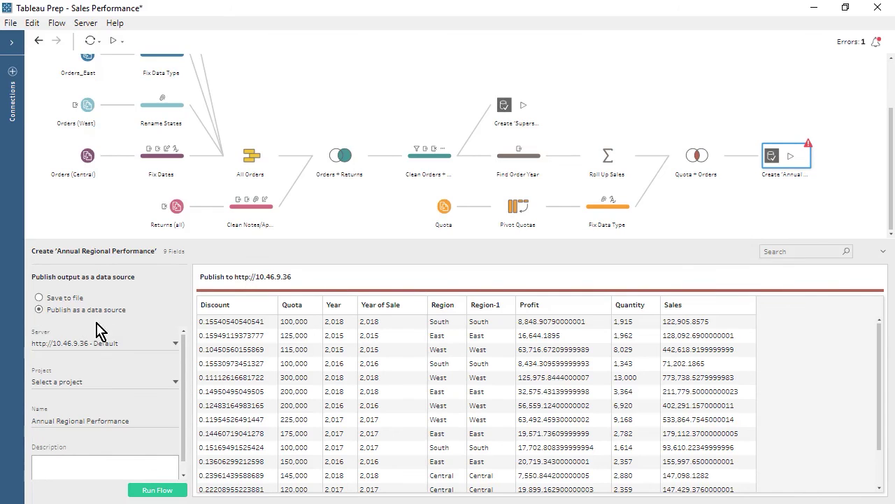
click(144, 343)
click(152, 362)
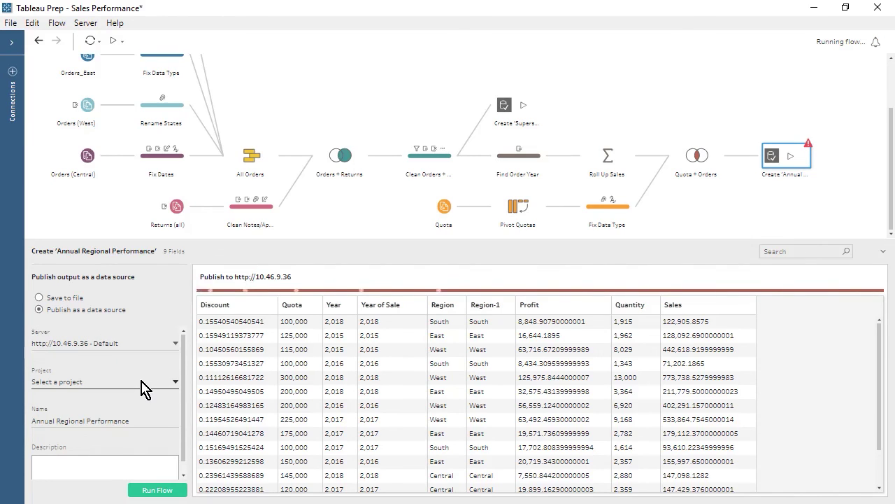
click(143, 382)
click(140, 397)
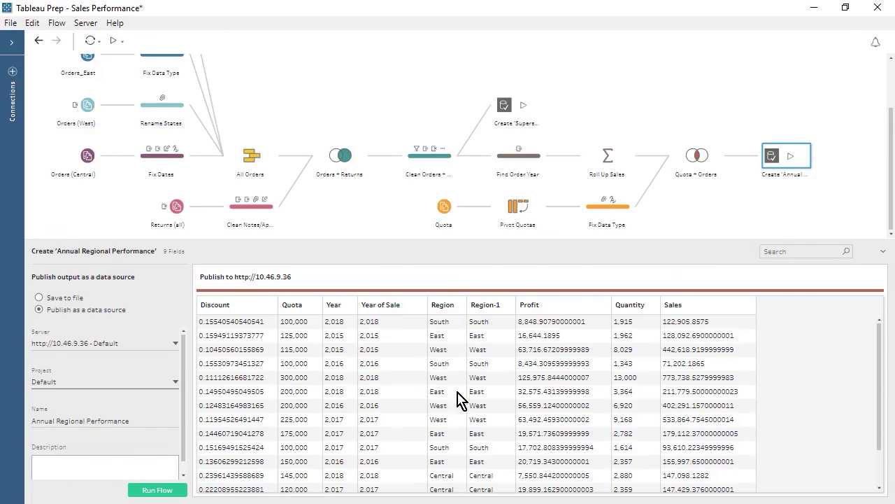
Step: Publish the Sales Performance flow to the Default project, checking its 6 file connections
click(882, 251)
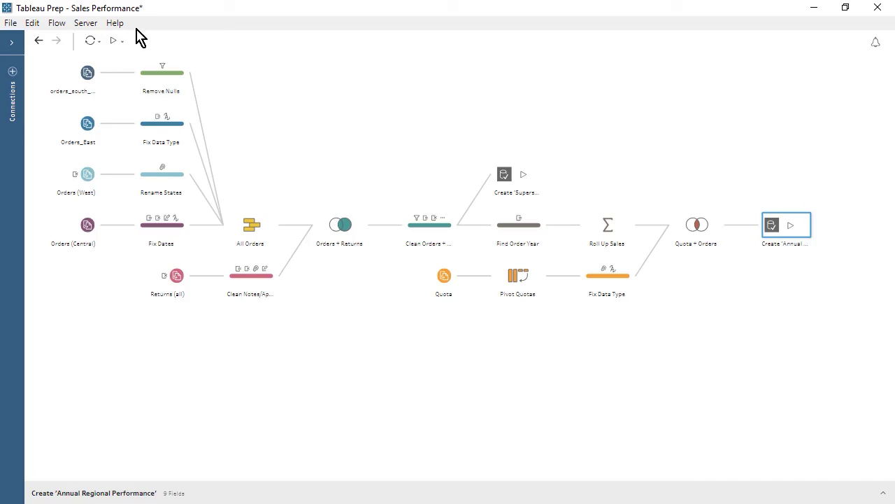
click(92, 22)
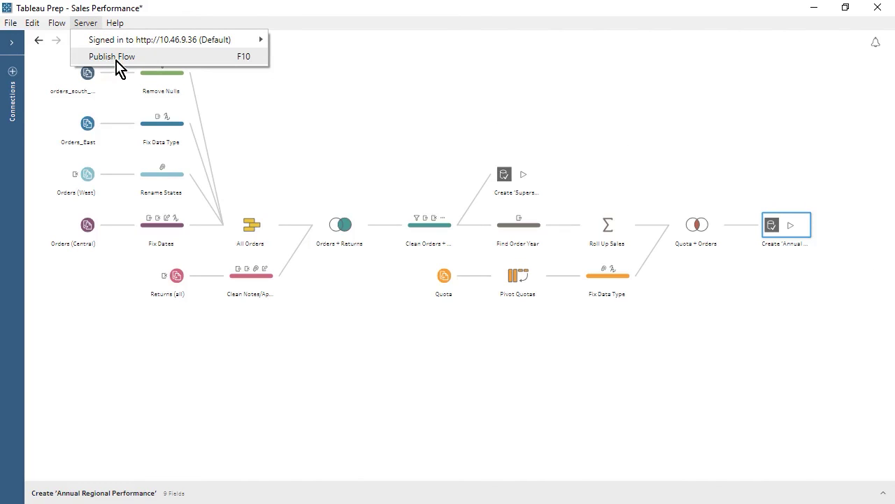
click(115, 58)
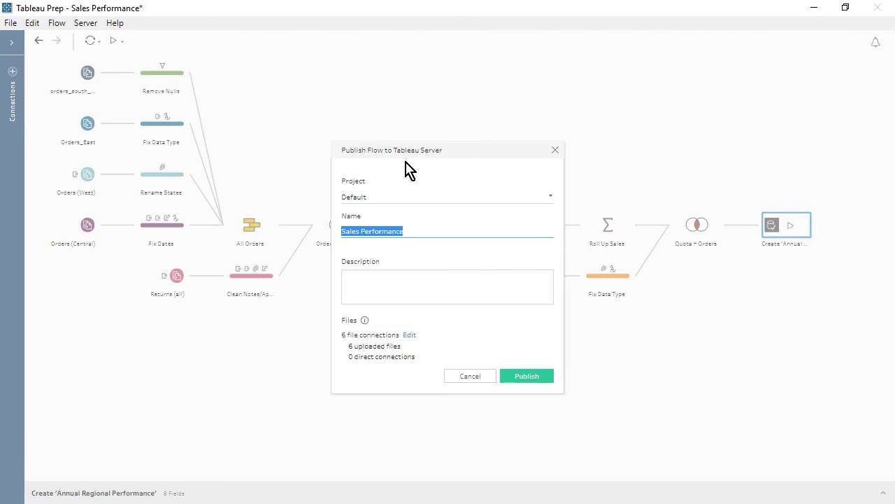
click(510, 196)
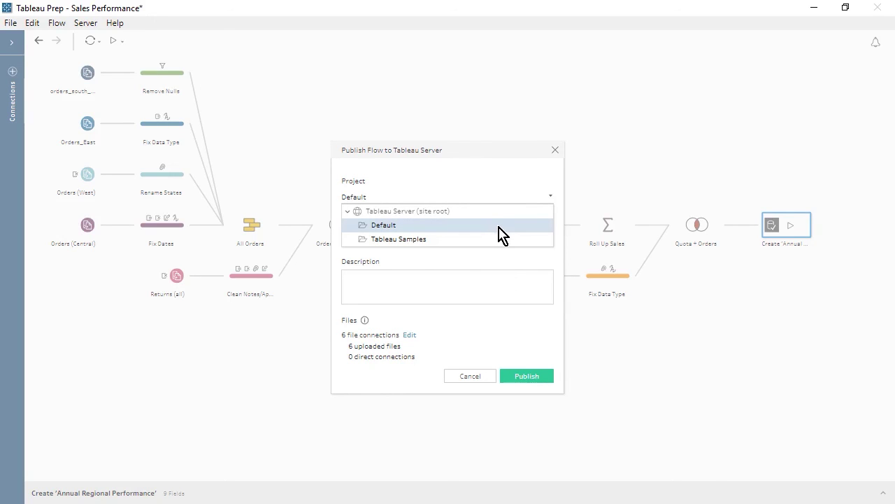
click(558, 226)
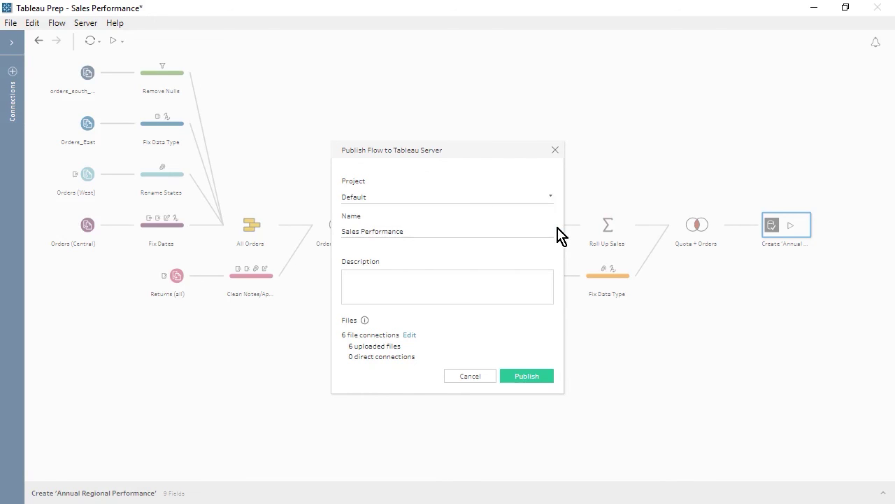
click(412, 337)
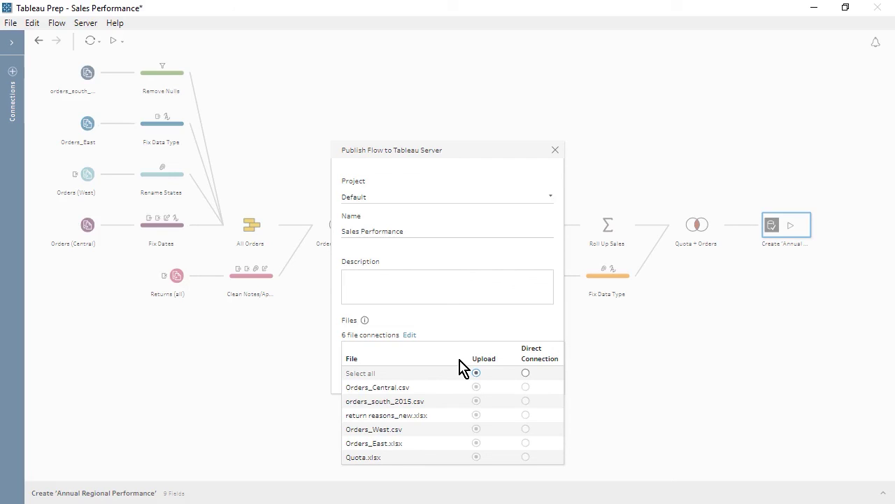
click(409, 334)
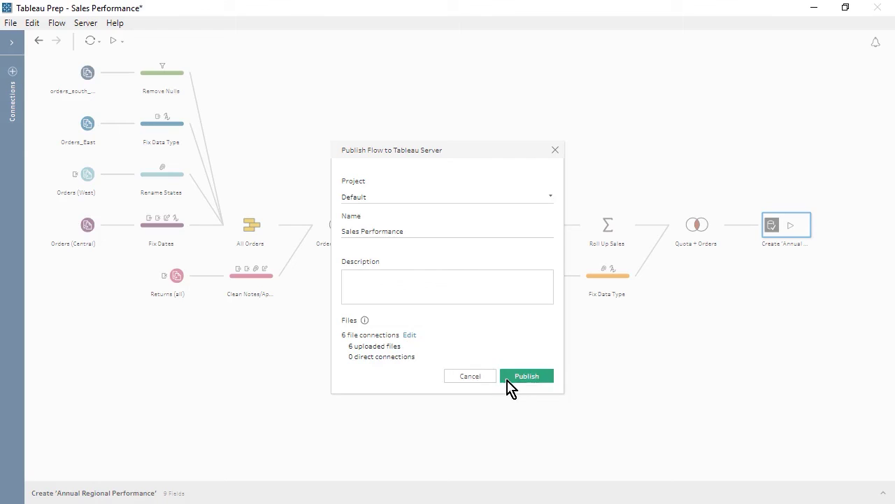
click(506, 380)
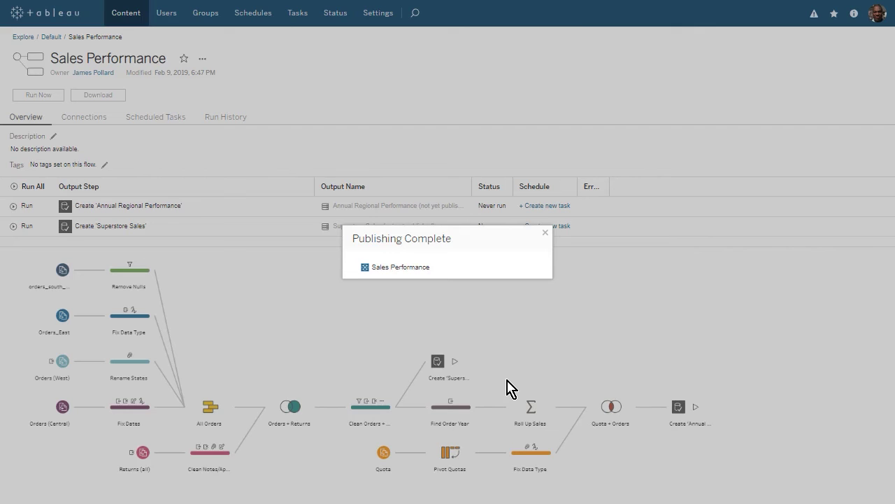
Step: Add a Daily 11:00AM scheduled task for Sales Performance that includes all output steps
click(545, 233)
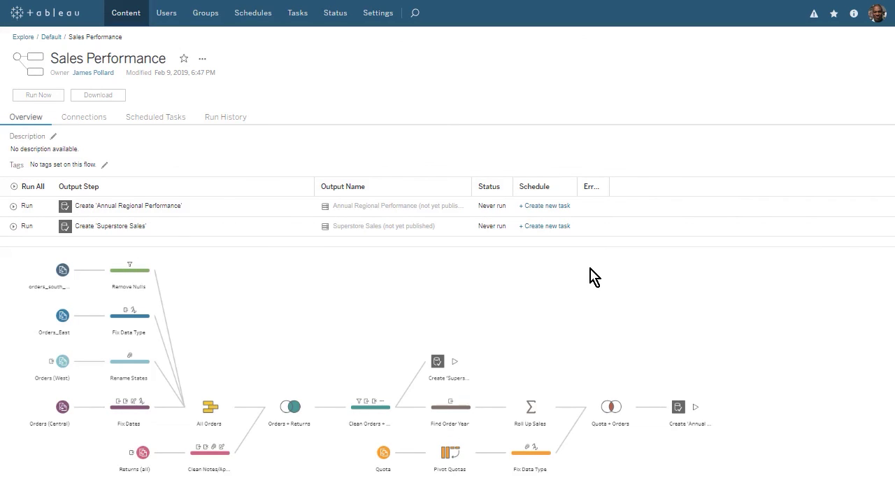
click(538, 208)
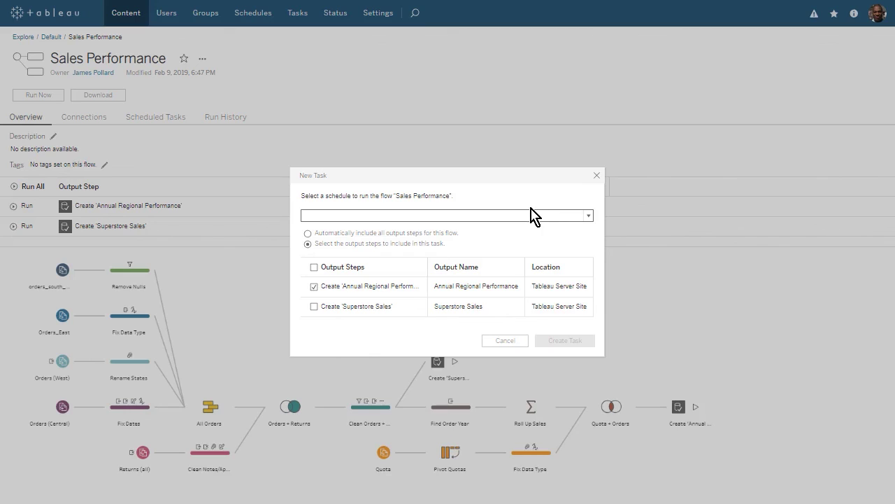
click(307, 232)
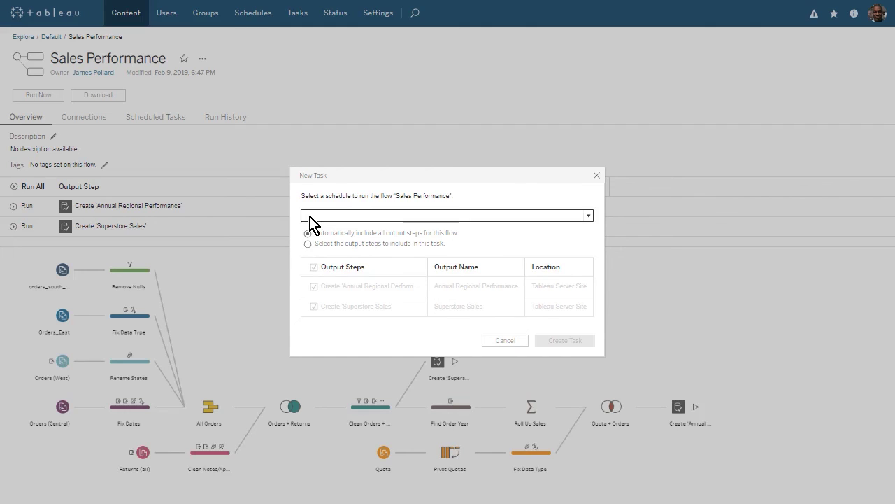
click(310, 216)
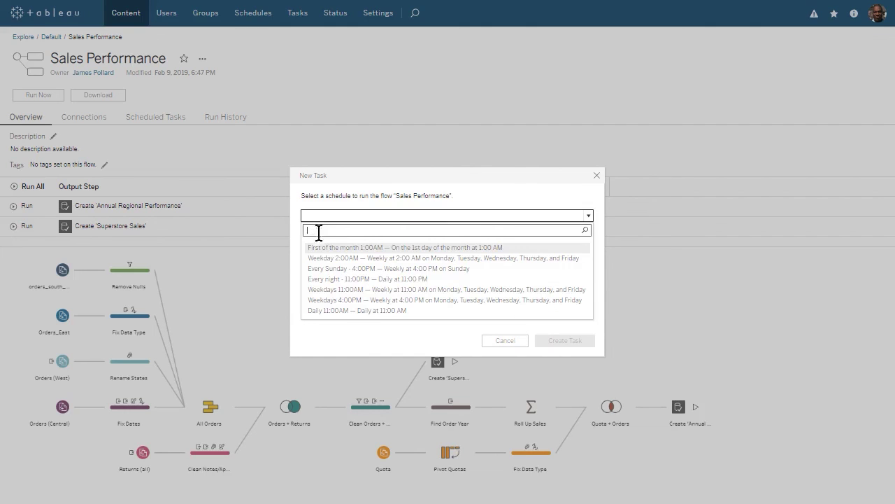
click(354, 312)
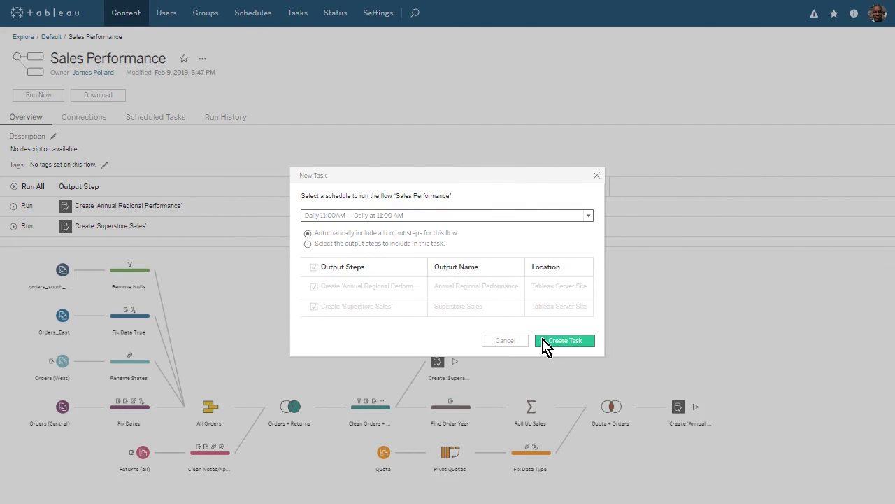
click(545, 343)
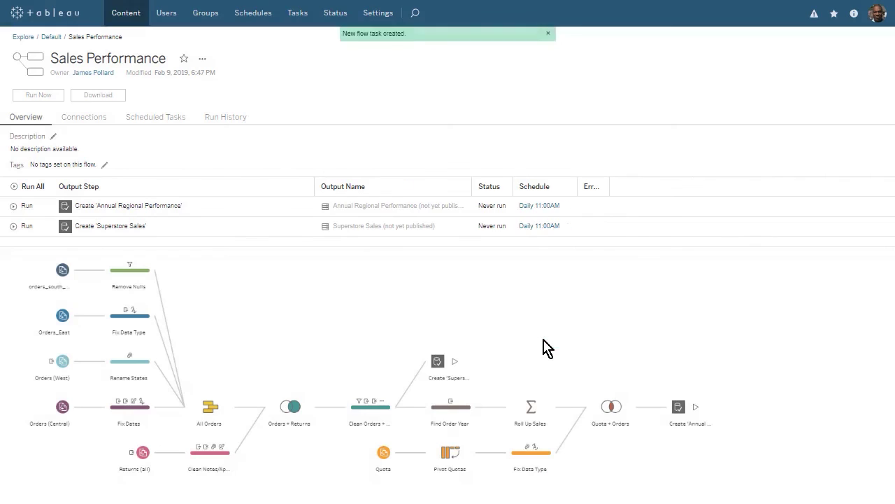
Step: Run Sales Performance now, then review its Connections, Scheduled Tasks and Run History
click(21, 98)
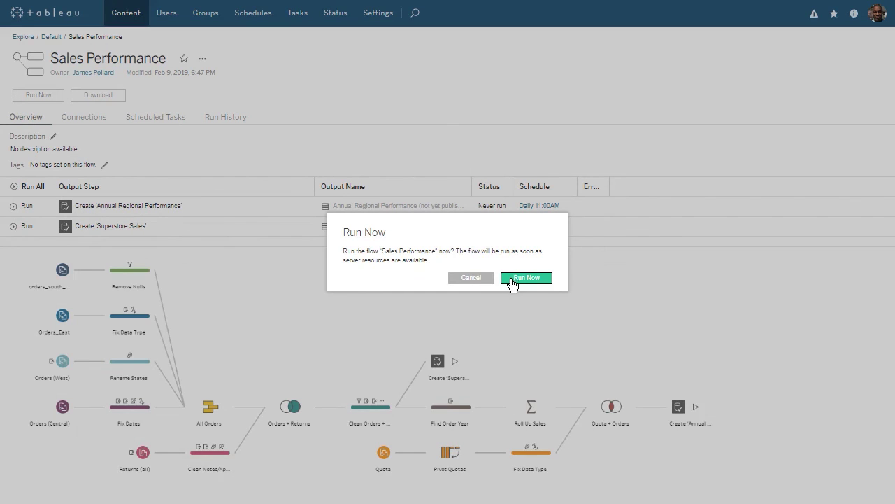
click(513, 279)
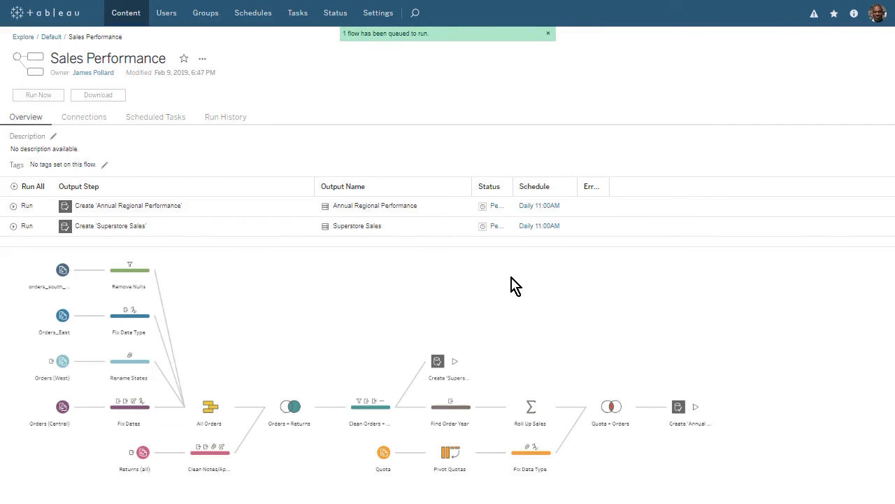
click(80, 120)
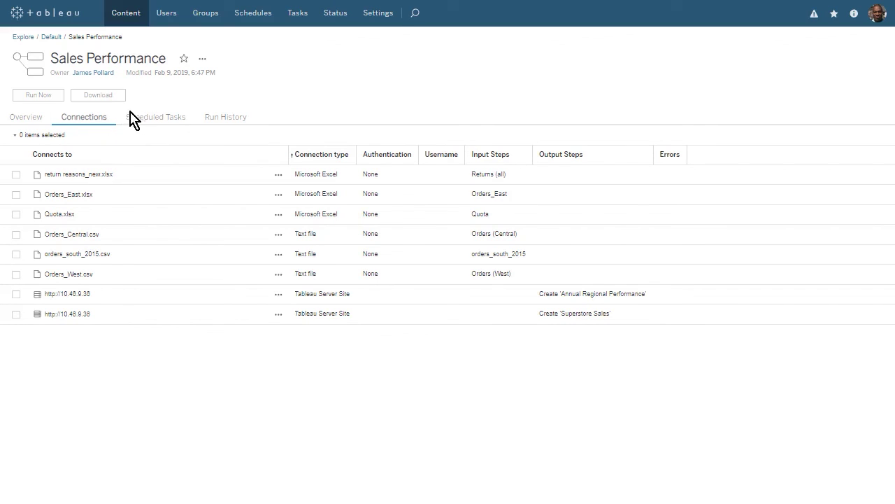
click(160, 124)
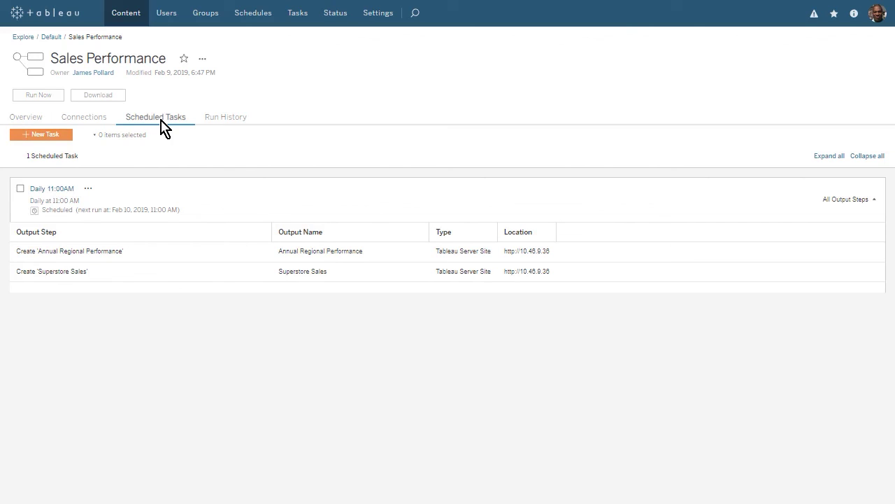
click(227, 122)
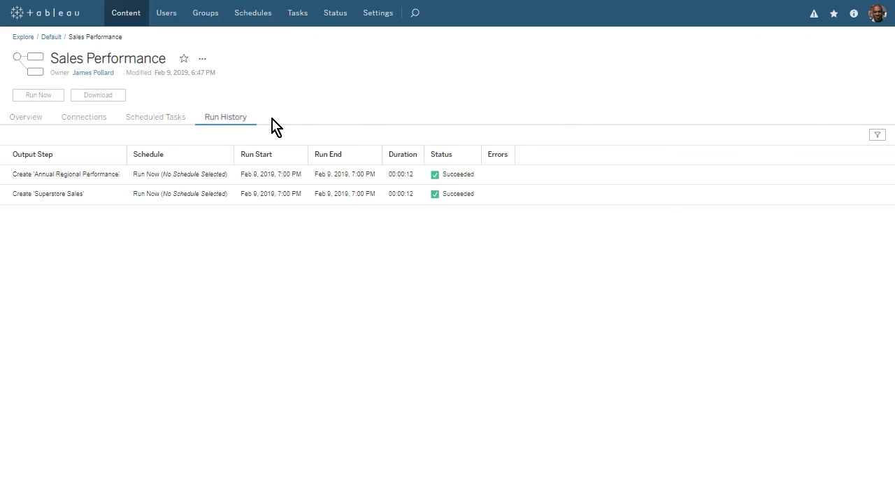
Step: View the flow's Revision History without restoring, then return to the top-level Explore projects
click(202, 58)
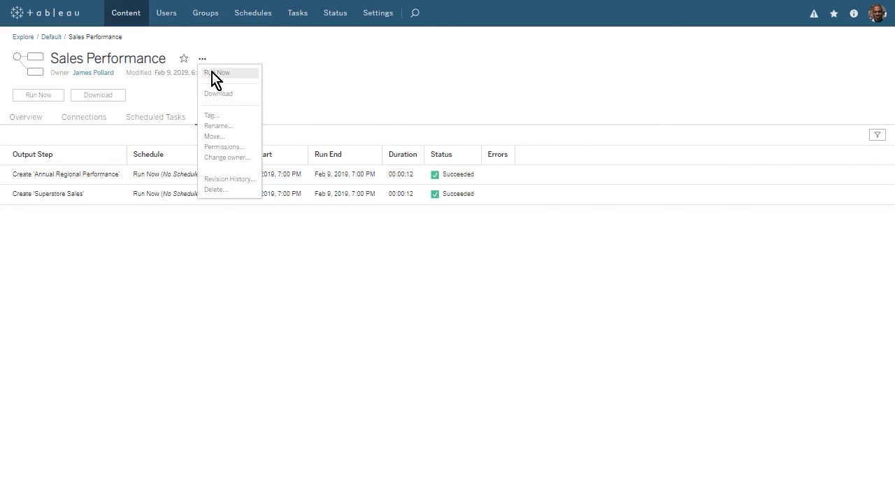
click(254, 180)
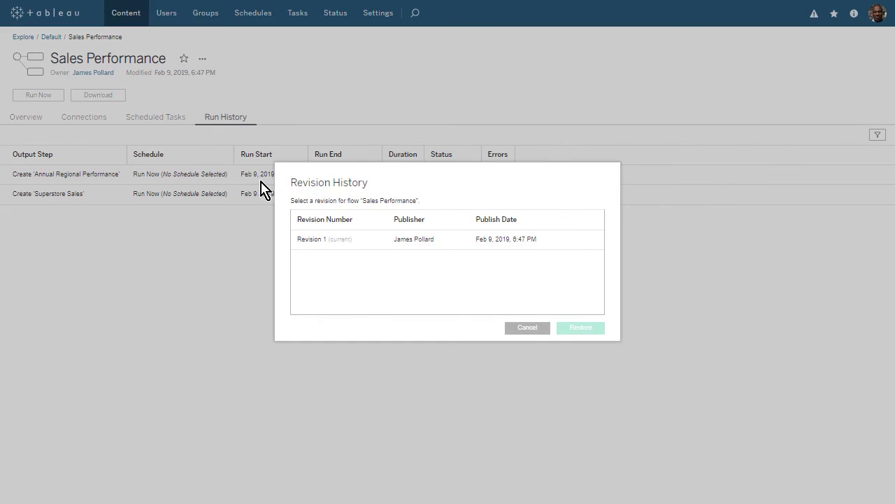
click(528, 328)
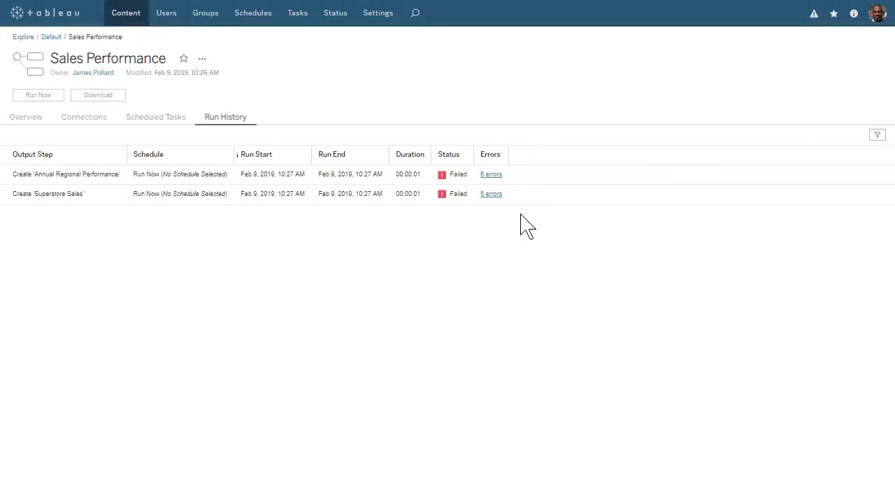
click(493, 175)
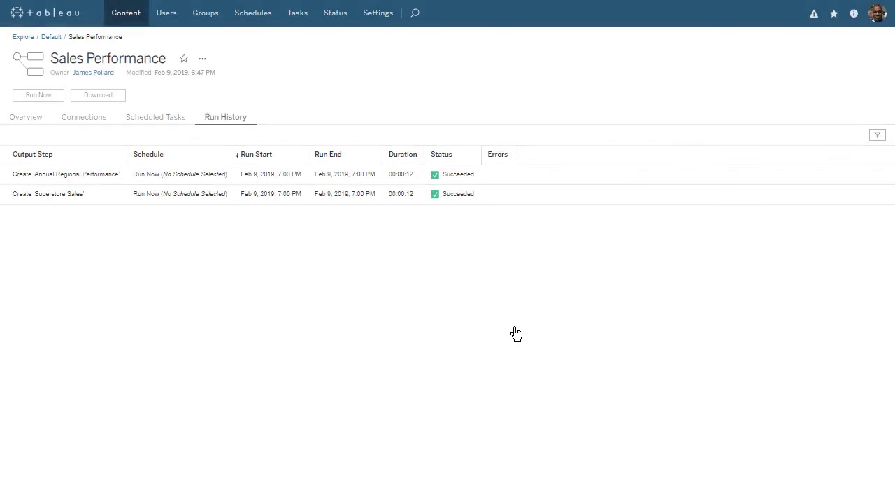
click(126, 20)
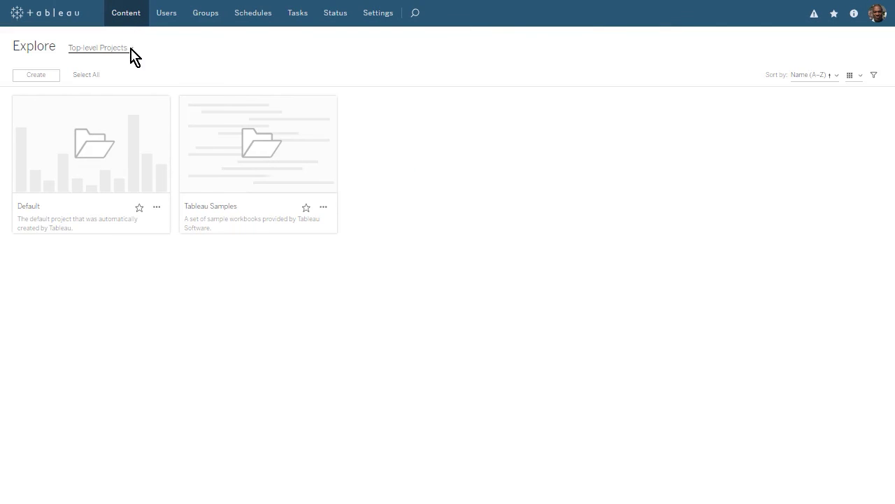
Step: Switch Explore to All Datasources, then All Flows, and open the Sales Performance actions menu
click(130, 49)
click(142, 127)
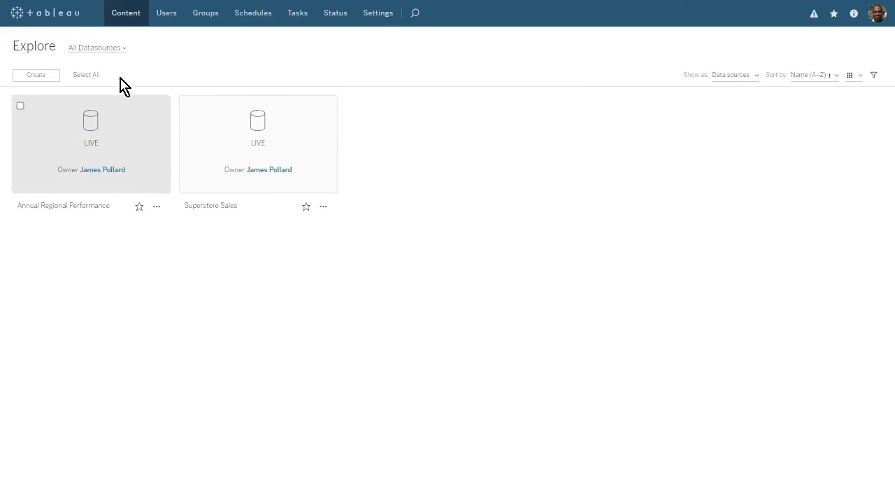
click(123, 48)
click(129, 143)
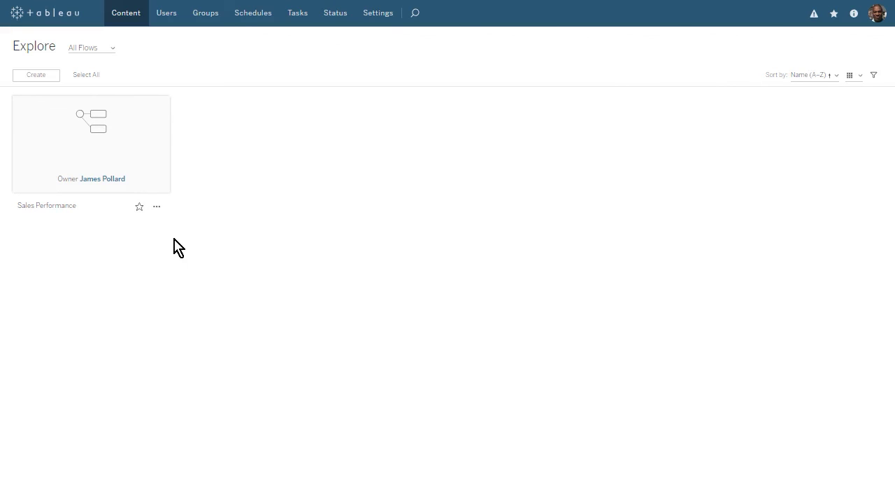
click(157, 207)
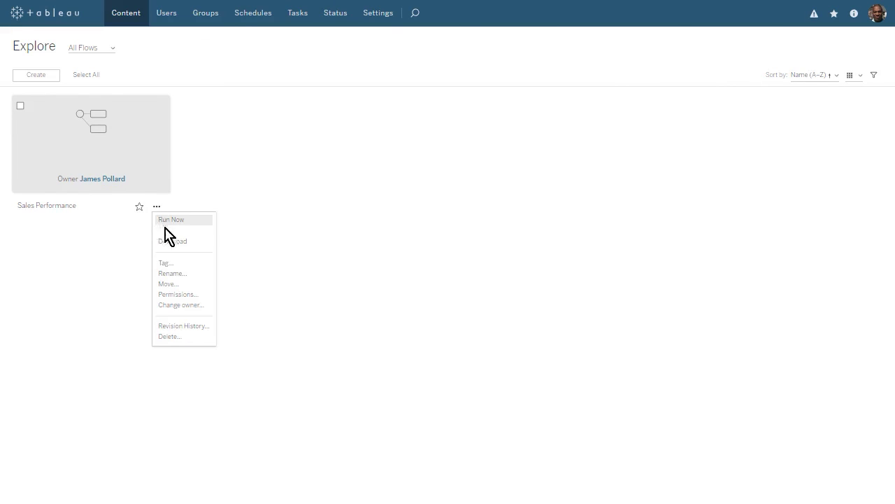
click(201, 294)
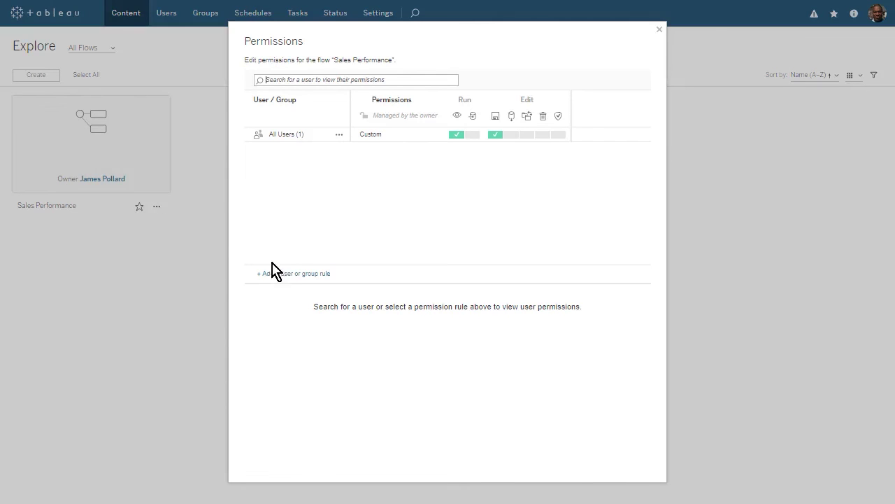
mouse_move(564, 101)
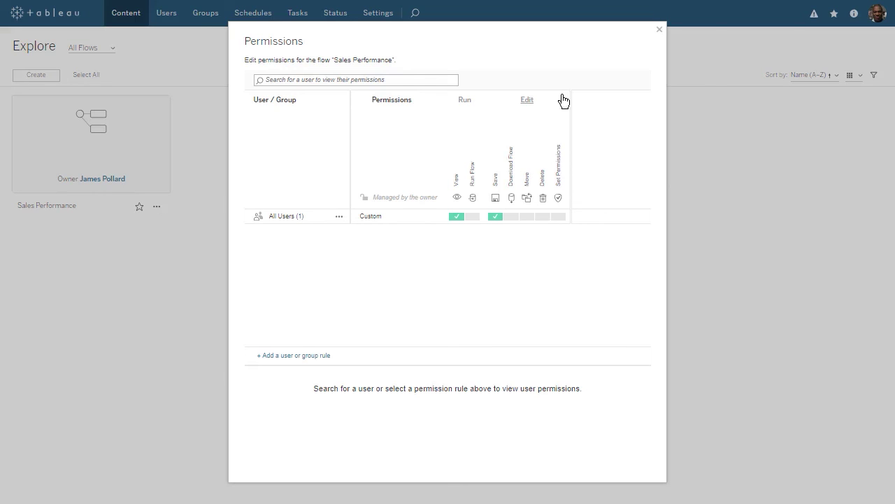
click(339, 216)
click(347, 231)
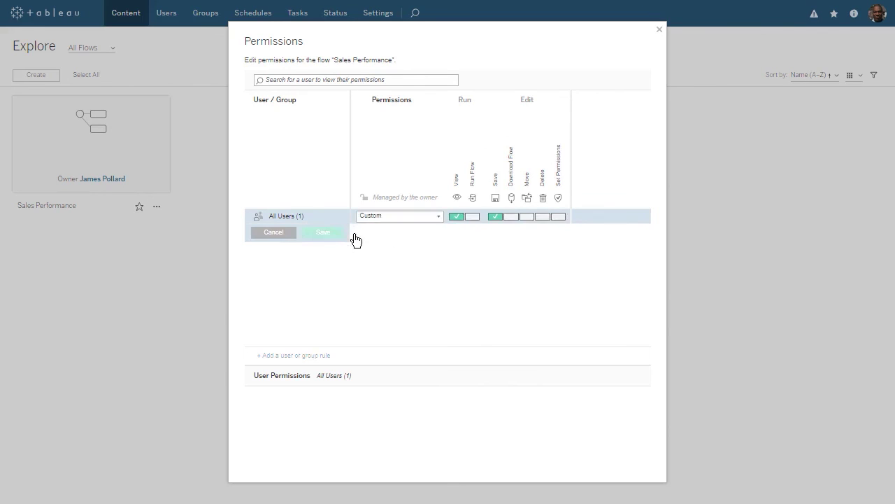
click(473, 216)
click(511, 217)
click(441, 218)
click(377, 245)
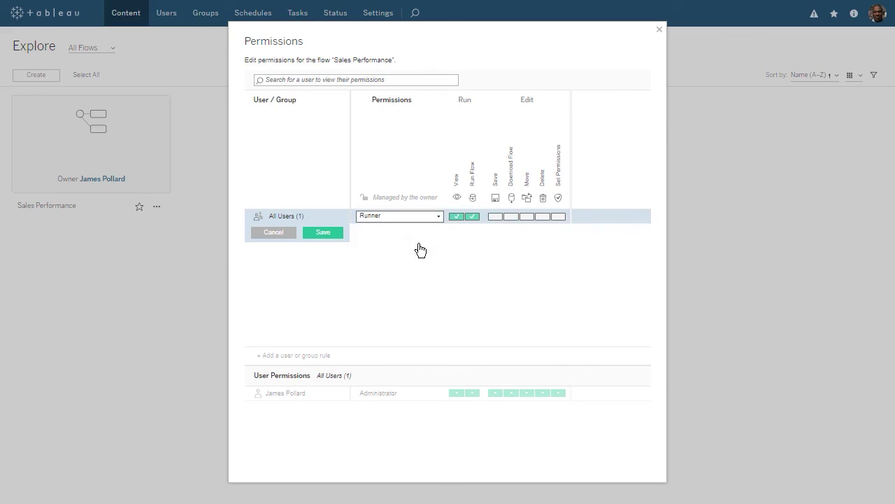
click(279, 233)
click(659, 29)
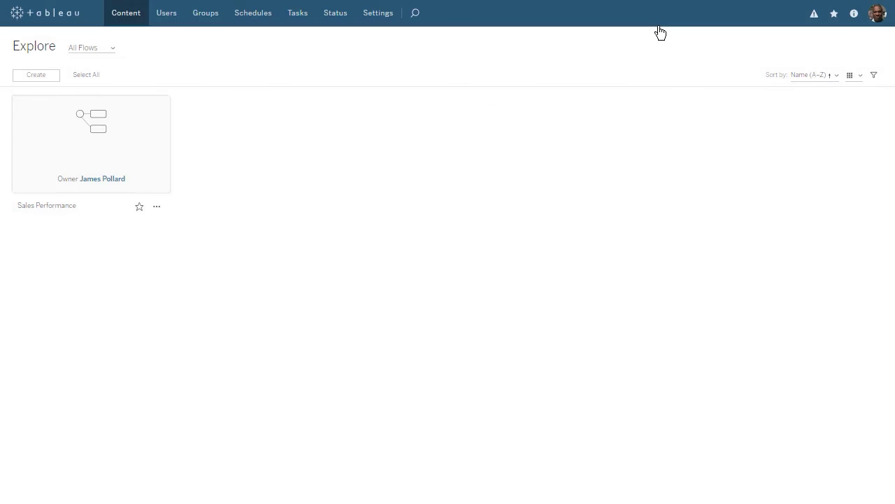
Step: Open Flow Performance History from the Status page's Analysis list
click(330, 21)
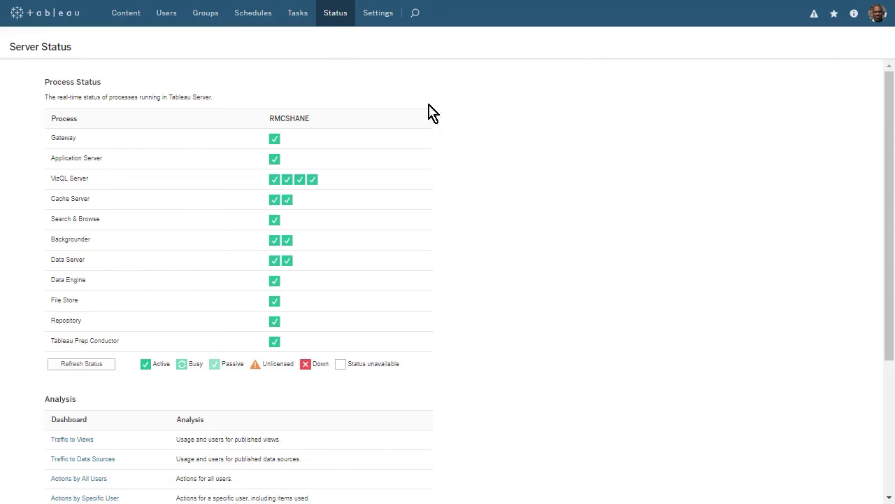
click(888, 413)
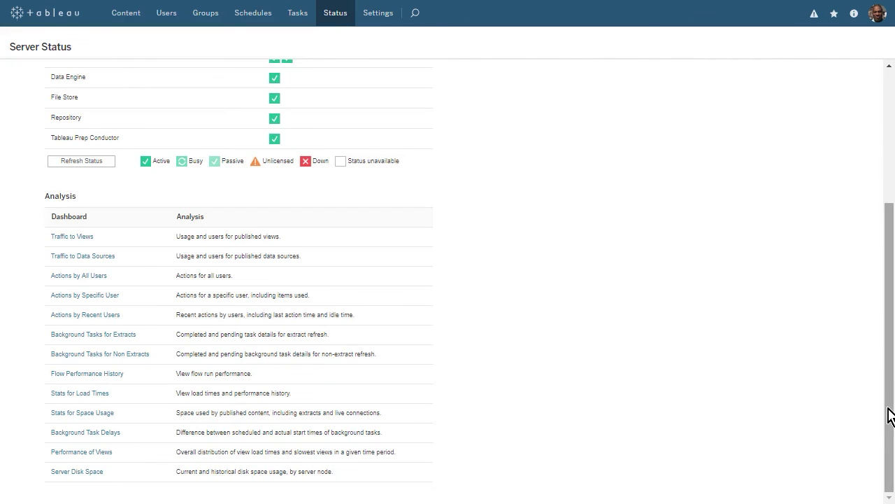
click(102, 376)
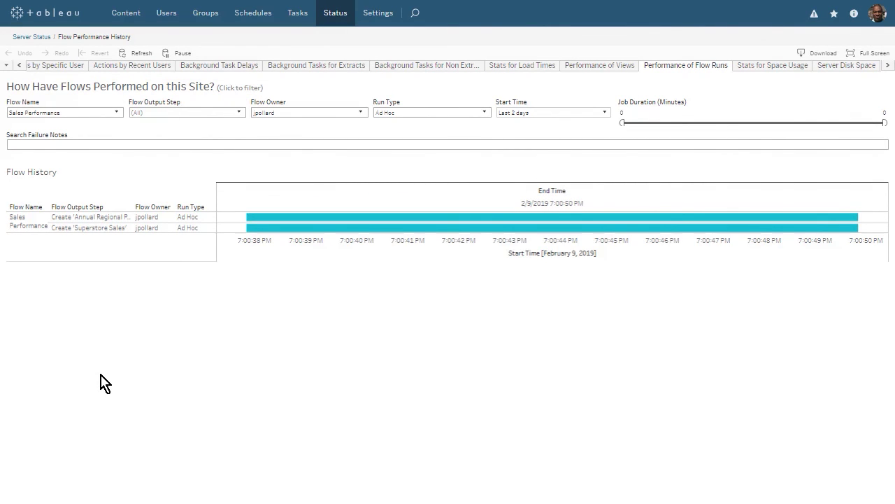
Step: Create the 'Daily 7:00AM' schedule as a Flow task running daily at 7:00 AM
click(252, 13)
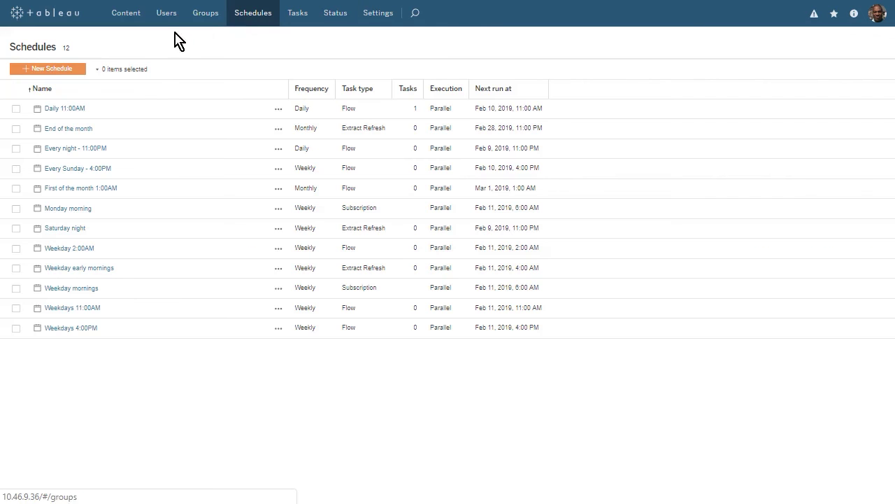
click(78, 70)
text(Daily 7:00AM)
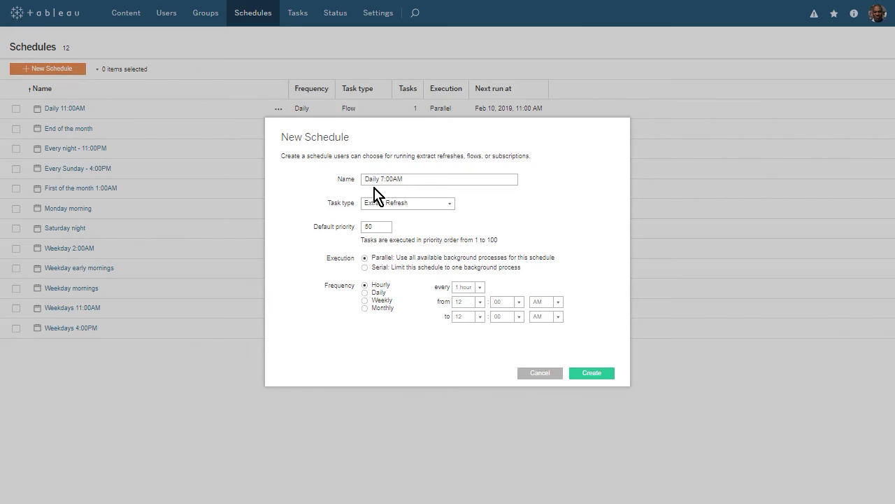
click(447, 207)
click(442, 232)
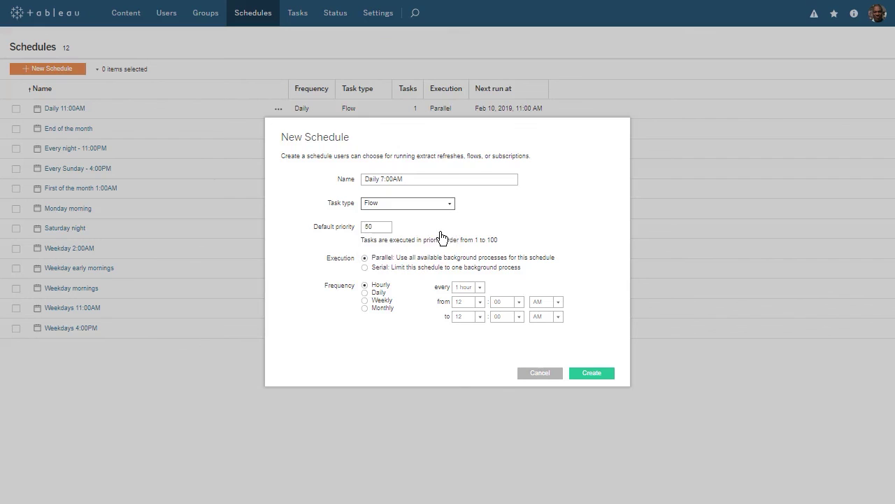
click(365, 292)
click(465, 288)
click(486, 392)
click(606, 376)
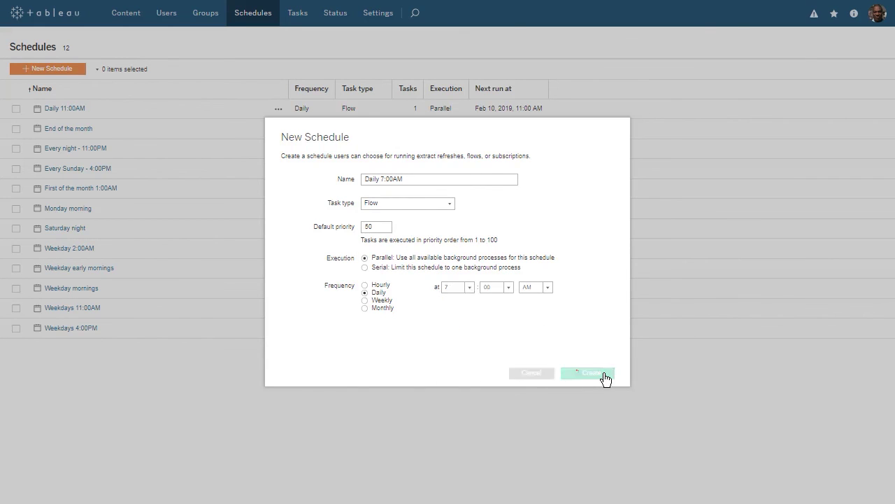